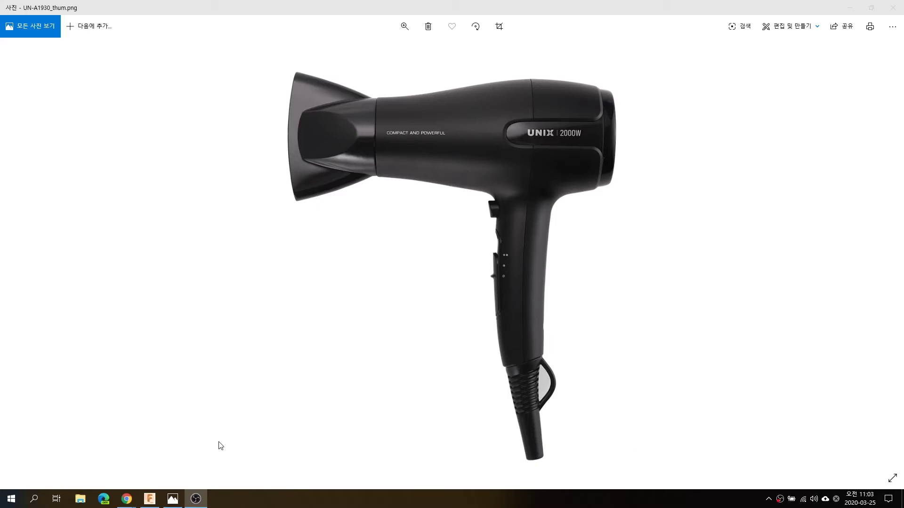
Switch from the Photos viewer to the empty Fusion 360 design
{"action": "left_click", "coordinate": [154, 500]}
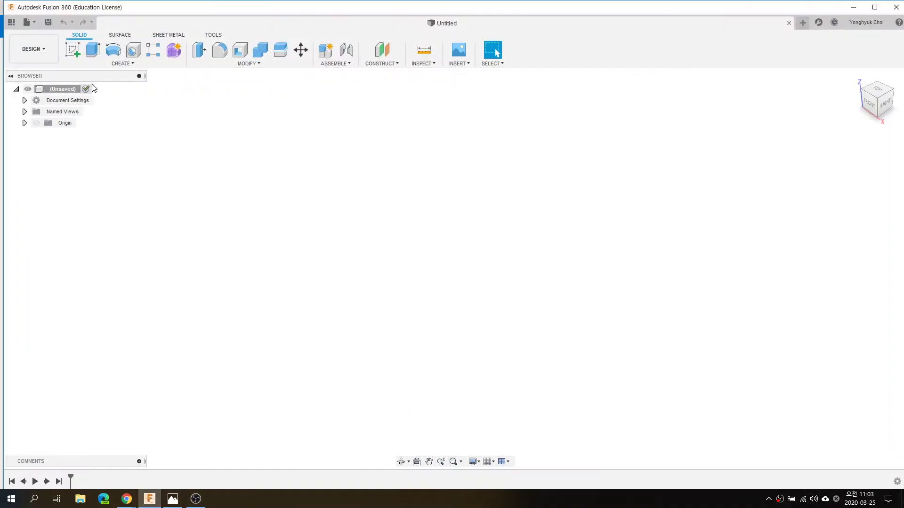
Insert UN-A1930_thum from this computer as a canvas on the YZ plane, scaled to 11.338
{"action": "left_click", "coordinate": [467, 65]}
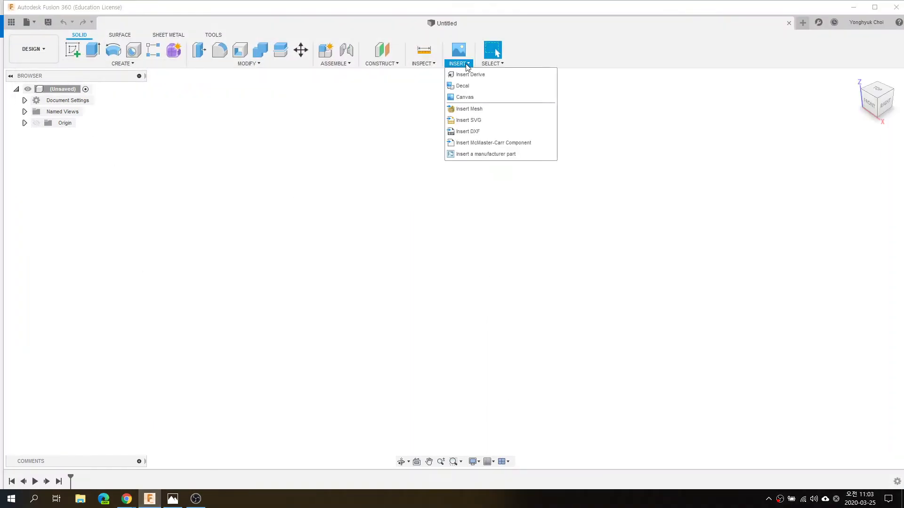
{"action": "left_click", "coordinate": [461, 97]}
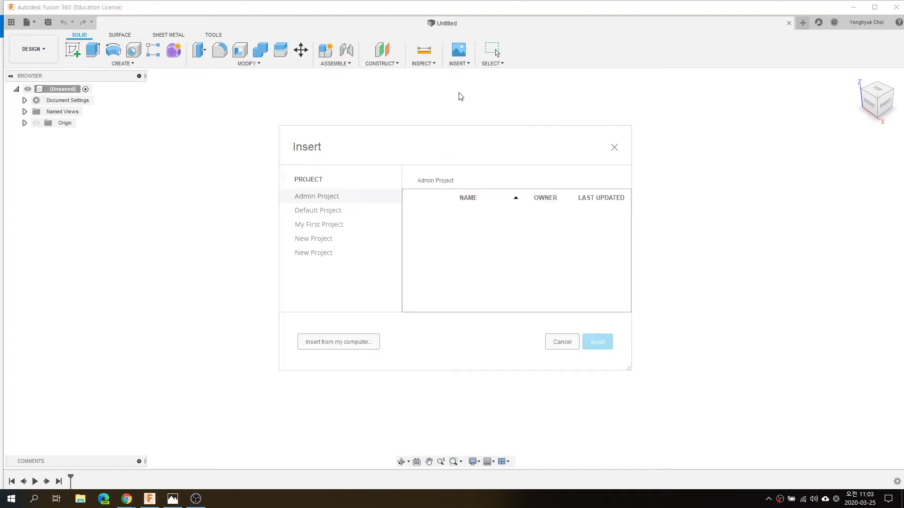
{"action": "left_click", "coordinate": [339, 343]}
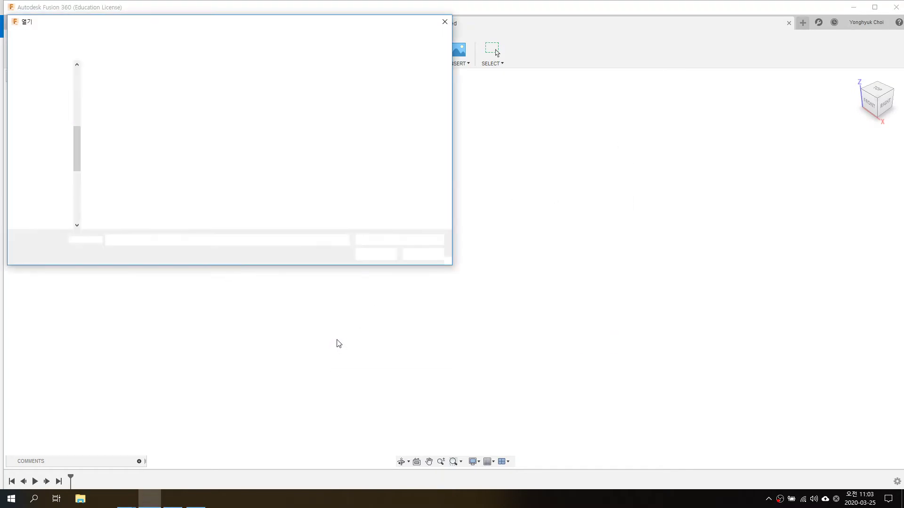
{"action": "left_click", "coordinate": [381, 85]}
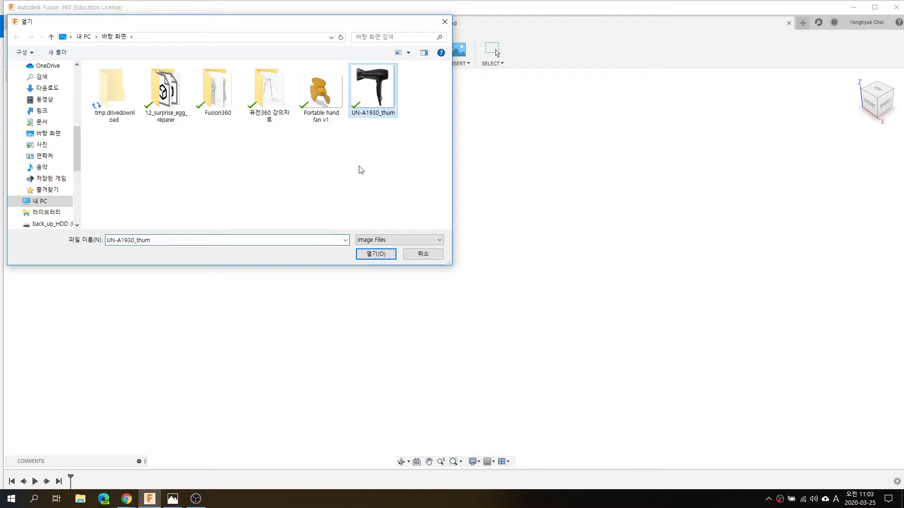
{"action": "left_click", "coordinate": [375, 254]}
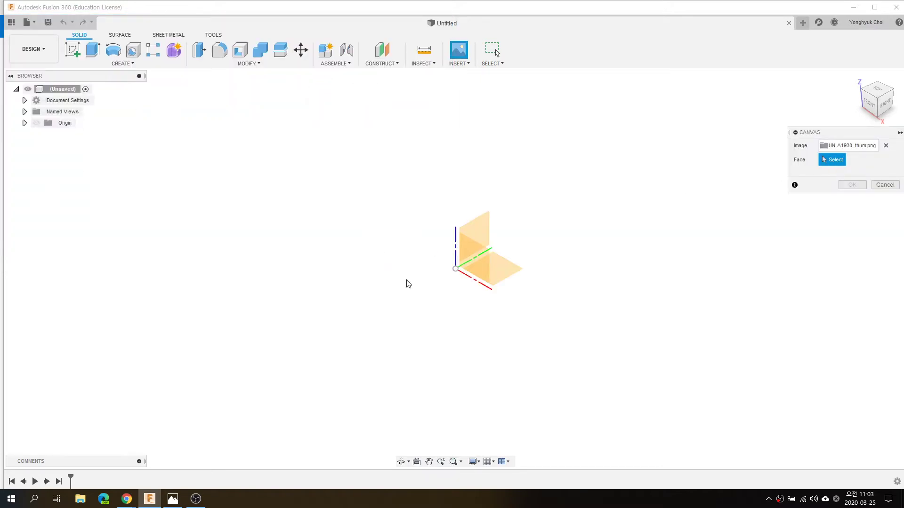
{"action": "left_click", "coordinate": [480, 224]}
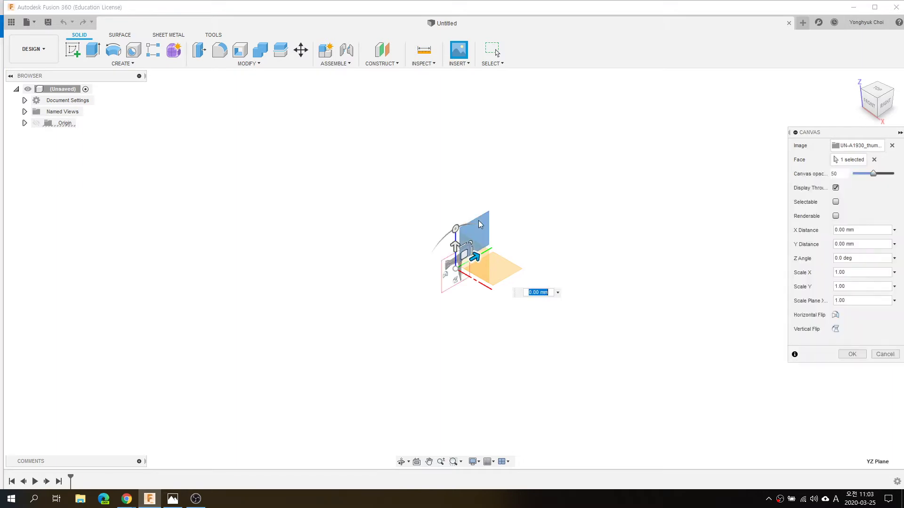
{"action": "left_click_drag", "start_coordinate": [471, 243], "coordinate": [640, 149]}
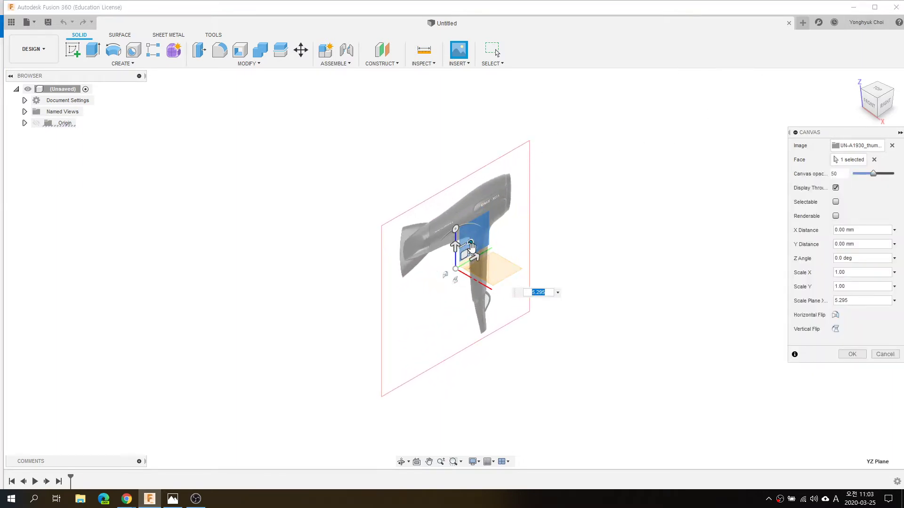
{"action": "left_click_drag", "start_coordinate": [470, 243], "coordinate": [568, 273]}
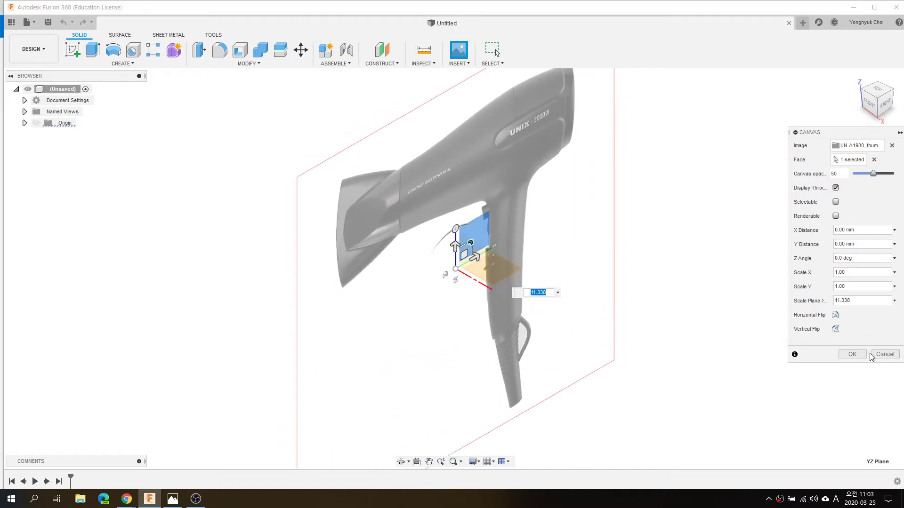
{"action": "left_click", "coordinate": [853, 354]}
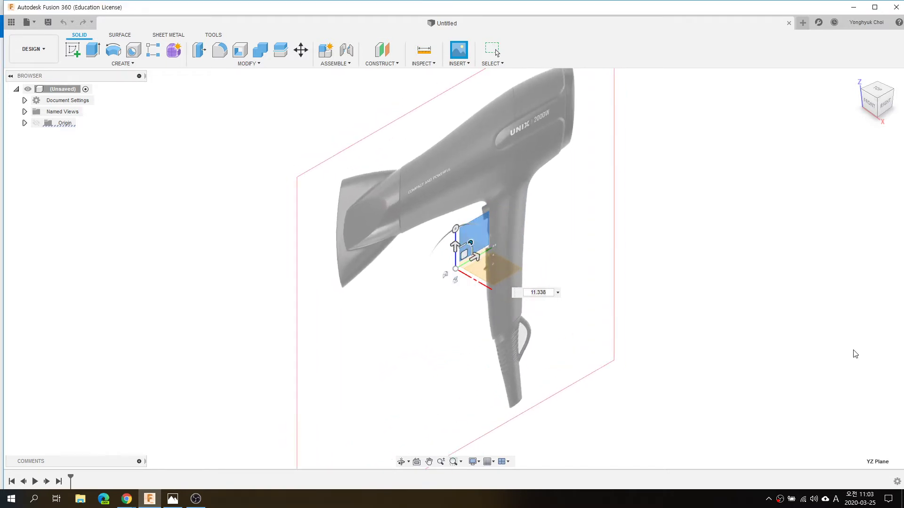
Switch to the RIGHT view and start calibrating the hair dryer canvas
{"action": "left_click", "coordinate": [886, 106]}
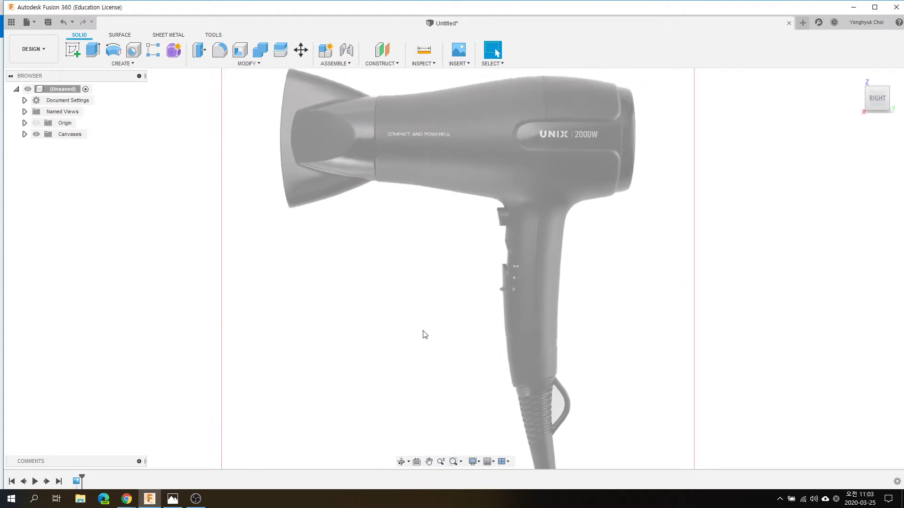
{"action": "scroll", "coordinate": [422, 333], "scroll_direction": "down", "scroll_amount": 3}
{"action": "scroll", "coordinate": [485, 155], "scroll_direction": "up", "scroll_amount": 2}
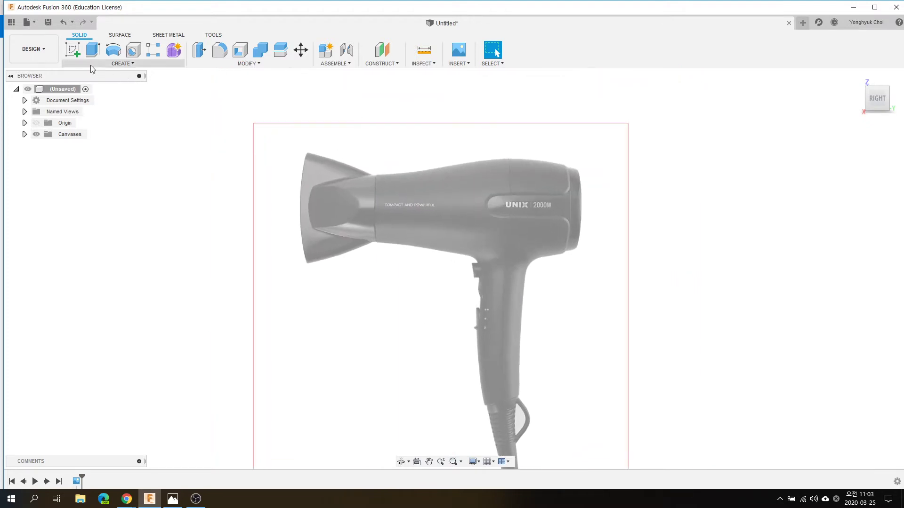
{"action": "left_click", "coordinate": [24, 134]}
{"action": "left_click", "coordinate": [76, 146]}
{"action": "right_click", "coordinate": [75, 148]}
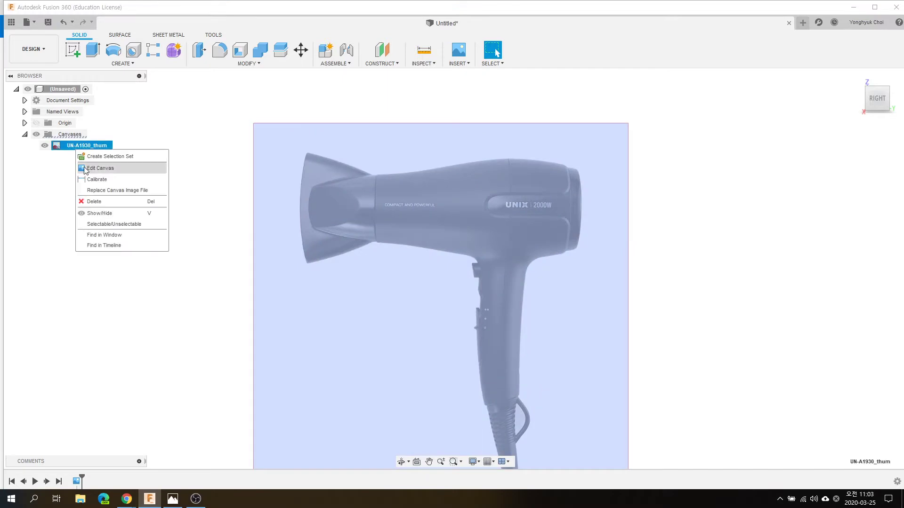
{"action": "left_click", "coordinate": [85, 169]}
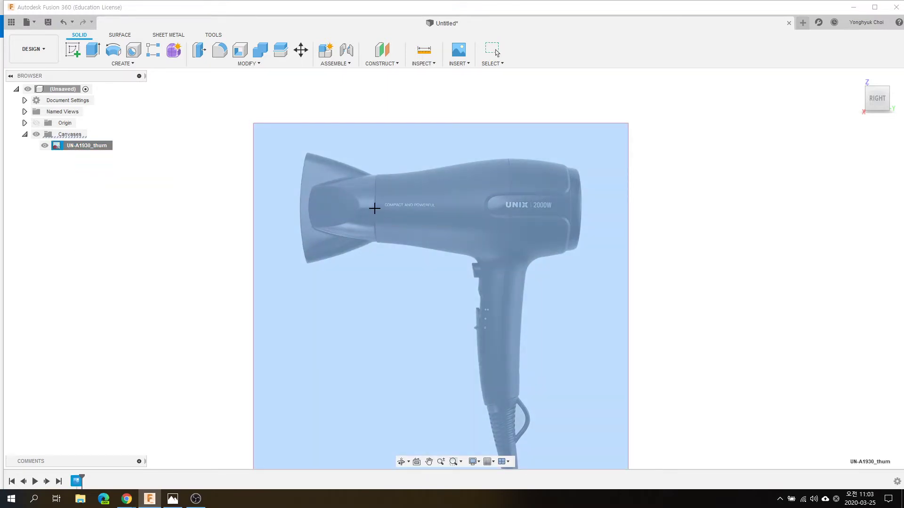
Calibrate the canvas so the span from the body's front to rear end is 230 mm
{"action": "left_click", "coordinate": [374, 208]}
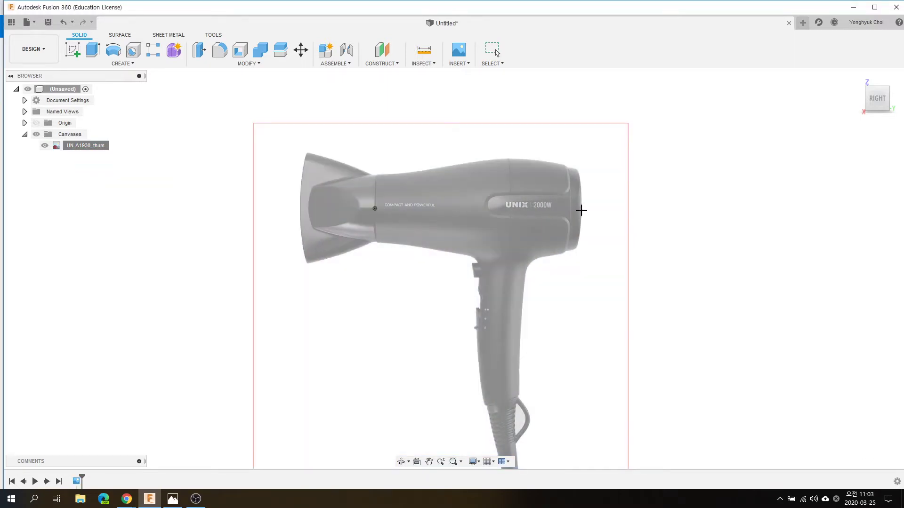
{"action": "left_click", "coordinate": [581, 209]}
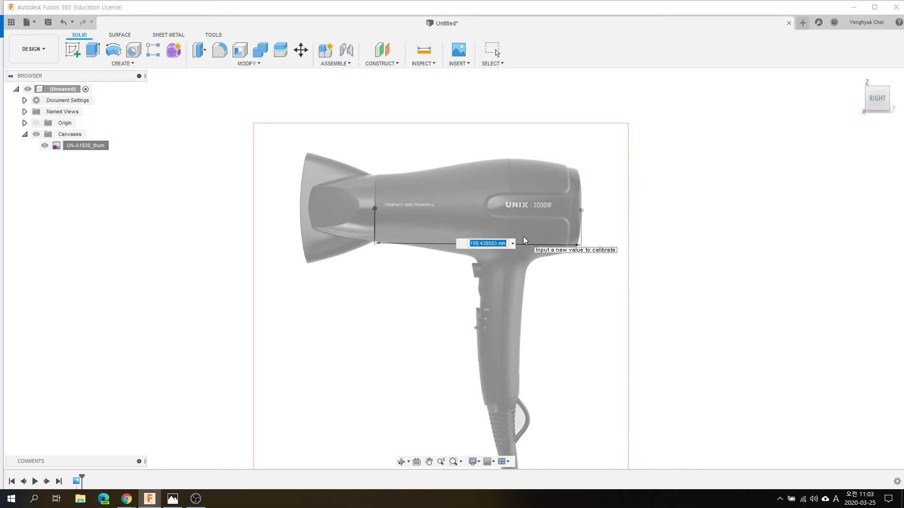
{"action": "type", "text": "230"}
{"action": "key", "text": "Return"}
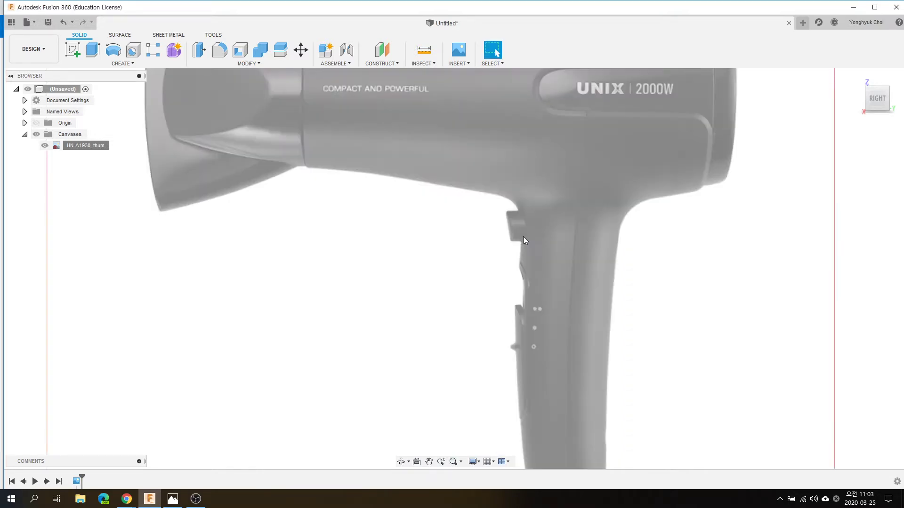
{"action": "scroll", "coordinate": [426, 399], "scroll_direction": "down", "scroll_amount": 2}
{"action": "scroll", "coordinate": [461, 107], "scroll_direction": "up", "scroll_amount": 1}
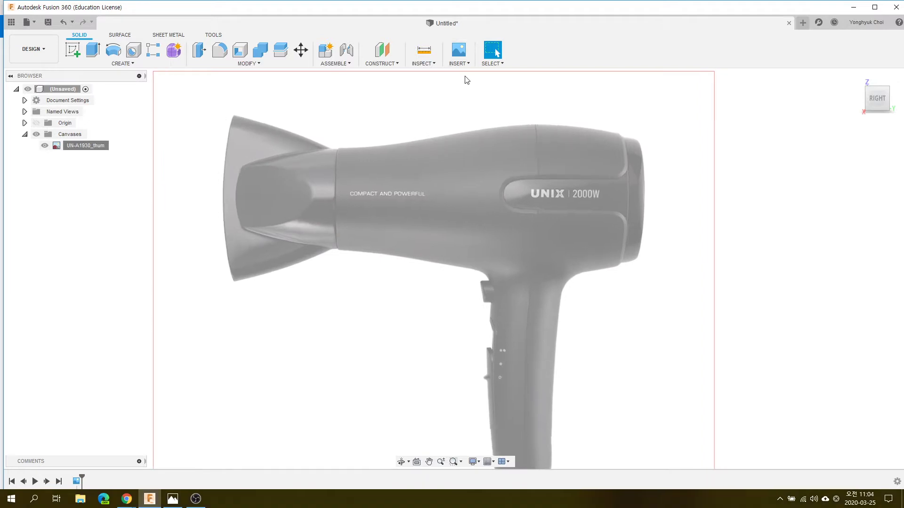
{"action": "scroll", "coordinate": [461, 107], "scroll_direction": "up", "scroll_amount": 2}
{"action": "scroll", "coordinate": [461, 106], "scroll_direction": "up", "scroll_amount": 2}
{"action": "scroll", "coordinate": [457, 105], "scroll_direction": "down", "scroll_amount": 1}
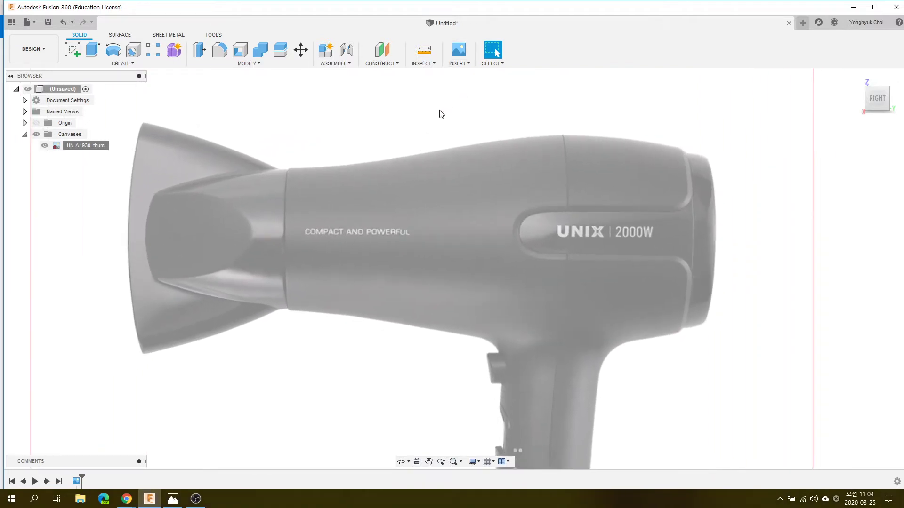
{"action": "scroll", "coordinate": [440, 113], "scroll_direction": "down", "scroll_amount": 1}
{"action": "left_click", "coordinate": [81, 53]}
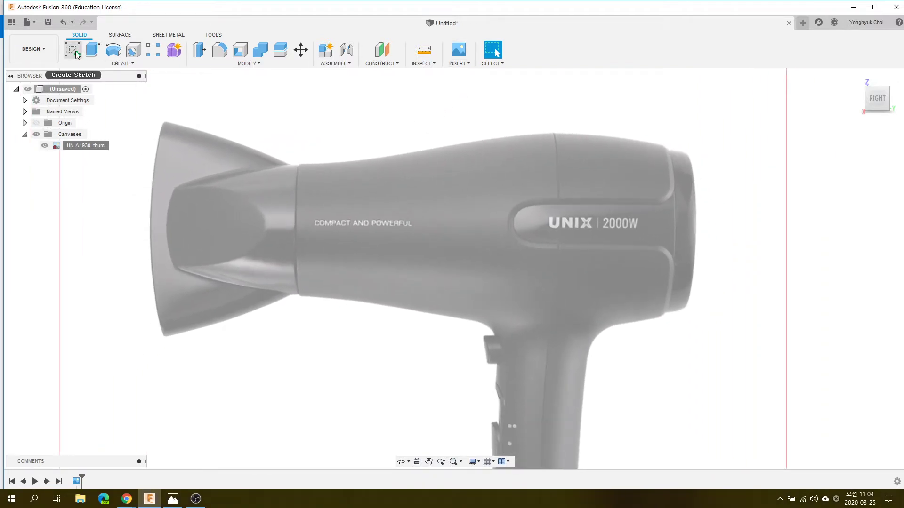
Sketch a horizontal line across the dryer body on the canvas plane
{"action": "left_click", "coordinate": [449, 394]}
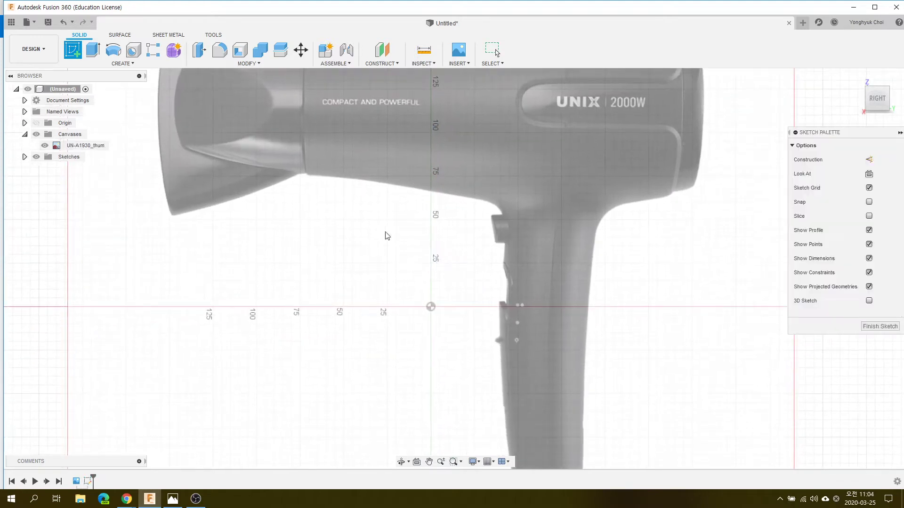
{"action": "scroll", "coordinate": [467, 97], "scroll_direction": "up", "scroll_amount": 1}
{"action": "scroll", "coordinate": [465, 114], "scroll_direction": "up", "scroll_amount": 2}
{"action": "scroll", "coordinate": [462, 114], "scroll_direction": "up", "scroll_amount": 1}
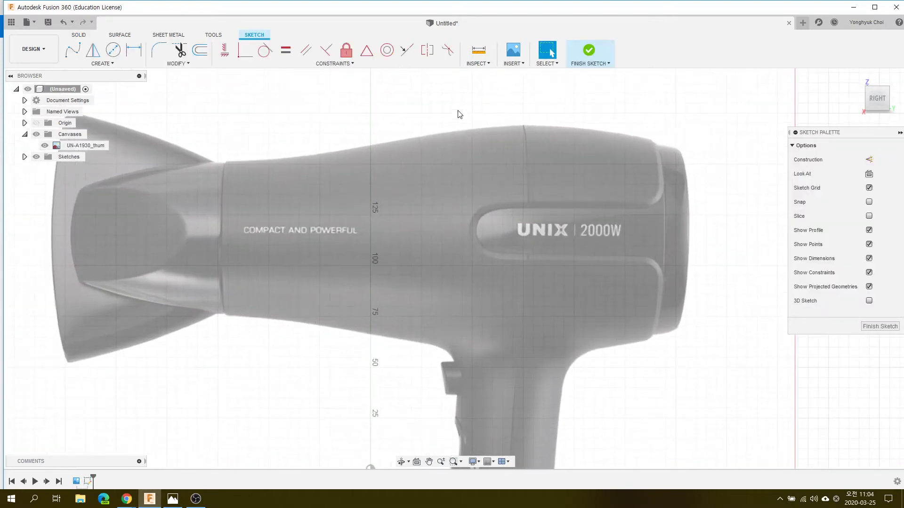
{"action": "left_click", "coordinate": [91, 67]}
{"action": "left_click", "coordinate": [88, 77]}
{"action": "left_click", "coordinate": [221, 238]}
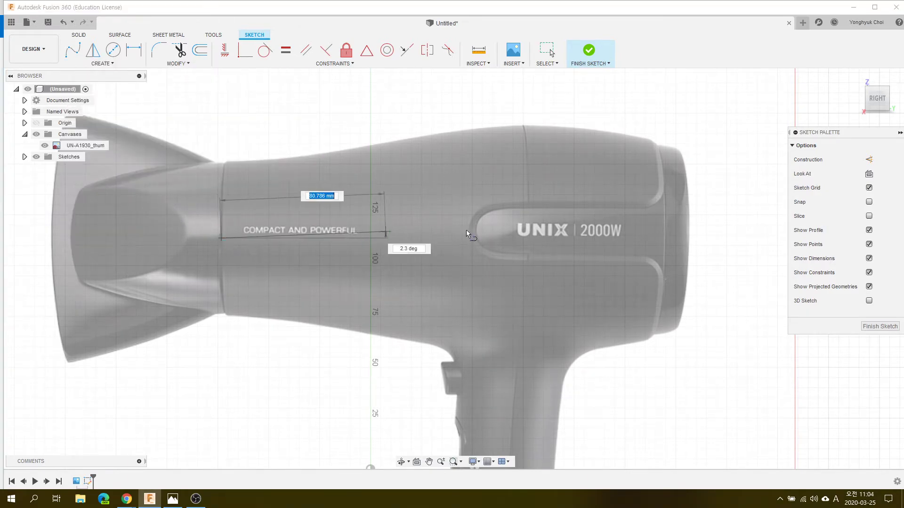
{"action": "left_click", "coordinate": [688, 239]}
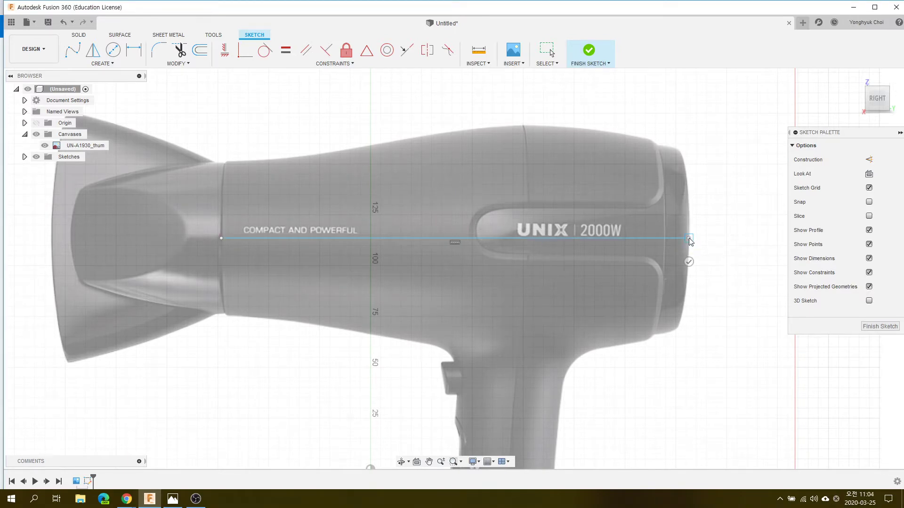
{"action": "key", "text": "Escape"}
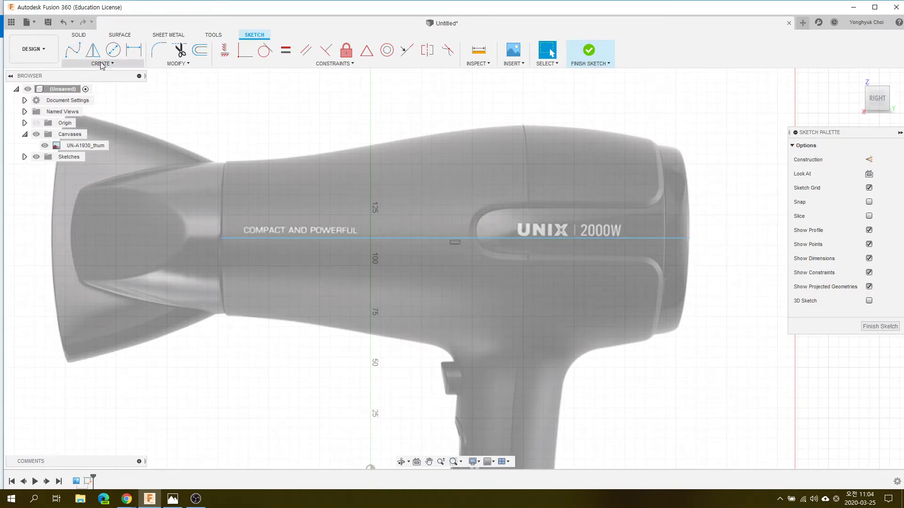
Dimension the horizontal body line to 230 mm
{"action": "left_click", "coordinate": [102, 63]}
{"action": "left_click", "coordinate": [105, 250]}
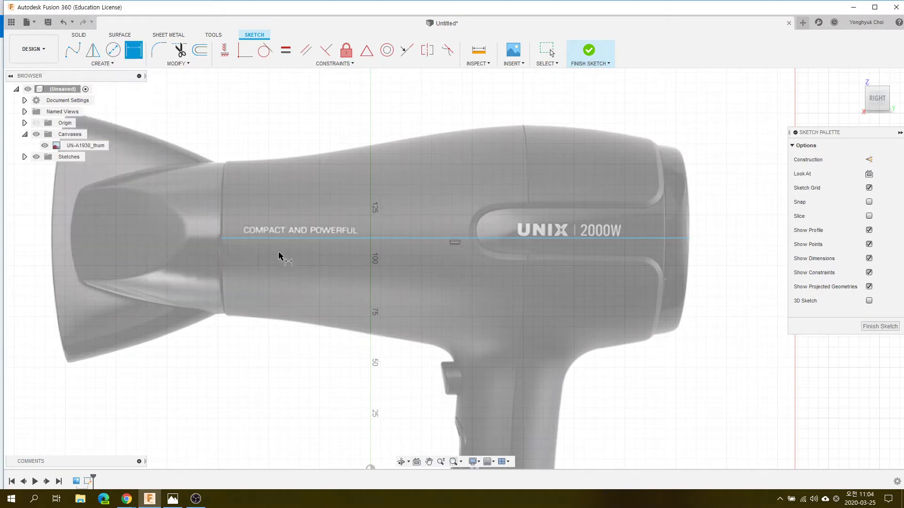
{"action": "left_click", "coordinate": [364, 238]}
{"action": "left_click", "coordinate": [366, 281]}
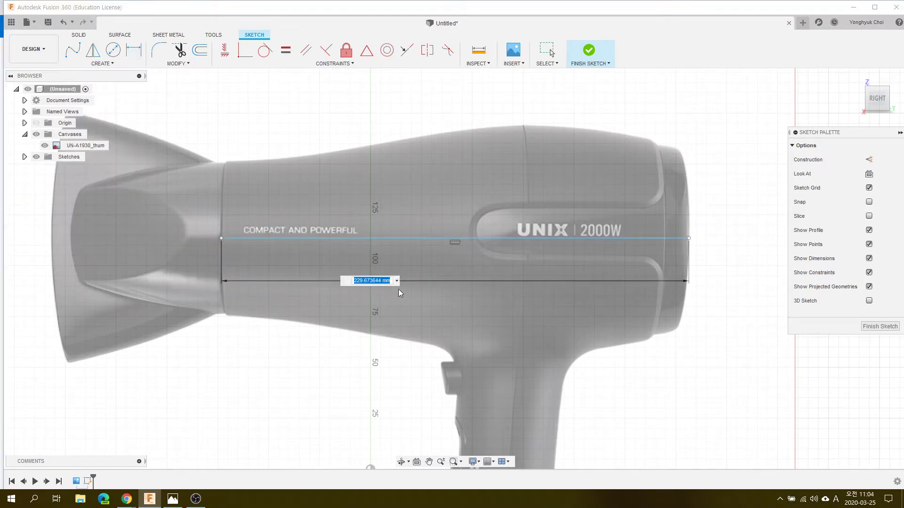
{"action": "type", "text": "230"}
{"action": "key", "text": "Return"}
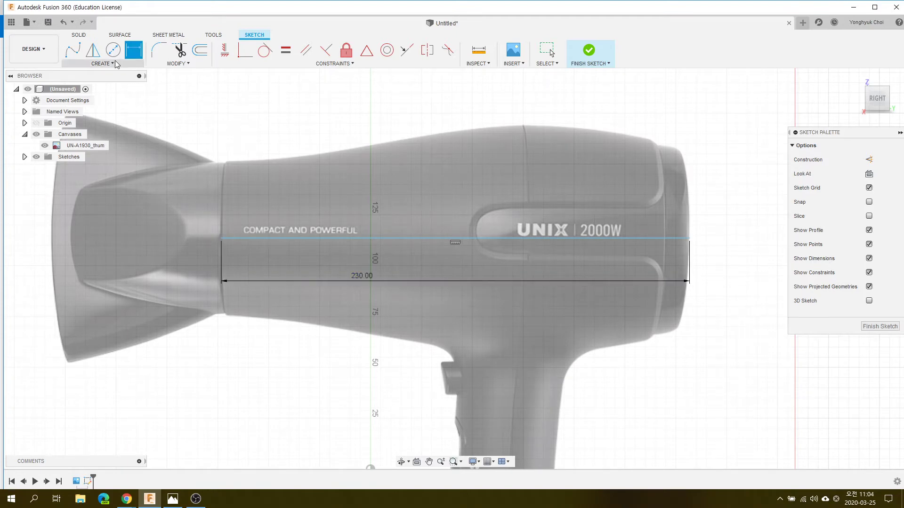
Draw a vertical line rising from the centreline's left end at the nozzle
{"action": "left_click", "coordinate": [102, 63]}
{"action": "left_click", "coordinate": [81, 74]}
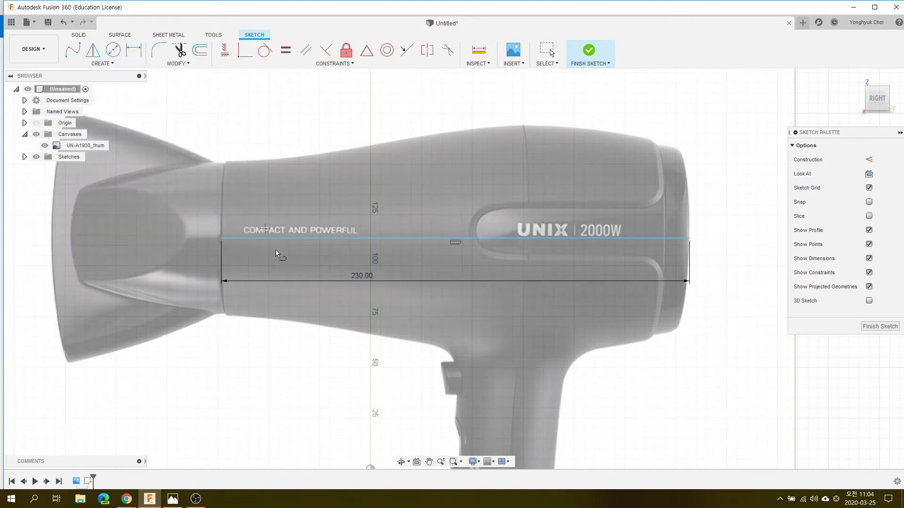
{"action": "left_click", "coordinate": [222, 238]}
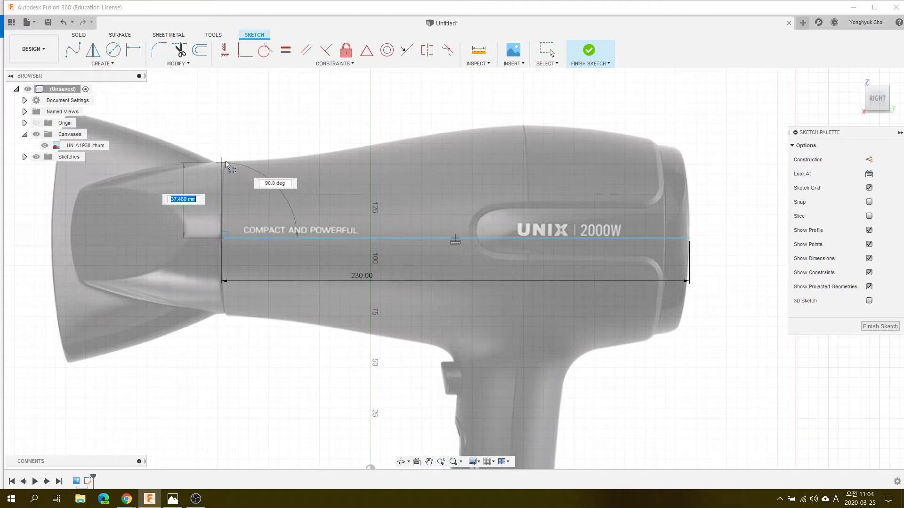
{"action": "left_click", "coordinate": [227, 164]}
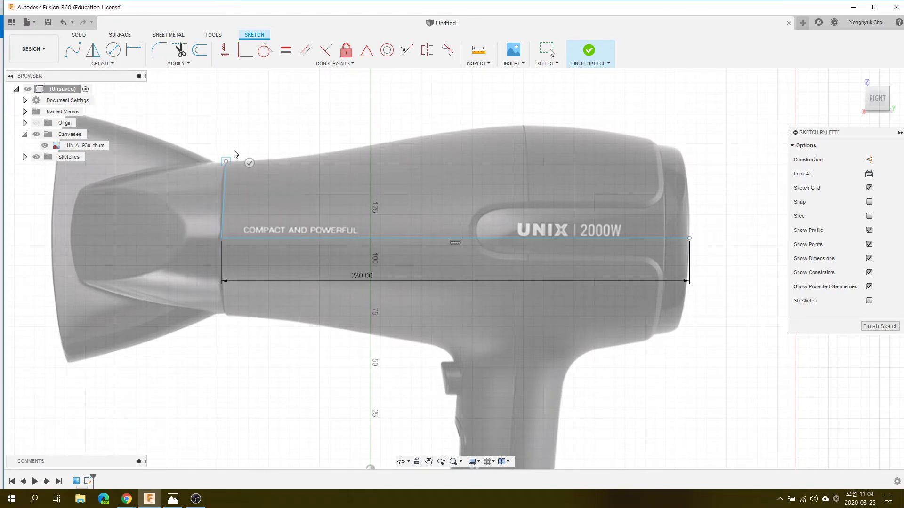
{"action": "left_click", "coordinate": [225, 50]}
{"action": "left_click", "coordinate": [224, 180]}
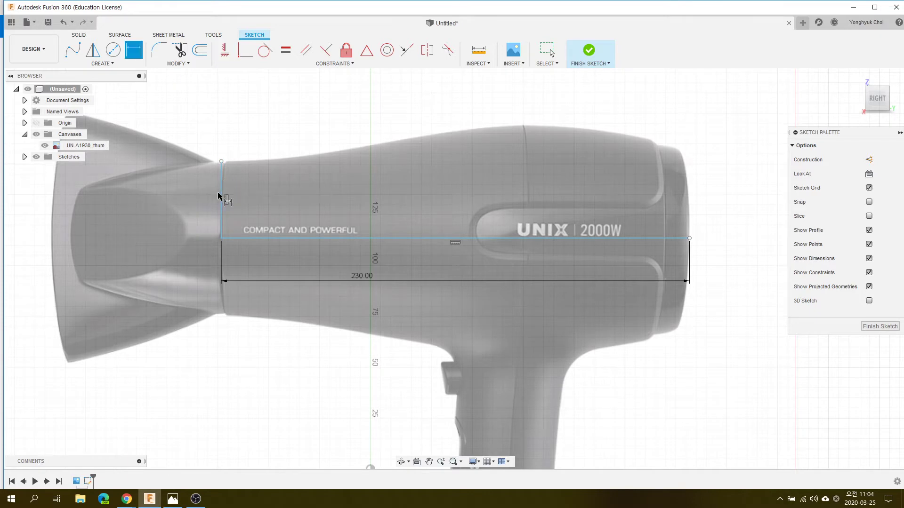
Dimension the nozzle-end vertical line to 38 mm
{"action": "key", "text": "d"}
{"action": "left_click", "coordinate": [221, 198]}
{"action": "left_click", "coordinate": [203, 194]}
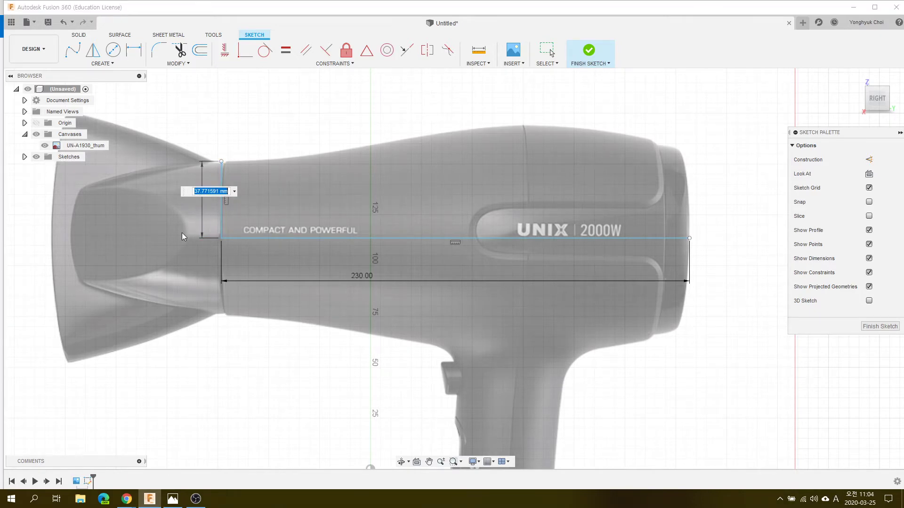
{"action": "type", "text": "38"}
{"action": "key", "text": "Return"}
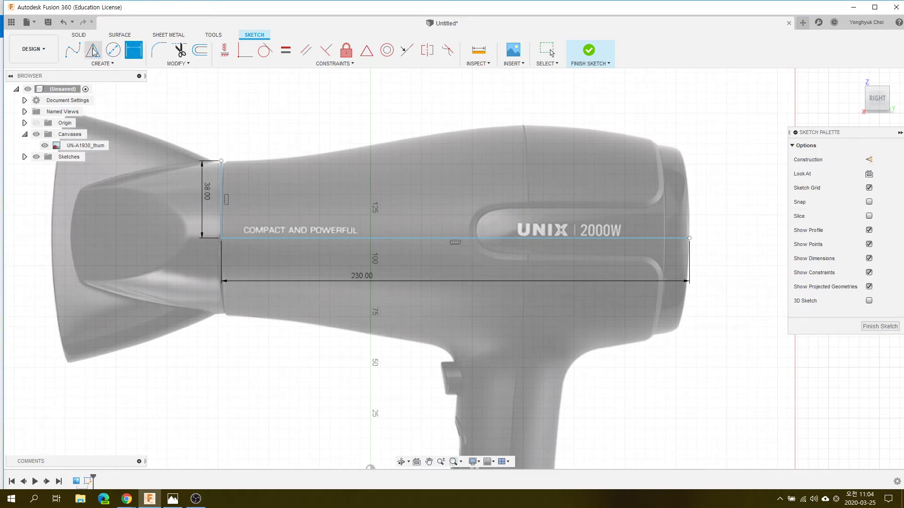
{"action": "left_click", "coordinate": [108, 65]}
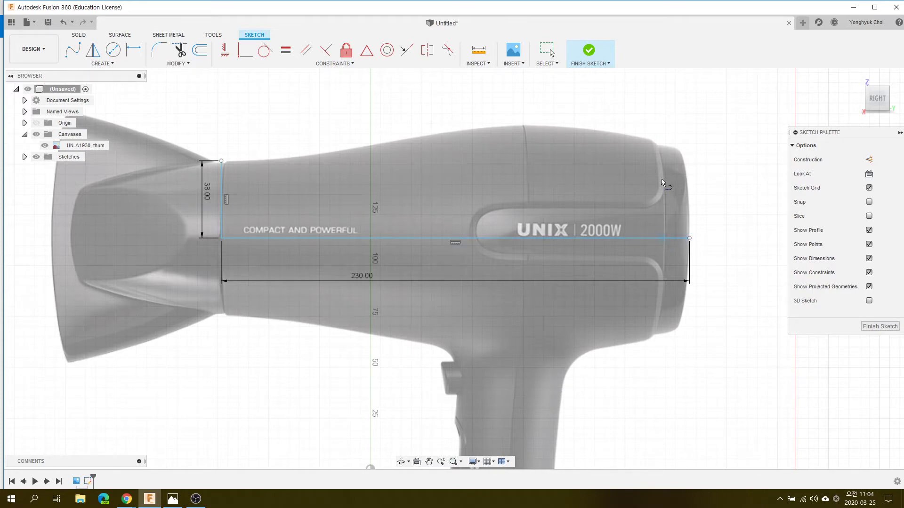
Draw a rear vertical line from the body's top edge down to the centreline
{"action": "left_click", "coordinate": [658, 146]}
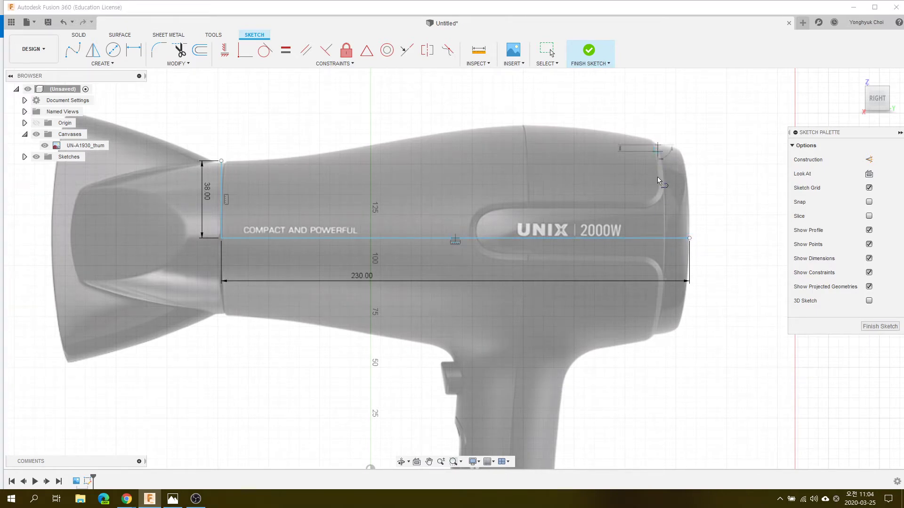
{"action": "double_click", "coordinate": [659, 239]}
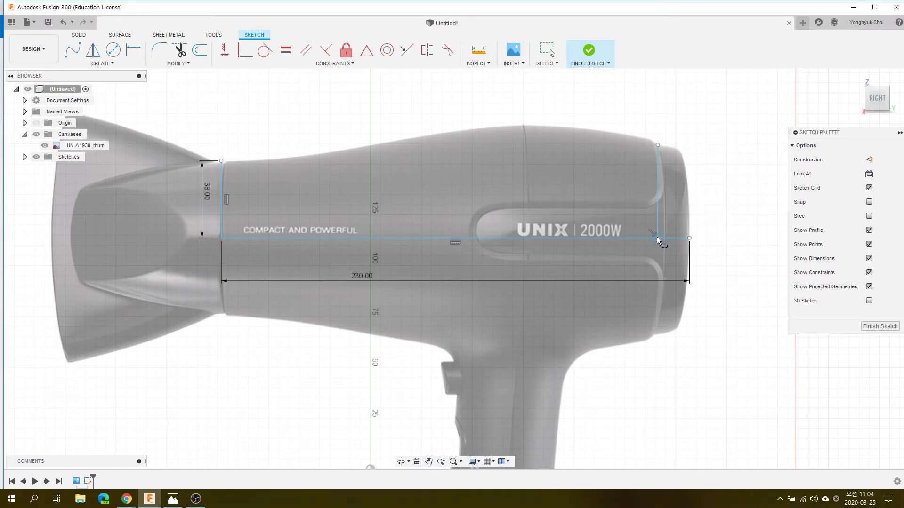
{"action": "key", "text": "Escape"}
{"action": "scroll", "coordinate": [662, 141], "scroll_direction": "up", "scroll_amount": 3}
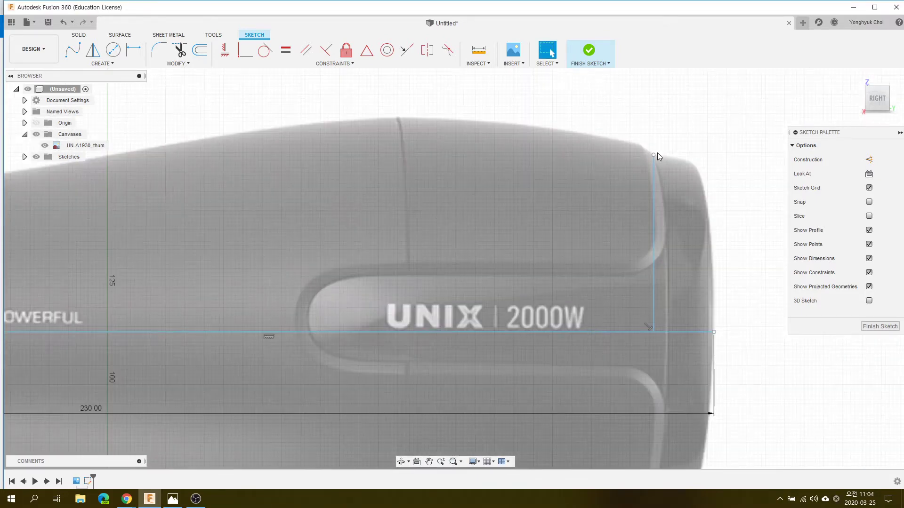
{"action": "left_click_drag", "start_coordinate": [654, 153], "coordinate": [655, 149]}
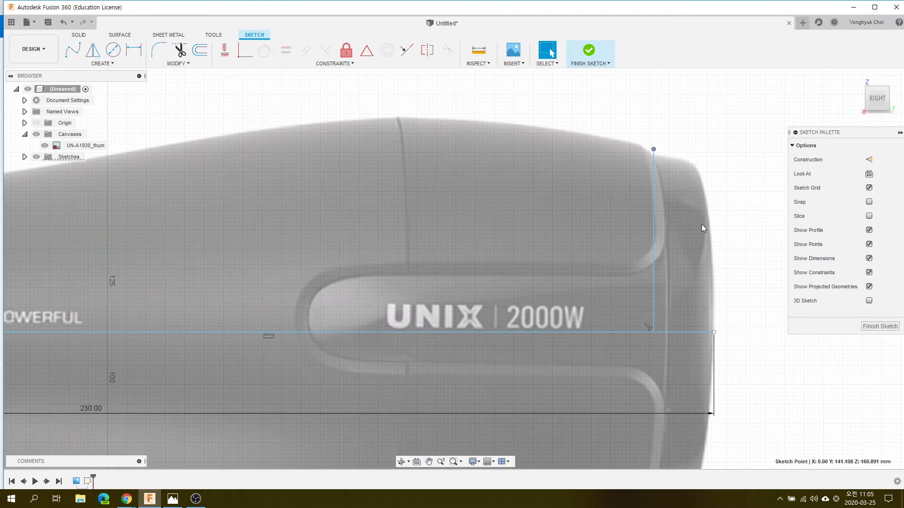
Dimension the rear vertical line to 48 mm
{"action": "key", "text": "d"}
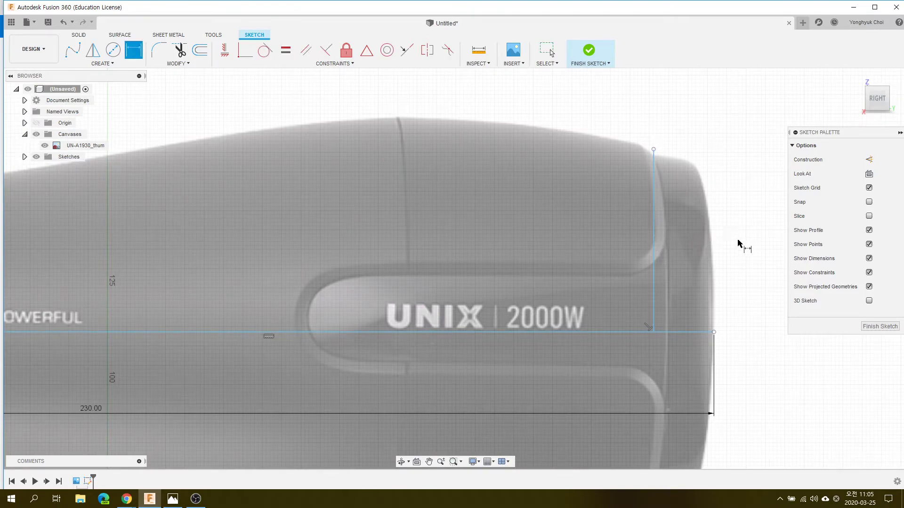
{"action": "left_click", "coordinate": [656, 248]}
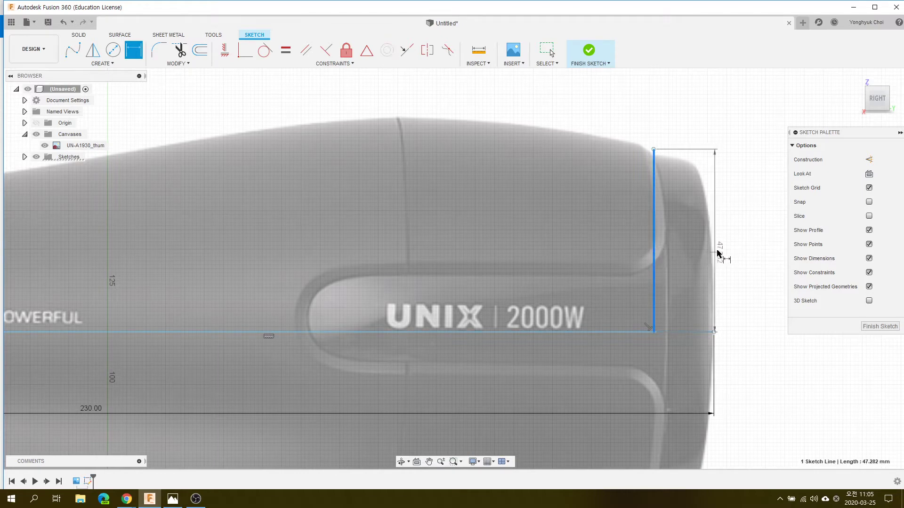
{"action": "left_click", "coordinate": [750, 251]}
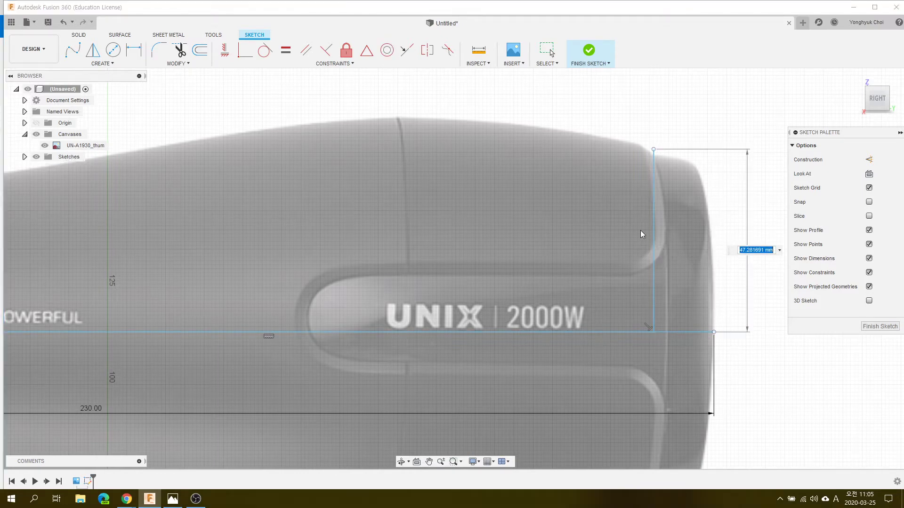
{"action": "type", "text": "4"}
{"action": "type", "text": "8"}
{"action": "key", "text": "Return"}
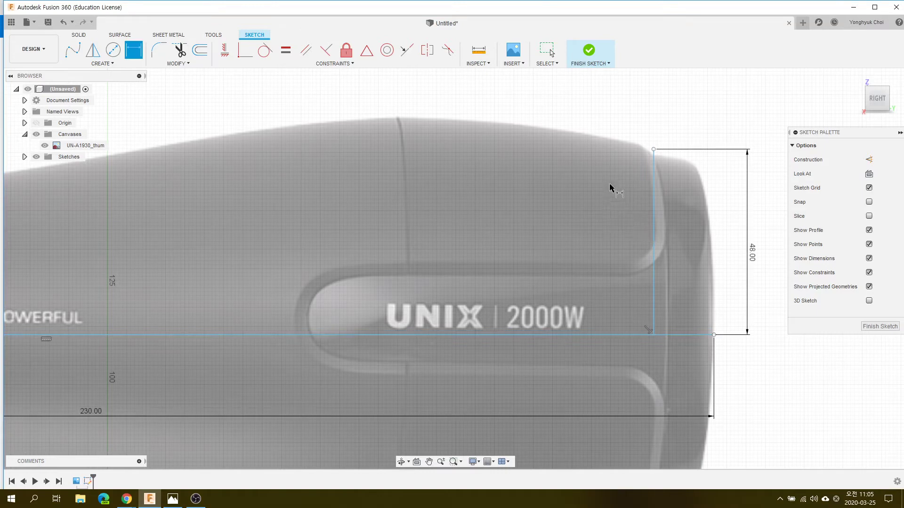
{"action": "scroll", "coordinate": [611, 203], "scroll_direction": "down", "scroll_amount": 2}
{"action": "scroll", "coordinate": [608, 206], "scroll_direction": "down", "scroll_amount": 1}
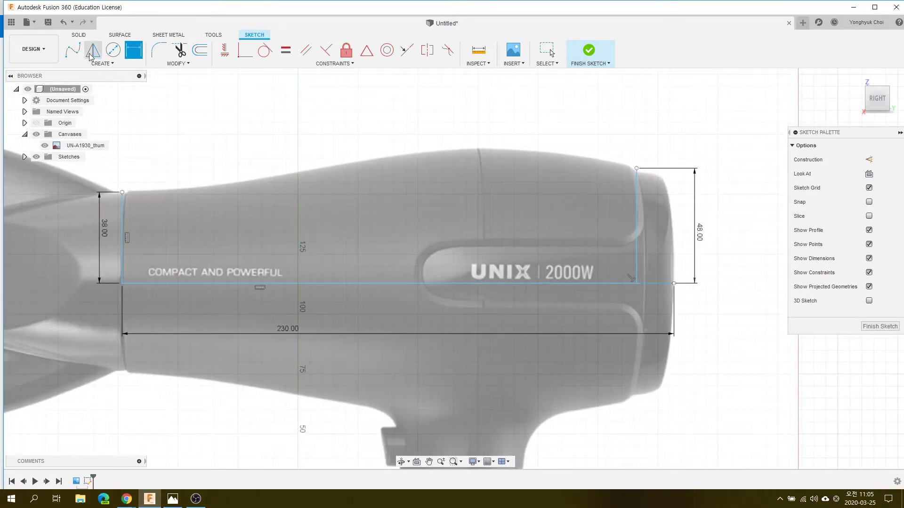
Draw a 3-point arc from the 48 mm line's top to the centreline's rear end along the cap
{"action": "left_click", "coordinate": [102, 63]}
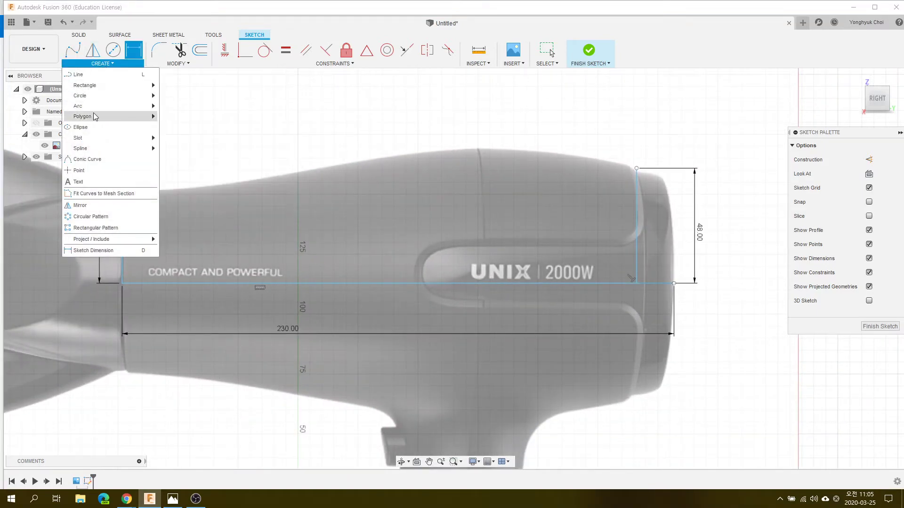
{"action": "left_click", "coordinate": [188, 116]}
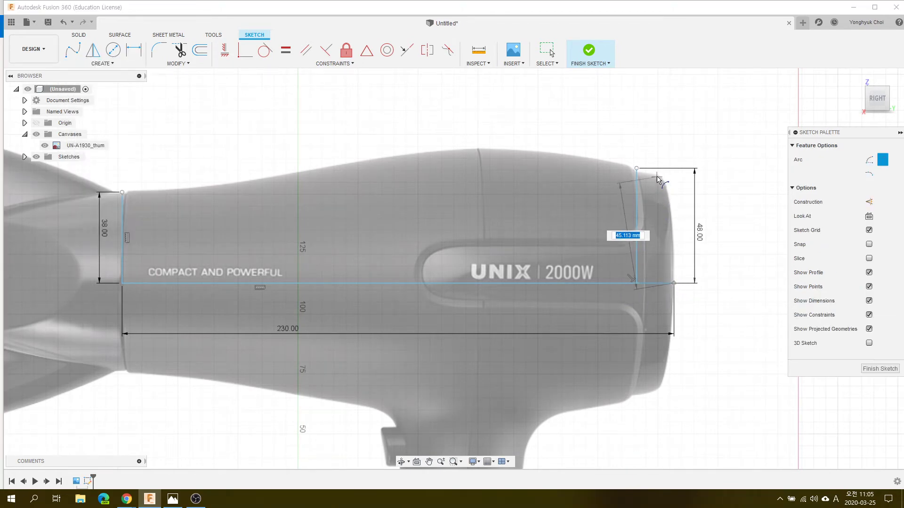
{"action": "left_click", "coordinate": [657, 176]}
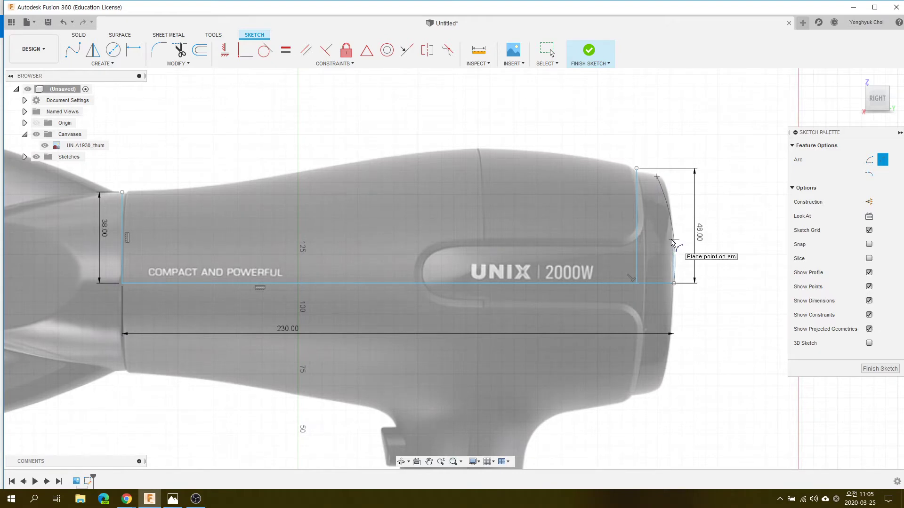
{"action": "left_click", "coordinate": [672, 243]}
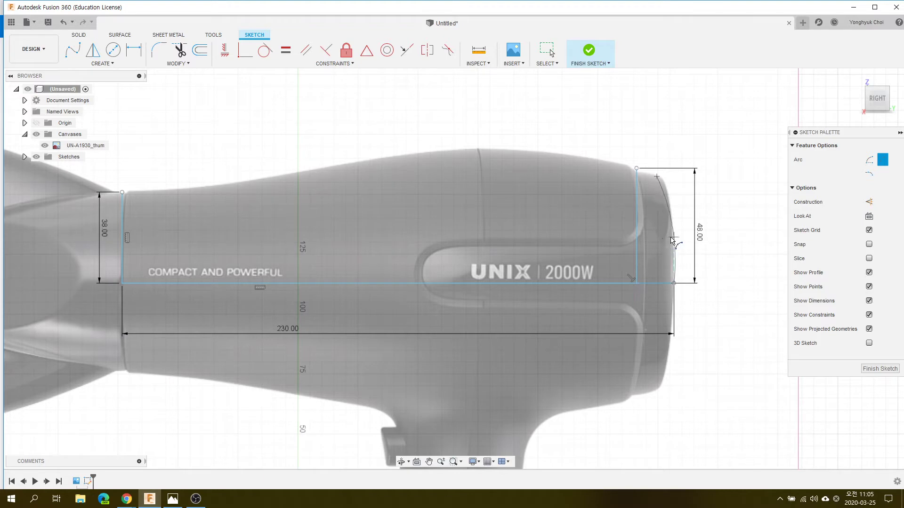
{"action": "key", "text": "Escape"}
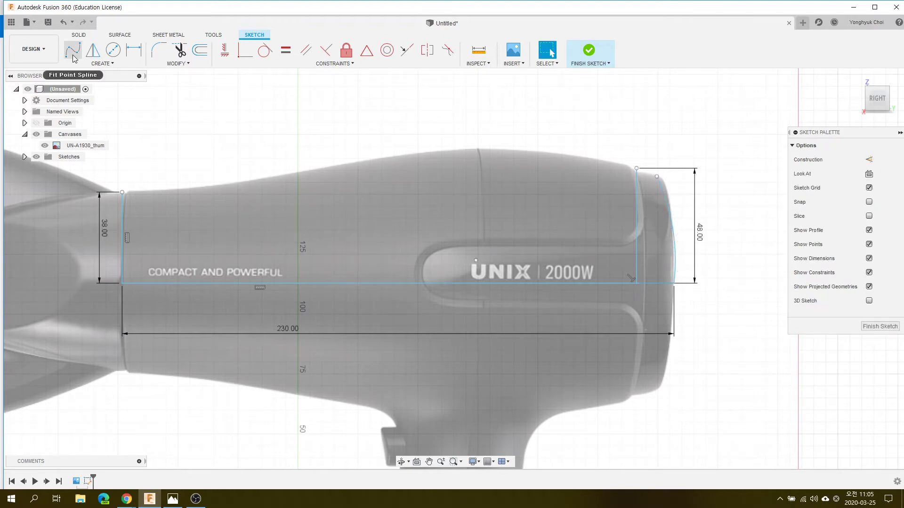
Draw a line straight down from the centreline's rear end and make it construction geometry
{"action": "left_click", "coordinate": [100, 64]}
{"action": "left_click", "coordinate": [92, 80]}
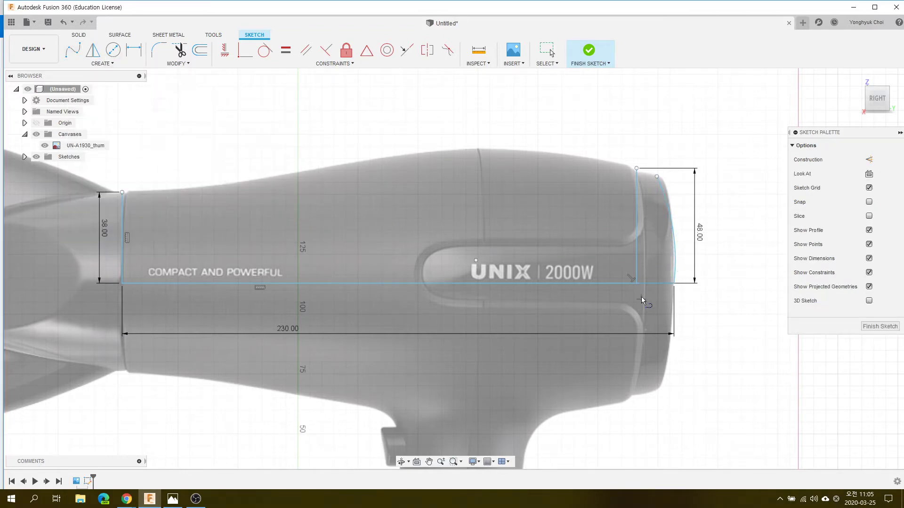
{"action": "left_click", "coordinate": [674, 284]}
{"action": "left_click", "coordinate": [674, 384]}
{"action": "key", "text": "Escape"}
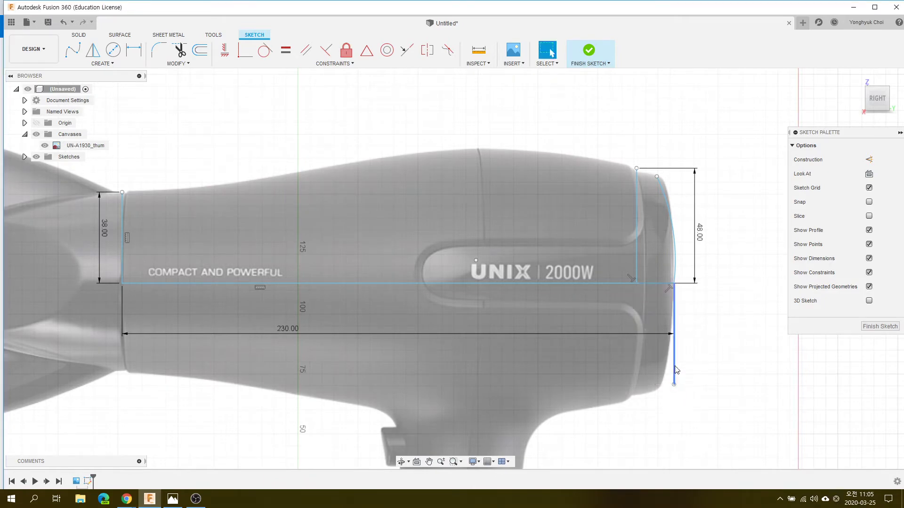
{"action": "left_click", "coordinate": [674, 369]}
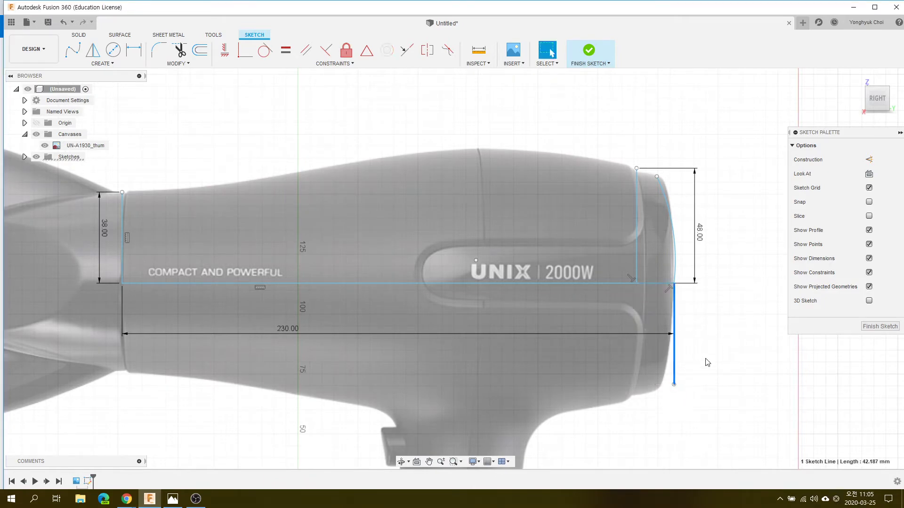
{"action": "left_click", "coordinate": [869, 160]}
Constrain the rear cap points, reposition the centreline, and reshape the rear curve to the cap outline
{"action": "left_click", "coordinate": [265, 50]}
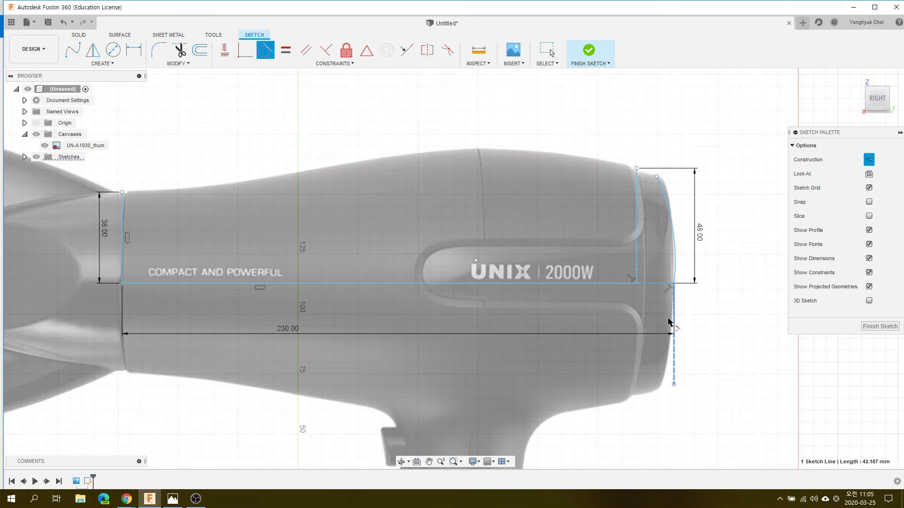
{"action": "left_click", "coordinate": [657, 177]}
{"action": "left_click", "coordinate": [674, 284]}
{"action": "left_click", "coordinate": [673, 243]}
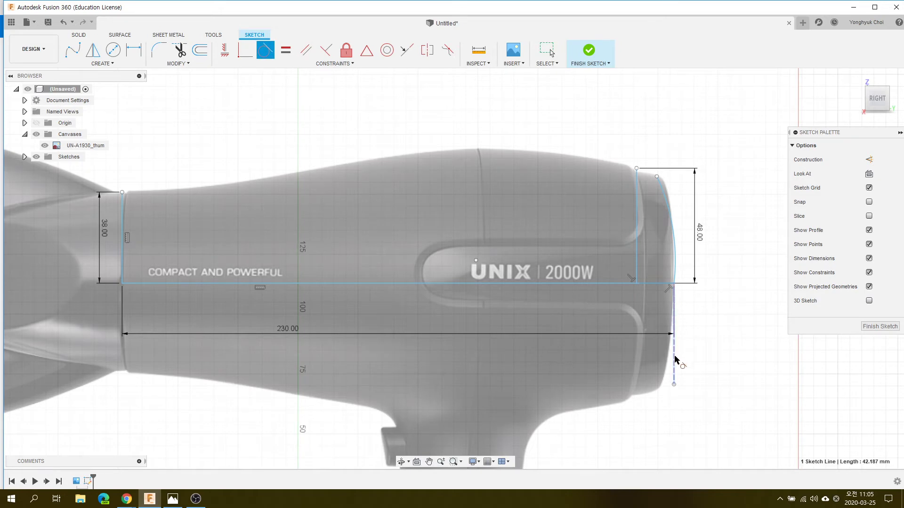
{"action": "left_click_drag", "start_coordinate": [674, 283], "coordinate": [678, 265]}
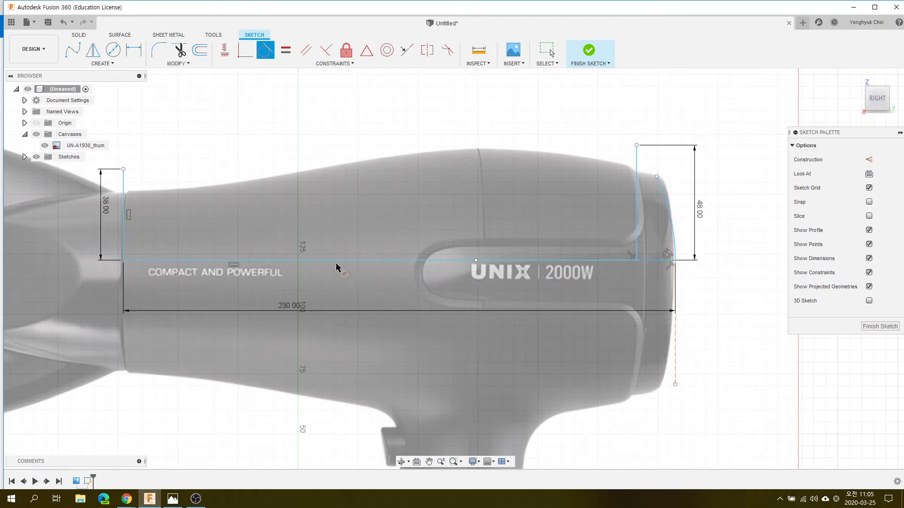
{"action": "left_click_drag", "start_coordinate": [340, 262], "coordinate": [341, 281]}
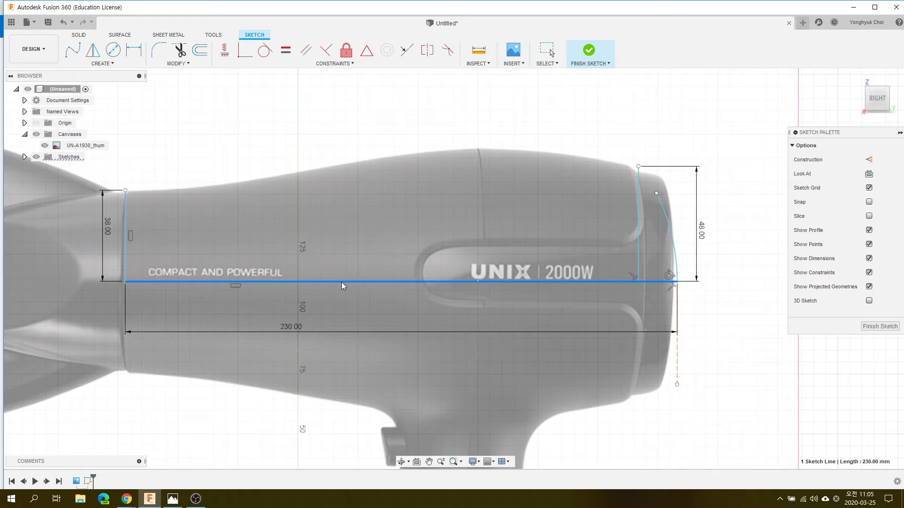
{"action": "key", "text": "Escape"}
{"action": "left_click_drag", "start_coordinate": [657, 194], "coordinate": [661, 179]}
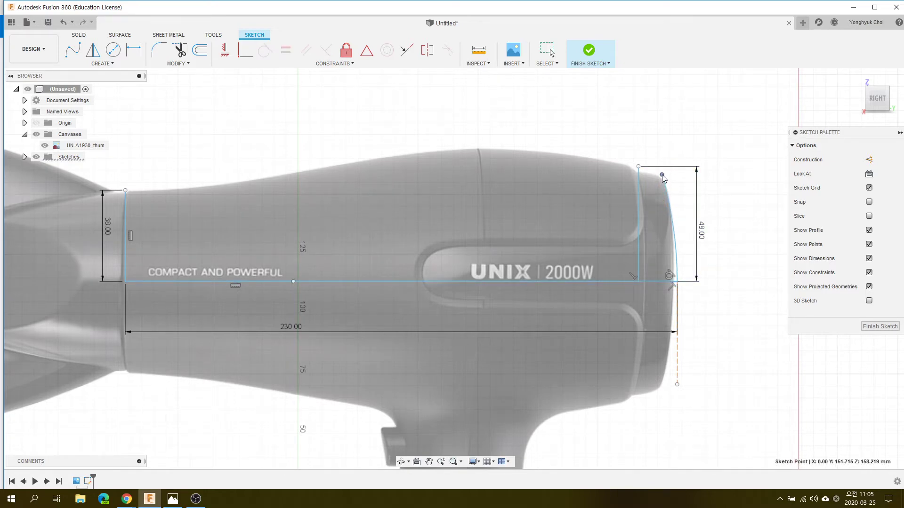
Draw a three-point spline along the dryer's top edge from the 38 mm line to the rear
{"action": "left_click", "coordinate": [73, 48]}
{"action": "left_click", "coordinate": [125, 191]}
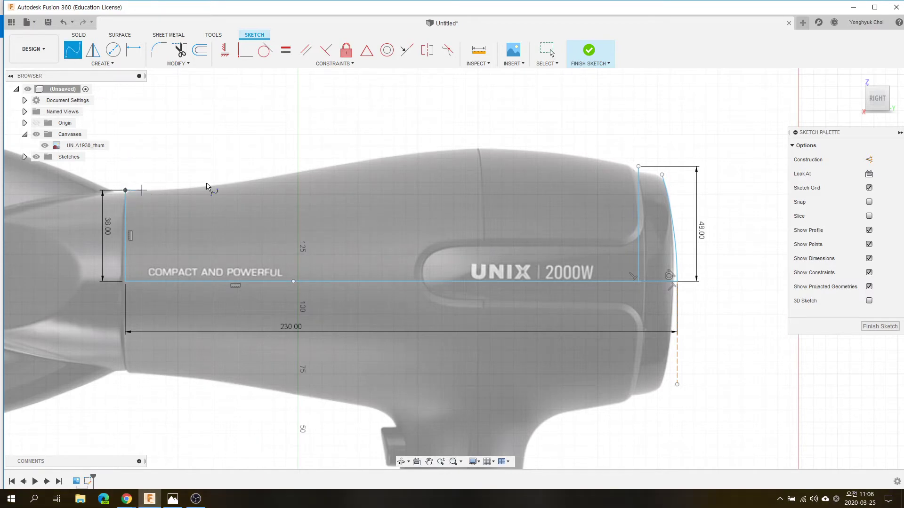
{"action": "left_click", "coordinate": [478, 149]}
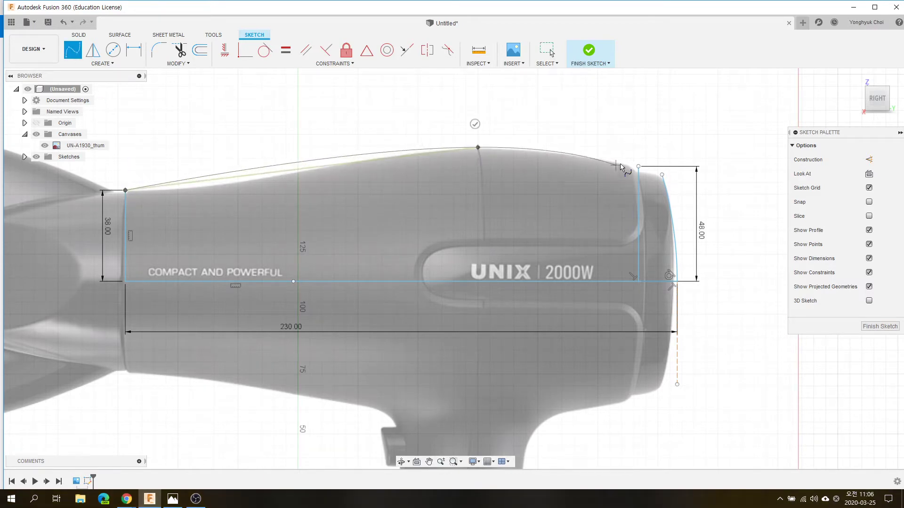
{"action": "left_click", "coordinate": [639, 166]}
{"action": "key", "text": "Escape"}
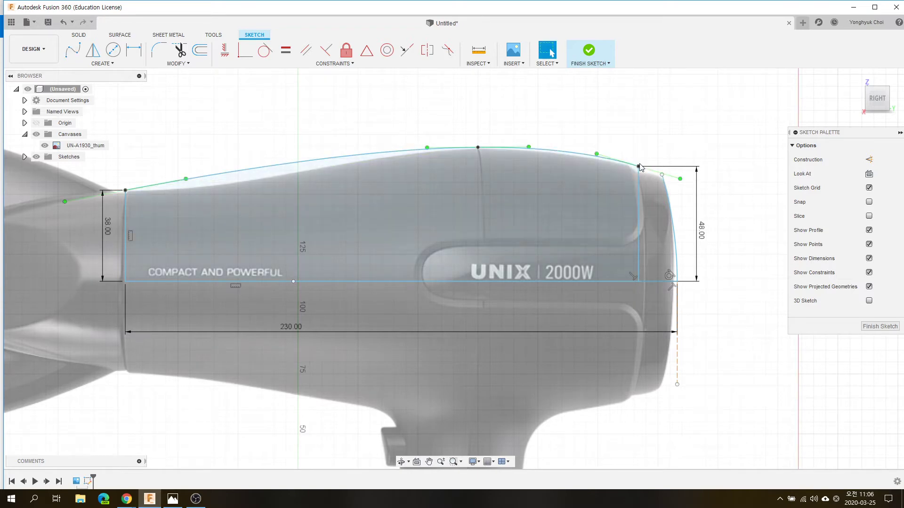
Make the spline's left-end and peak tangent handles horizontal, then shorten the peak handle
{"action": "left_click", "coordinate": [225, 51]}
{"action": "left_click", "coordinate": [82, 198]}
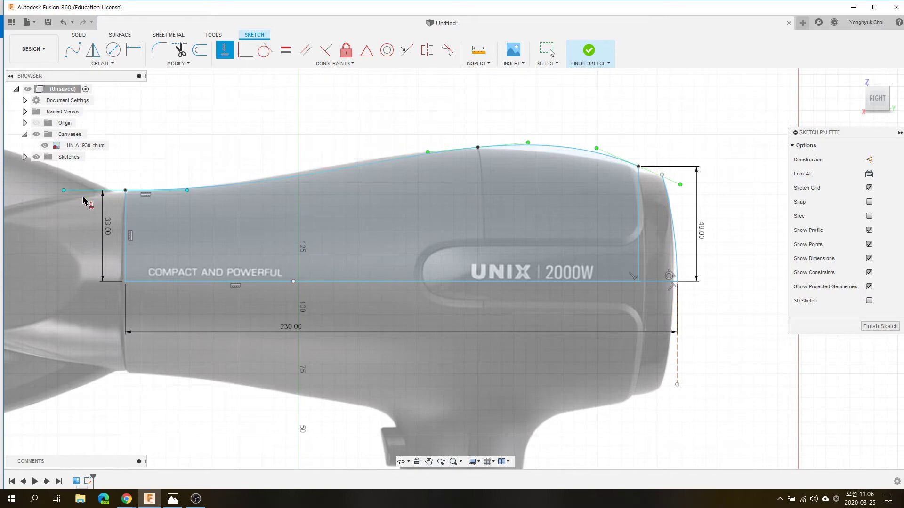
{"action": "left_click", "coordinate": [521, 143]}
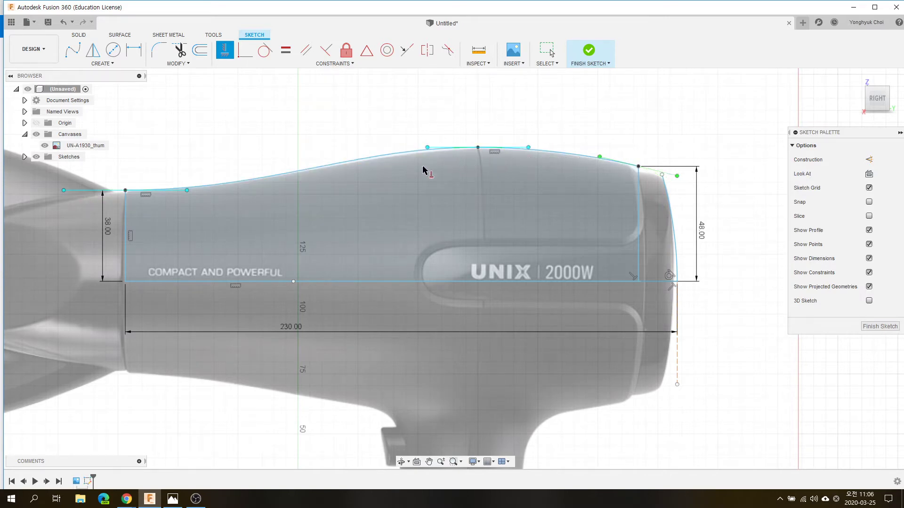
{"action": "key", "text": "Escape"}
{"action": "left_click_drag", "start_coordinate": [428, 147], "coordinate": [437, 147]}
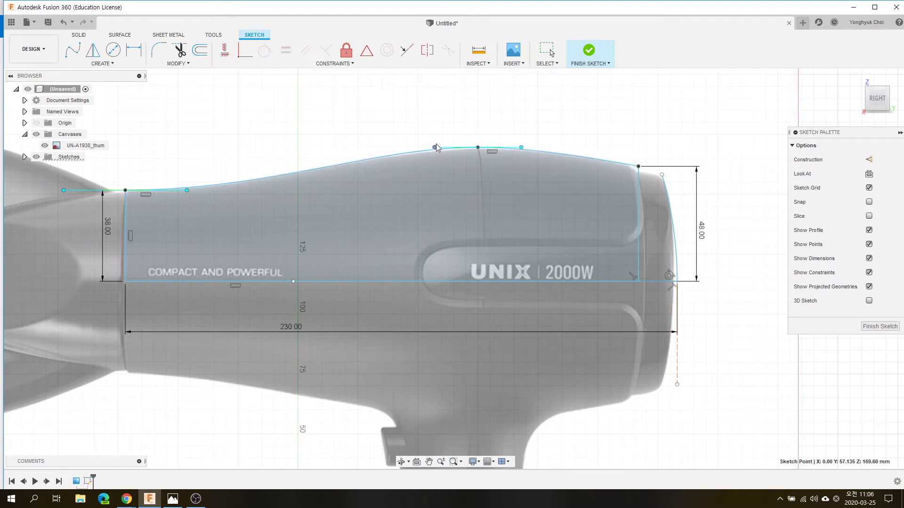
{"action": "key", "text": "Escape"}
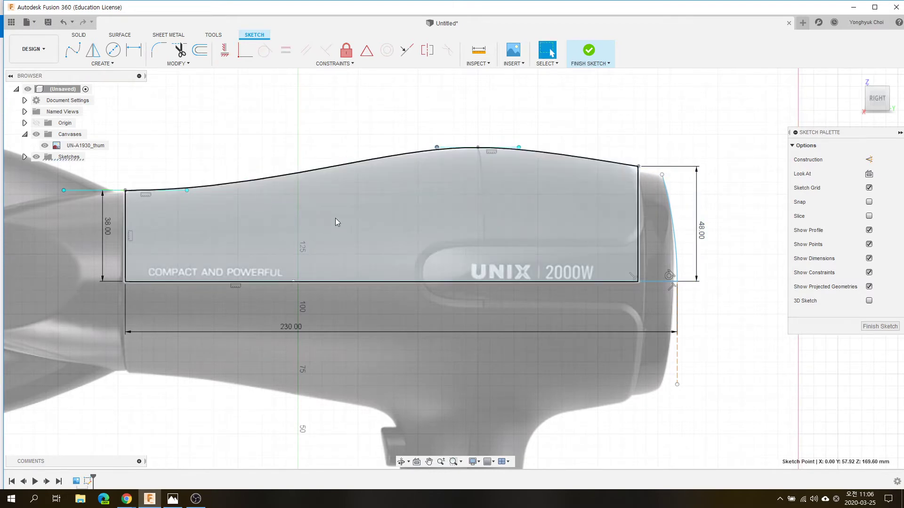
Mirror the top spline about the bottom line and change the left-end height to 38.50 mm
{"action": "double_click", "coordinate": [335, 221]}
{"action": "left_click", "coordinate": [93, 49]}
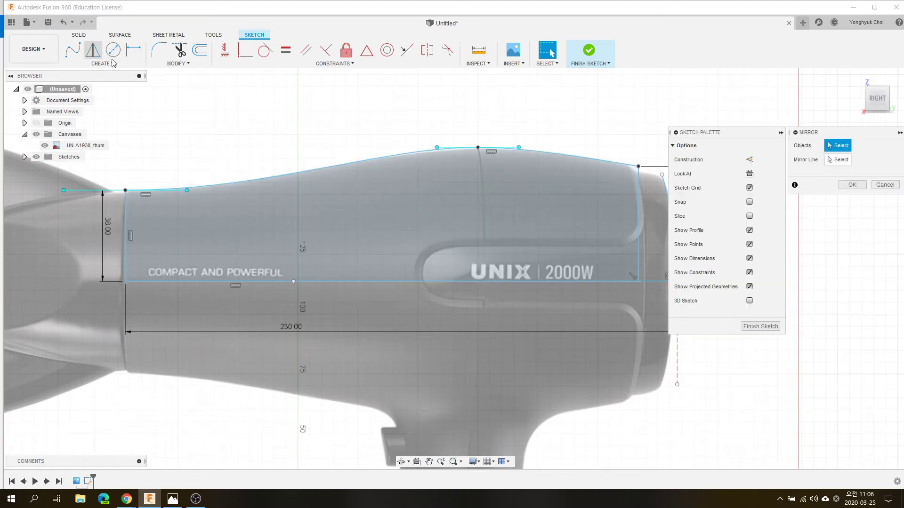
{"action": "left_click", "coordinate": [313, 171]}
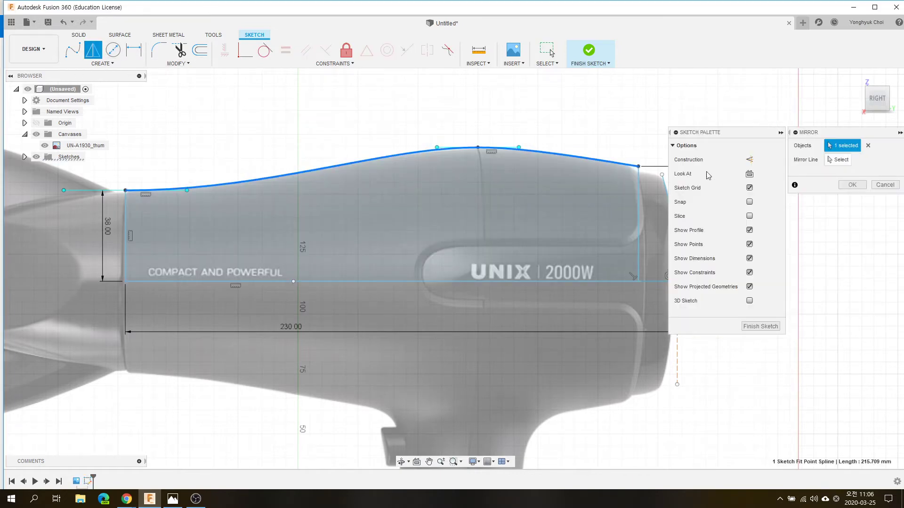
{"action": "left_click", "coordinate": [815, 161]}
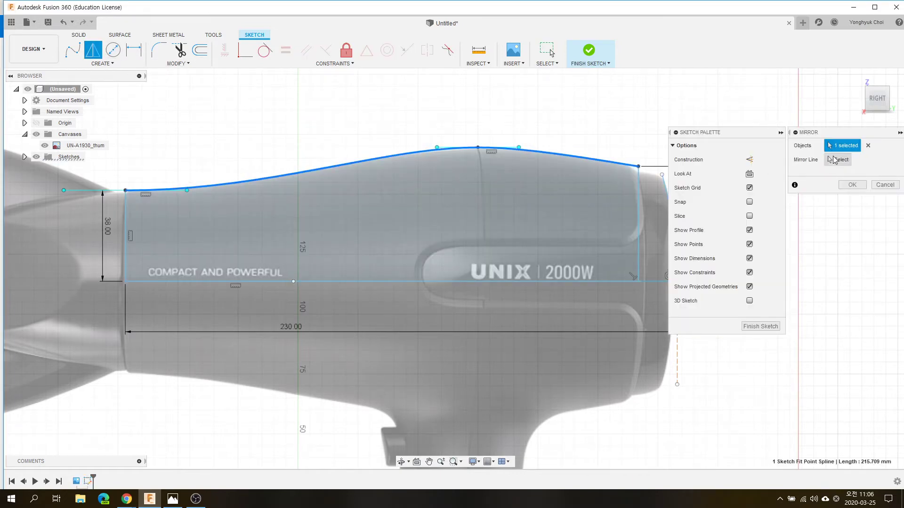
{"action": "left_click", "coordinate": [565, 282]}
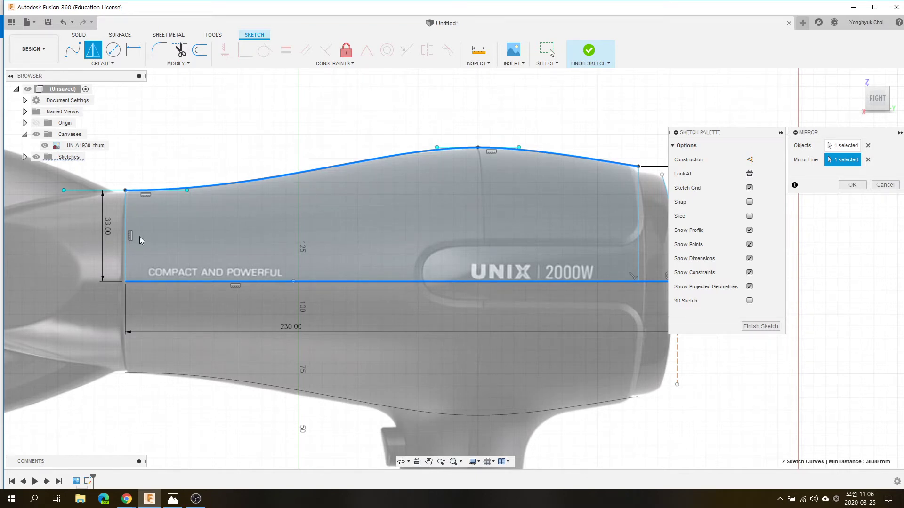
{"action": "key", "text": "Return"}
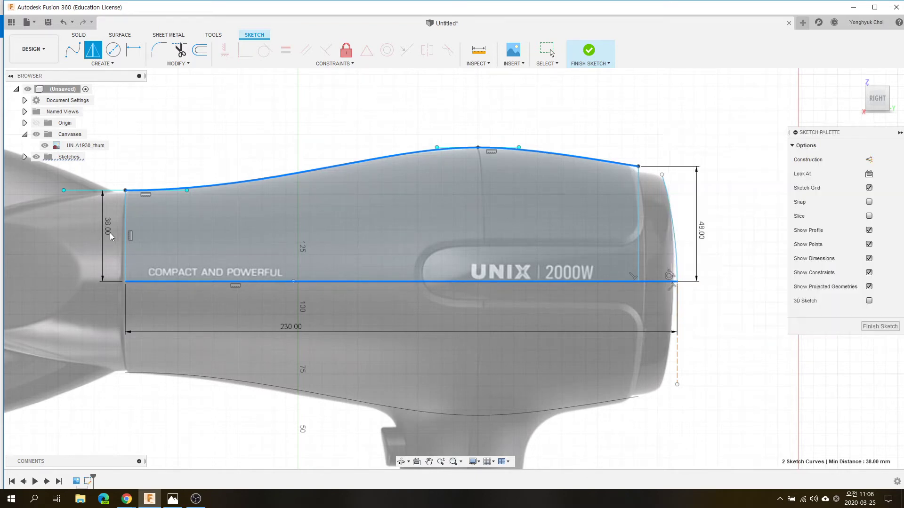
{"action": "double_click", "coordinate": [107, 232]}
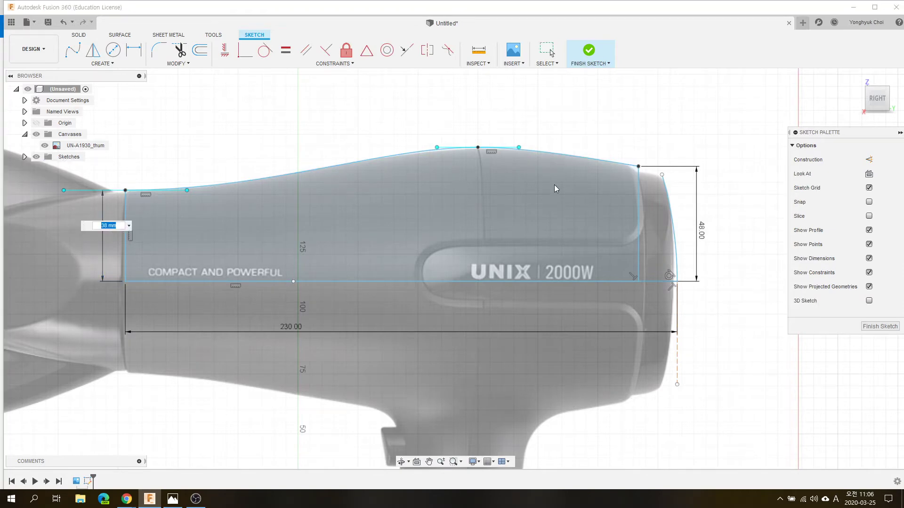
{"action": "type", "text": "5"}
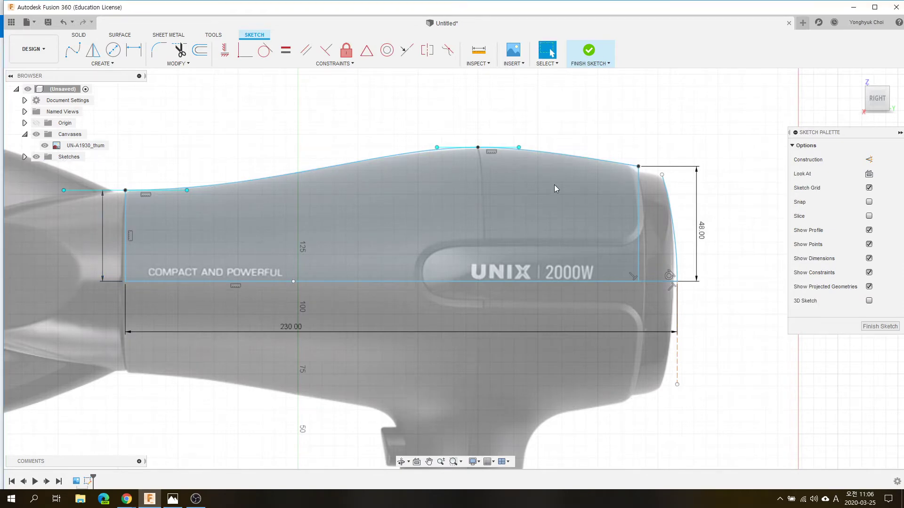
{"action": "key", "text": "Return"}
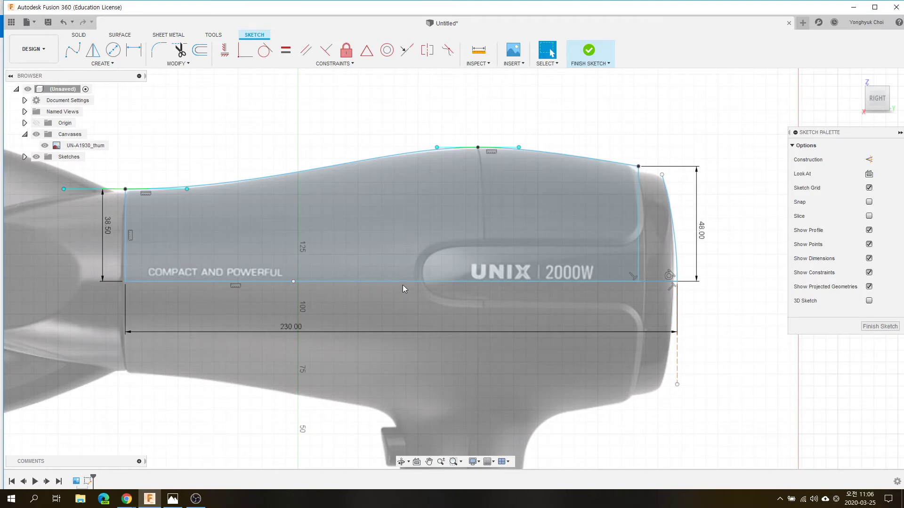
Mirror the top curve again about the bottom 230 mm line
{"action": "left_click", "coordinate": [404, 283]}
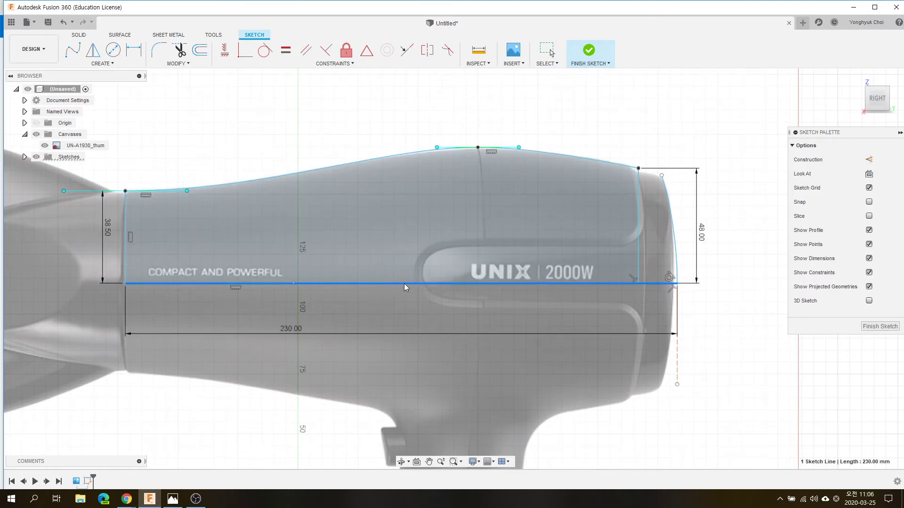
{"action": "key", "text": "Escape"}
{"action": "left_click", "coordinate": [93, 49]}
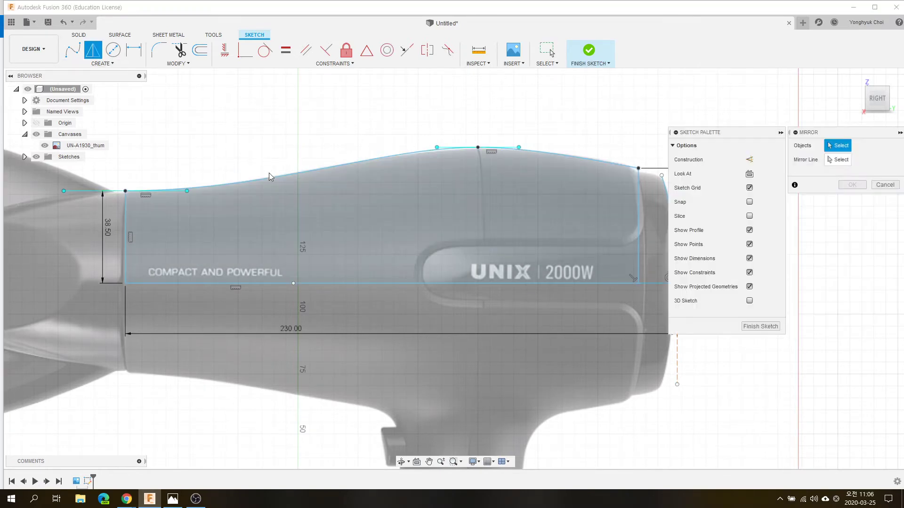
{"action": "left_click", "coordinate": [271, 176]}
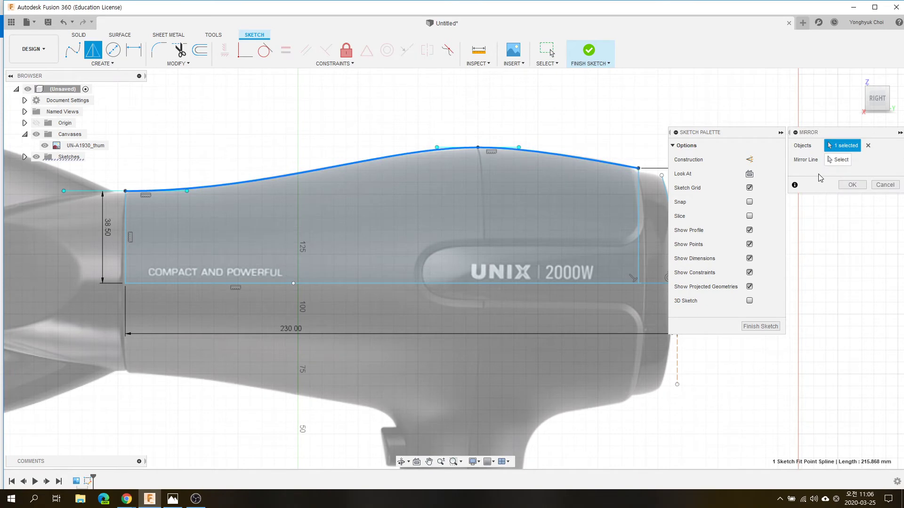
{"action": "left_click", "coordinate": [580, 283]}
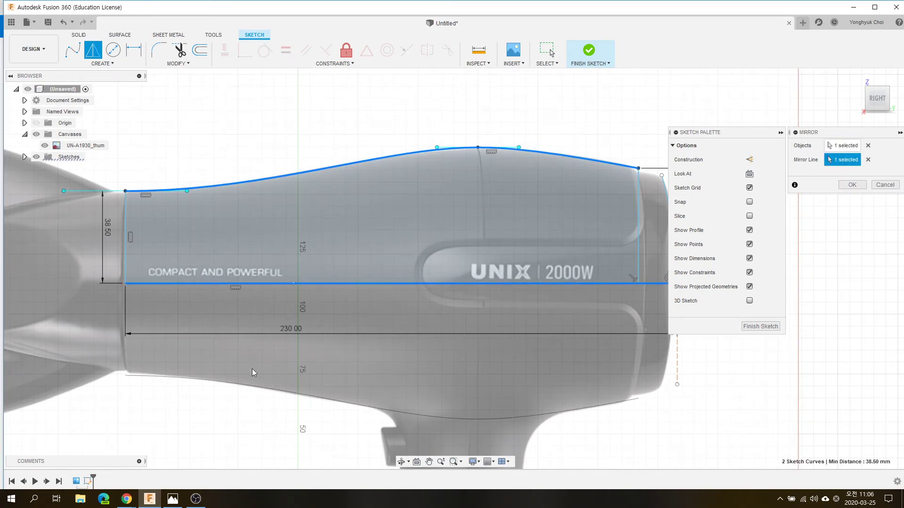
{"action": "left_click", "coordinate": [885, 185]}
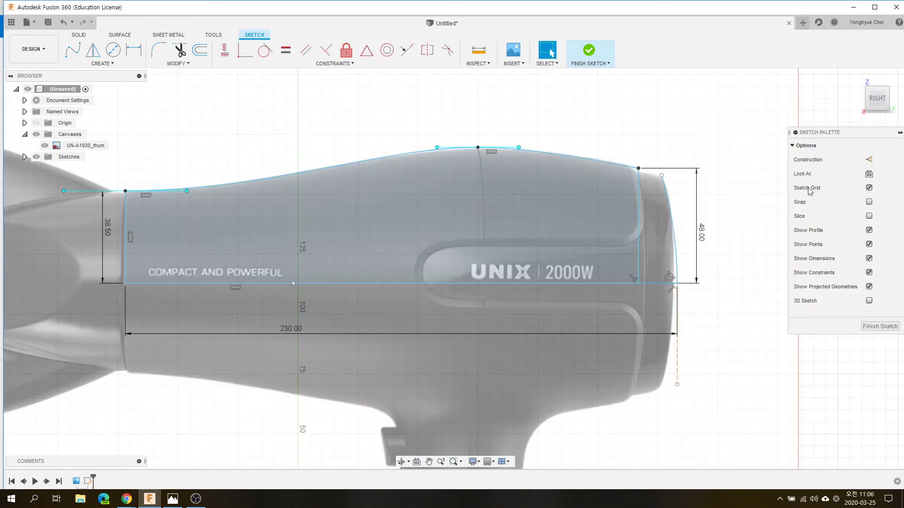
{"action": "left_click", "coordinate": [199, 50]}
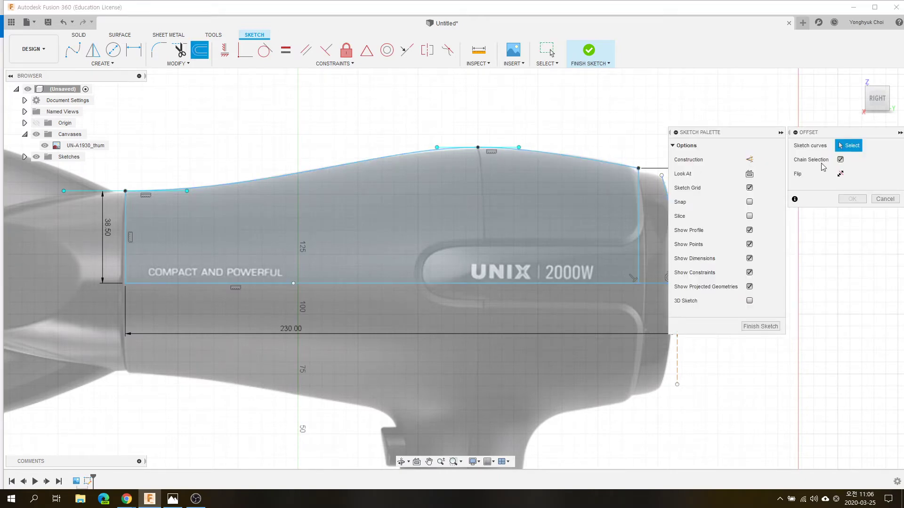
Offset the top curve 2.5 mm inward to make an inner copy
{"action": "left_click", "coordinate": [553, 159]}
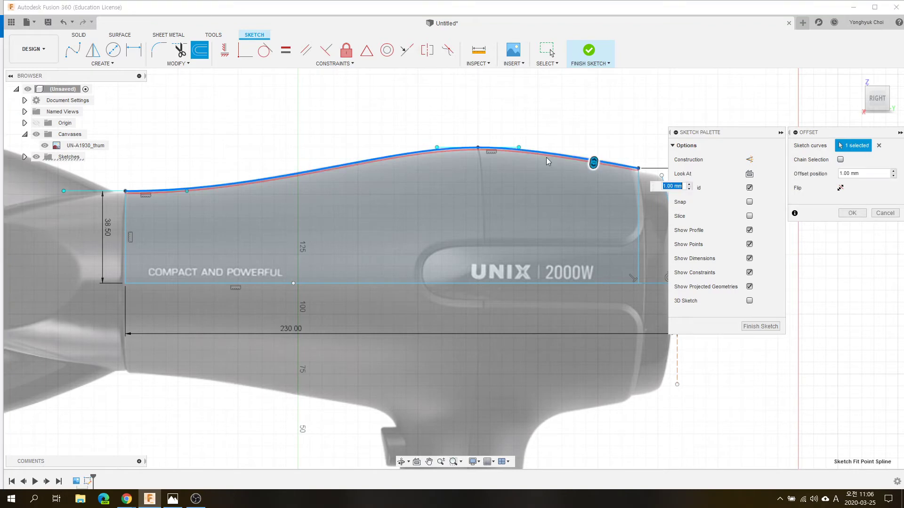
{"action": "left_click_drag", "start_coordinate": [589, 162], "coordinate": [592, 172]}
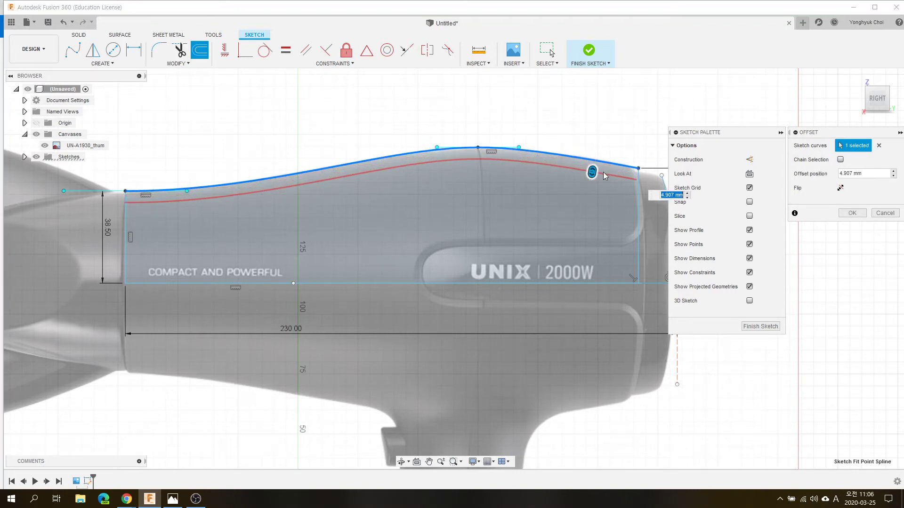
{"action": "key", "text": "Return"}
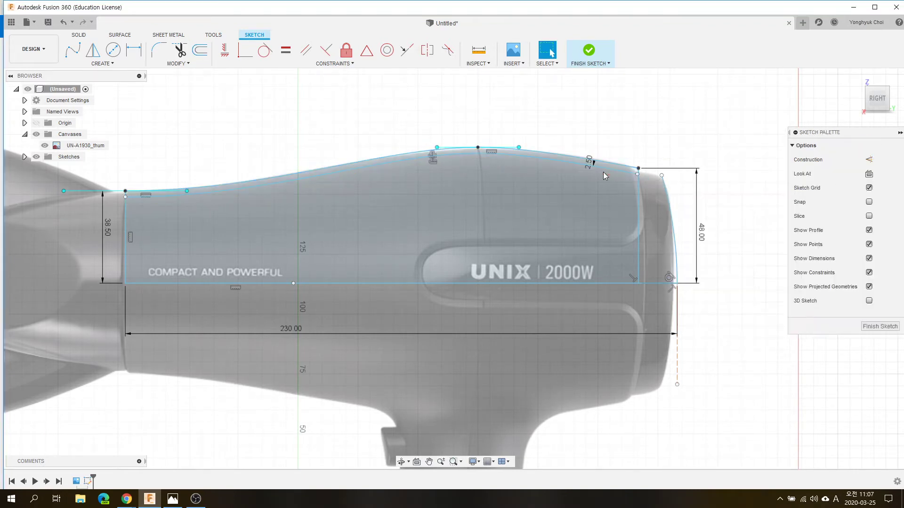
{"action": "scroll", "coordinate": [687, 169], "scroll_direction": "up", "scroll_amount": 3}
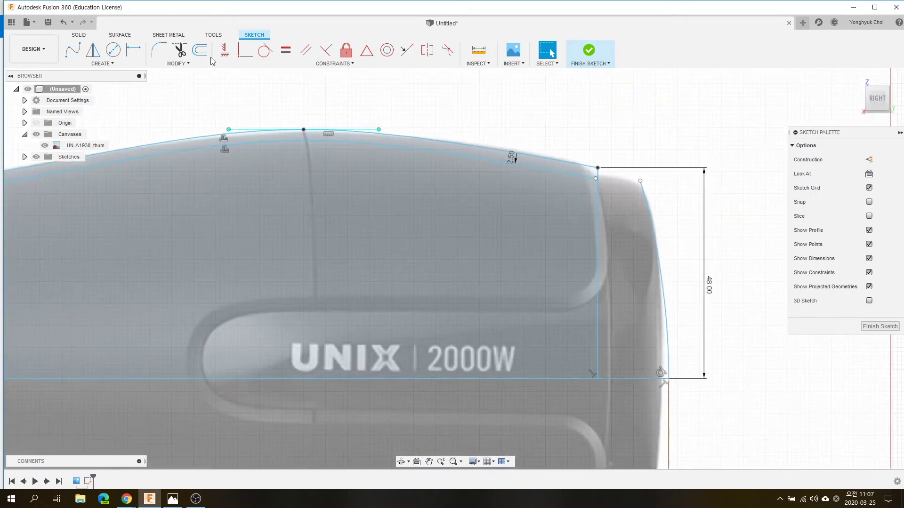
Extend the offset curve's right end to the dryer's back outline
{"action": "left_click", "coordinate": [179, 63]}
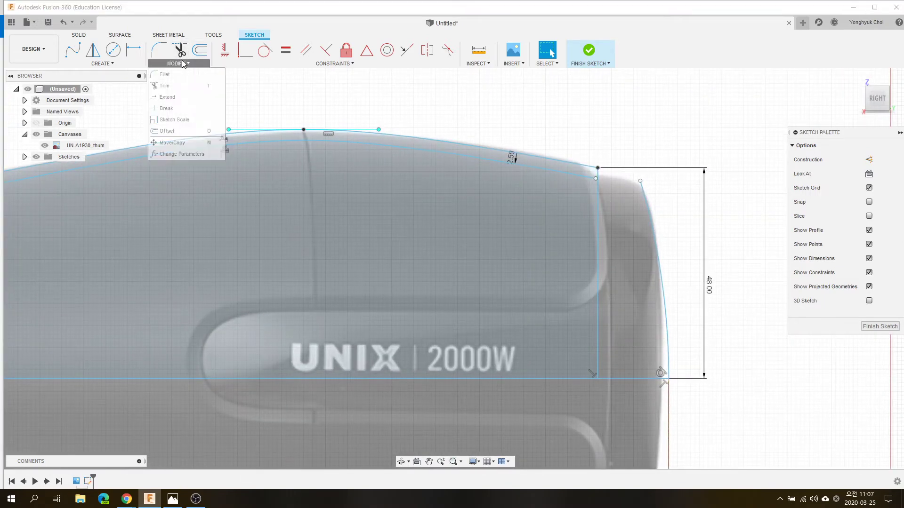
{"action": "left_click", "coordinate": [171, 102]}
{"action": "left_click", "coordinate": [556, 171]}
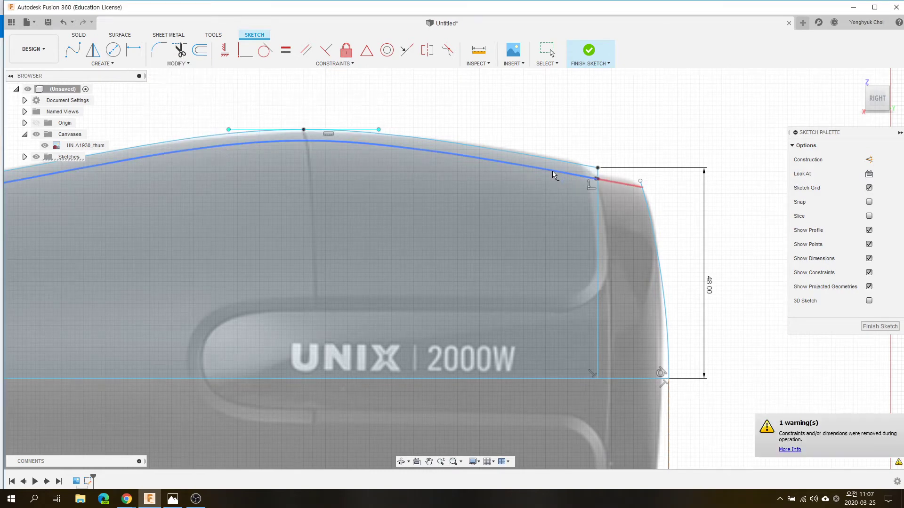
{"action": "left_click", "coordinate": [552, 171]}
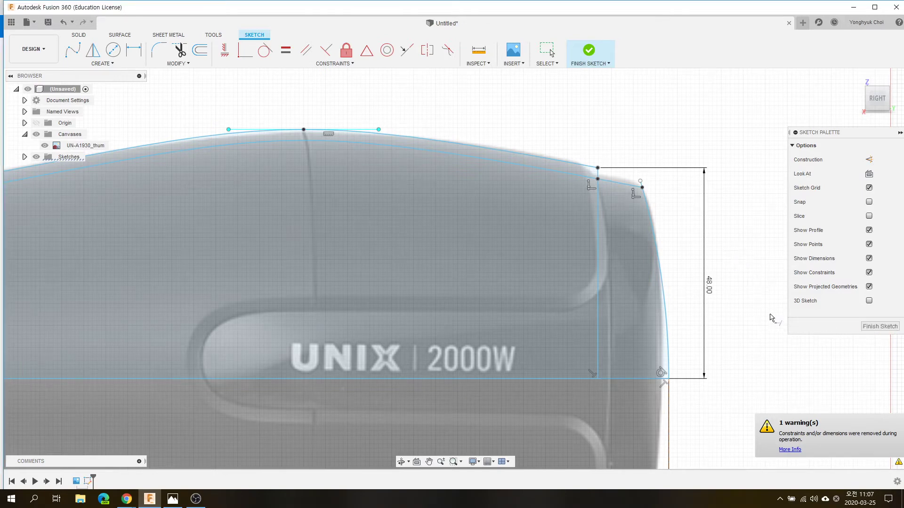
Draw a circle on the centre line and dimension it to 20 mm diameter
{"action": "scroll", "coordinate": [678, 265], "scroll_direction": "down", "scroll_amount": 3}
{"action": "scroll", "coordinate": [659, 244], "scroll_direction": "down", "scroll_amount": 2}
{"action": "scroll", "coordinate": [640, 222], "scroll_direction": "down", "scroll_amount": 2}
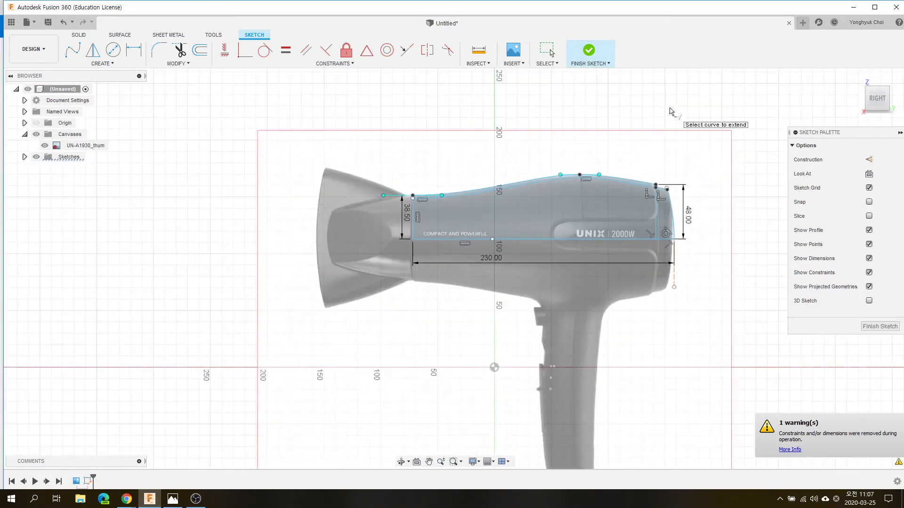
{"action": "scroll", "coordinate": [626, 200], "scroll_direction": "up", "scroll_amount": 2}
{"action": "scroll", "coordinate": [625, 219], "scroll_direction": "up", "scroll_amount": 2}
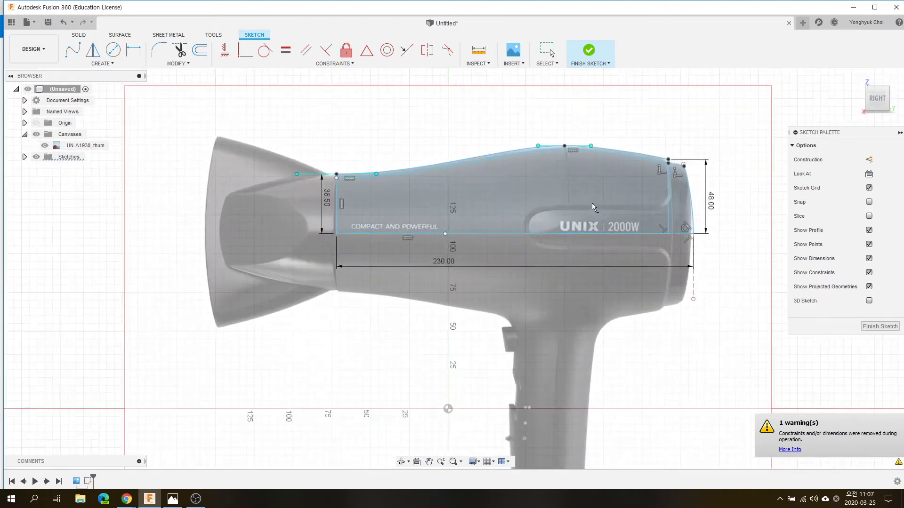
{"action": "scroll", "coordinate": [650, 221], "scroll_direction": "up", "scroll_amount": 2}
{"action": "scroll", "coordinate": [673, 226], "scroll_direction": "up", "scroll_amount": 2}
{"action": "scroll", "coordinate": [677, 225], "scroll_direction": "up", "scroll_amount": 1}
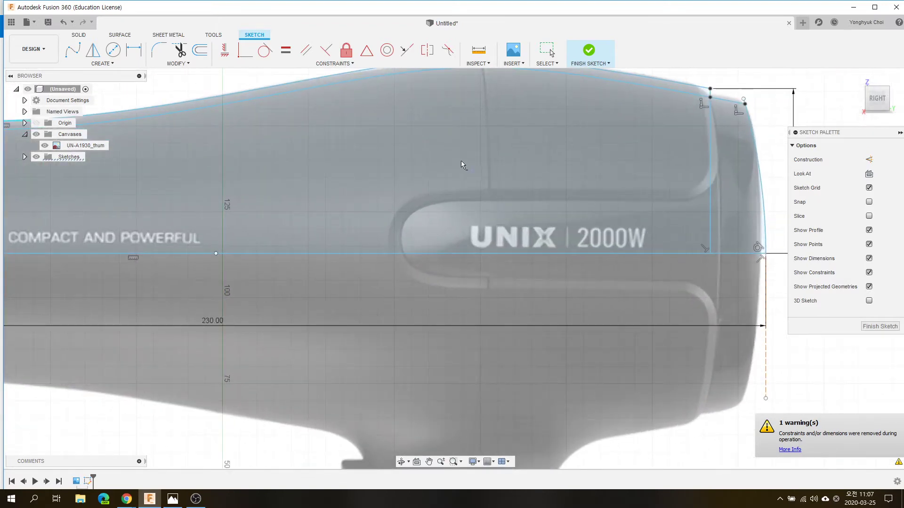
{"action": "left_click", "coordinate": [113, 50]}
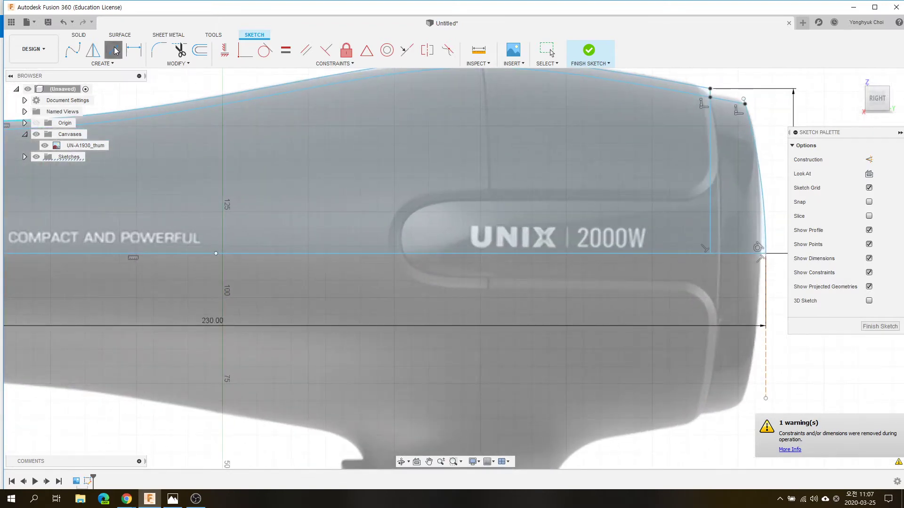
{"action": "left_click", "coordinate": [450, 253]}
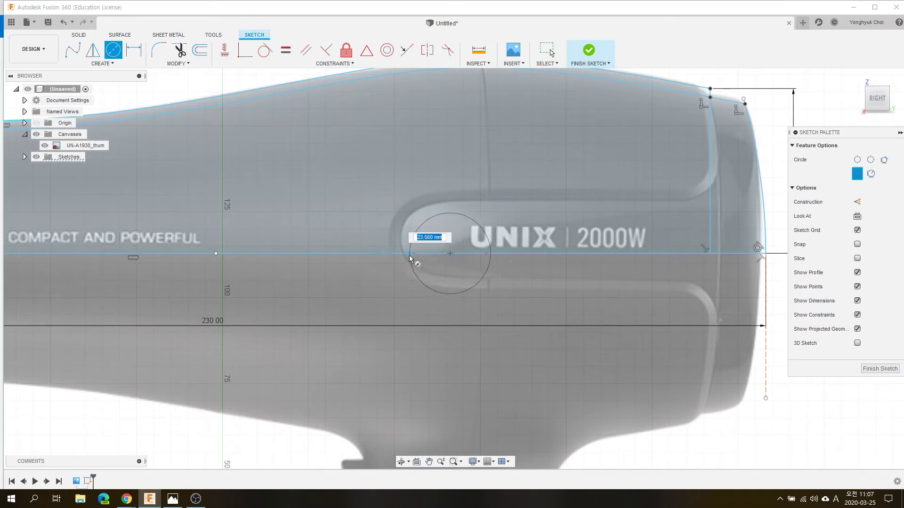
{"action": "left_click", "coordinate": [411, 257]}
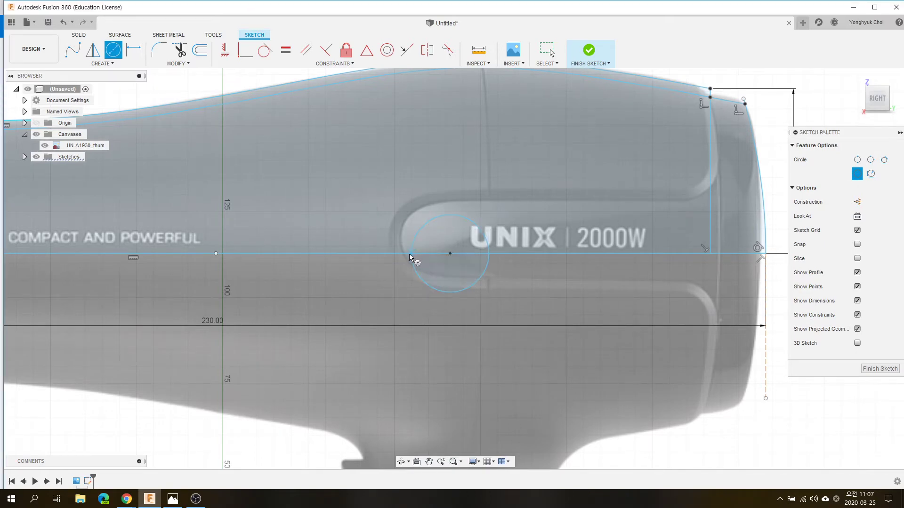
{"action": "key", "text": "d"}
{"action": "left_click", "coordinate": [414, 240]}
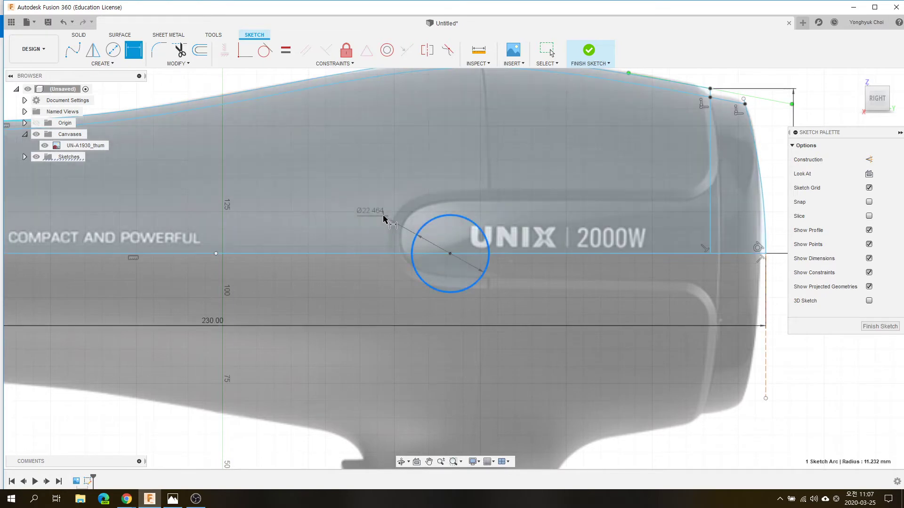
{"action": "left_click", "coordinate": [383, 216]}
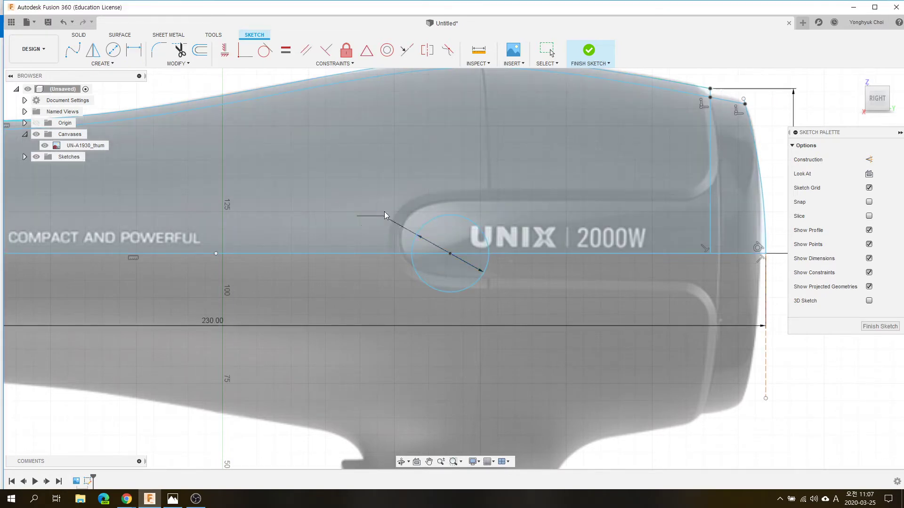
{"action": "type", "text": "20"}
{"action": "key", "text": "Return"}
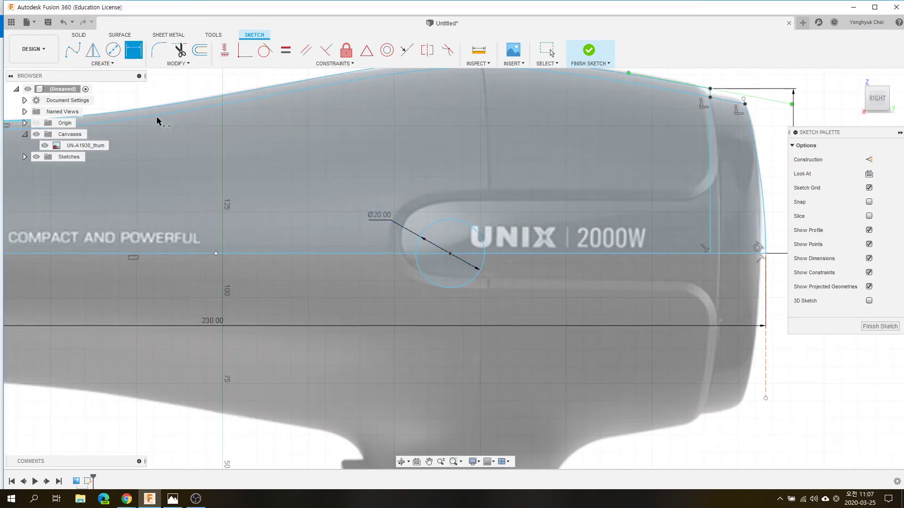
Dimension the circle's centre 96 mm from the centre line's right end point
{"action": "left_click", "coordinate": [450, 254]}
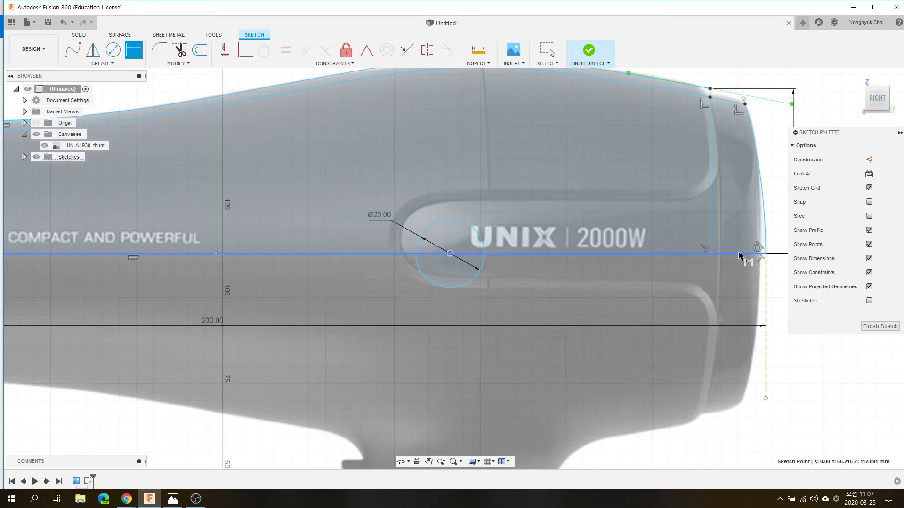
{"action": "left_click", "coordinate": [765, 254]}
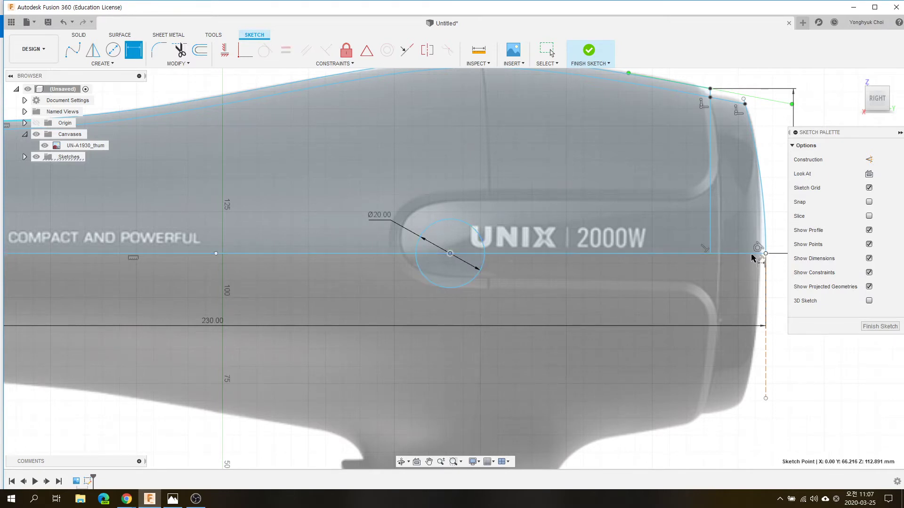
{"action": "left_click", "coordinate": [594, 311]}
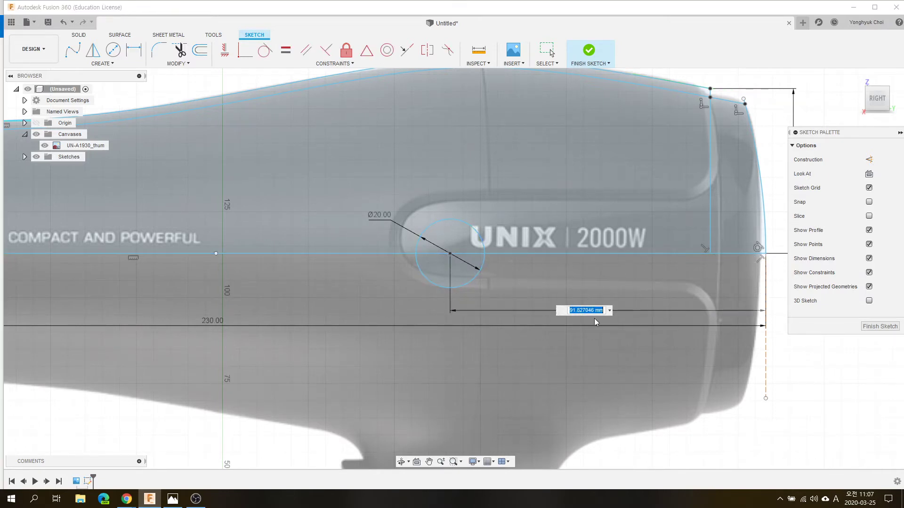
{"action": "type", "text": "00"}
{"action": "key", "text": "Return"}
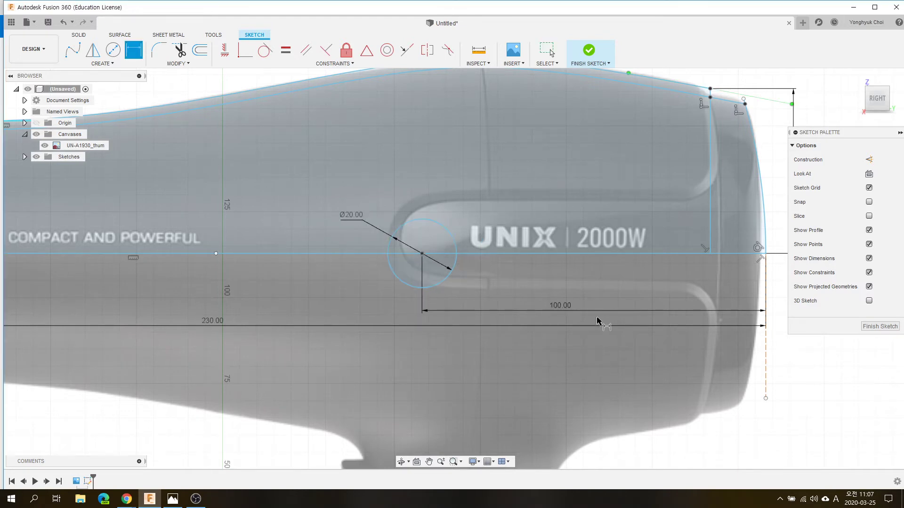
{"action": "double_click", "coordinate": [569, 309]}
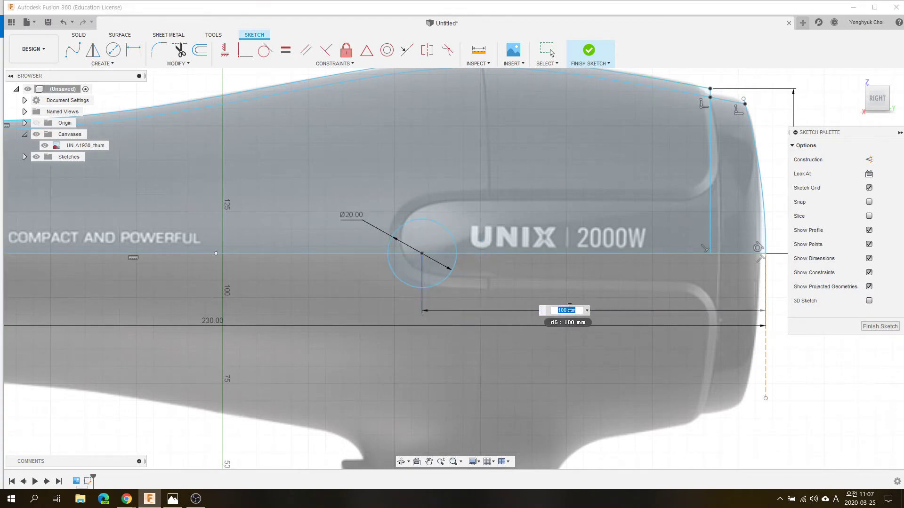
{"action": "type", "text": "5"}
{"action": "key", "text": "Return"}
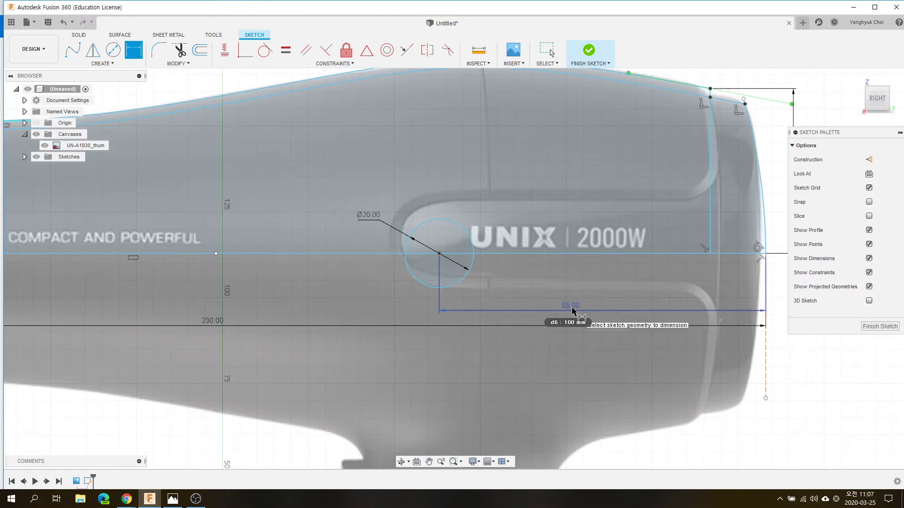
{"action": "double_click", "coordinate": [569, 309]}
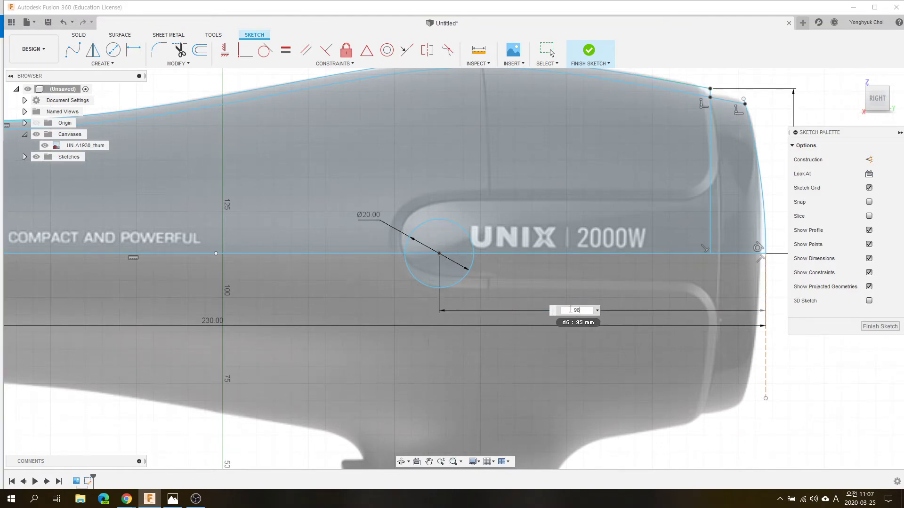
{"action": "key", "text": "Return"}
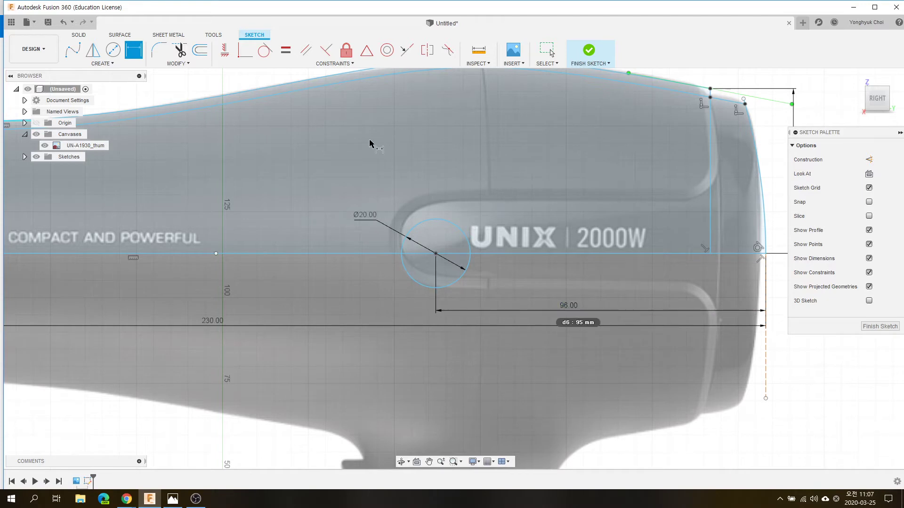
{"action": "left_click", "coordinate": [107, 65]}
Draw a horizontal line above the circle toward the rear, dimensioned 13 mm above the centre line
{"action": "left_click", "coordinate": [87, 75]}
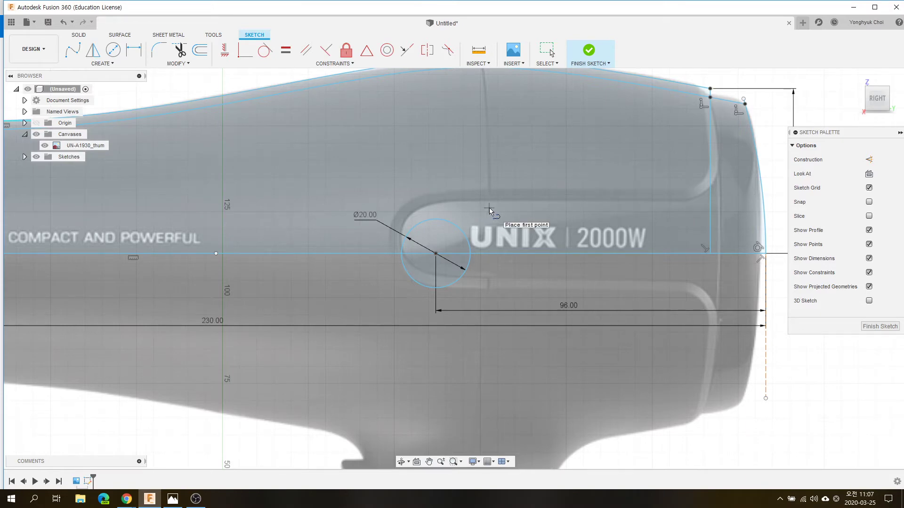
{"action": "scroll", "coordinate": [489, 208], "scroll_direction": "down", "scroll_amount": 2}
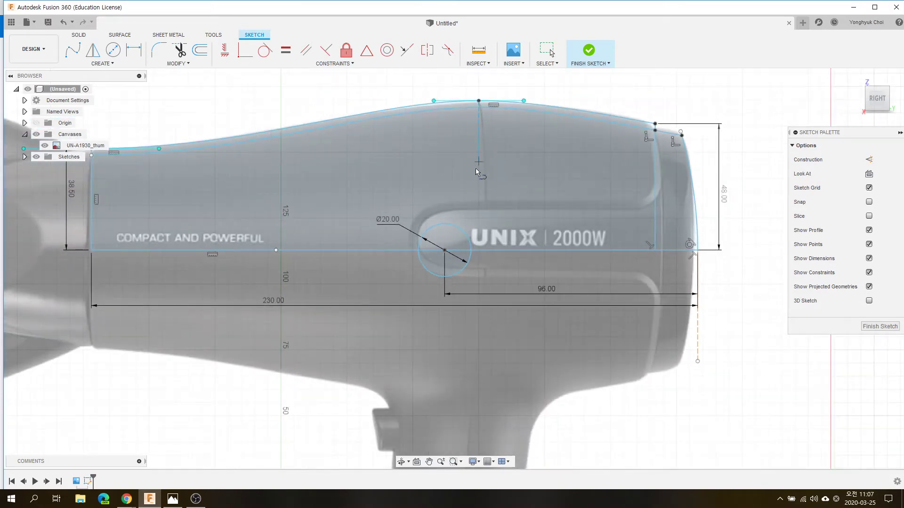
{"action": "left_click", "coordinate": [475, 212]}
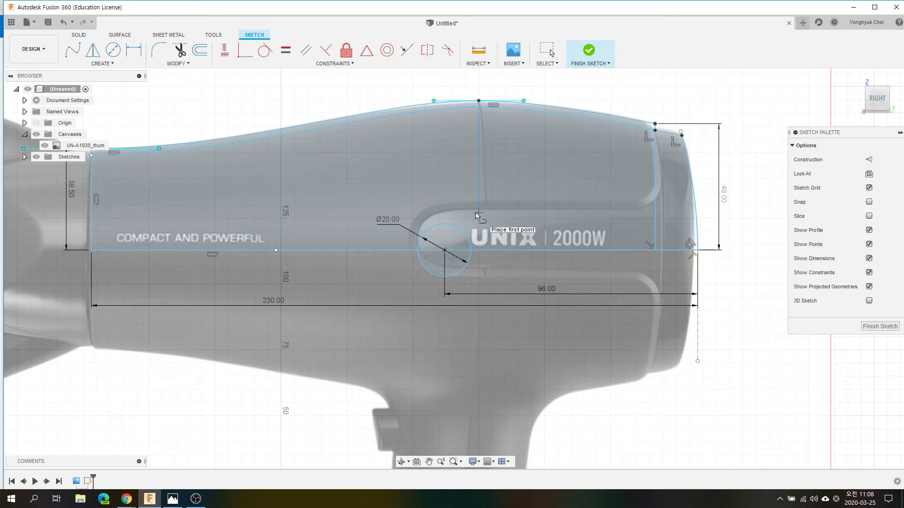
{"action": "left_click", "coordinate": [654, 213]}
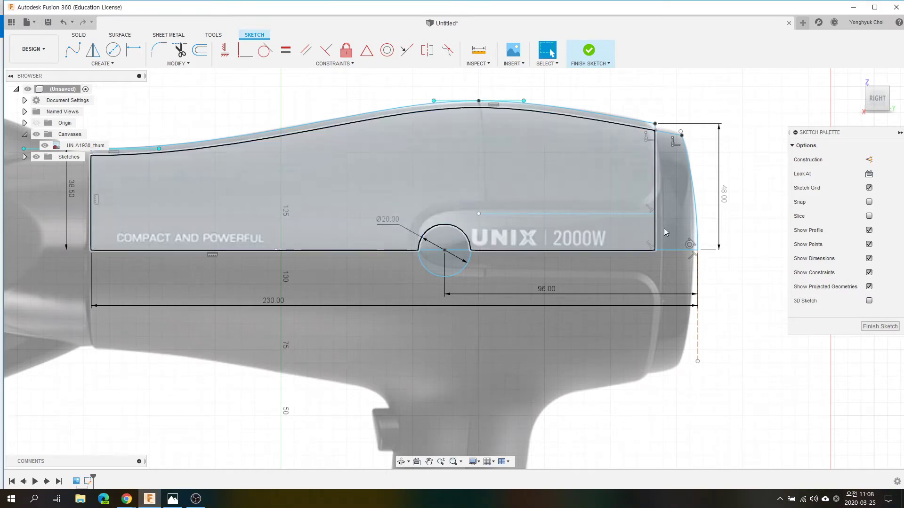
{"action": "key", "text": "d"}
{"action": "left_click", "coordinate": [606, 214]}
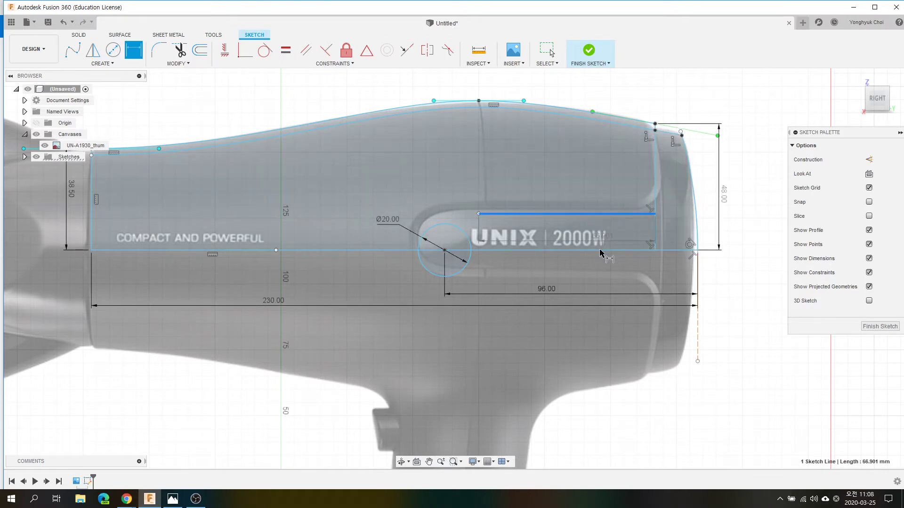
{"action": "left_click", "coordinate": [668, 250]}
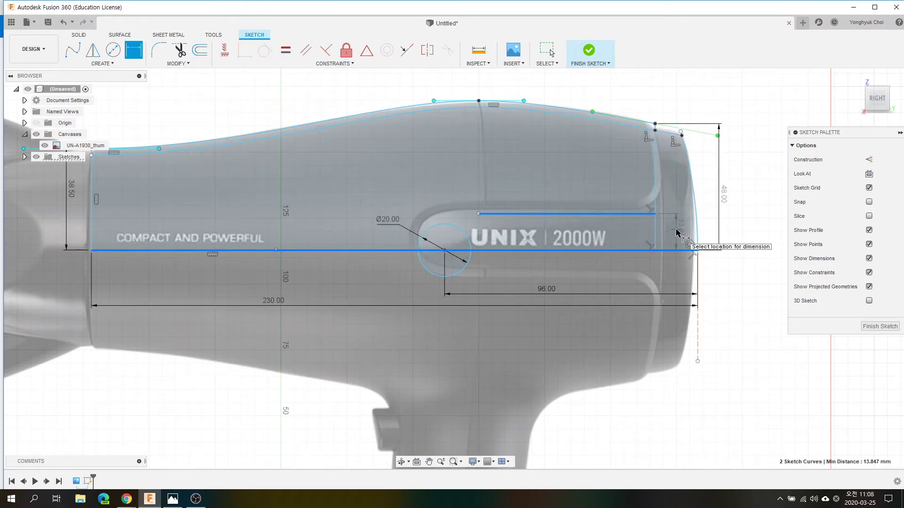
{"action": "left_click", "coordinate": [676, 233]}
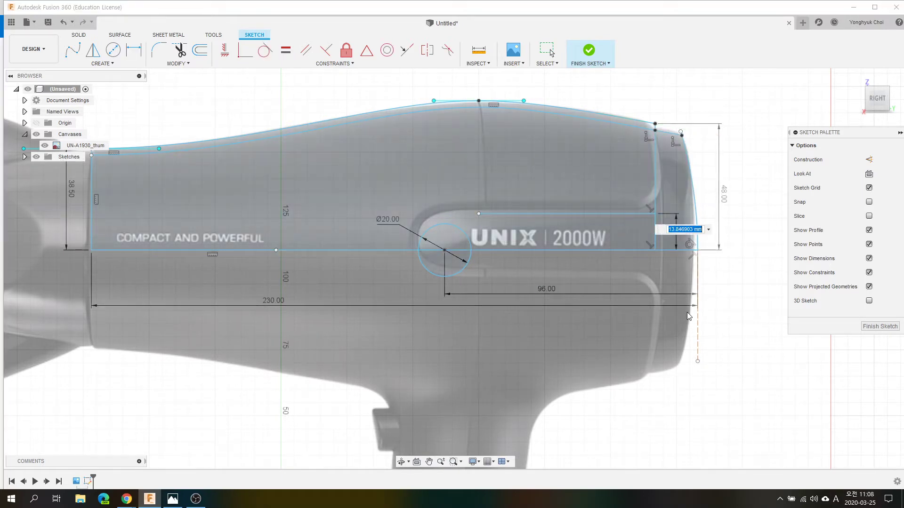
{"action": "type", "text": "1"}
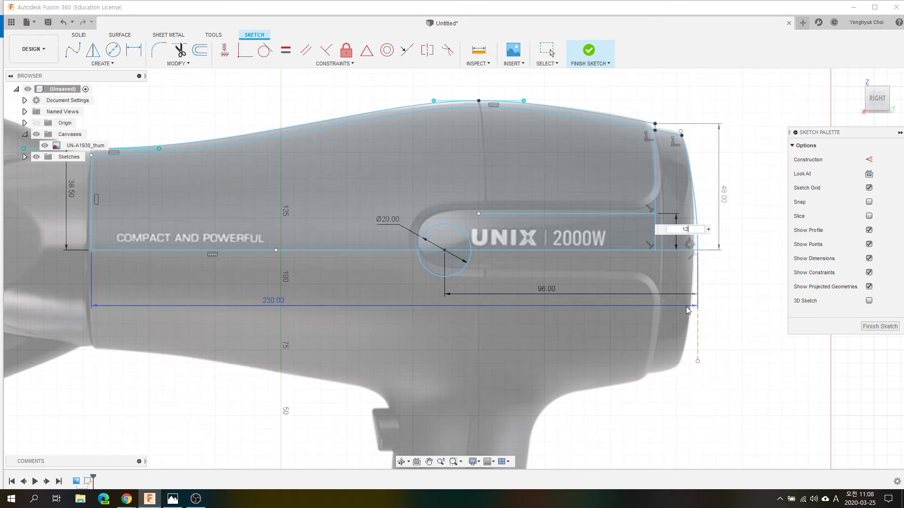
{"action": "type", "text": "3"}
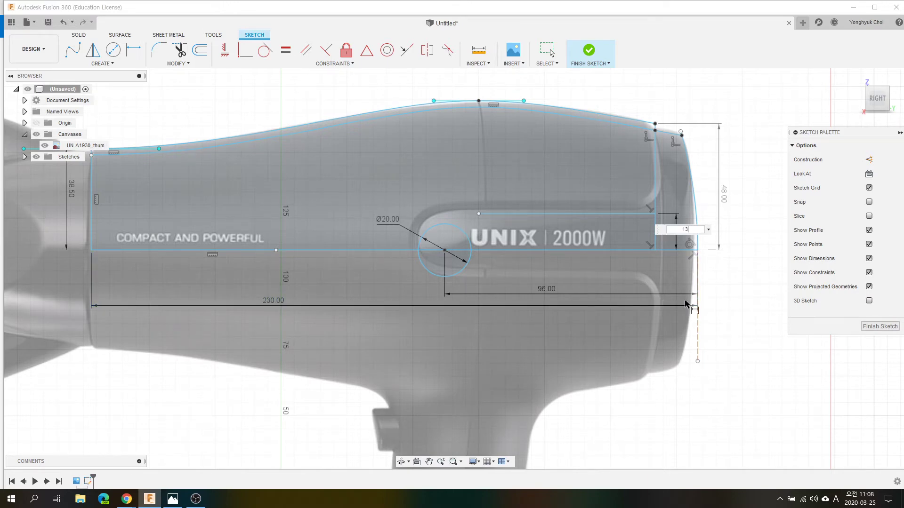
{"action": "key", "text": "Return"}
{"action": "scroll", "coordinate": [483, 259], "scroll_direction": "up", "scroll_amount": 1}
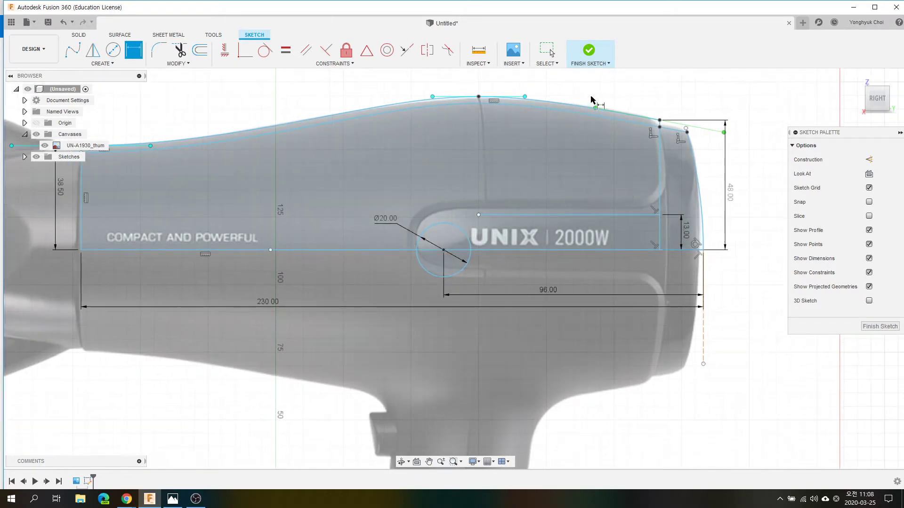
Draw a three-point arc from the upper line's left end toward the Ø20 circle
{"action": "scroll", "coordinate": [553, 94], "scroll_direction": "up", "scroll_amount": 1}
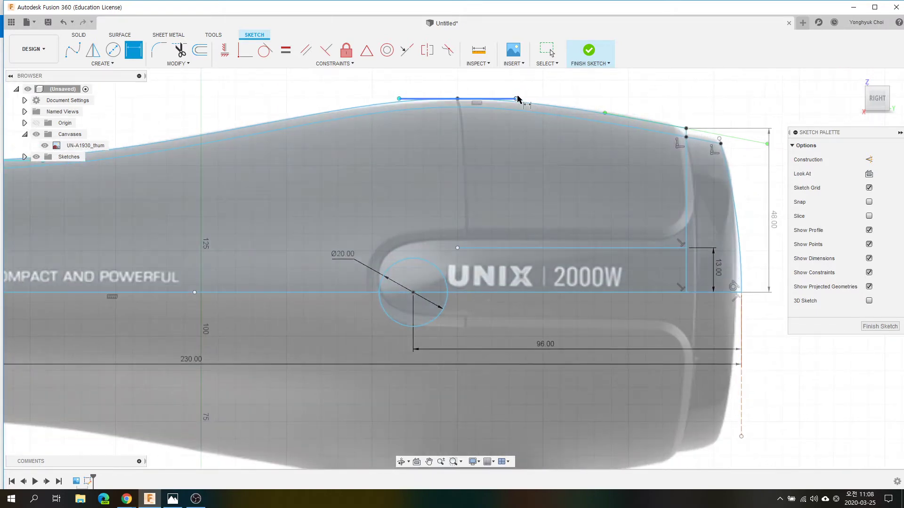
{"action": "scroll", "coordinate": [457, 101], "scroll_direction": "up", "scroll_amount": 1}
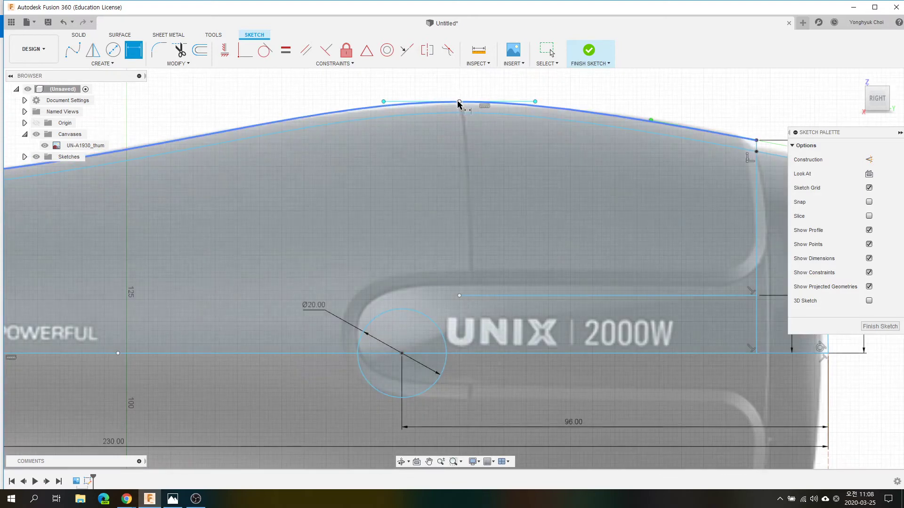
{"action": "left_click", "coordinate": [458, 102]}
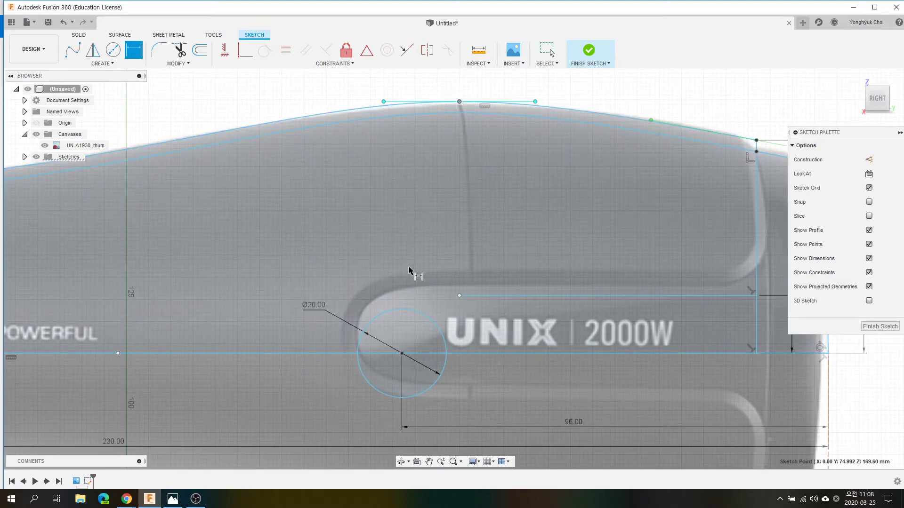
{"action": "scroll", "coordinate": [405, 259], "scroll_direction": "down", "scroll_amount": 1}
{"action": "left_click", "coordinate": [99, 64]}
{"action": "mouse_move", "coordinate": [78, 106]}
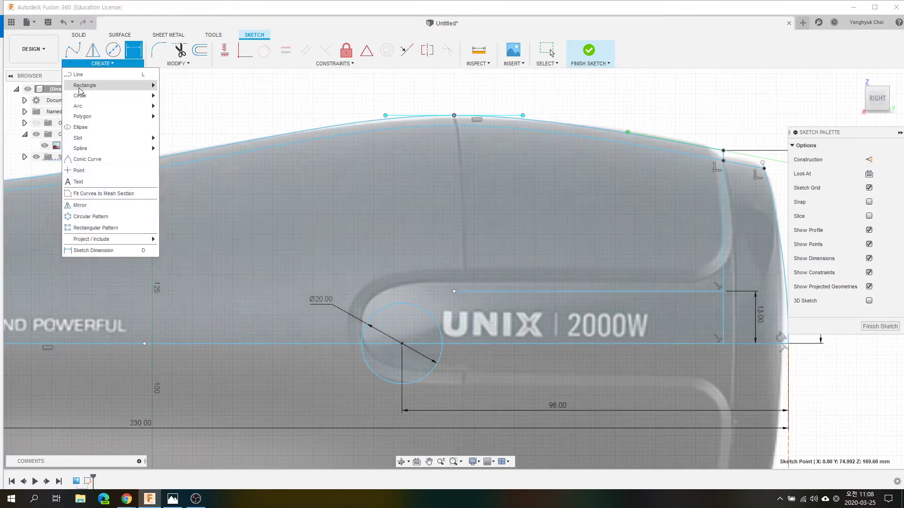
{"action": "left_click", "coordinate": [180, 107]}
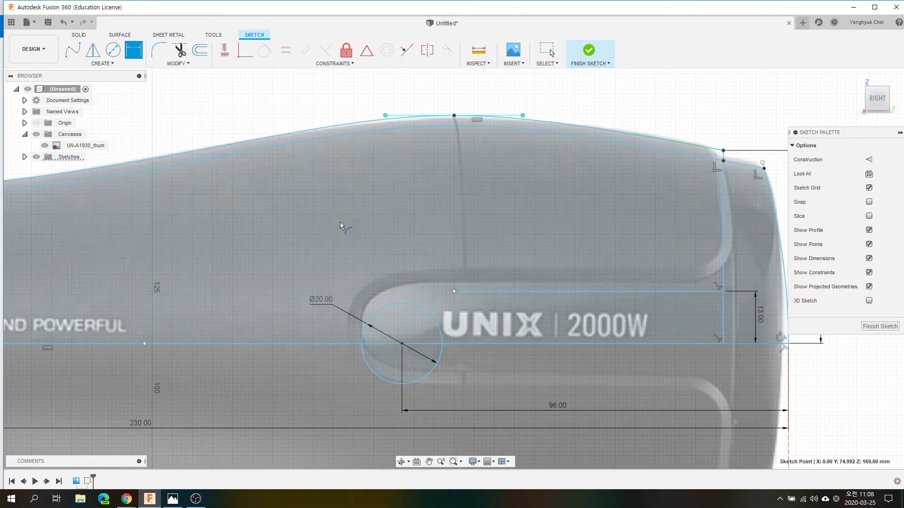
{"action": "left_click", "coordinate": [453, 292]}
{"action": "left_click", "coordinate": [383, 309]}
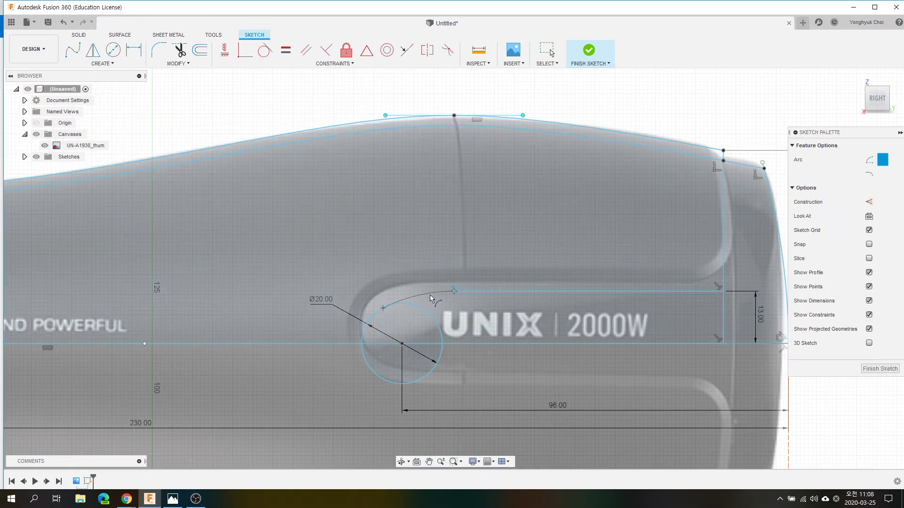
{"action": "left_click", "coordinate": [265, 50]}
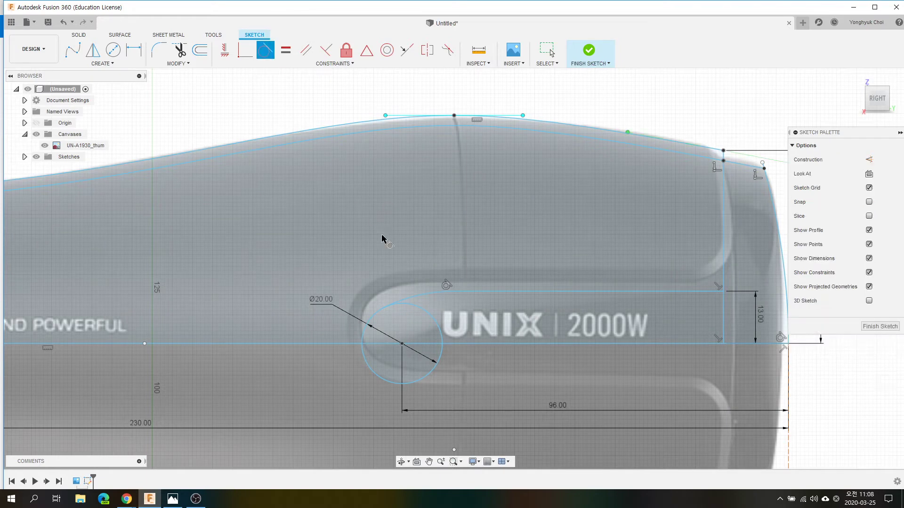
Constrain the arc tangent to the Ø20 circle
{"action": "left_click", "coordinate": [411, 293]}
{"action": "left_click", "coordinate": [372, 320]}
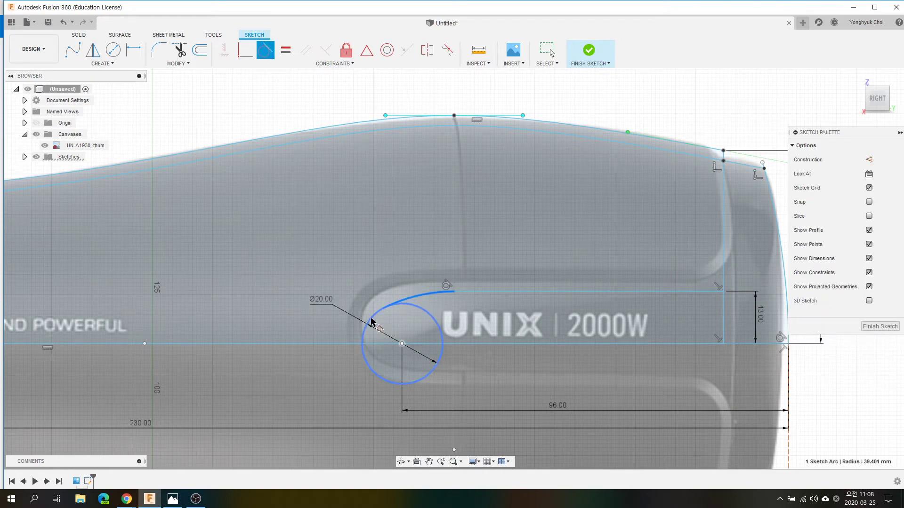
{"action": "scroll", "coordinate": [414, 271], "scroll_direction": "down", "scroll_amount": 3}
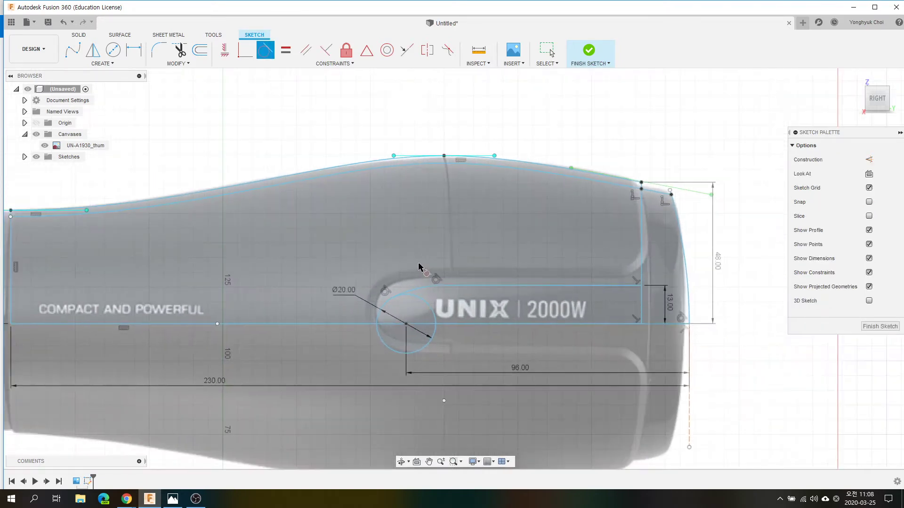
{"action": "scroll", "coordinate": [421, 264], "scroll_direction": "down", "scroll_amount": 2}
{"action": "scroll", "coordinate": [436, 326], "scroll_direction": "up", "scroll_amount": 2}
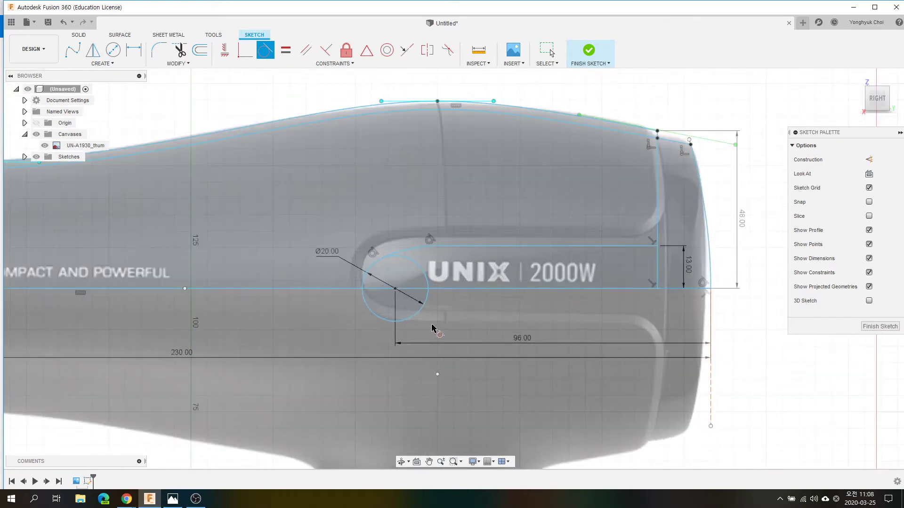
{"action": "key", "text": "Escape"}
{"action": "scroll", "coordinate": [438, 260], "scroll_direction": "up", "scroll_amount": 2}
Change the slot's 13 mm height dimension to 12 mm
{"action": "scroll", "coordinate": [437, 249], "scroll_direction": "up", "scroll_amount": 2}
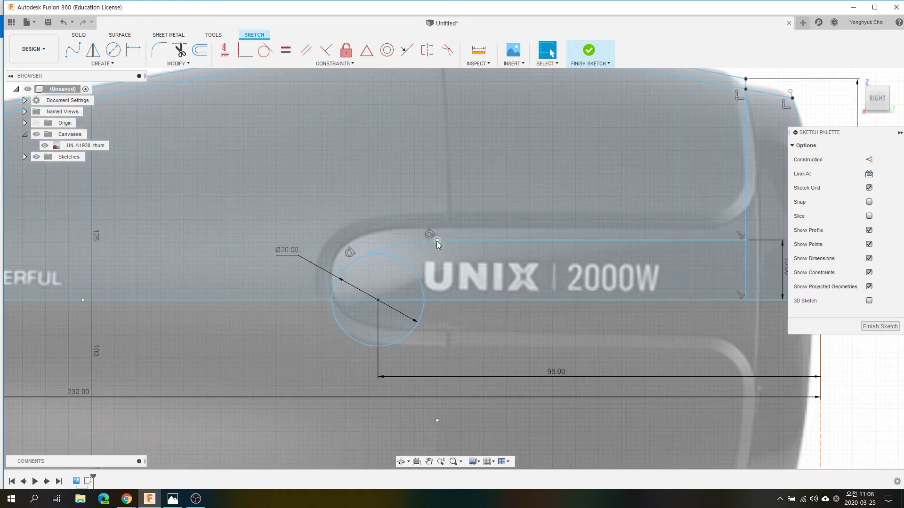
{"action": "left_click", "coordinate": [408, 244]}
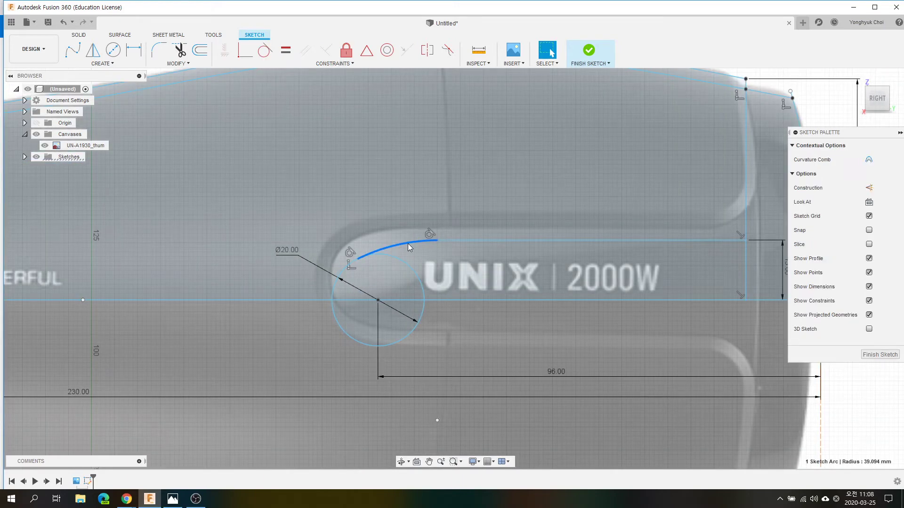
{"action": "scroll", "coordinate": [370, 255], "scroll_direction": "down", "scroll_amount": 1}
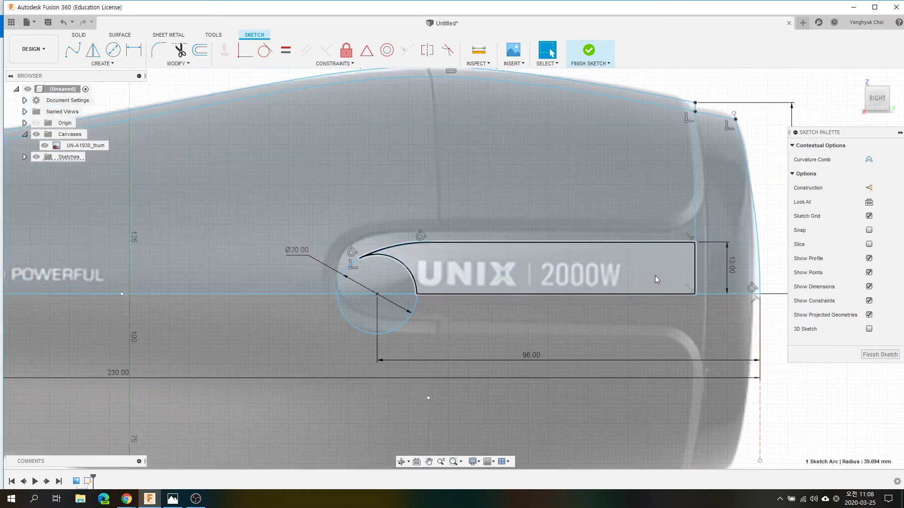
{"action": "double_click", "coordinate": [732, 268]}
{"action": "type", "text": "1"}
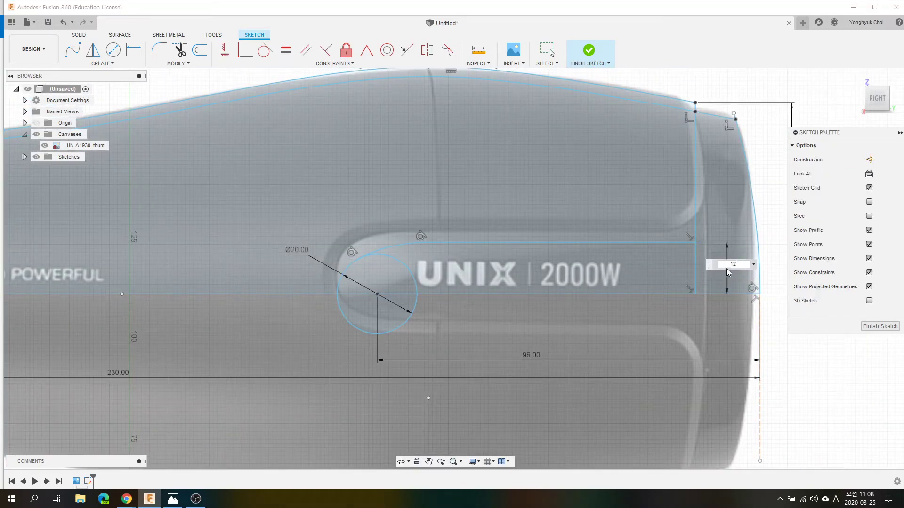
{"action": "type", "text": "2"}
{"action": "key", "text": "Return"}
Reduce the slot height dimension further to 11.5 mm
{"action": "left_click", "coordinate": [391, 248]}
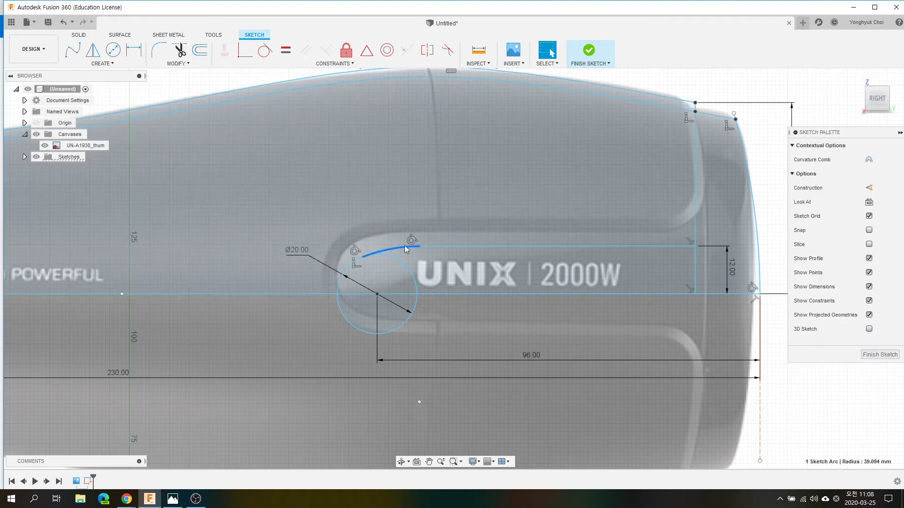
{"action": "left_click", "coordinate": [456, 247], "text": "shift"}
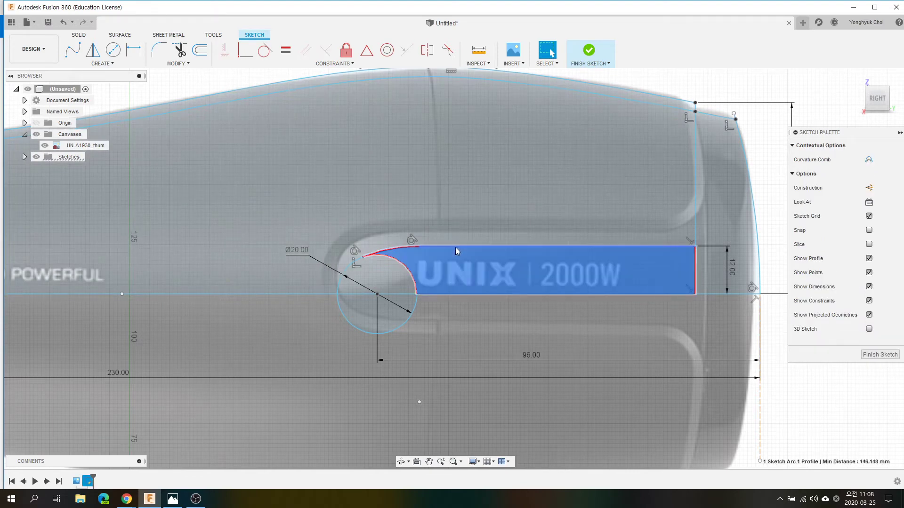
{"action": "left_click", "coordinate": [763, 233]}
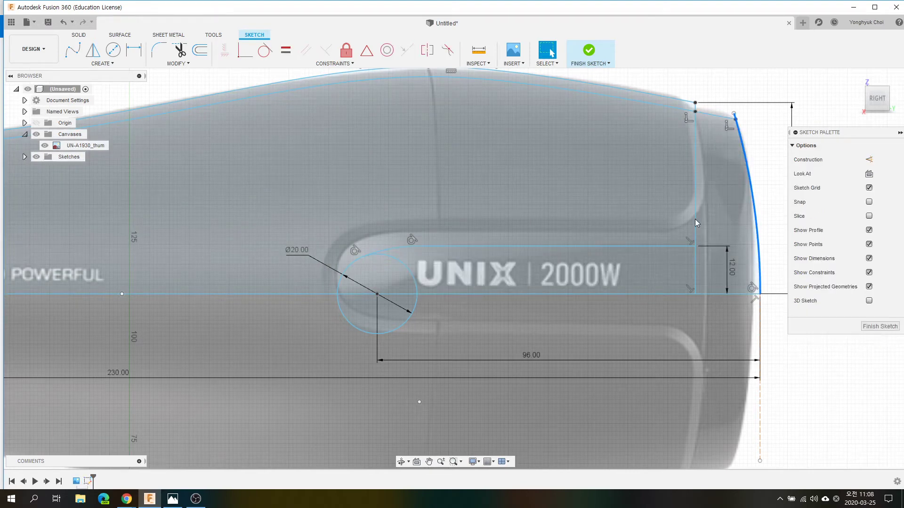
{"action": "double_click", "coordinate": [731, 267]}
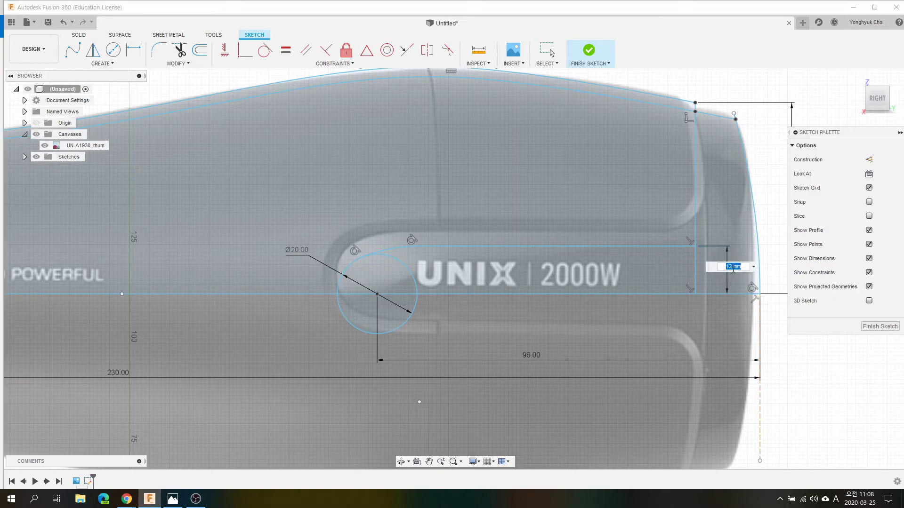
{"action": "type", "text": "11.5"}
{"action": "key", "text": "Return"}
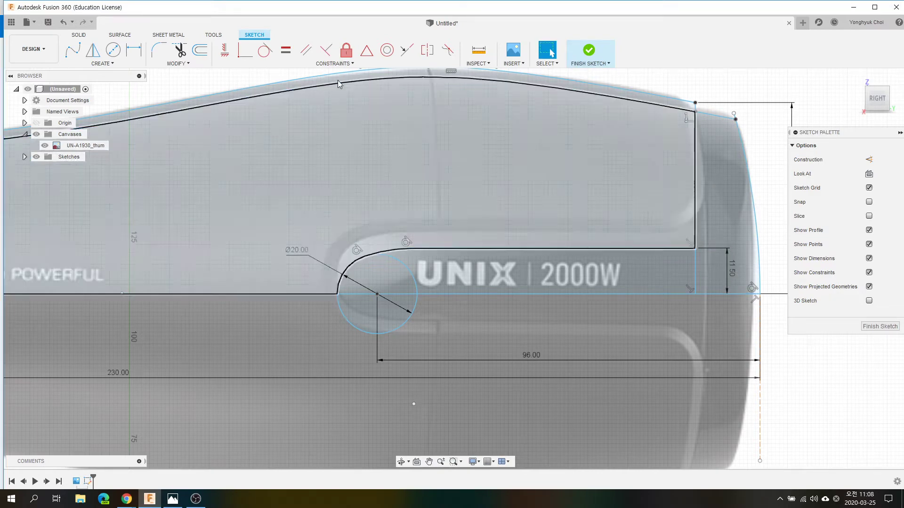
Mirror the slot's upper arc and edge line across the horizontal centre line
{"action": "left_click", "coordinate": [93, 49]}
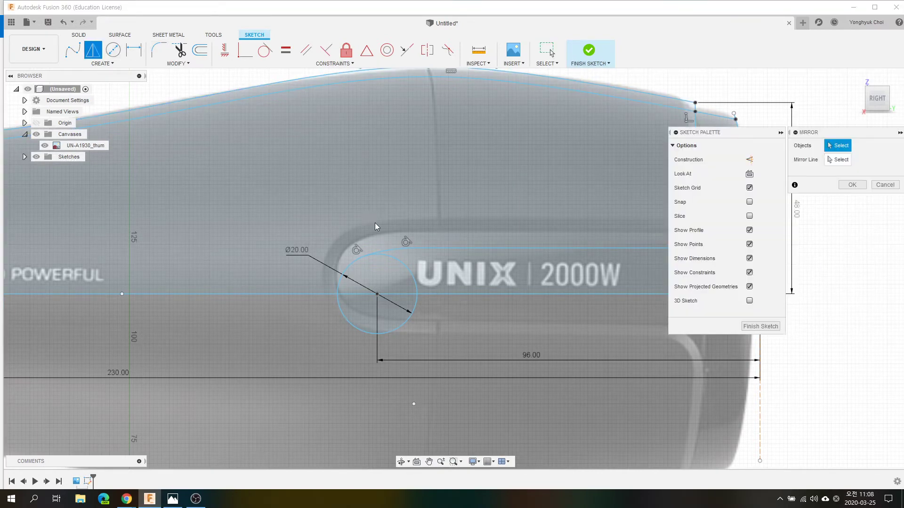
{"action": "left_click", "coordinate": [390, 251]}
{"action": "left_click", "coordinate": [420, 250]}
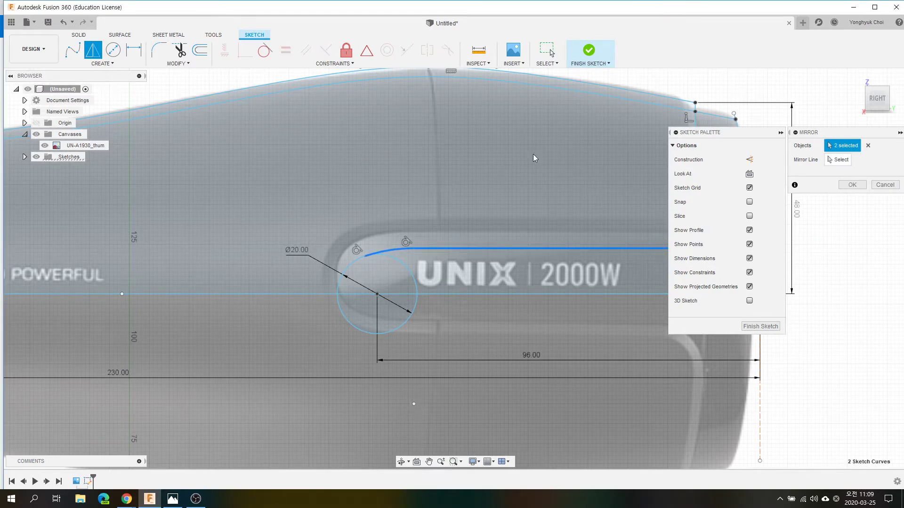
{"action": "left_click", "coordinate": [838, 159]}
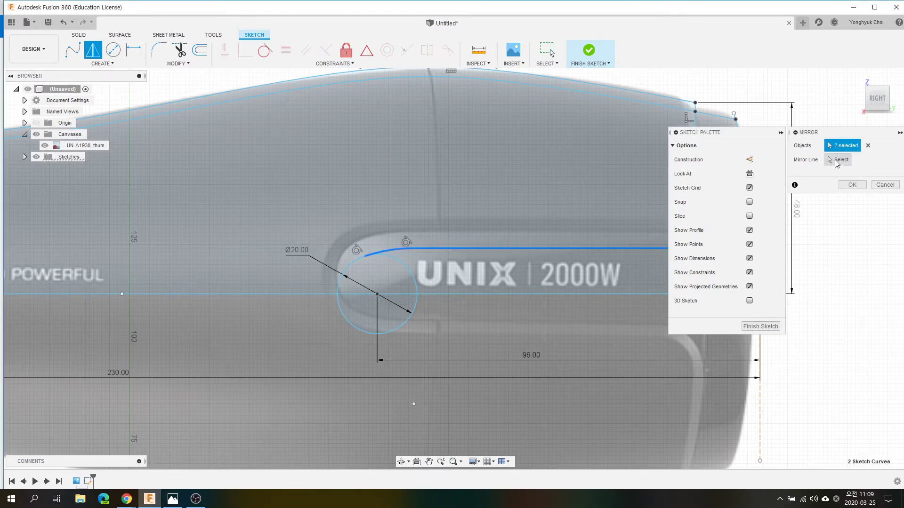
{"action": "left_click", "coordinate": [542, 294]}
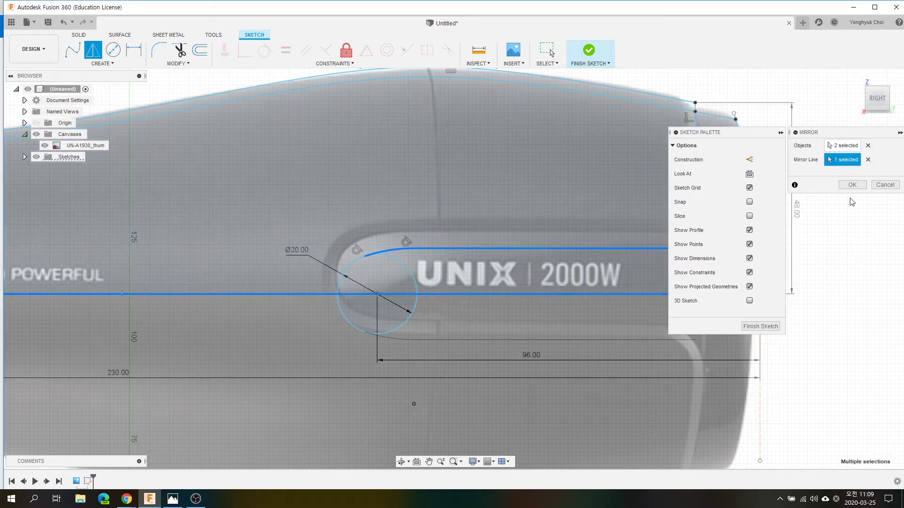
{"action": "left_click", "coordinate": [852, 185]}
{"action": "scroll", "coordinate": [631, 282], "scroll_direction": "down", "scroll_amount": 2}
{"action": "scroll", "coordinate": [631, 287], "scroll_direction": "down", "scroll_amount": 1}
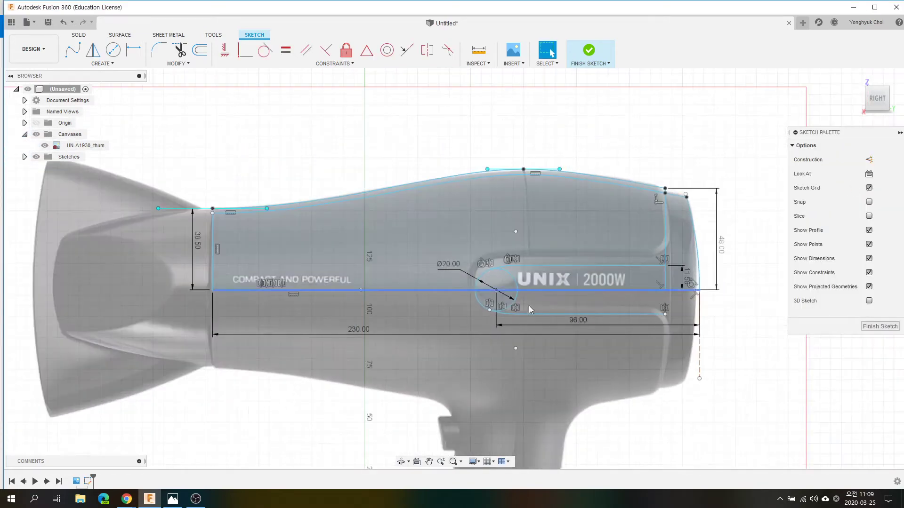
{"action": "scroll", "coordinate": [532, 179], "scroll_direction": "up", "scroll_amount": 2}
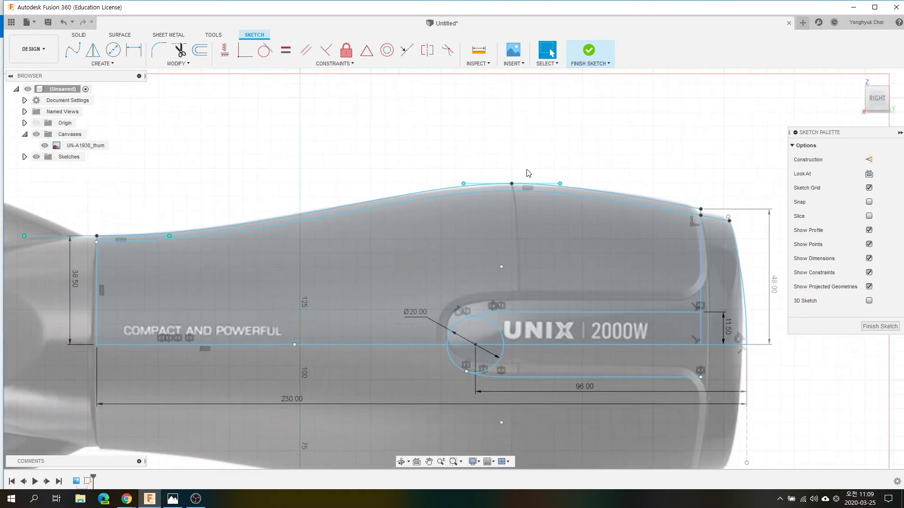
Dimension the body's top point 56.5 mm above the 230 mm base line
{"action": "key", "text": "d"}
{"action": "left_click", "coordinate": [544, 346]}
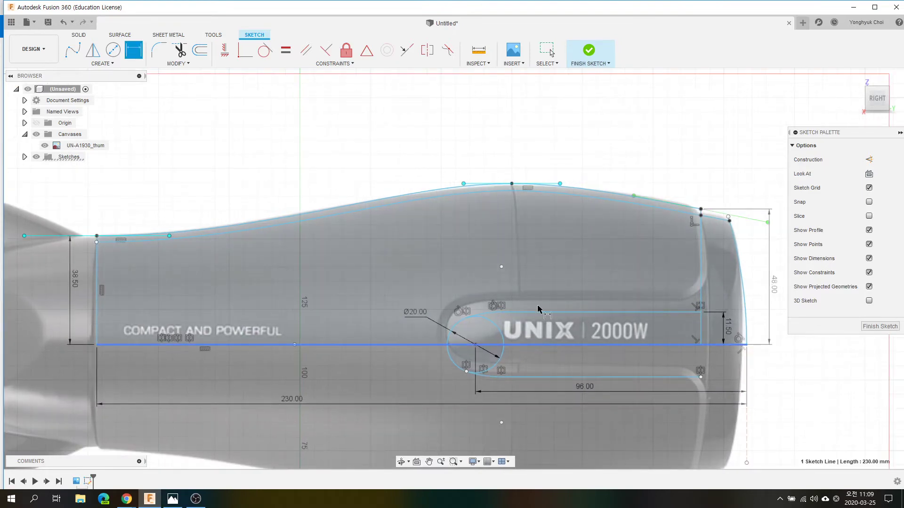
{"action": "left_click", "coordinate": [512, 184]}
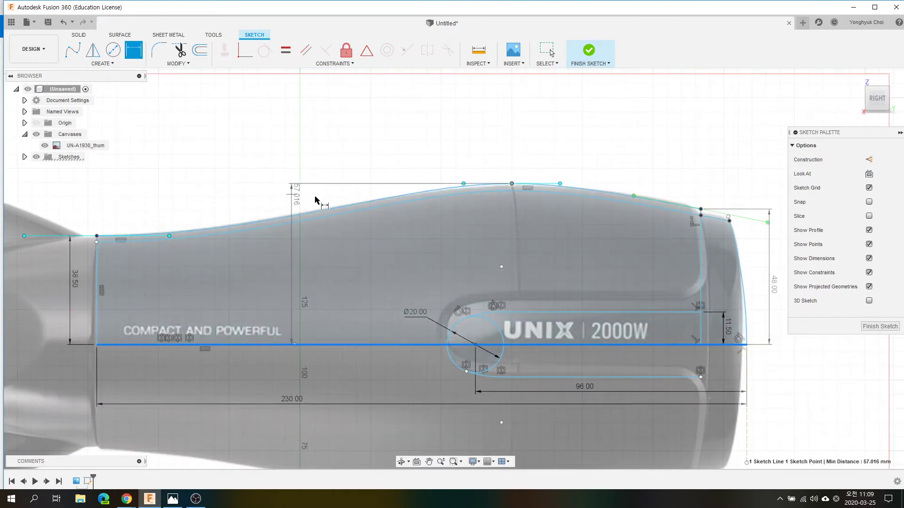
{"action": "scroll", "coordinate": [338, 196], "scroll_direction": "down", "scroll_amount": 2}
{"action": "left_click", "coordinate": [135, 257]}
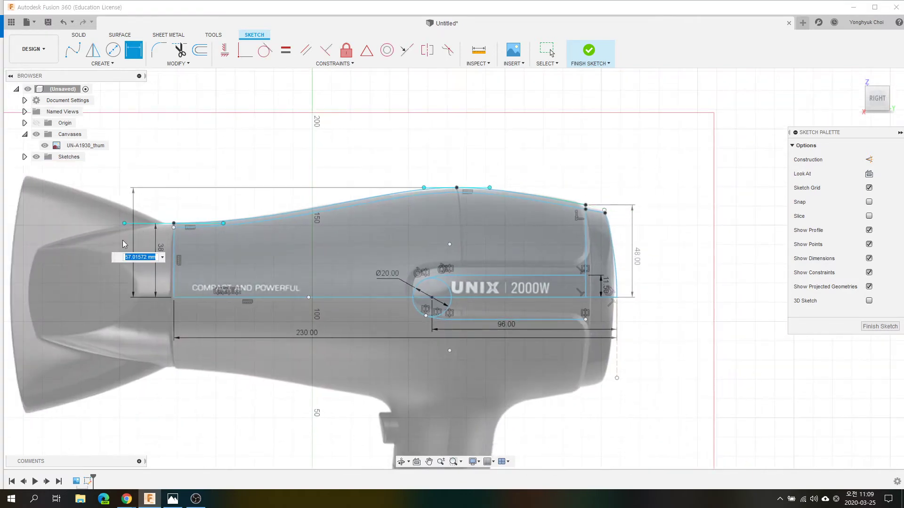
{"action": "scroll", "coordinate": [97, 208], "scroll_direction": "up", "scroll_amount": 2}
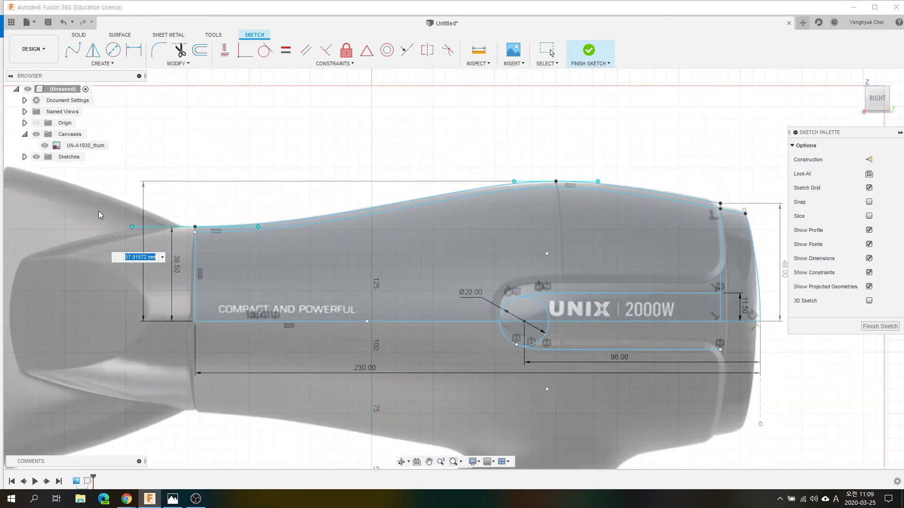
{"action": "type", "text": "56"}
{"action": "type", "text": ".5"}
{"action": "key", "text": "Return"}
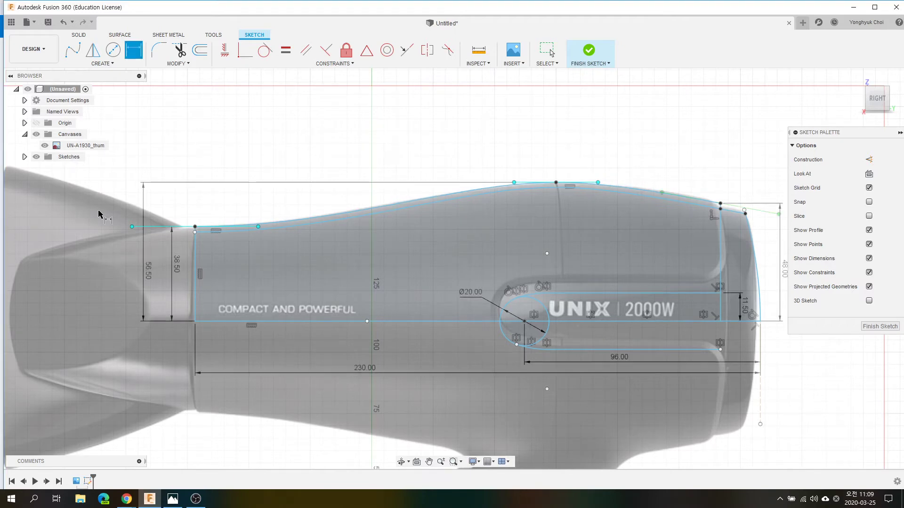
Draw a vertical divider line from the upper body curve down to the base line
{"action": "scroll", "coordinate": [145, 140], "scroll_direction": "down", "scroll_amount": 2}
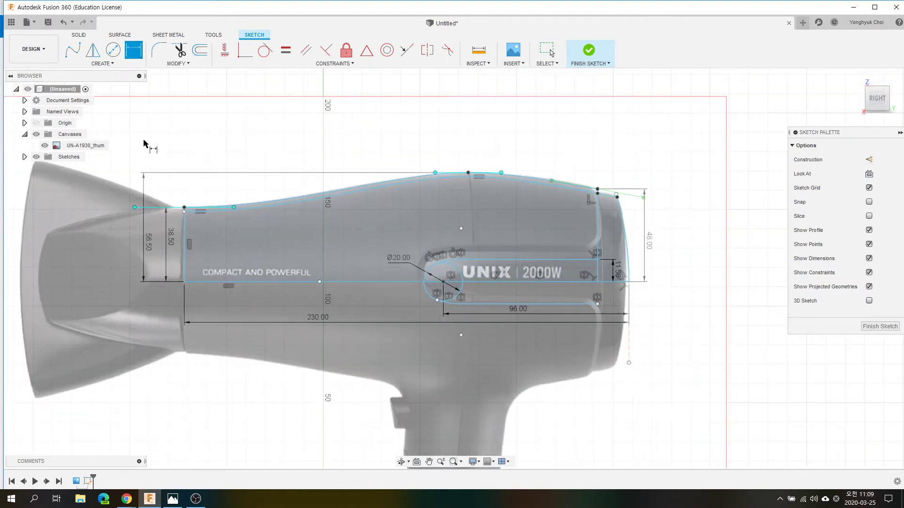
{"action": "scroll", "coordinate": [145, 141], "scroll_direction": "down", "scroll_amount": 1}
{"action": "scroll", "coordinate": [367, 236], "scroll_direction": "up", "scroll_amount": 1}
{"action": "scroll", "coordinate": [344, 242], "scroll_direction": "up", "scroll_amount": 1}
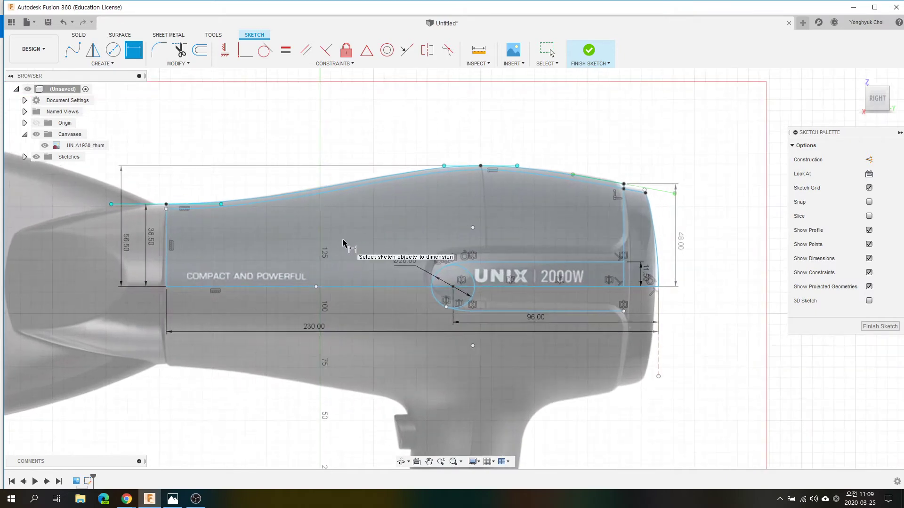
{"action": "scroll", "coordinate": [343, 239], "scroll_direction": "down", "scroll_amount": 1}
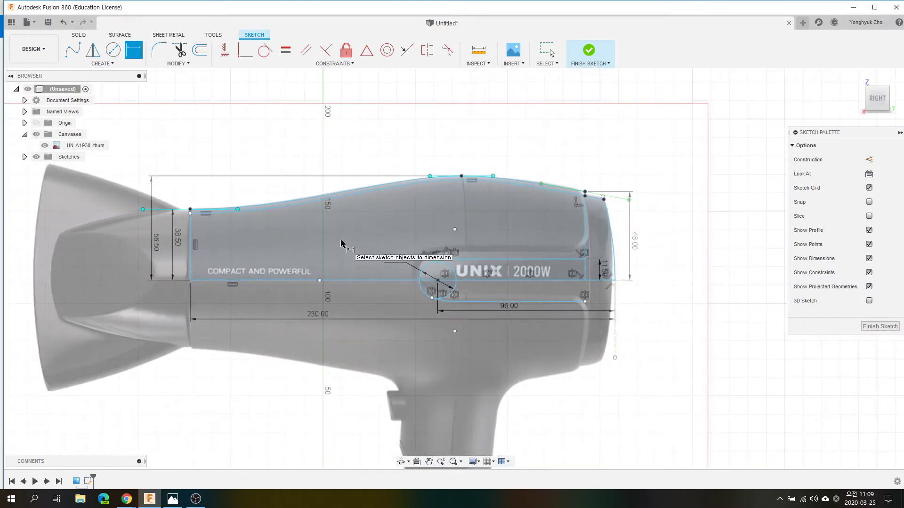
{"action": "scroll", "coordinate": [337, 240], "scroll_direction": "down", "scroll_amount": 1}
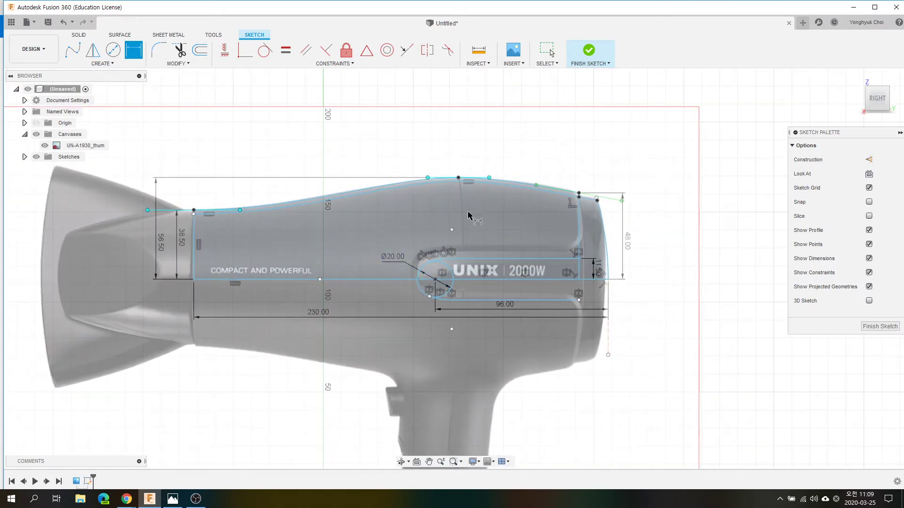
{"action": "scroll", "coordinate": [364, 216], "scroll_direction": "up", "scroll_amount": 1}
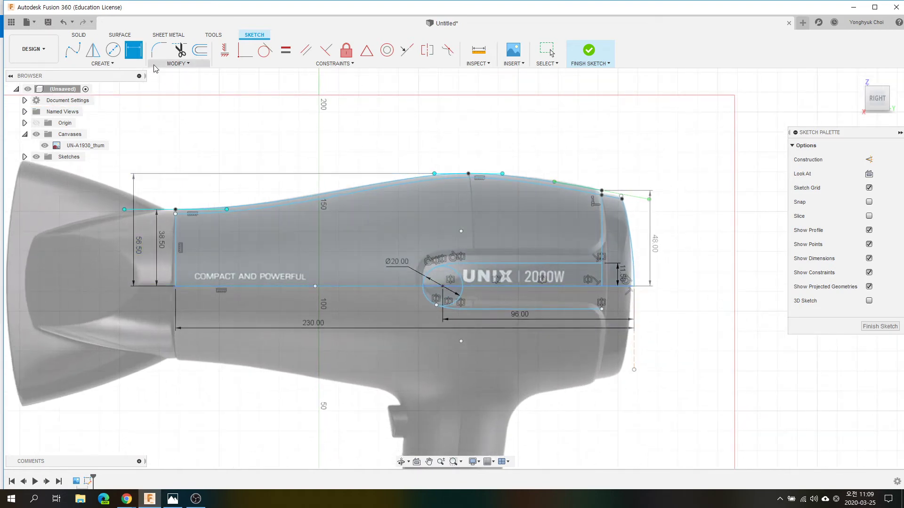
{"action": "left_click", "coordinate": [97, 64]}
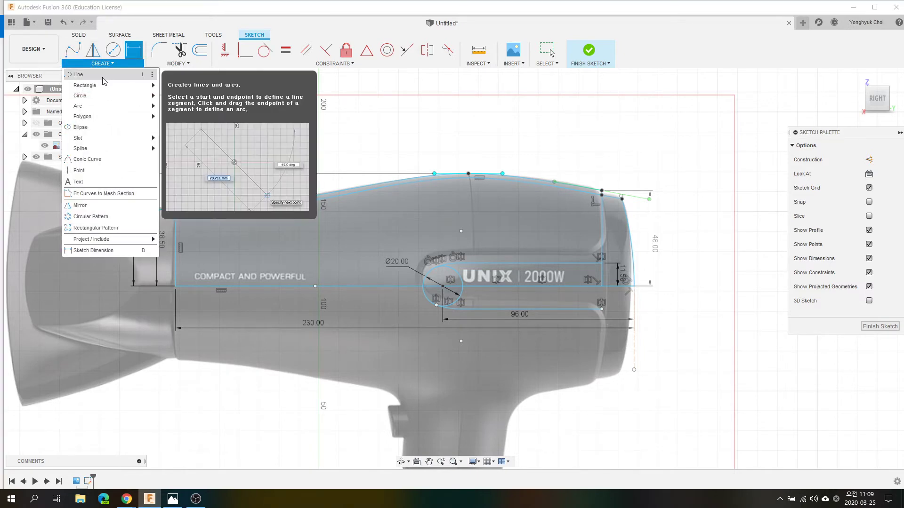
{"action": "left_click", "coordinate": [102, 78]}
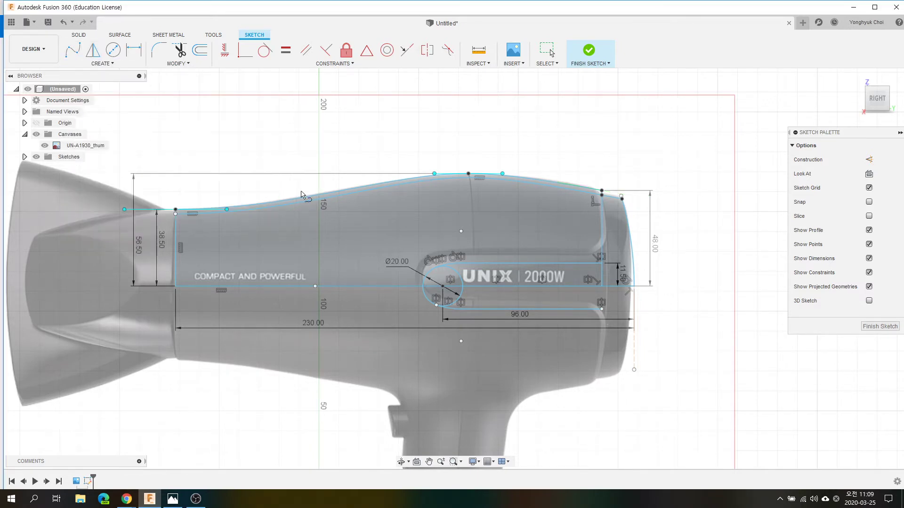
{"action": "left_click", "coordinate": [391, 196]}
{"action": "left_click", "coordinate": [391, 286]}
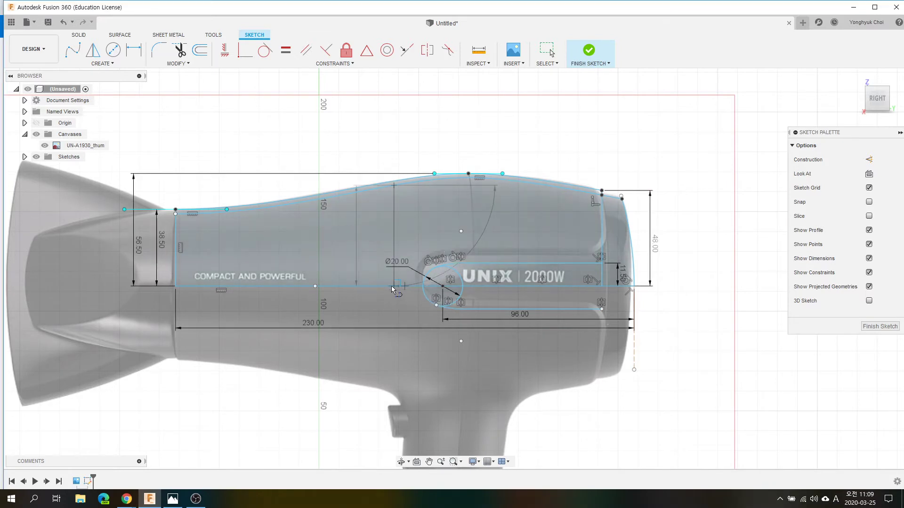
{"action": "key", "text": "Escape"}
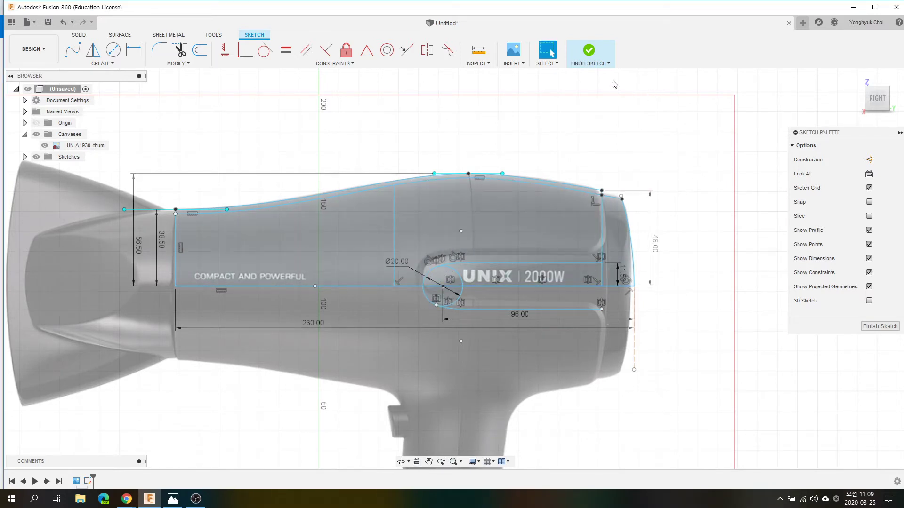
Finish the sketch and orbit the view into perspective
{"action": "left_click", "coordinate": [589, 52]}
{"action": "scroll", "coordinate": [521, 221], "scroll_direction": "down", "scroll_amount": 2}
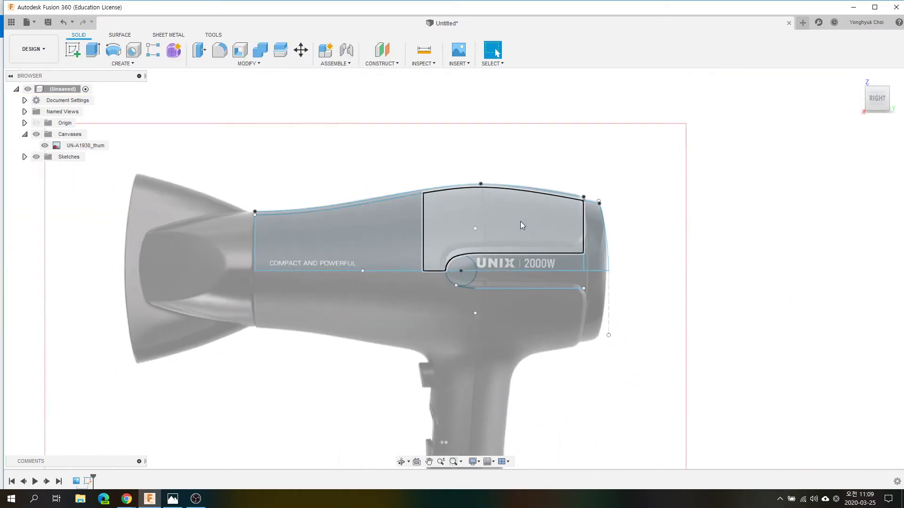
{"action": "middle_click_drag", "start_coordinate": [391, 227], "coordinate": [441, 185], "text": "shift"}
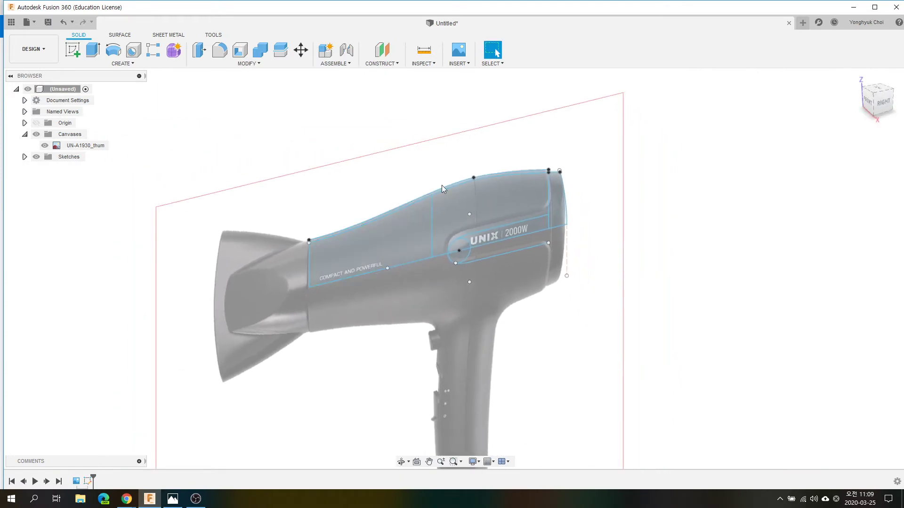
{"action": "scroll", "coordinate": [399, 205], "scroll_direction": "up", "scroll_amount": 1}
{"action": "scroll", "coordinate": [396, 212], "scroll_direction": "up", "scroll_amount": 2}
{"action": "scroll", "coordinate": [393, 207], "scroll_direction": "up", "scroll_amount": 2}
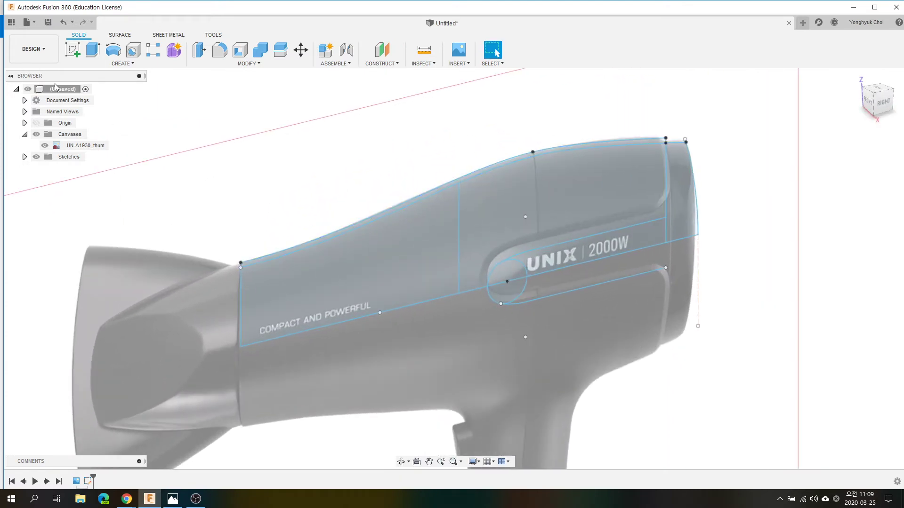
Revolve the five body profiles 360° around the bottom line
{"action": "left_click", "coordinate": [118, 51]}
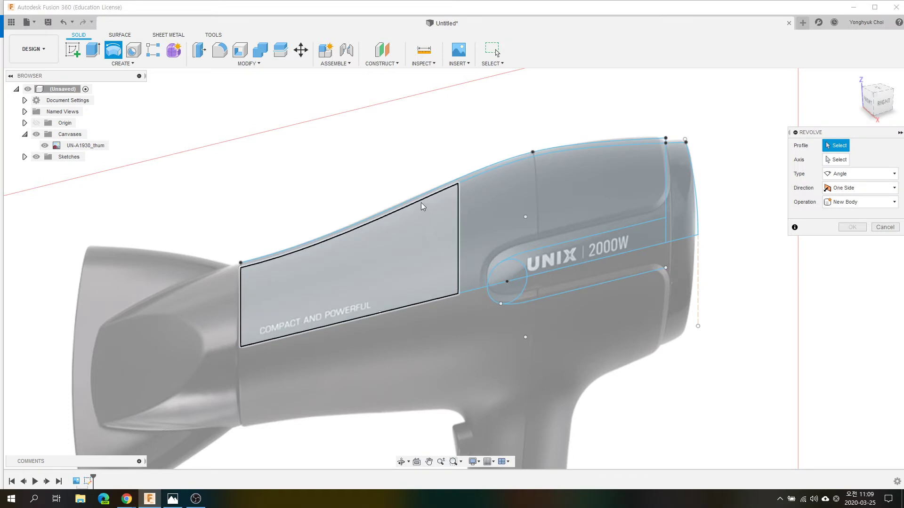
{"action": "left_click", "coordinate": [420, 198]}
{"action": "left_click", "coordinate": [420, 236]}
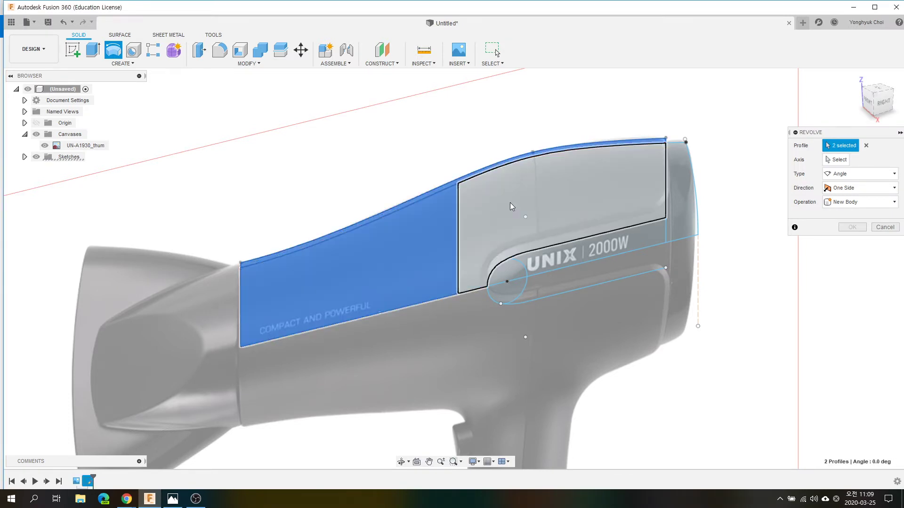
{"action": "left_click", "coordinate": [530, 221]}
{"action": "left_click", "coordinate": [519, 269]}
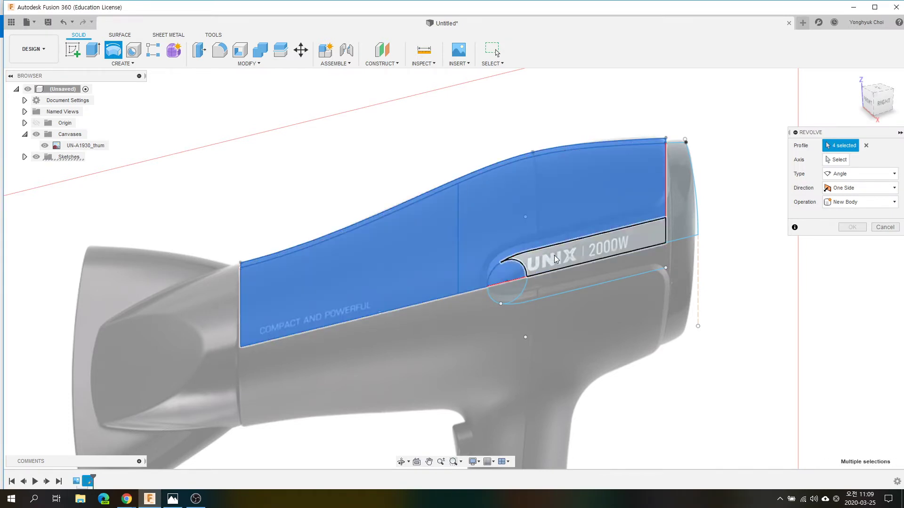
{"action": "left_click", "coordinate": [565, 250]}
{"action": "left_click", "coordinate": [838, 160]}
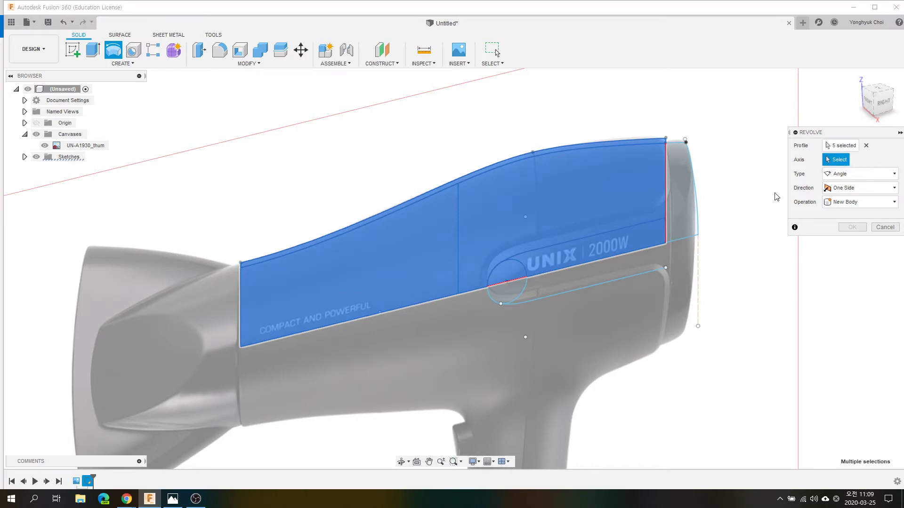
{"action": "left_click", "coordinate": [433, 304]}
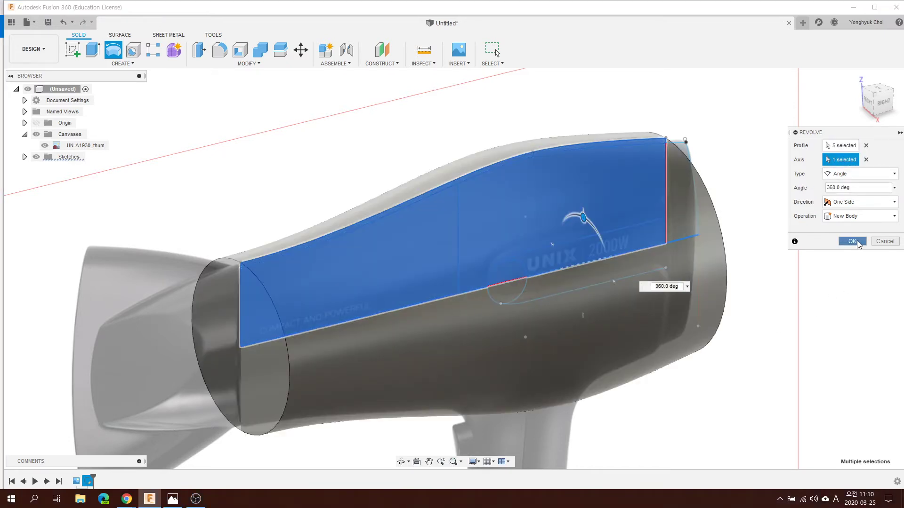
{"action": "left_click", "coordinate": [858, 244]}
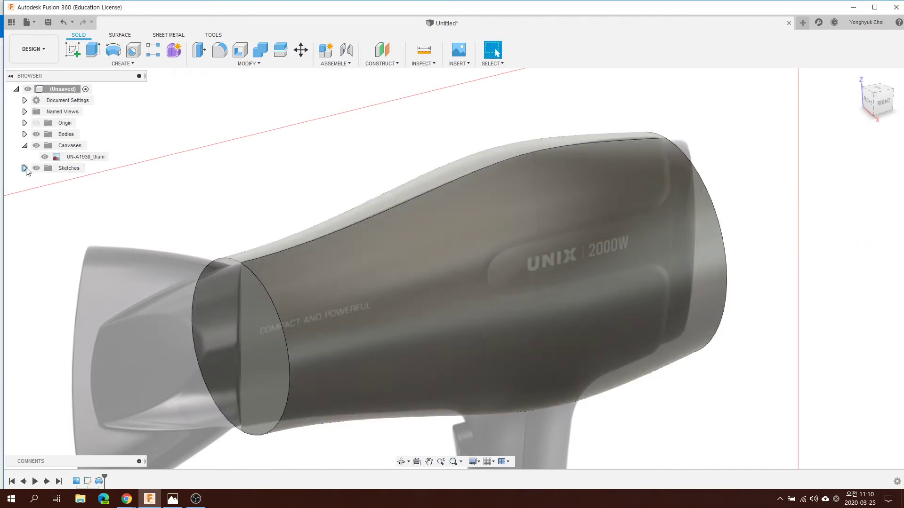
Expand the Sketches and Bodies lists and hide Body1
{"action": "left_click", "coordinate": [24, 168]}
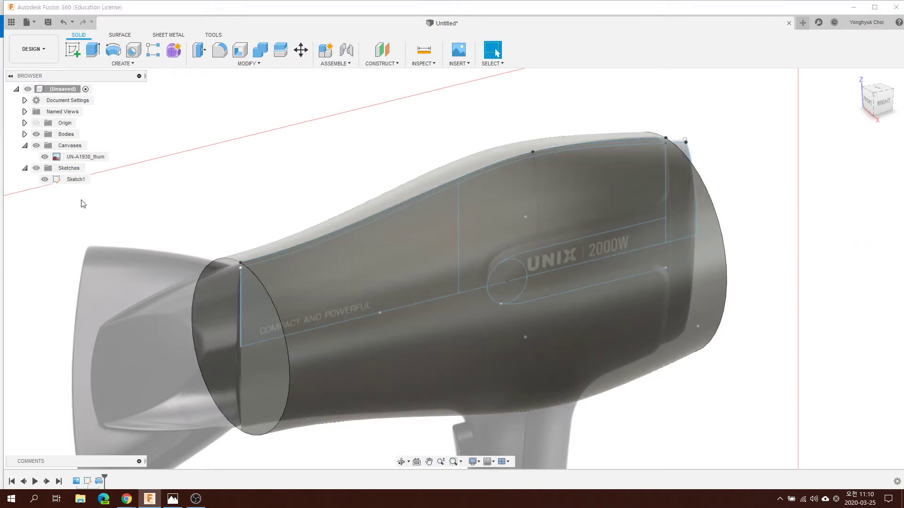
{"action": "left_click", "coordinate": [24, 134]}
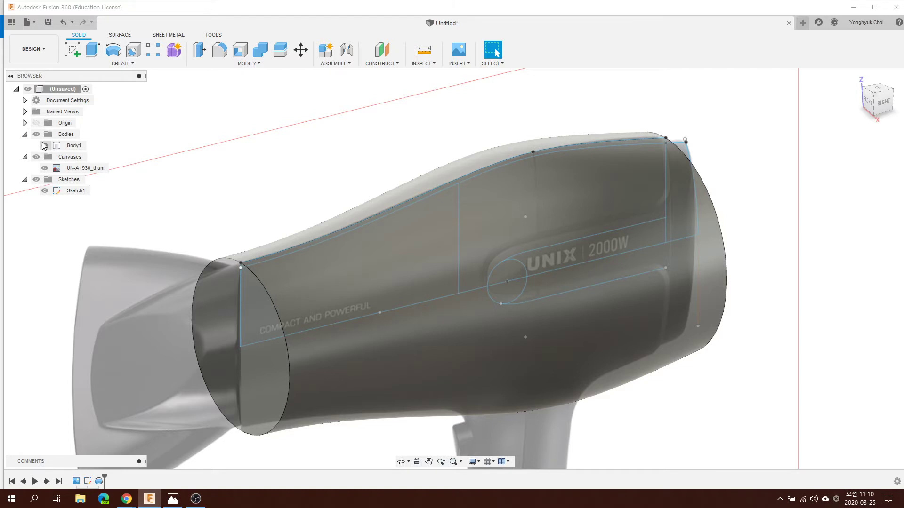
{"action": "left_click", "coordinate": [44, 146]}
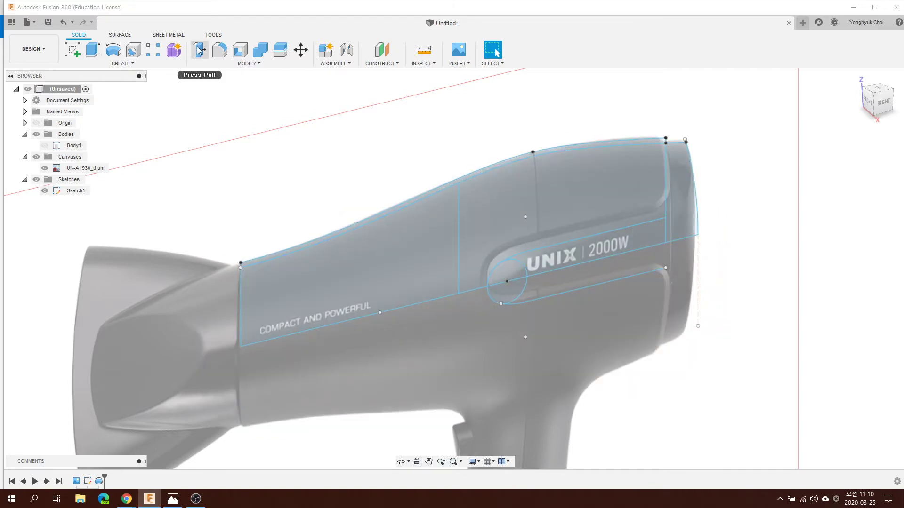
Revolve the four rear-section profiles 360° around the bottom line into Body2
{"action": "left_click", "coordinate": [117, 52]}
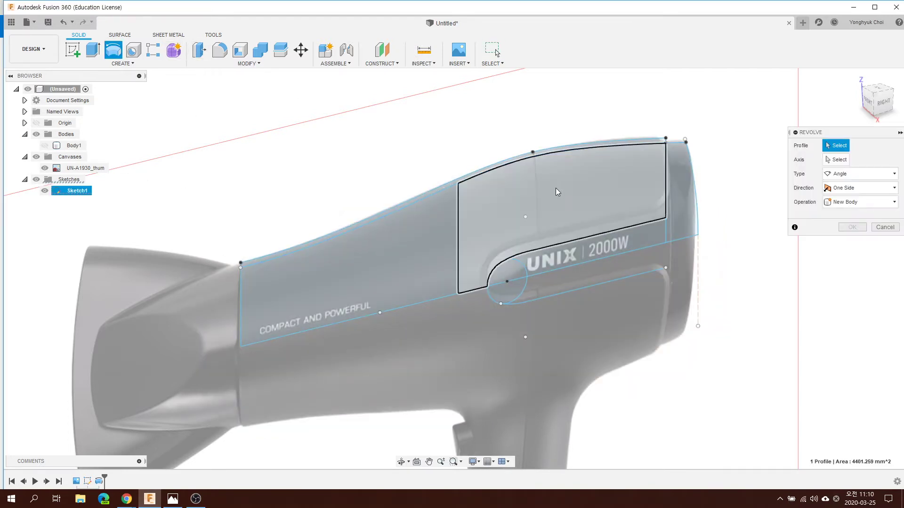
{"action": "left_click", "coordinate": [555, 188]}
{"action": "left_click", "coordinate": [560, 260]}
{"action": "left_click", "coordinate": [510, 272]}
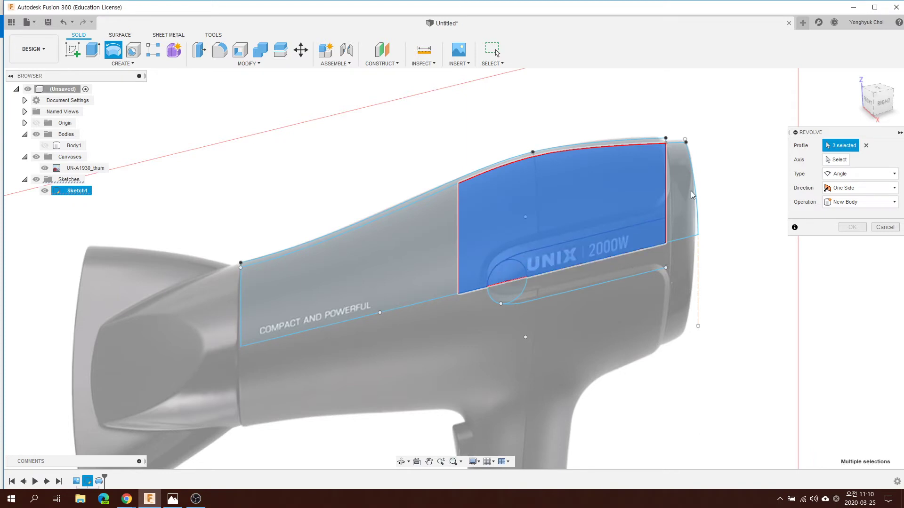
{"action": "left_click", "coordinate": [684, 200]}
{"action": "left_click", "coordinate": [838, 160]}
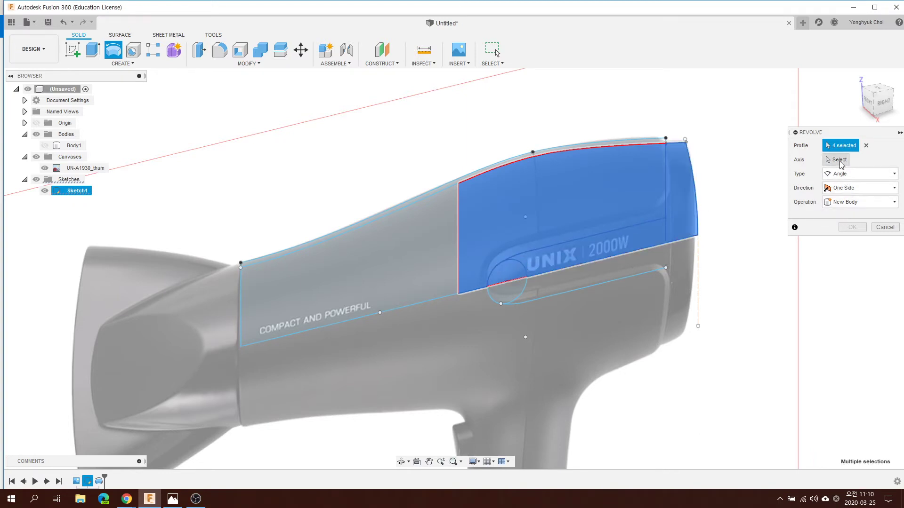
{"action": "left_click", "coordinate": [687, 241]}
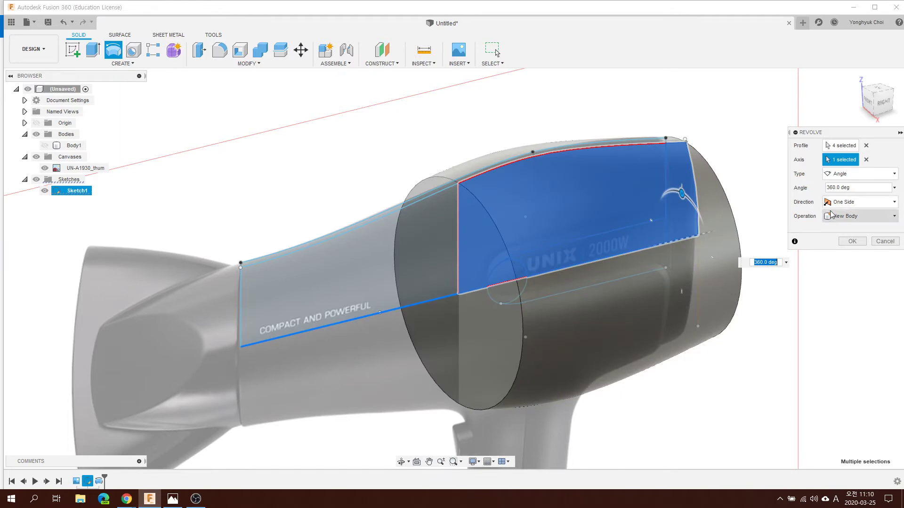
{"action": "left_click", "coordinate": [852, 241]}
Orbit back to a side view and make Body1 visible again in the browser
{"action": "scroll", "coordinate": [669, 246], "scroll_direction": "down", "scroll_amount": 2}
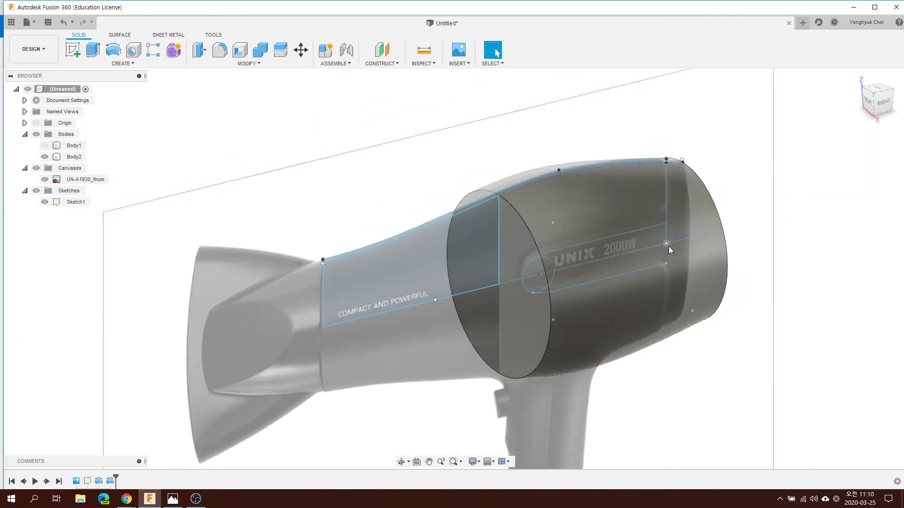
{"action": "scroll", "coordinate": [668, 247], "scroll_direction": "down", "scroll_amount": 2}
{"action": "middle_click_drag", "start_coordinate": [733, 280], "coordinate": [655, 302], "text": "shift"}
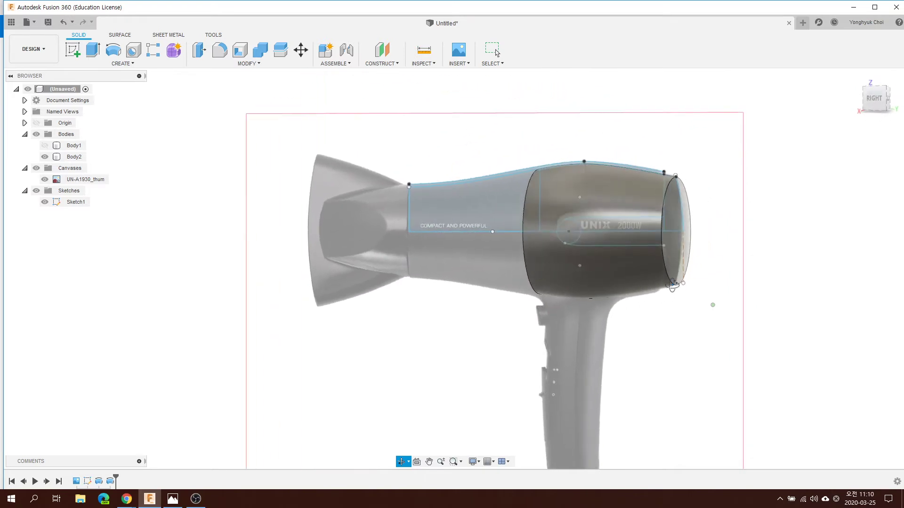
{"action": "left_click", "coordinate": [36, 135]}
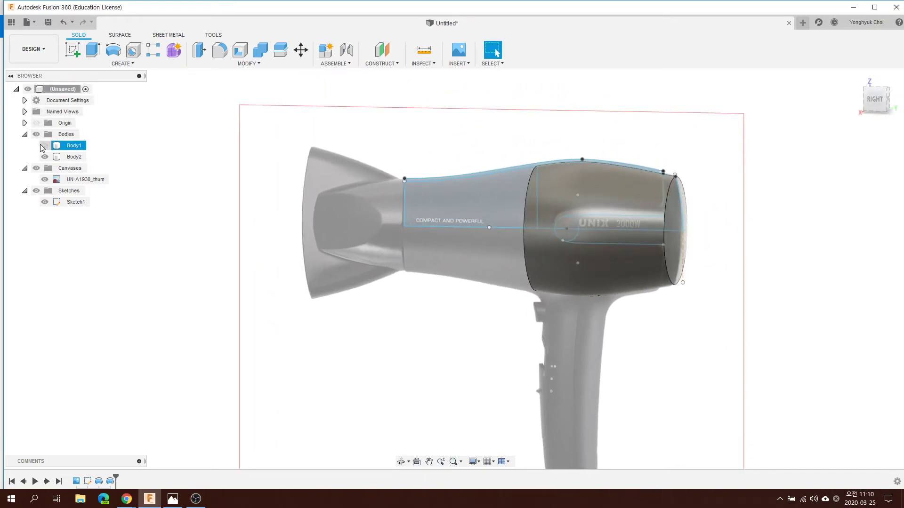
{"action": "left_click", "coordinate": [45, 145]}
Zoom in and out around the hair dryer, briefly selecting and deselecting Body1
{"action": "scroll", "coordinate": [524, 149], "scroll_direction": "up", "scroll_amount": 1}
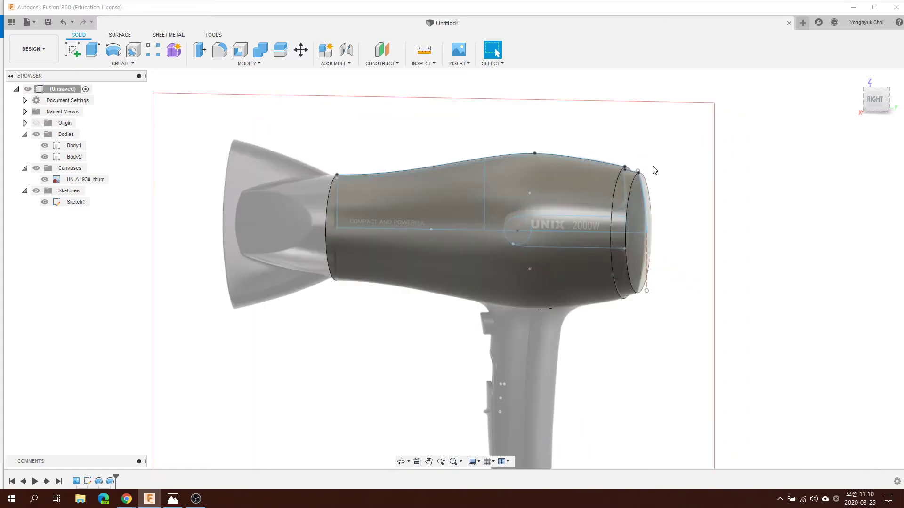
{"action": "scroll", "coordinate": [513, 155], "scroll_direction": "up", "scroll_amount": 1}
{"action": "scroll", "coordinate": [496, 163], "scroll_direction": "up", "scroll_amount": 1}
{"action": "scroll", "coordinate": [505, 147], "scroll_direction": "down", "scroll_amount": 2}
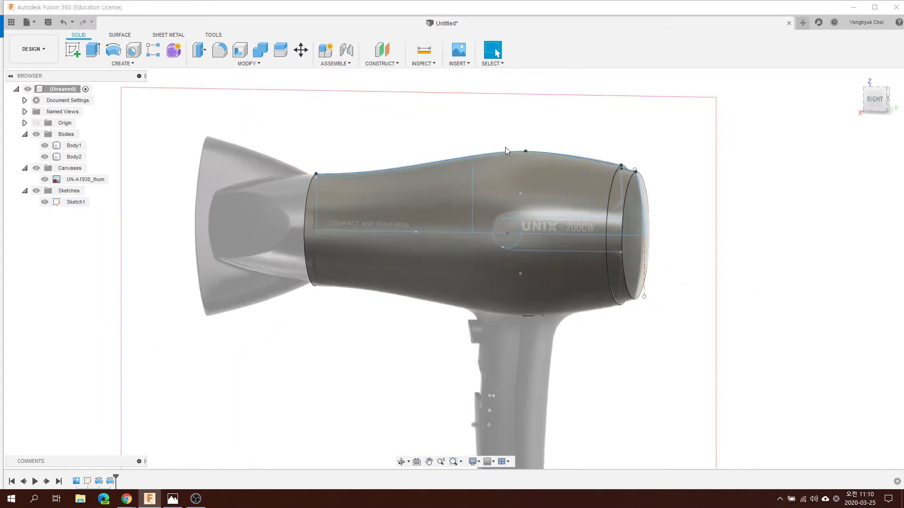
{"action": "scroll", "coordinate": [506, 143], "scroll_direction": "down", "scroll_amount": 2}
{"action": "scroll", "coordinate": [506, 160], "scroll_direction": "down", "scroll_amount": 1}
{"action": "left_click", "coordinate": [507, 174]}
{"action": "scroll", "coordinate": [498, 183], "scroll_direction": "up", "scroll_amount": 1}
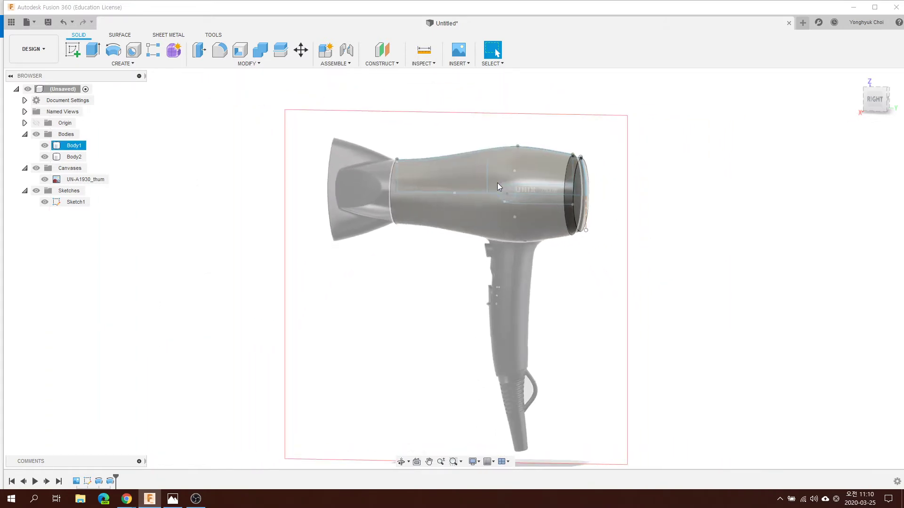
{"action": "left_click", "coordinate": [831, 113]}
{"action": "scroll", "coordinate": [390, 197], "scroll_direction": "down", "scroll_amount": 1}
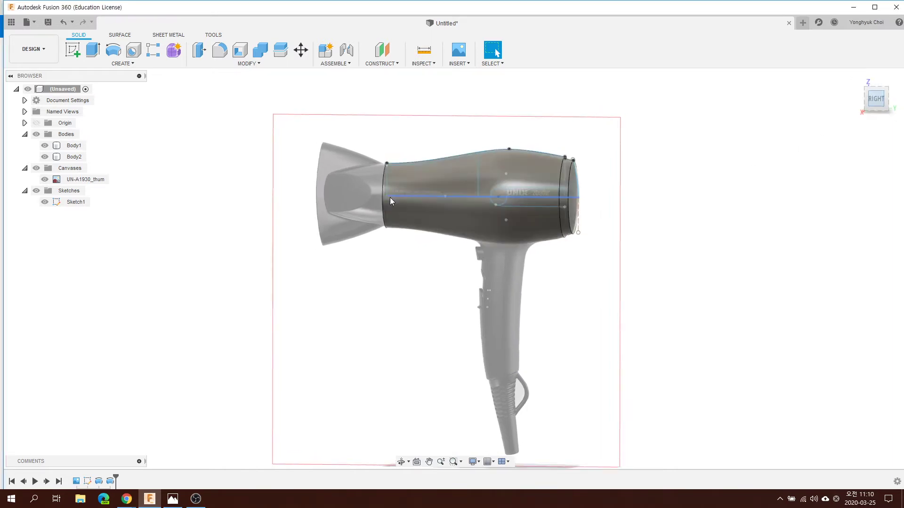
{"action": "scroll", "coordinate": [390, 197], "scroll_direction": "down", "scroll_amount": 1}
{"action": "scroll", "coordinate": [402, 205], "scroll_direction": "down", "scroll_amount": 1}
{"action": "scroll", "coordinate": [433, 287], "scroll_direction": "up", "scroll_amount": 2}
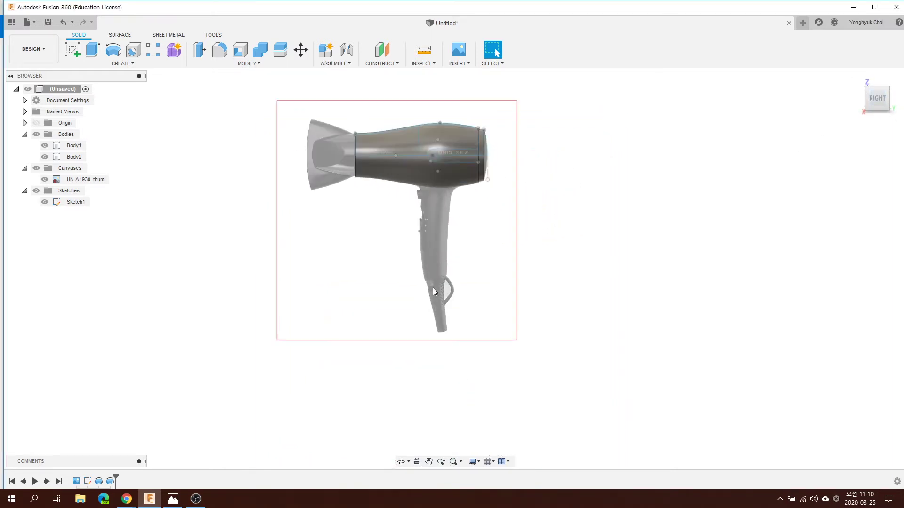
{"action": "scroll", "coordinate": [430, 163], "scroll_direction": "up", "scroll_amount": 2}
{"action": "scroll", "coordinate": [430, 152], "scroll_direction": "up", "scroll_amount": 1}
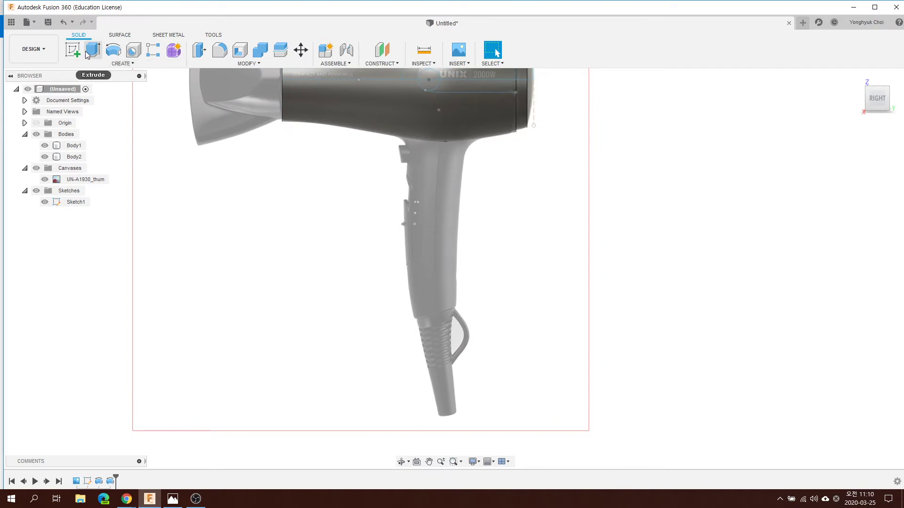
Start Sketch2 on the side origin plane and draw a 3-point arc down the handle's left edge
{"action": "left_click", "coordinate": [73, 49]}
{"action": "left_click", "coordinate": [381, 177]}
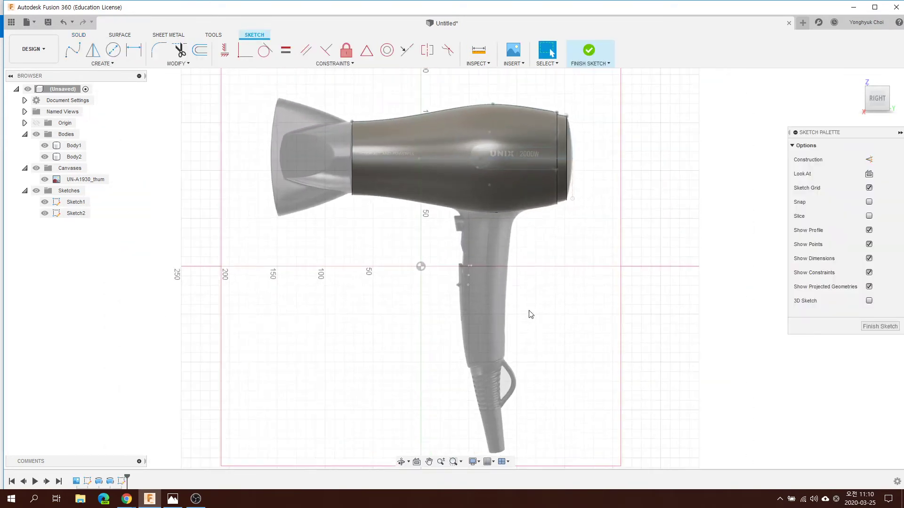
{"action": "left_click", "coordinate": [99, 63]}
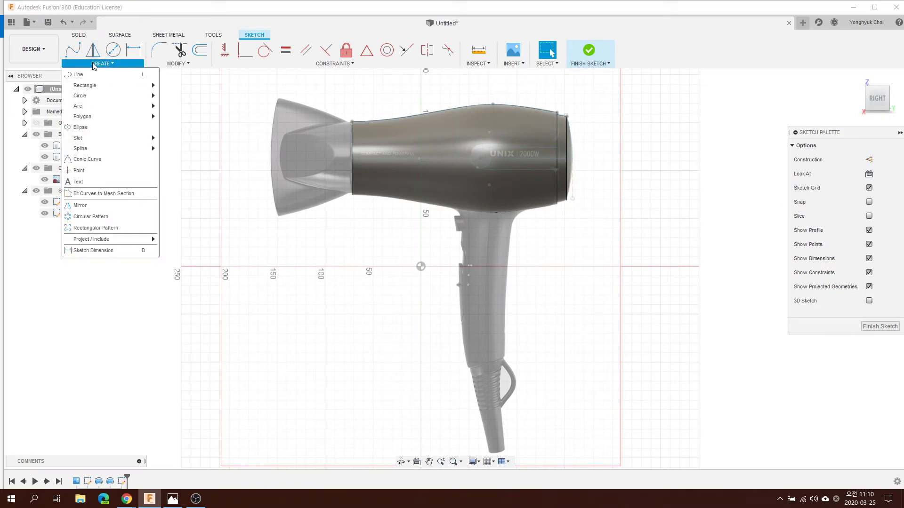
{"action": "mouse_move", "coordinate": [78, 106]}
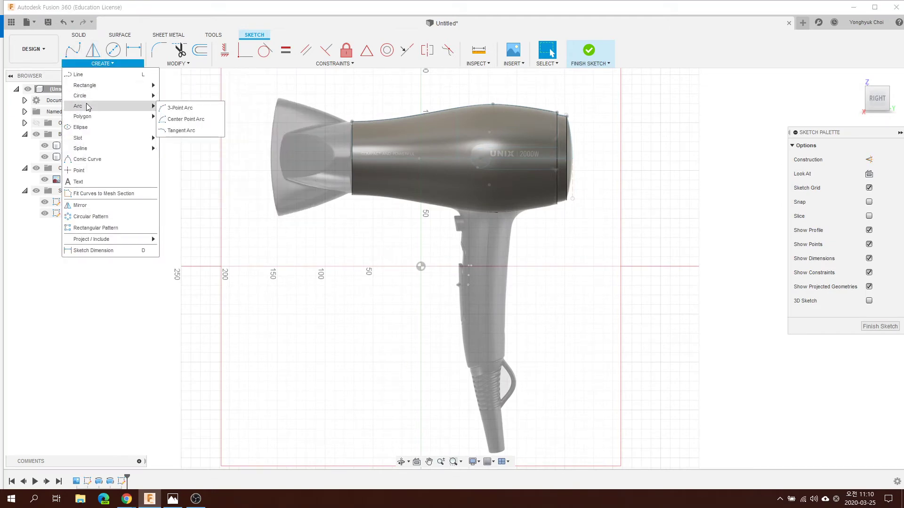
{"action": "left_click", "coordinate": [179, 108]}
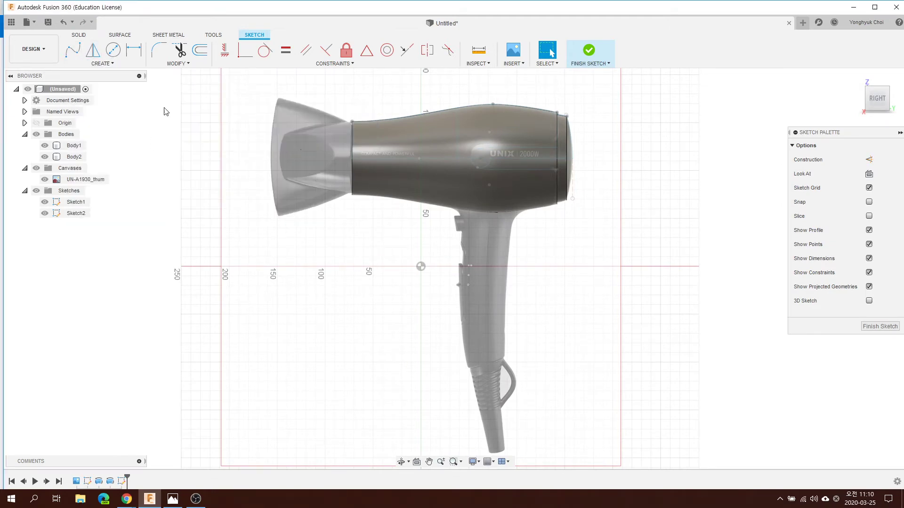
{"action": "left_click", "coordinate": [463, 190]}
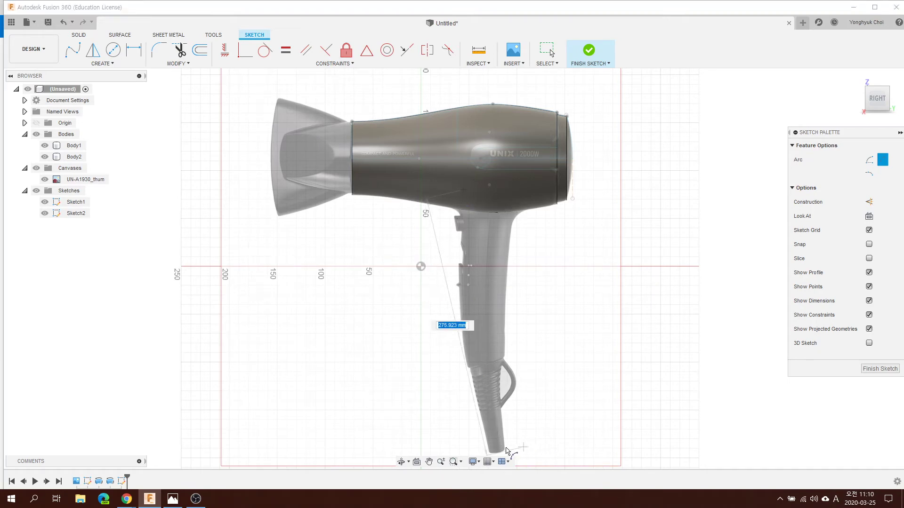
{"action": "left_click", "coordinate": [490, 453]}
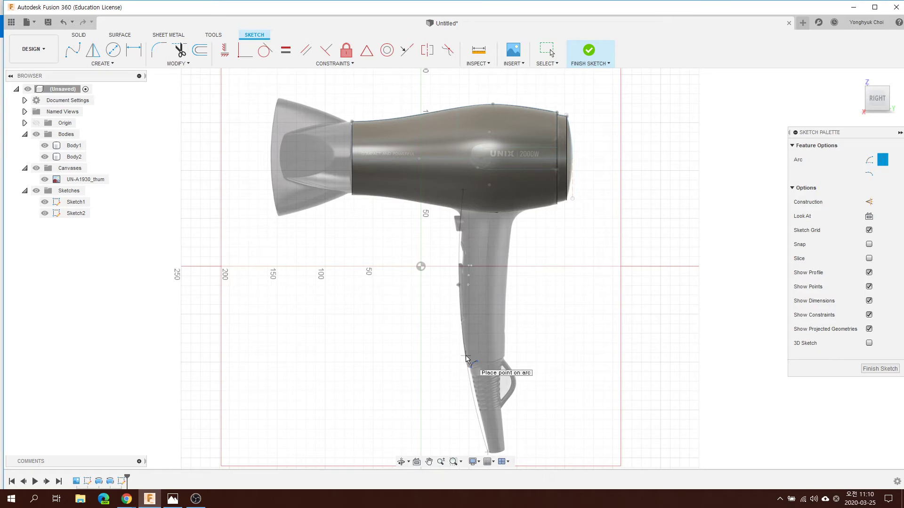
{"action": "left_click", "coordinate": [466, 359]}
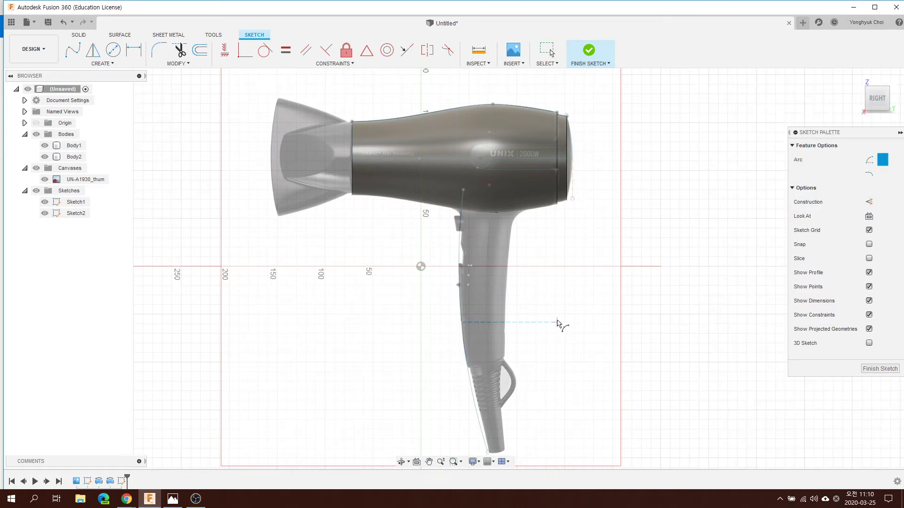
Draw a 3-point arc from the handle's top right down to its tip along the right edge
{"action": "key", "text": "Escape"}
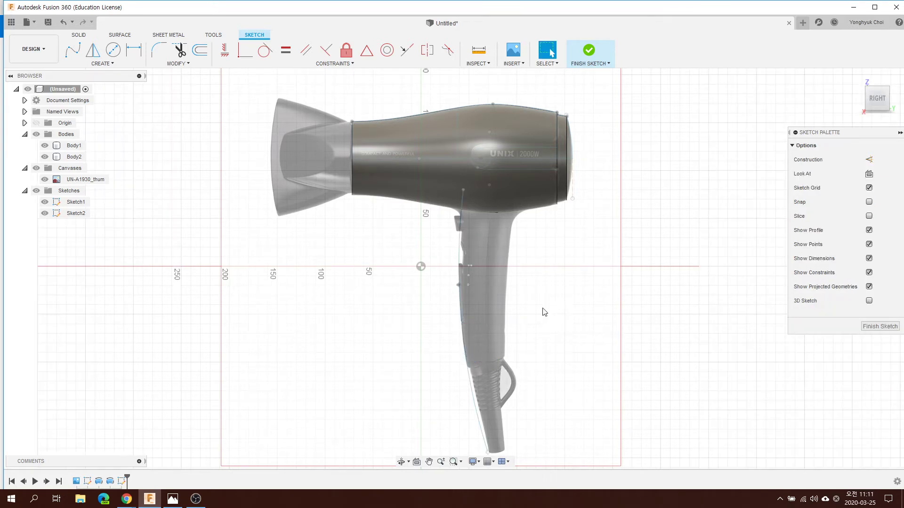
{"action": "left_click", "coordinate": [100, 64]}
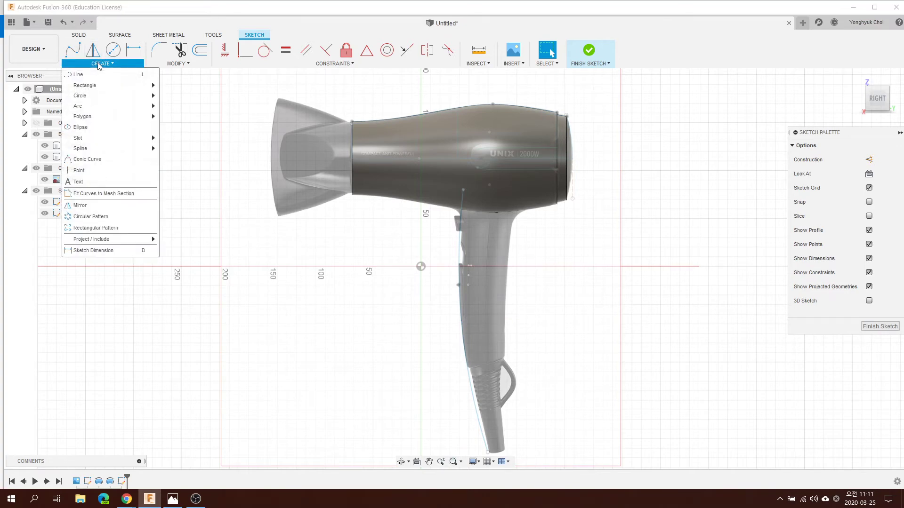
{"action": "mouse_move", "coordinate": [79, 106]}
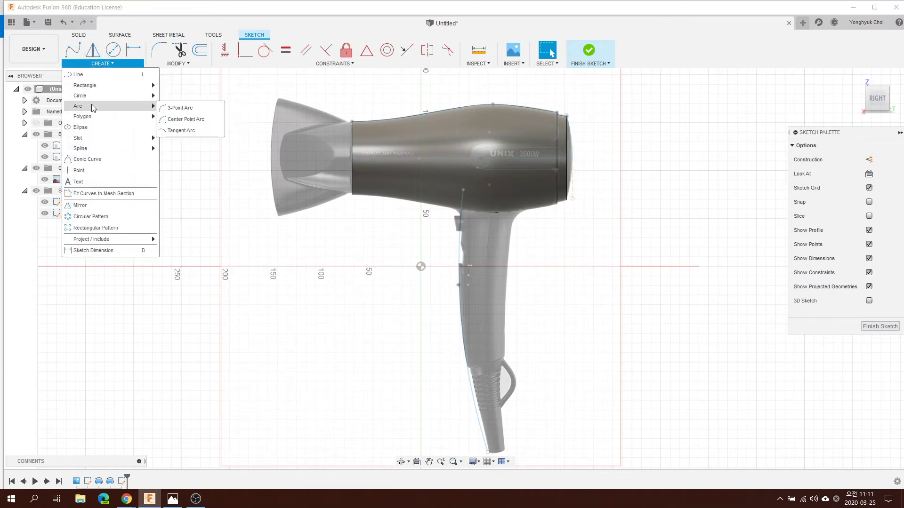
{"action": "left_click", "coordinate": [180, 107]}
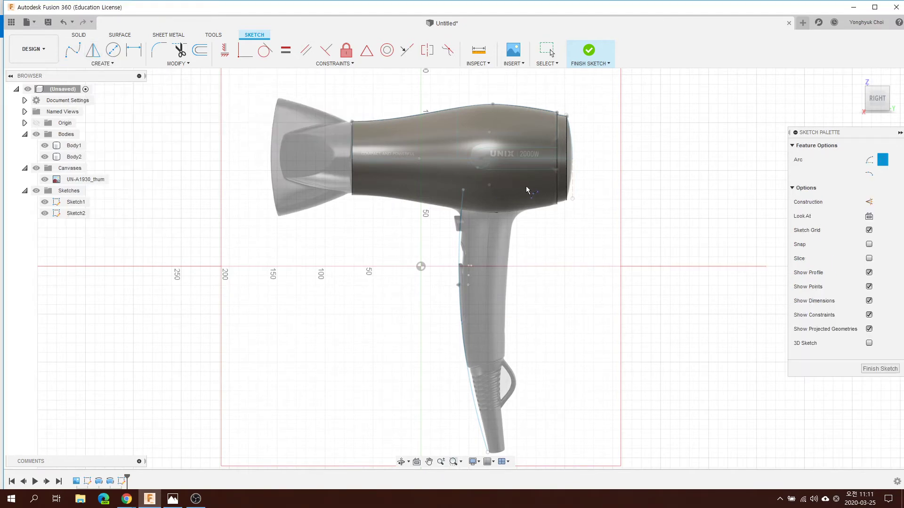
{"action": "left_click", "coordinate": [488, 184]}
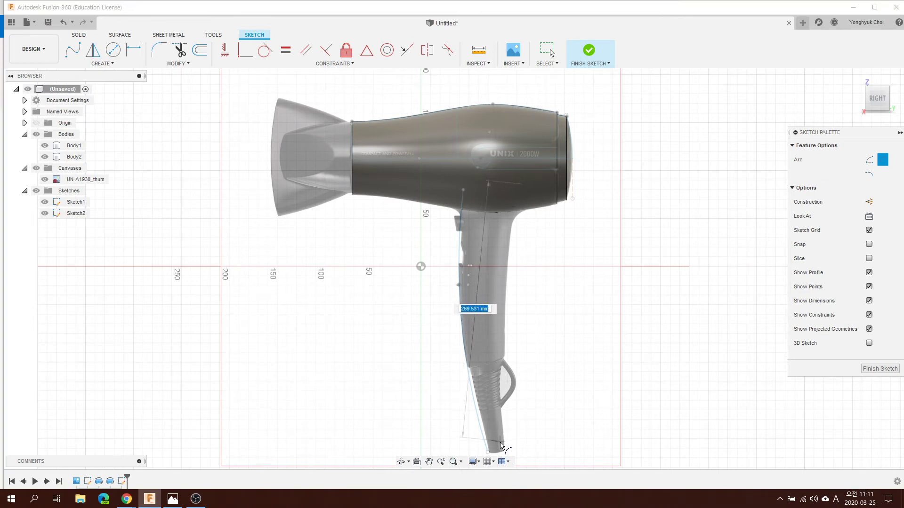
{"action": "left_click", "coordinate": [501, 446]}
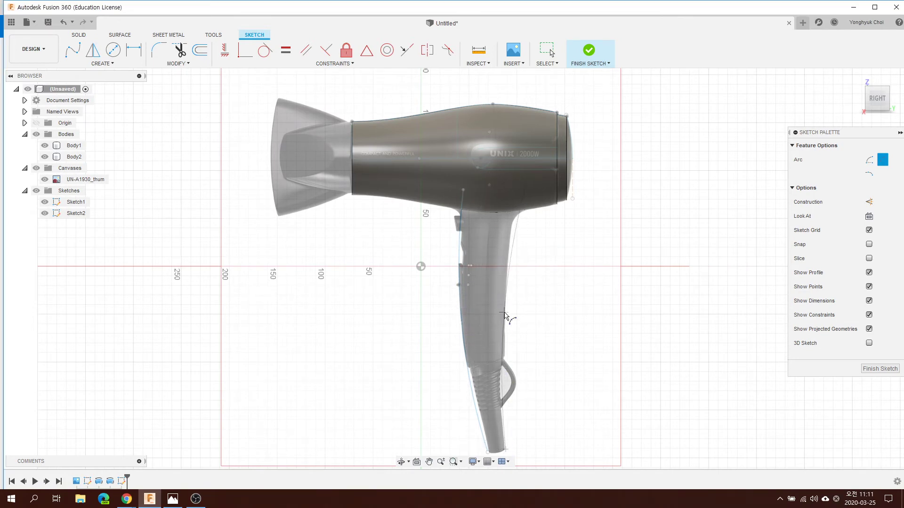
{"action": "left_click", "coordinate": [506, 315]}
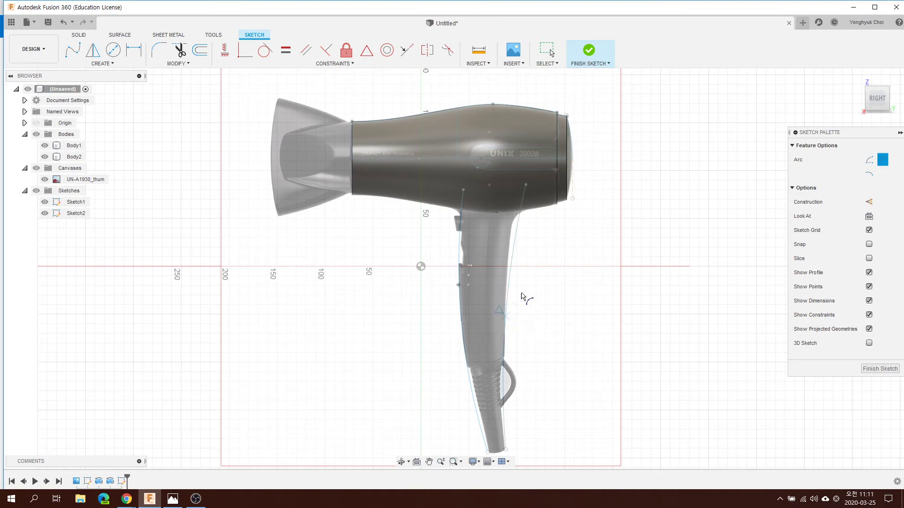
{"action": "key", "text": "Escape"}
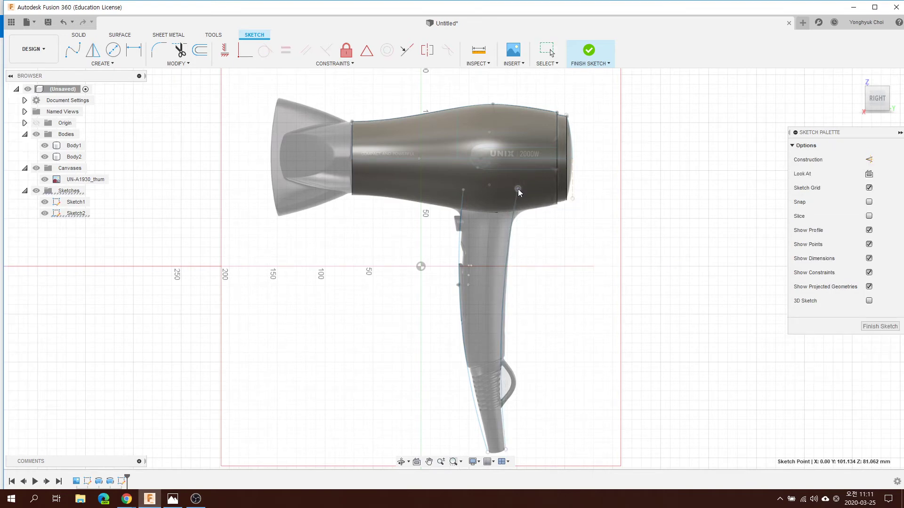
Abandon a move of the handle-tip point, then drag the arc's bottom end slightly lower
{"action": "scroll", "coordinate": [518, 188], "scroll_direction": "up", "scroll_amount": 2}
{"action": "scroll", "coordinate": [540, 379], "scroll_direction": "down", "scroll_amount": 3}
{"action": "scroll", "coordinate": [496, 419], "scroll_direction": "up", "scroll_amount": 2}
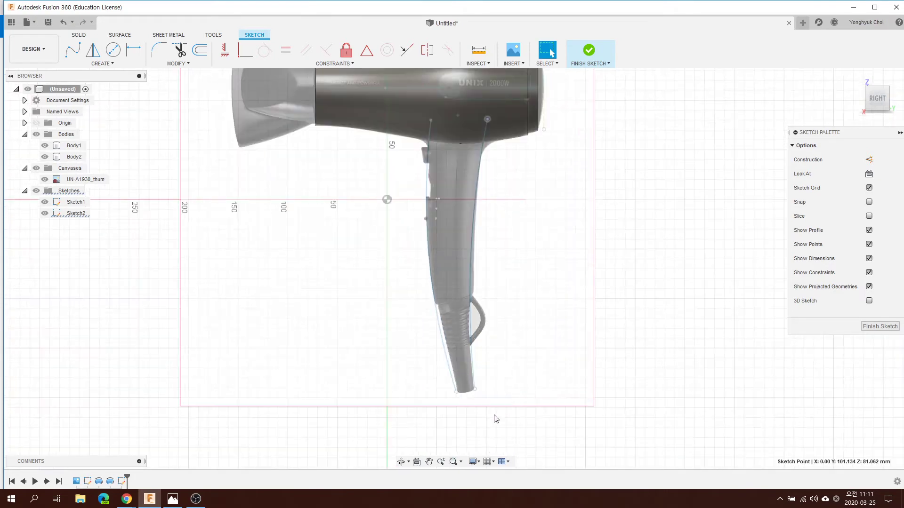
{"action": "left_click", "coordinate": [474, 390]}
{"action": "key", "text": "m"}
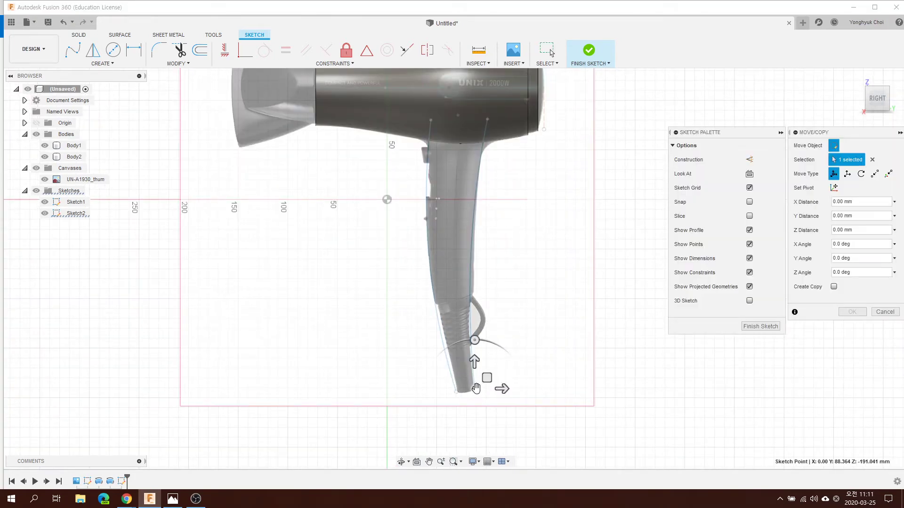
{"action": "left_click_drag", "start_coordinate": [476, 388], "coordinate": [494, 378]}
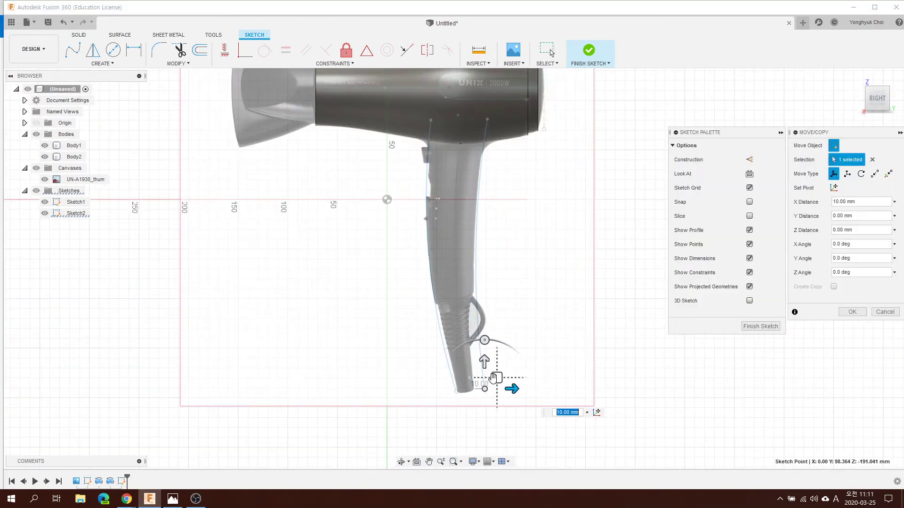
{"action": "left_click", "coordinate": [484, 360]}
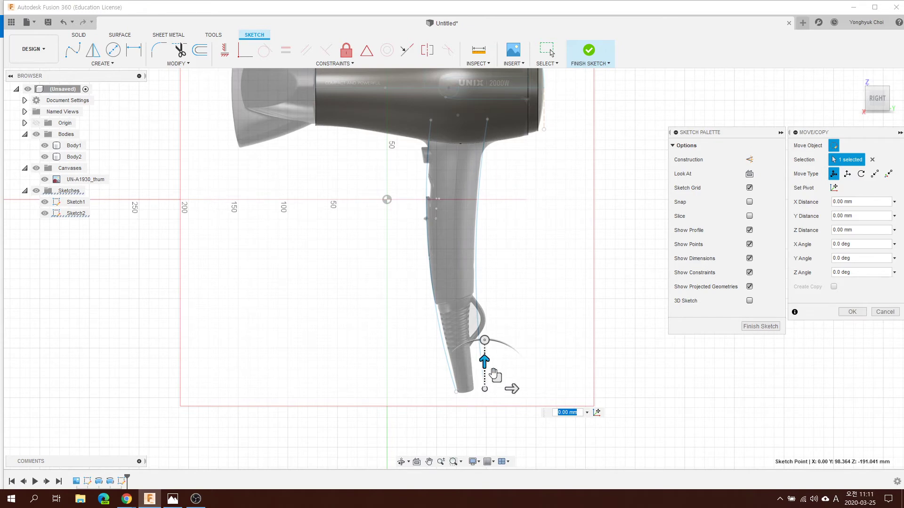
{"action": "left_click", "coordinate": [513, 389]}
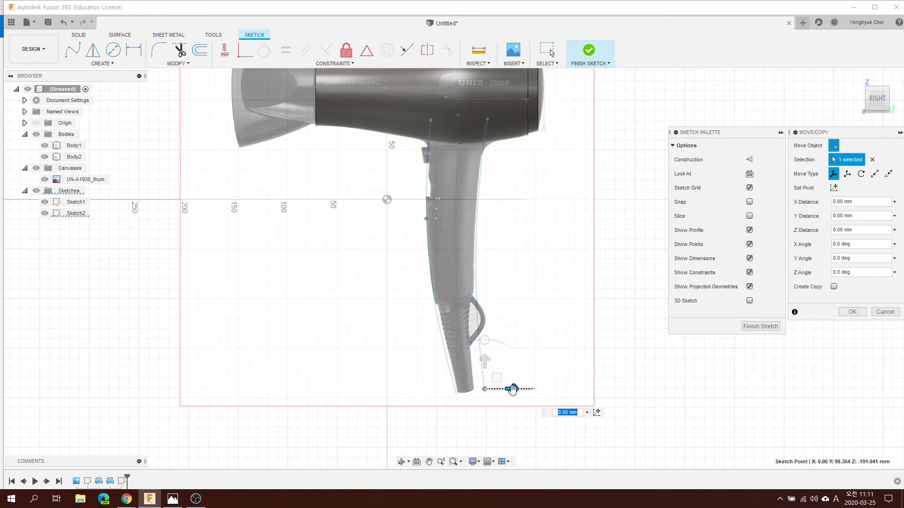
{"action": "key", "text": "Return"}
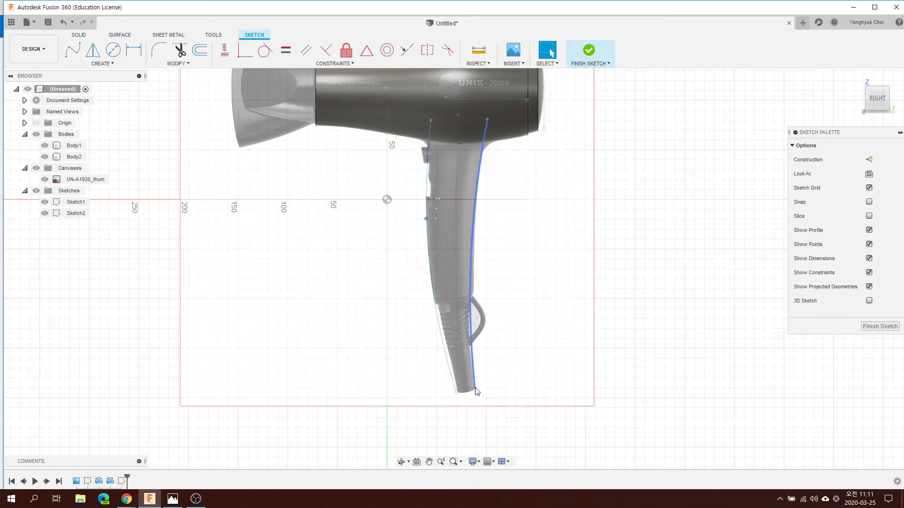
{"action": "key", "text": "Escape"}
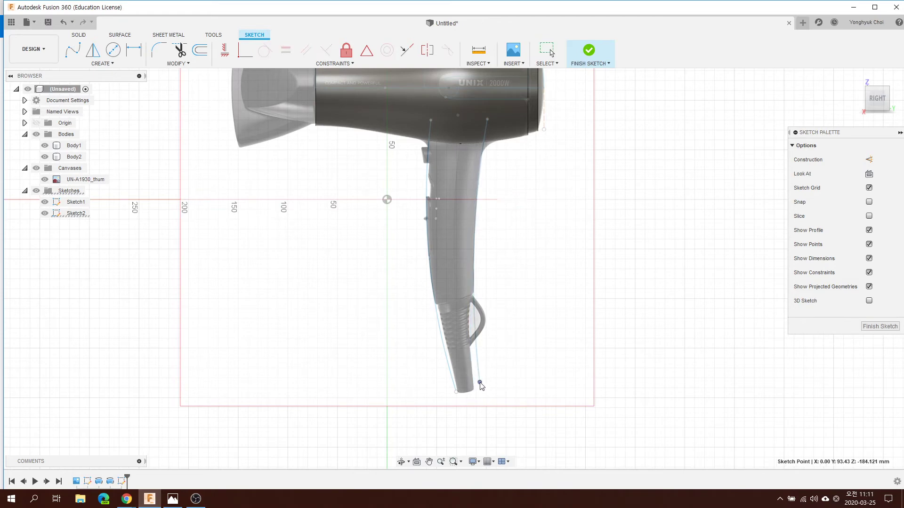
{"action": "left_click_drag", "start_coordinate": [481, 385], "coordinate": [481, 392]}
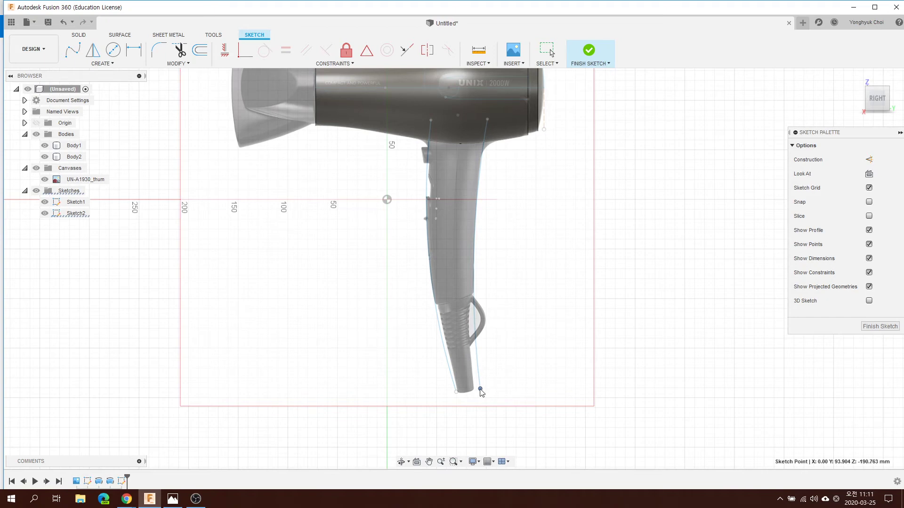
{"action": "scroll", "coordinate": [467, 289], "scroll_direction": "up", "scroll_amount": 2}
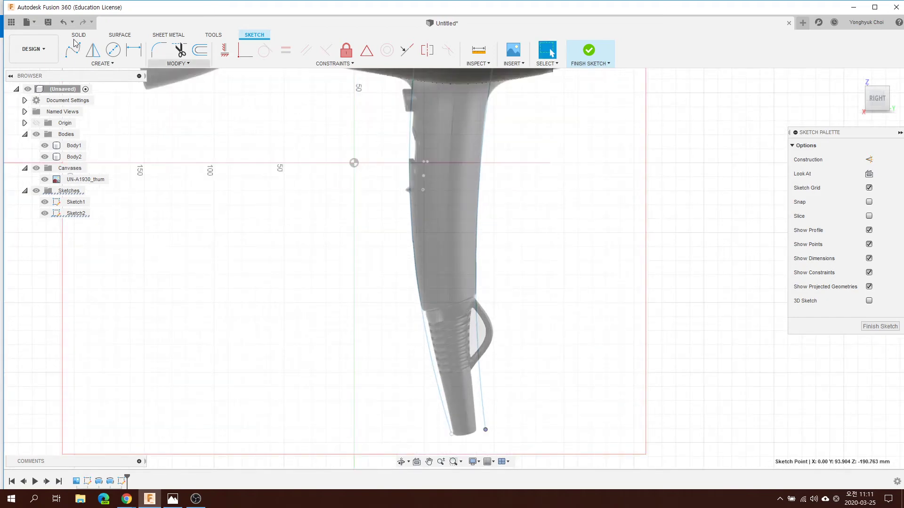
Draw a line across the handle where the ribbed grip begins
{"action": "left_click", "coordinate": [99, 65]}
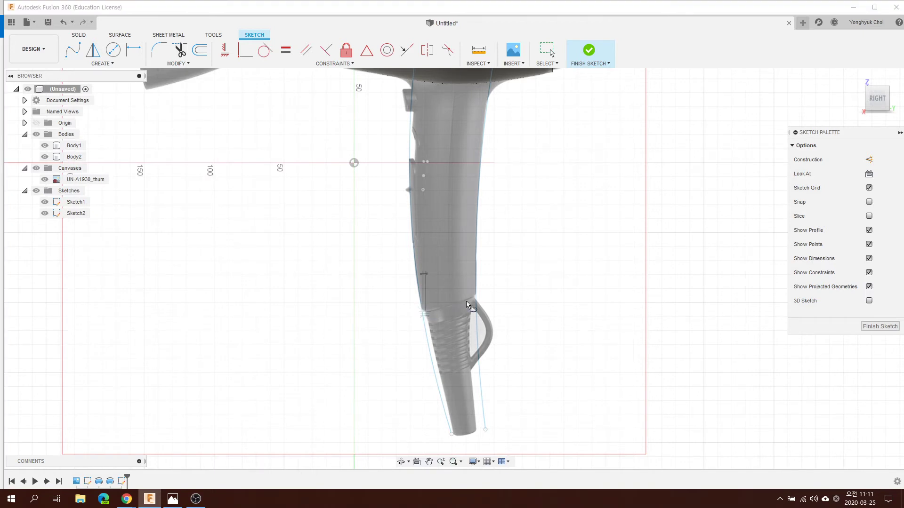
{"action": "left_click", "coordinate": [421, 311]}
{"action": "left_click", "coordinate": [475, 298]}
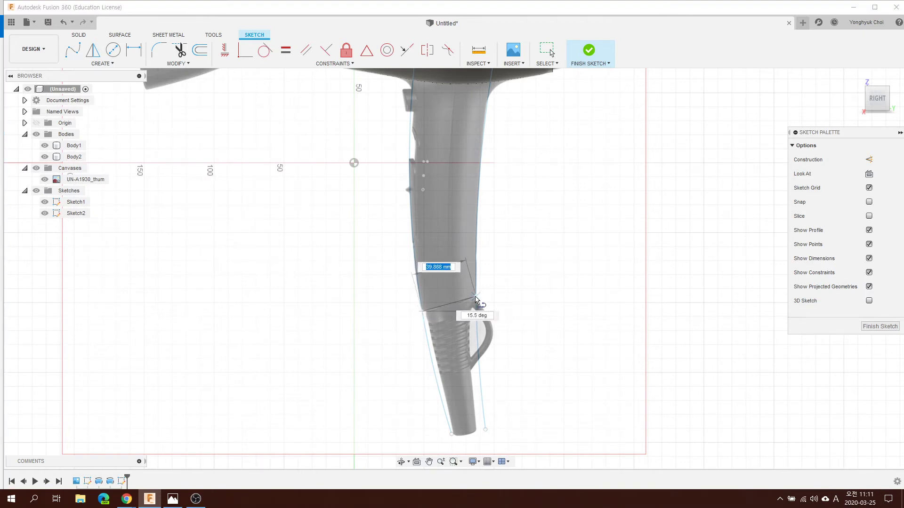
{"action": "key", "text": "Escape"}
{"action": "scroll", "coordinate": [487, 304], "scroll_direction": "down", "scroll_amount": 3}
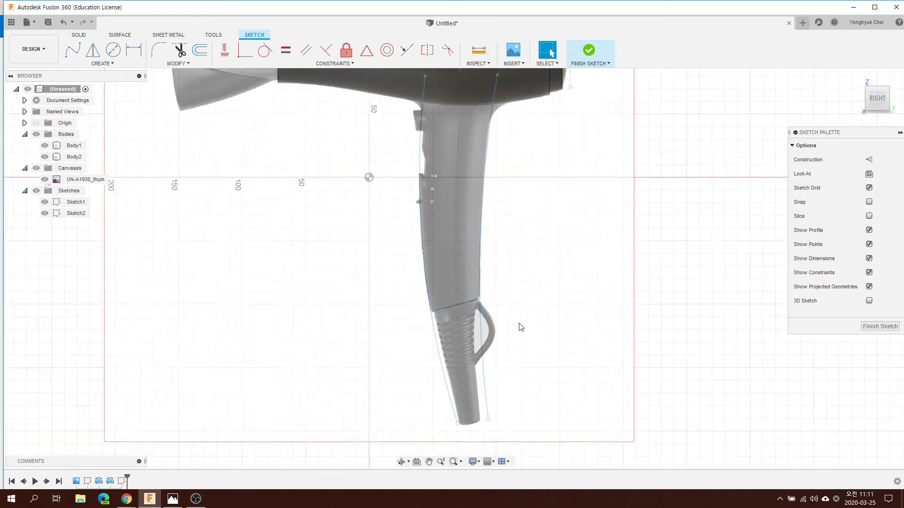
Apply a Horizontal constraint to level the two arcs' top end points
{"action": "left_click", "coordinate": [228, 55]}
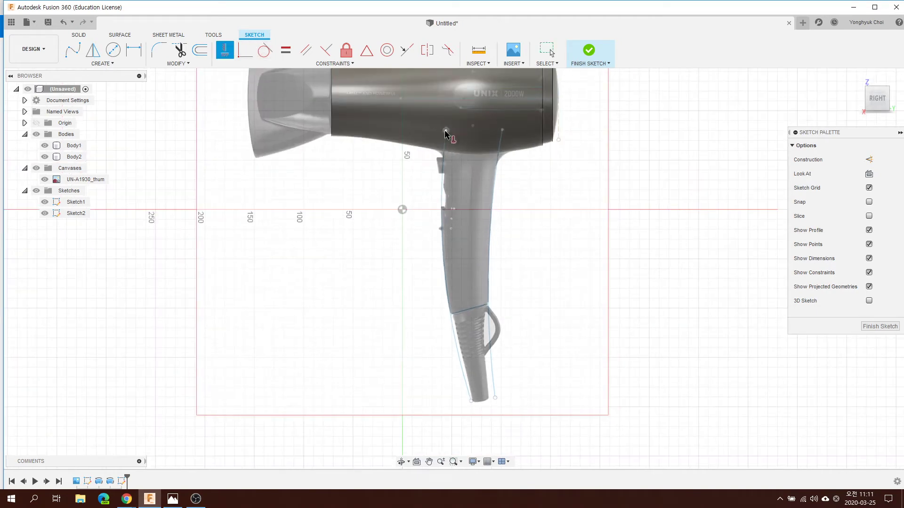
{"action": "left_click", "coordinate": [502, 131]}
{"action": "scroll", "coordinate": [485, 284], "scroll_direction": "up", "scroll_amount": 2}
{"action": "scroll", "coordinate": [479, 329], "scroll_direction": "up", "scroll_amount": 2}
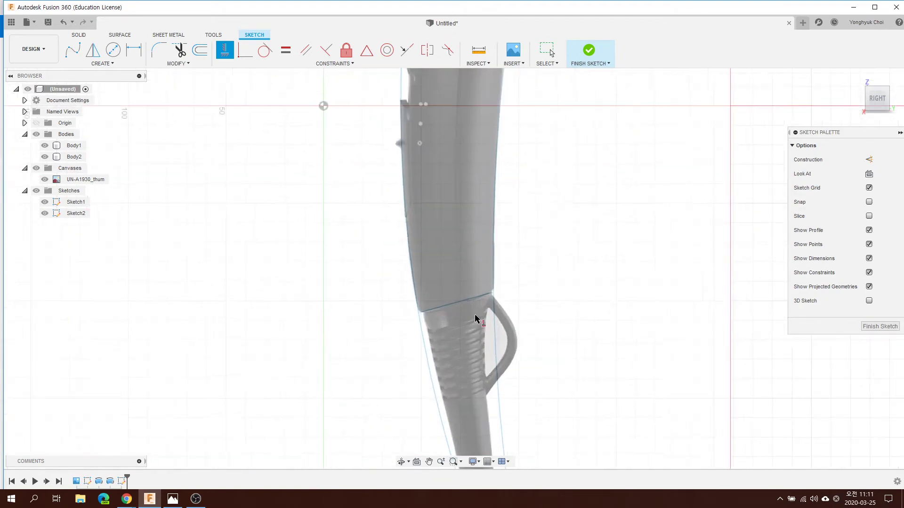
{"action": "key", "text": "Escape"}
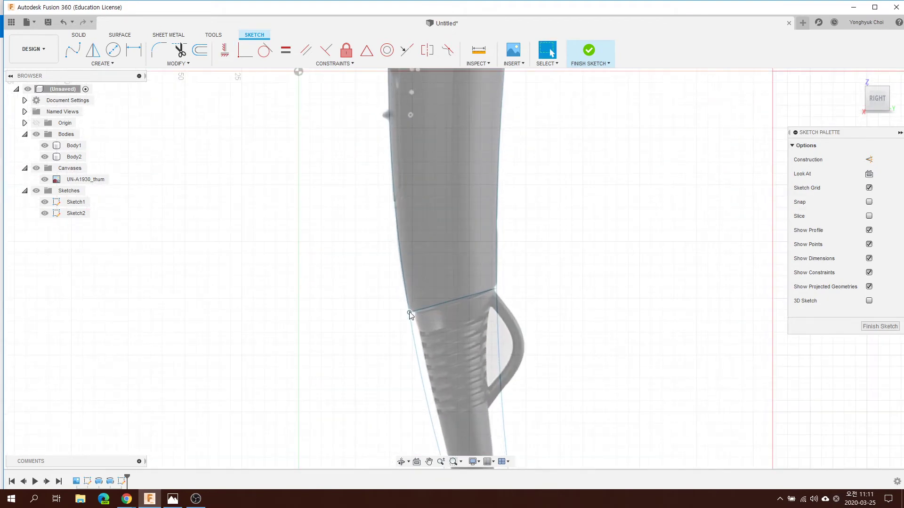
Pull the grip line's left endpoint onto the handle edge
{"action": "left_click_drag", "start_coordinate": [409, 312], "coordinate": [408, 312]}
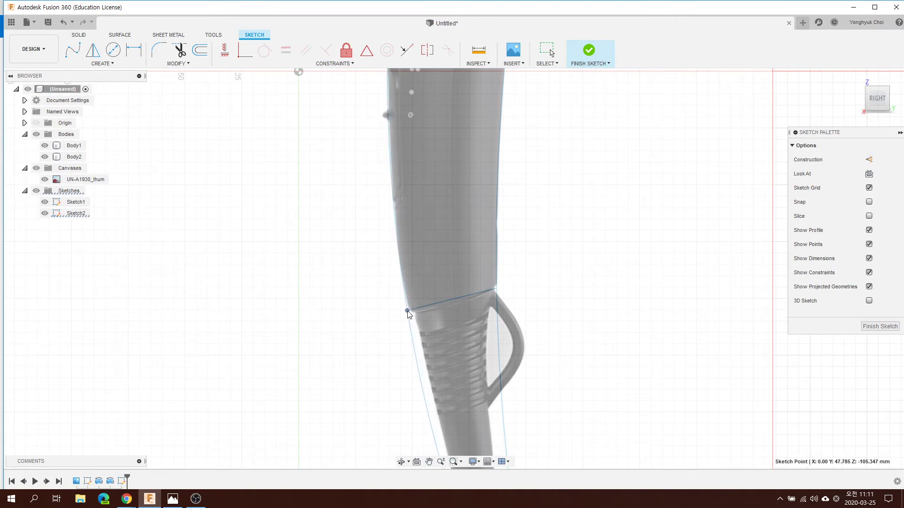
{"action": "key", "text": "Escape"}
{"action": "scroll", "coordinate": [508, 297], "scroll_direction": "down", "scroll_amount": 3}
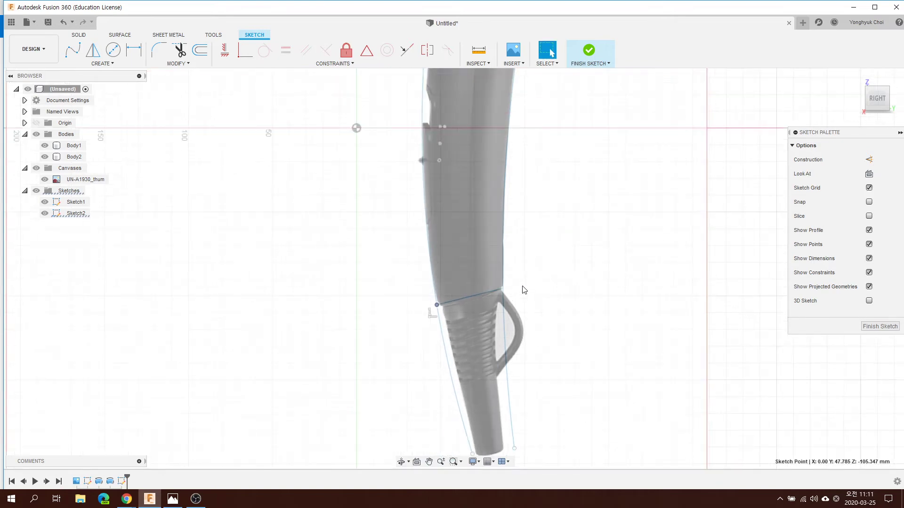
{"action": "scroll", "coordinate": [518, 289], "scroll_direction": "down", "scroll_amount": 2}
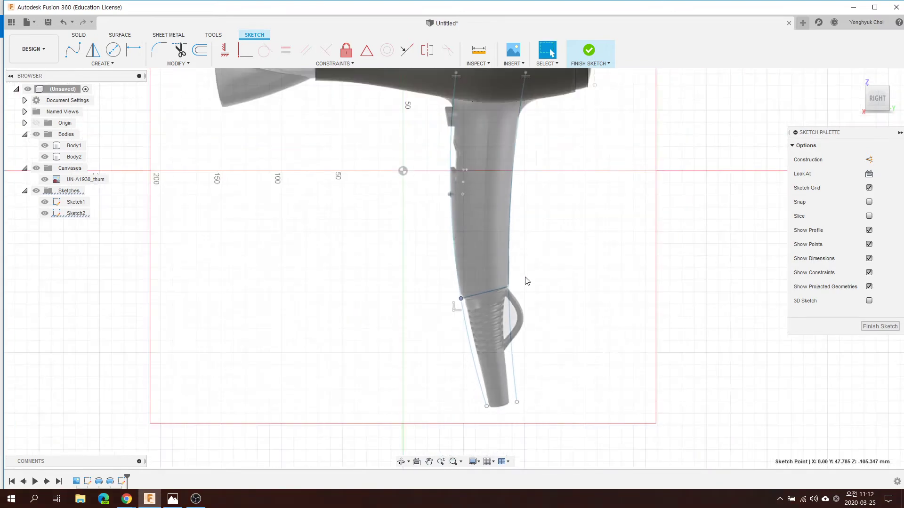
Finish Sketch2 and hide Body1, Body2 and Sketch1
{"action": "left_click", "coordinate": [873, 328]}
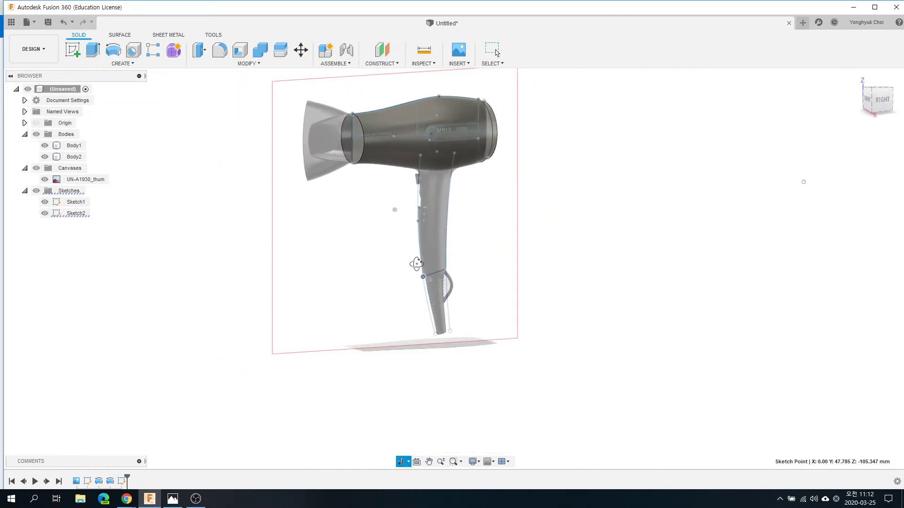
{"action": "left_click", "coordinate": [45, 146]}
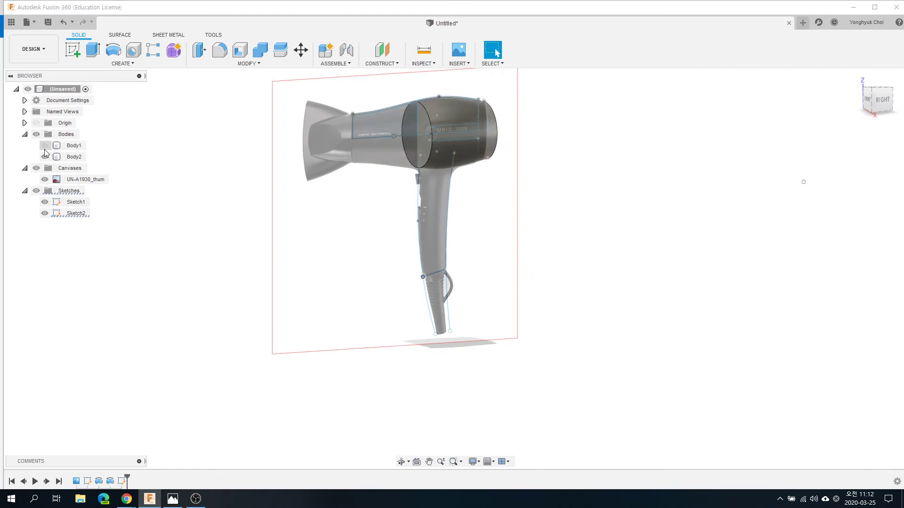
{"action": "left_click", "coordinate": [45, 156]}
{"action": "scroll", "coordinate": [421, 101], "scroll_direction": "down", "scroll_amount": 2}
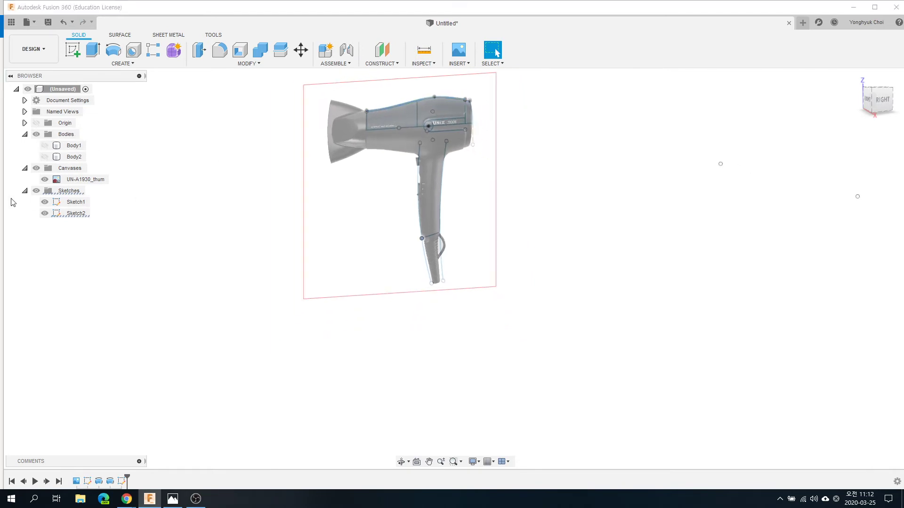
{"action": "left_click", "coordinate": [44, 202]}
{"action": "scroll", "coordinate": [445, 109], "scroll_direction": "down", "scroll_amount": 1}
{"action": "scroll", "coordinate": [445, 112], "scroll_direction": "up", "scroll_amount": 2}
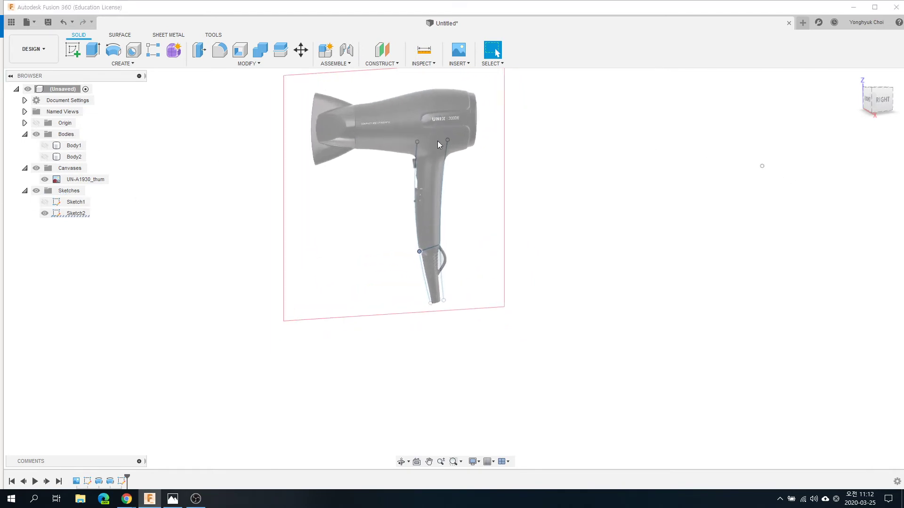
{"action": "scroll", "coordinate": [438, 143], "scroll_direction": "up", "scroll_amount": 3}
{"action": "middle_click_drag", "start_coordinate": [448, 175], "coordinate": [408, 195], "text": "shift"}
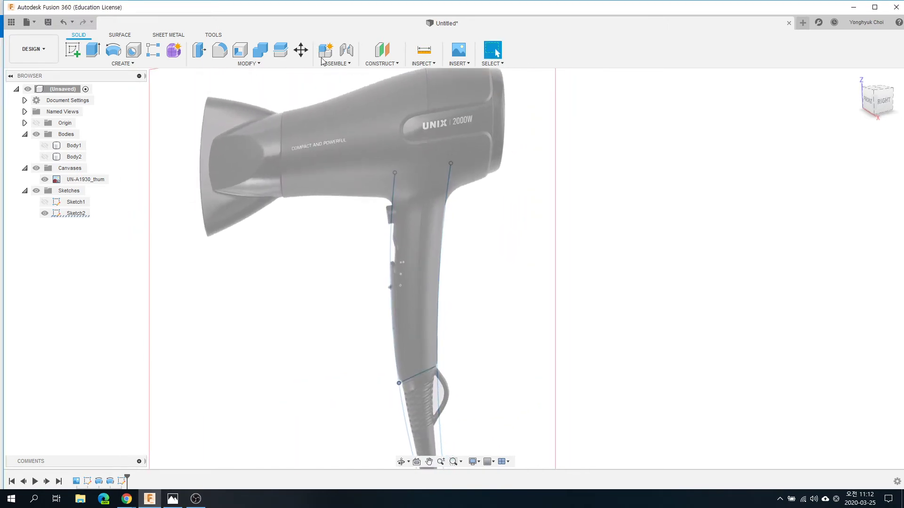
Create an Axis Through Two Points at the top ends of both handle curves, redoing a failed attempt
{"action": "left_click", "coordinate": [393, 64]}
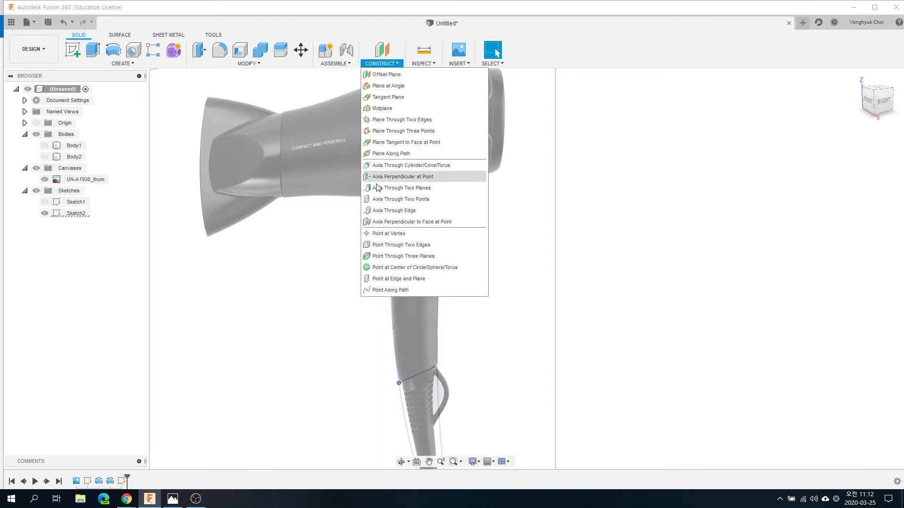
{"action": "left_click", "coordinate": [401, 199]}
{"action": "left_click", "coordinate": [395, 173]}
{"action": "left_click", "coordinate": [396, 172]}
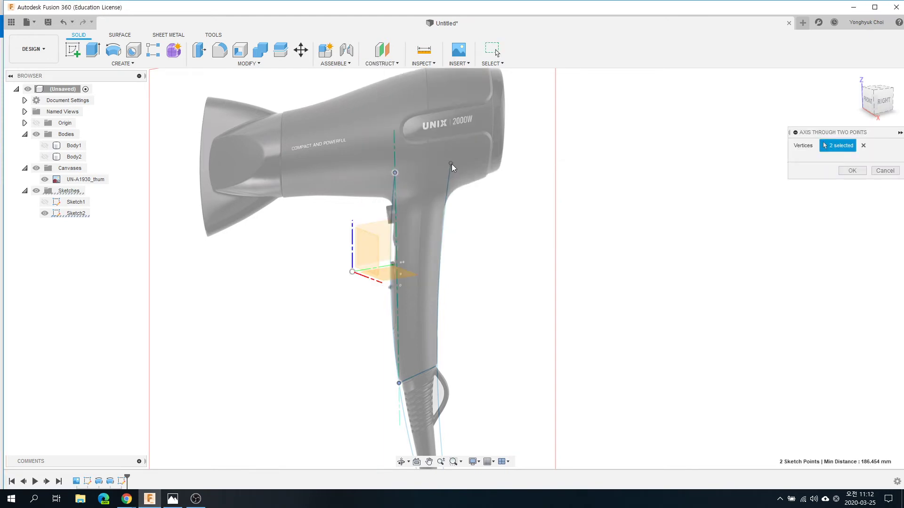
{"action": "left_click", "coordinate": [852, 171]}
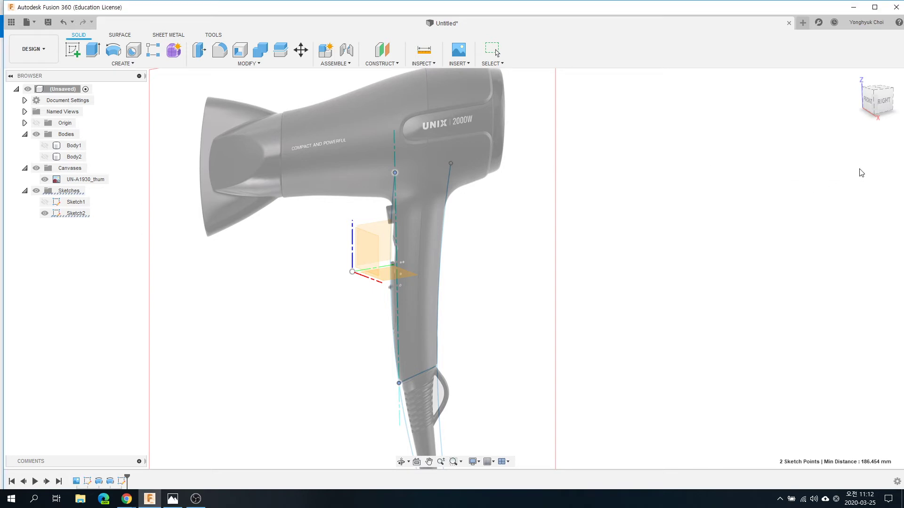
{"action": "left_click", "coordinate": [381, 63]}
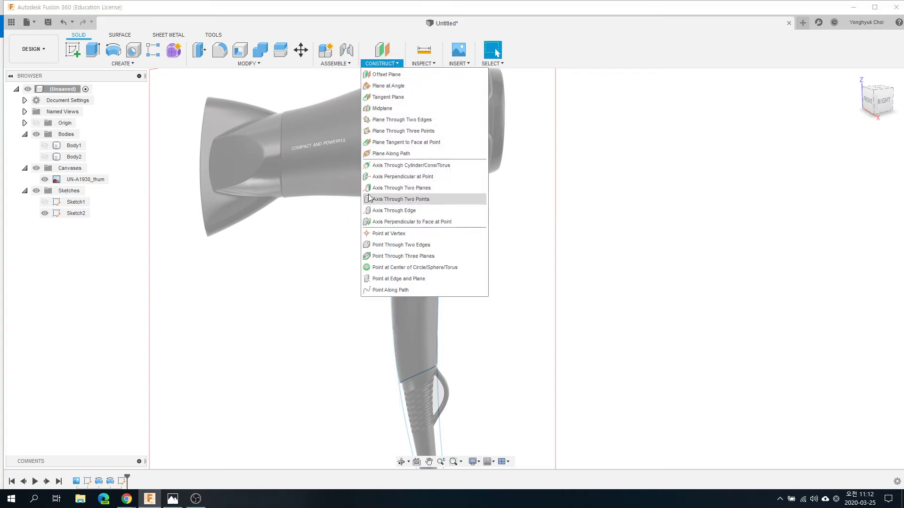
{"action": "left_click", "coordinate": [401, 199]}
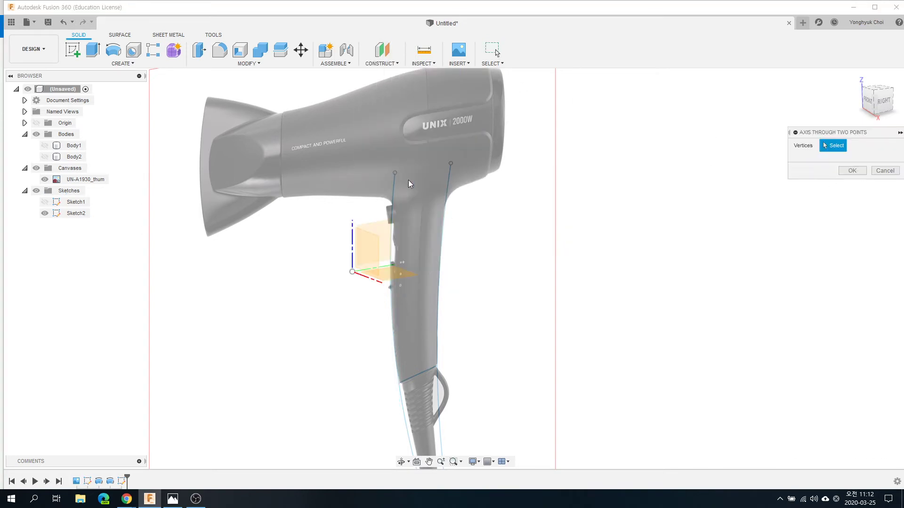
{"action": "left_click", "coordinate": [451, 163]}
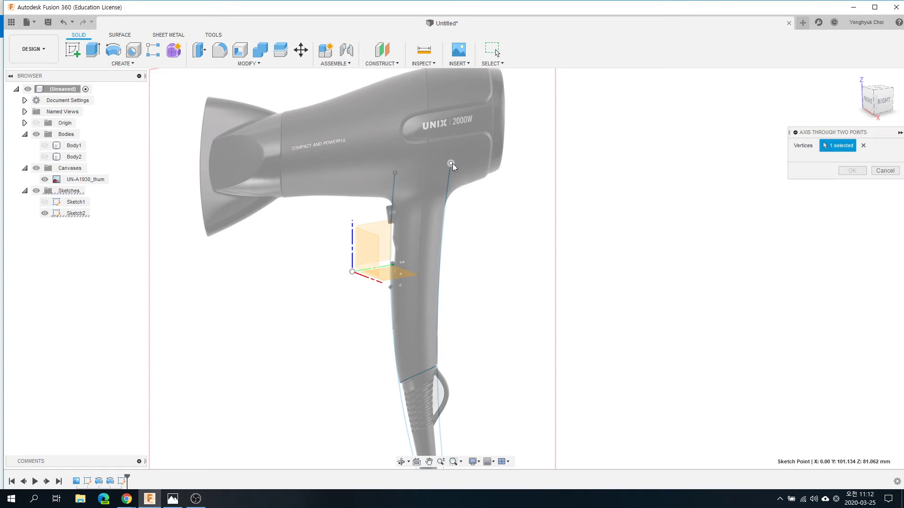
{"action": "left_click", "coordinate": [395, 173]}
{"action": "left_click", "coordinate": [853, 170]}
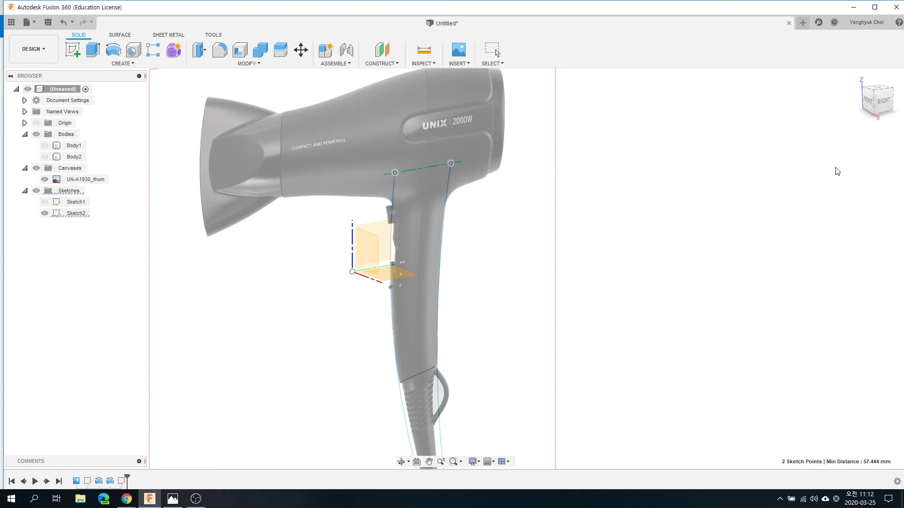
Add a Plane at Angle through the handle-top axis at 0 degrees
{"action": "left_click", "coordinate": [397, 64]}
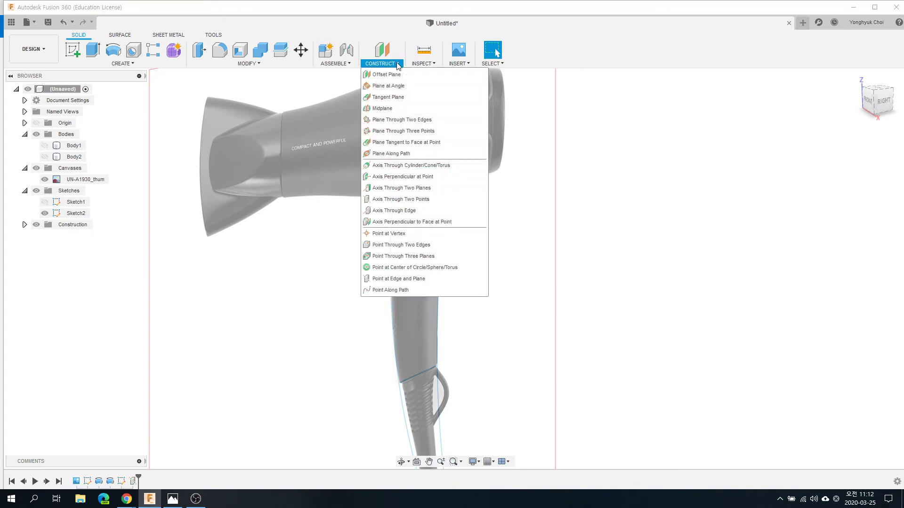
{"action": "left_click", "coordinate": [390, 87]}
{"action": "left_click", "coordinate": [420, 170]}
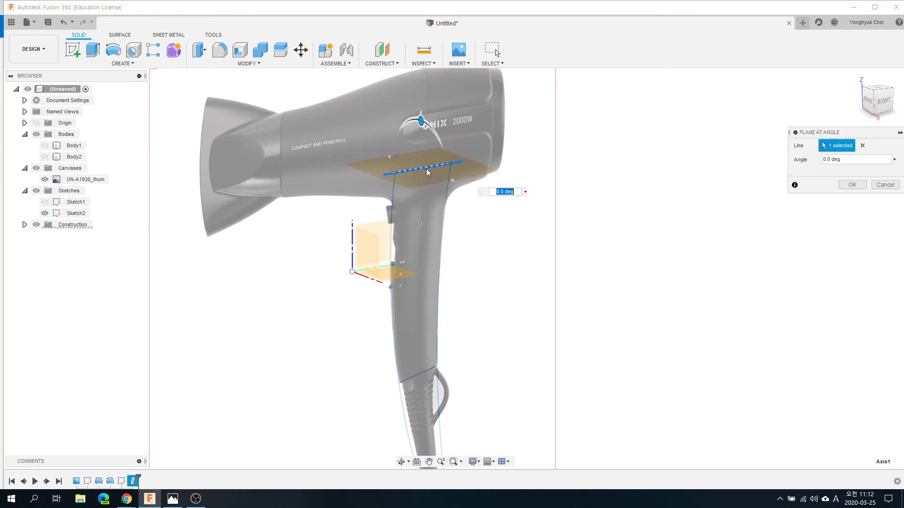
{"action": "left_click", "coordinate": [852, 185]}
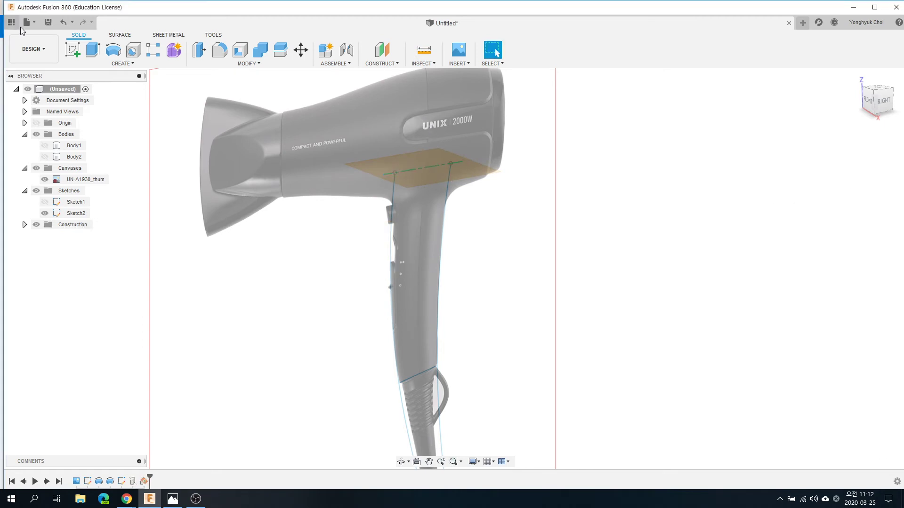
Start Sketch3 on the new angled plane
{"action": "left_click", "coordinate": [73, 49]}
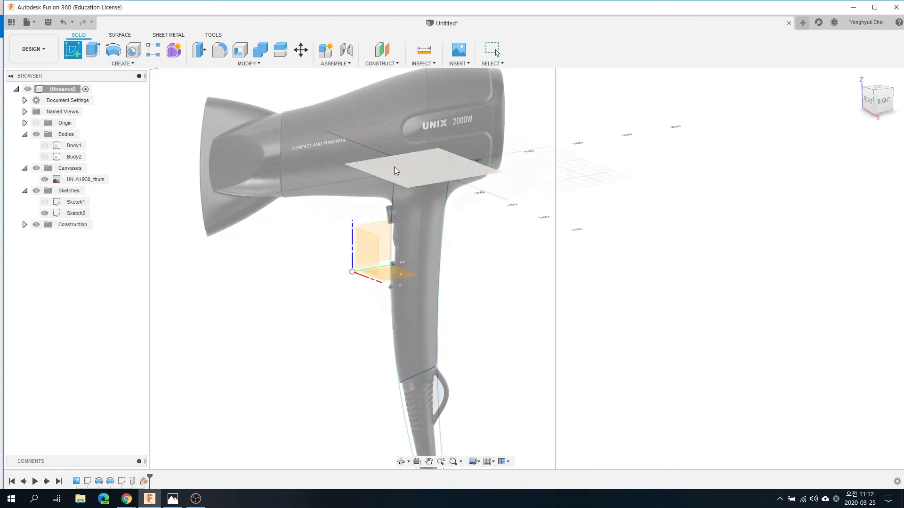
{"action": "left_click", "coordinate": [468, 167]}
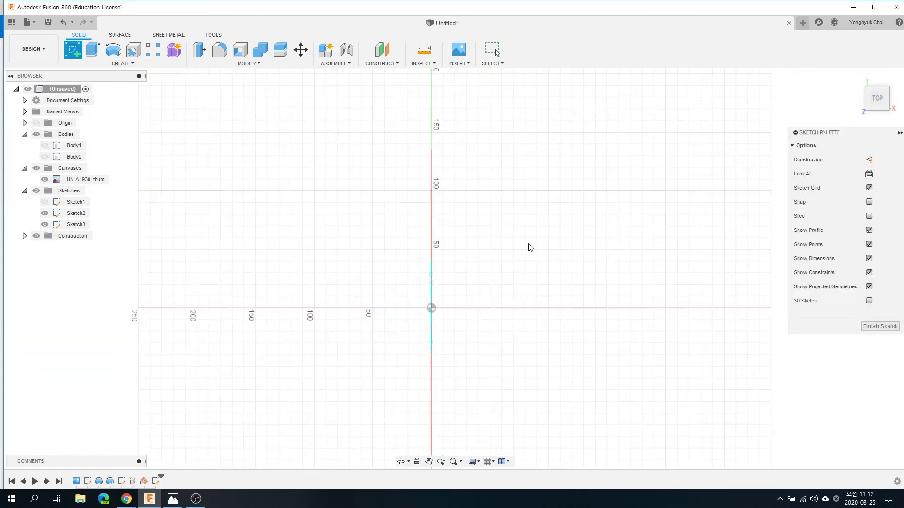
{"action": "middle_click_drag", "start_coordinate": [464, 256], "coordinate": [429, 217], "text": "shift"}
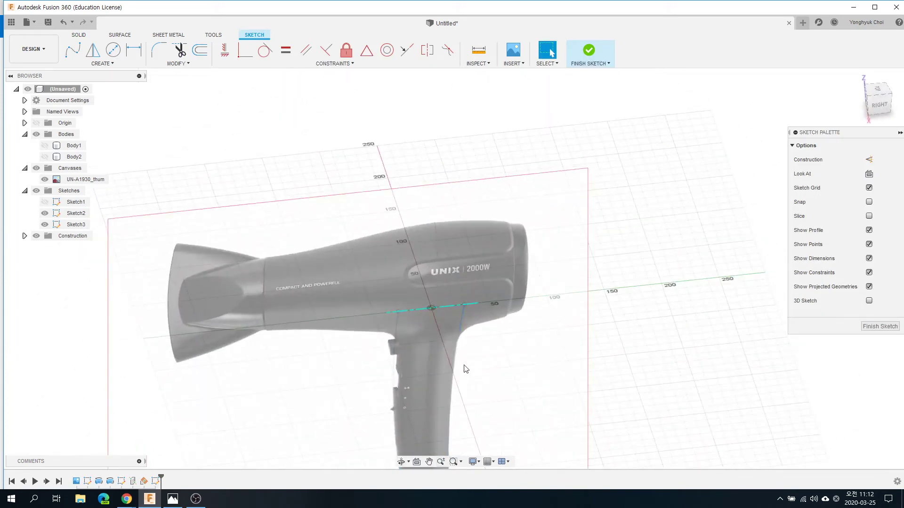
{"action": "scroll", "coordinate": [400, 329], "scroll_direction": "up", "scroll_amount": 3}
{"action": "scroll", "coordinate": [303, 307], "scroll_direction": "up", "scroll_amount": 3}
{"action": "scroll", "coordinate": [303, 307], "scroll_direction": "up", "scroll_amount": 2}
Intersect the left and right handle side curves into Sketch3
{"action": "left_click", "coordinate": [114, 64]}
{"action": "mouse_move", "coordinate": [92, 239]}
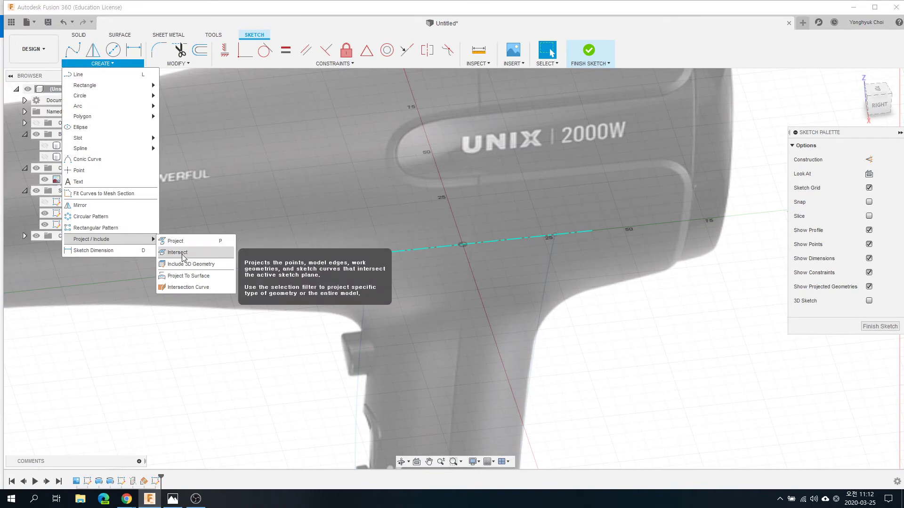
{"action": "left_click", "coordinate": [183, 257]}
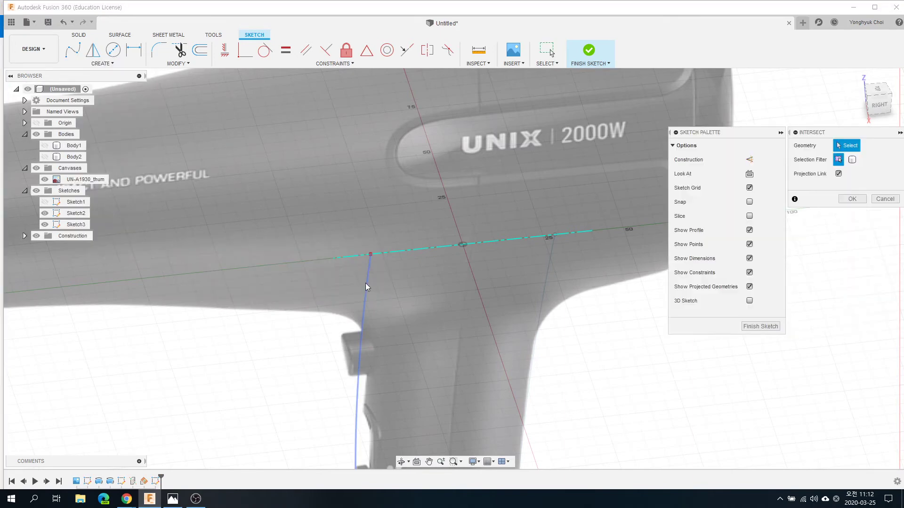
{"action": "left_click", "coordinate": [366, 284]}
{"action": "left_click", "coordinate": [550, 264]}
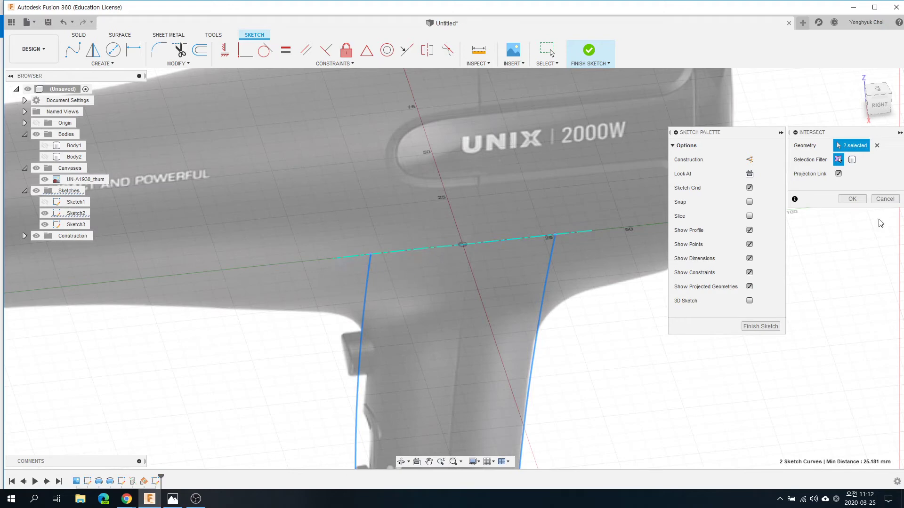
{"action": "left_click", "coordinate": [850, 200]}
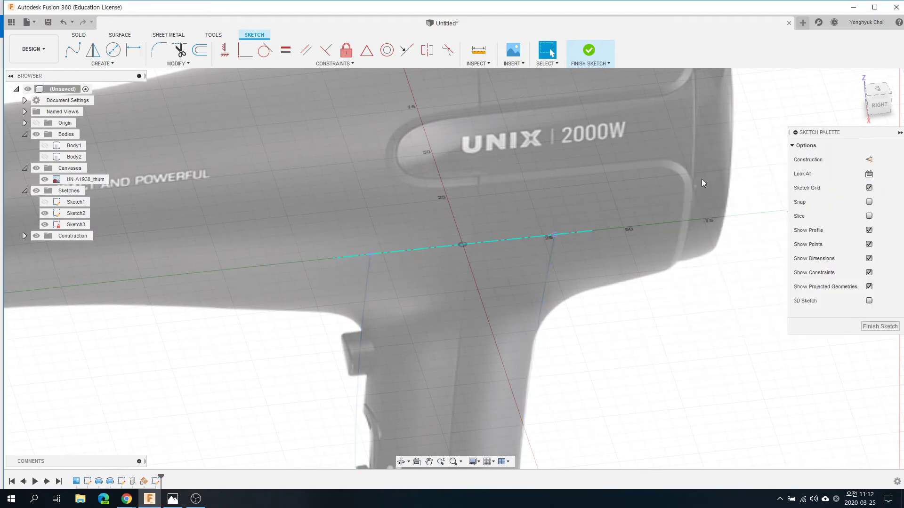
Draw an ellipse centred on the sketch origin and view it from the top
{"action": "left_click", "coordinate": [113, 64]}
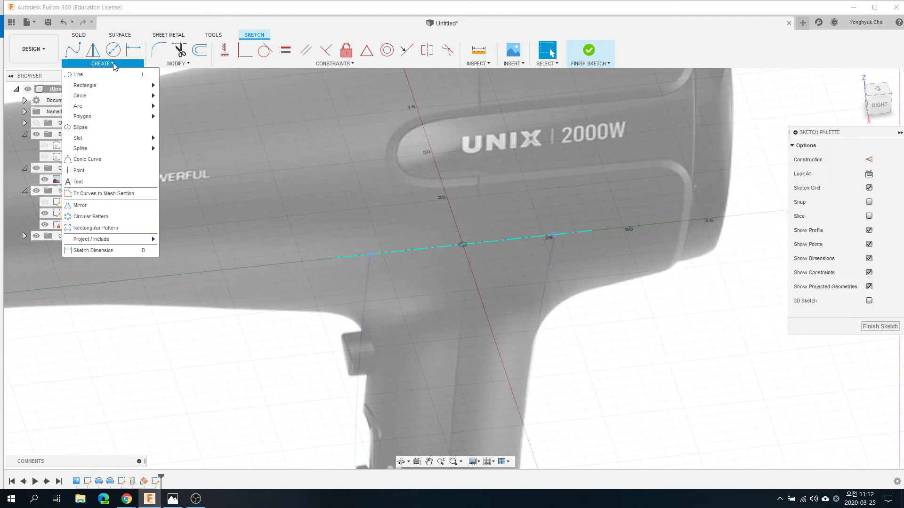
{"action": "left_click", "coordinate": [80, 127]}
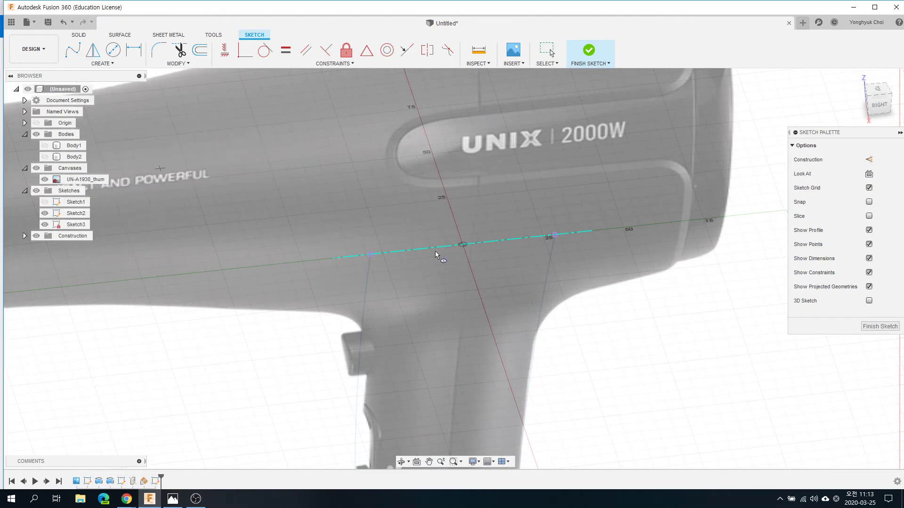
{"action": "left_click", "coordinate": [463, 245]}
{"action": "left_click", "coordinate": [372, 255]}
{"action": "left_click", "coordinate": [444, 207]}
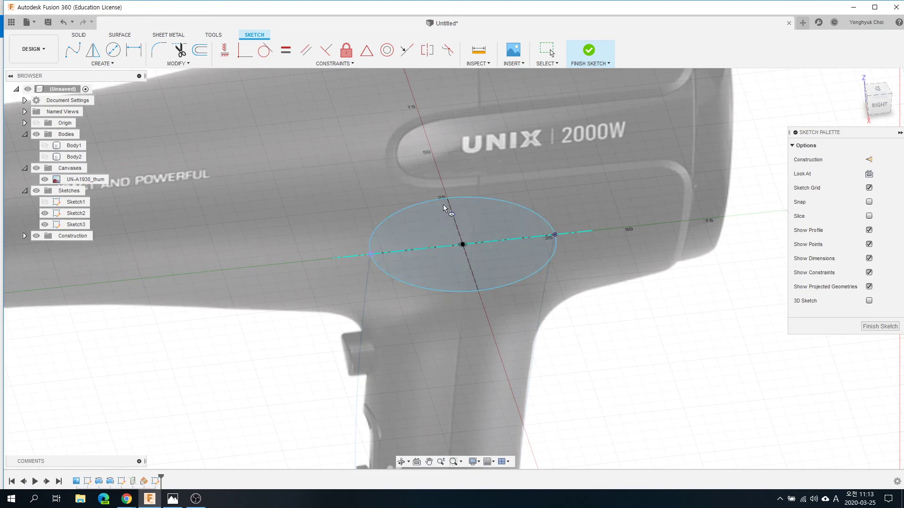
{"action": "left_click", "coordinate": [878, 90]}
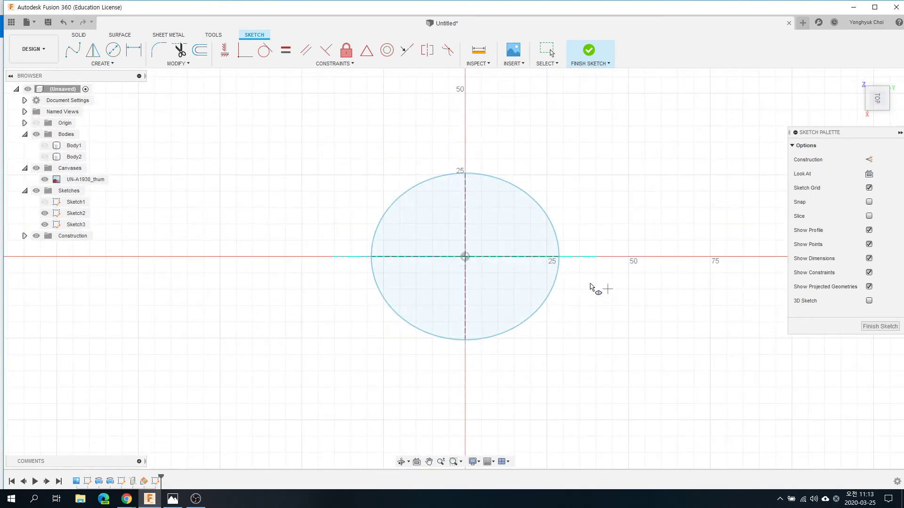
Dimension the ellipse's vertical axis to 50.00 mm
{"action": "key", "text": "d"}
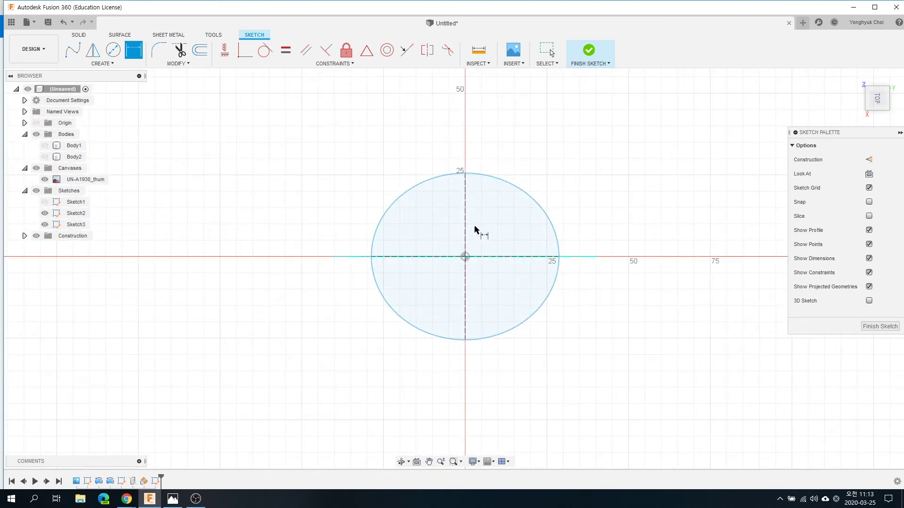
{"action": "left_click", "coordinate": [465, 227]}
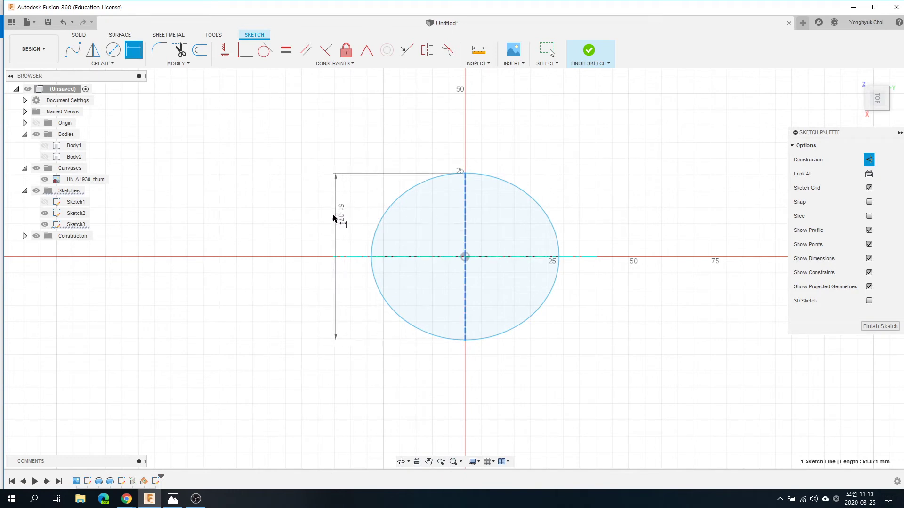
{"action": "left_click", "coordinate": [332, 216]}
{"action": "type", "text": "50"}
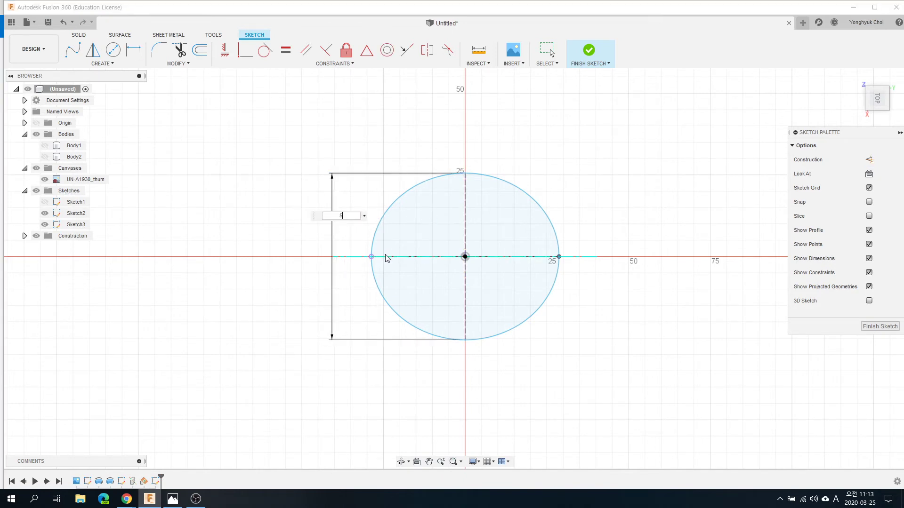
{"action": "key", "text": "Return"}
{"action": "key", "text": "d"}
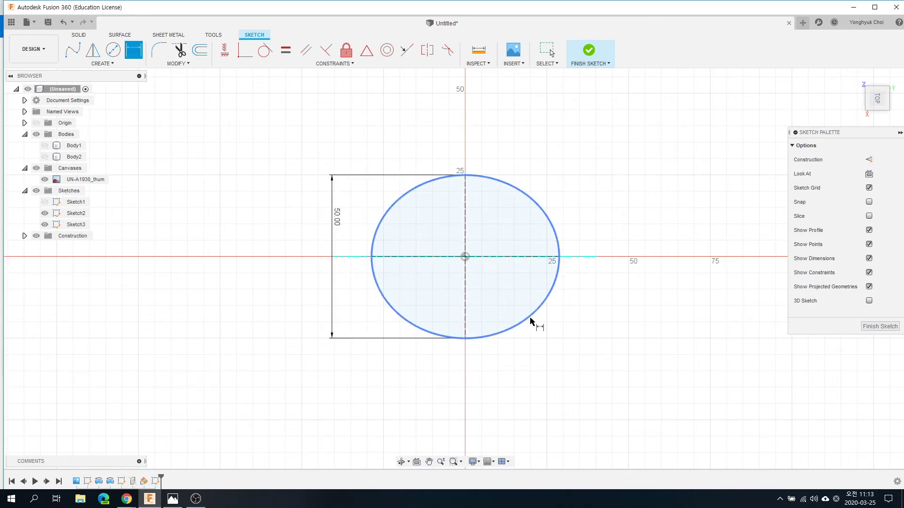
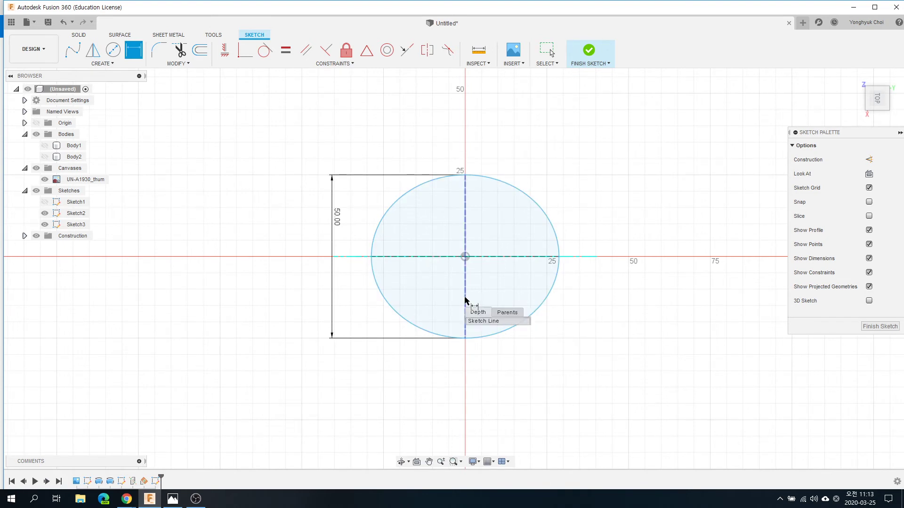
Discard a trial width dimension and change the ellipse height dimension from 50 to 48 mm
{"action": "left_click", "coordinate": [429, 258]}
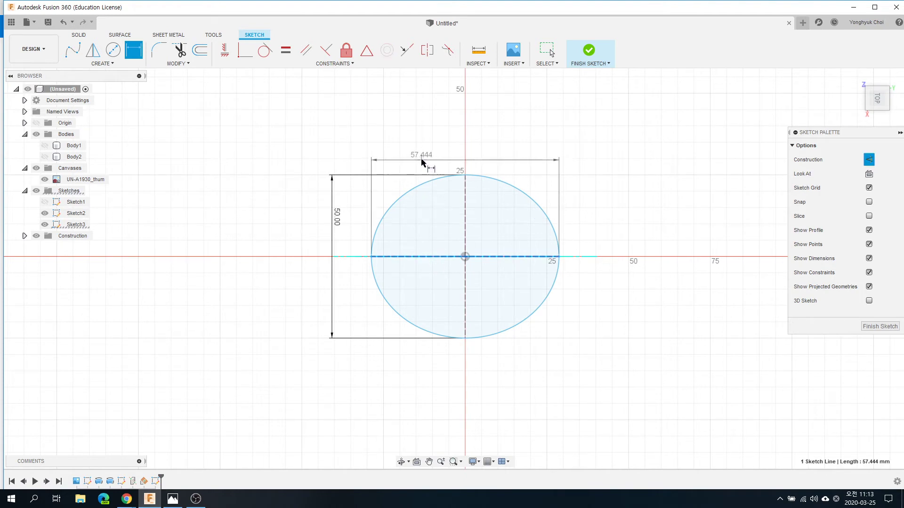
{"action": "left_click", "coordinate": [440, 146]}
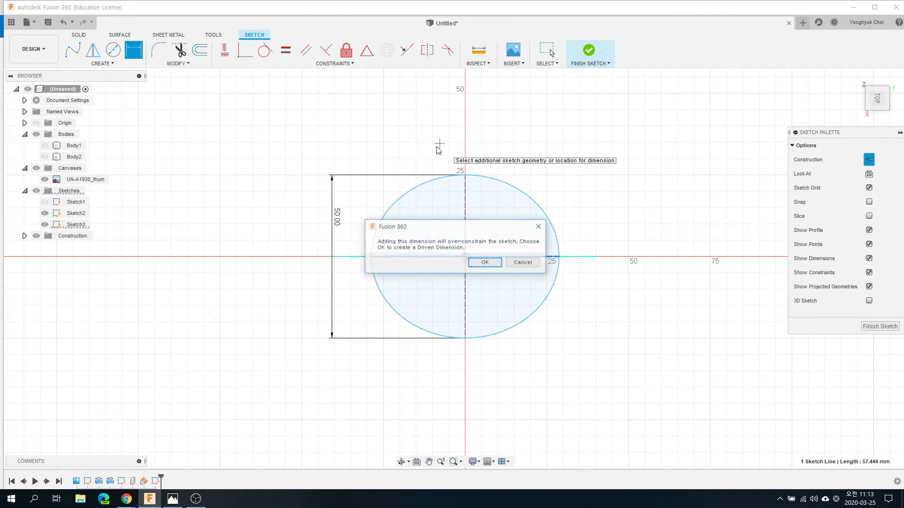
{"action": "left_click", "coordinate": [520, 262]}
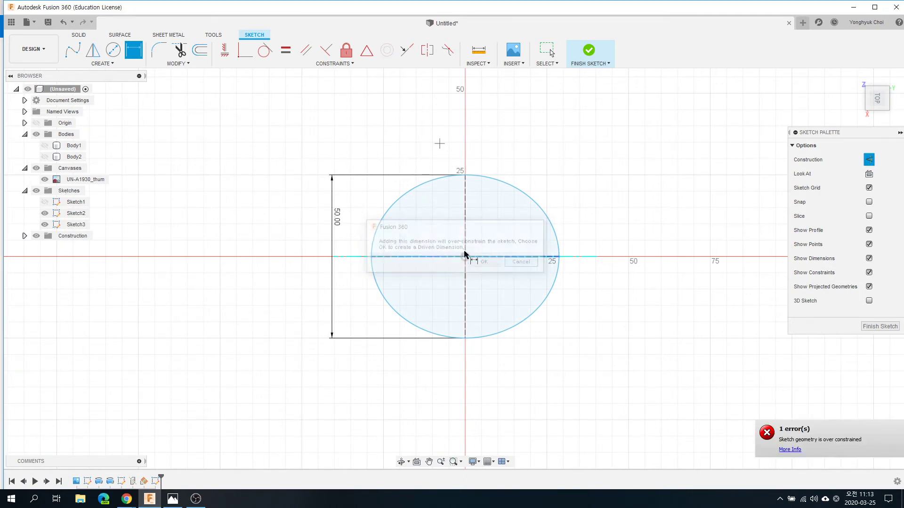
{"action": "left_click", "coordinate": [340, 224]}
{"action": "type", "text": "48"}
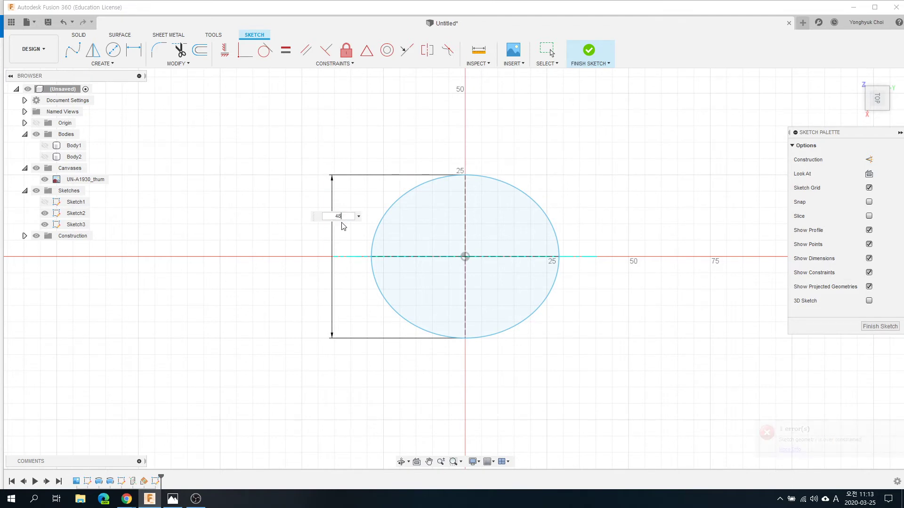
{"action": "key", "text": "Return"}
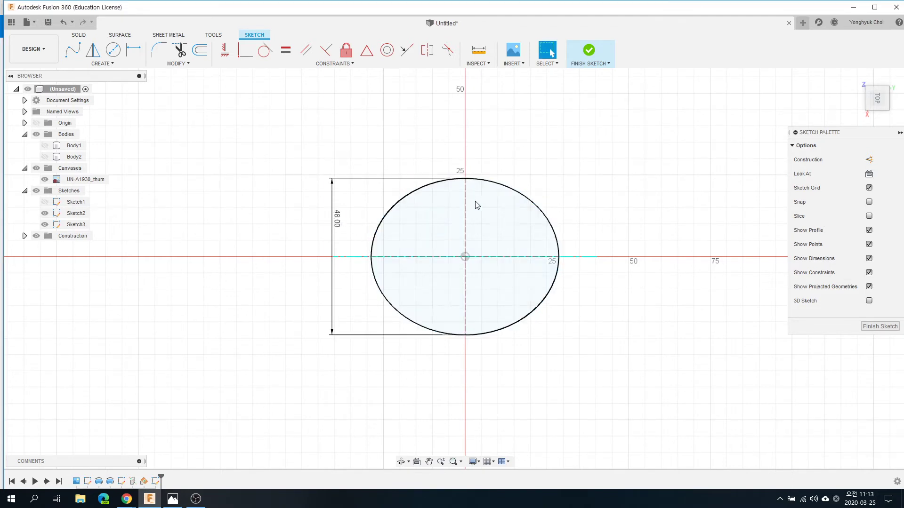
Finish the ellipse sketch and zoom in on the dryer's handle in 3D
{"action": "left_click", "coordinate": [589, 52]}
{"action": "mouse_move", "coordinate": [577, 258]}
{"action": "middle_mouse_down", "text": "shift"}
{"action": "mouse_move", "coordinate": [597, 210]}
{"action": "mouse_move", "coordinate": [563, 190]}
{"action": "mouse_move", "coordinate": [601, 122]}
{"action": "middle_mouse_up", "text": "shift"}
{"action": "scroll", "coordinate": [600, 121], "scroll_direction": "down", "scroll_amount": 4}
{"action": "scroll", "coordinate": [611, 369], "scroll_direction": "up", "scroll_amount": 3}
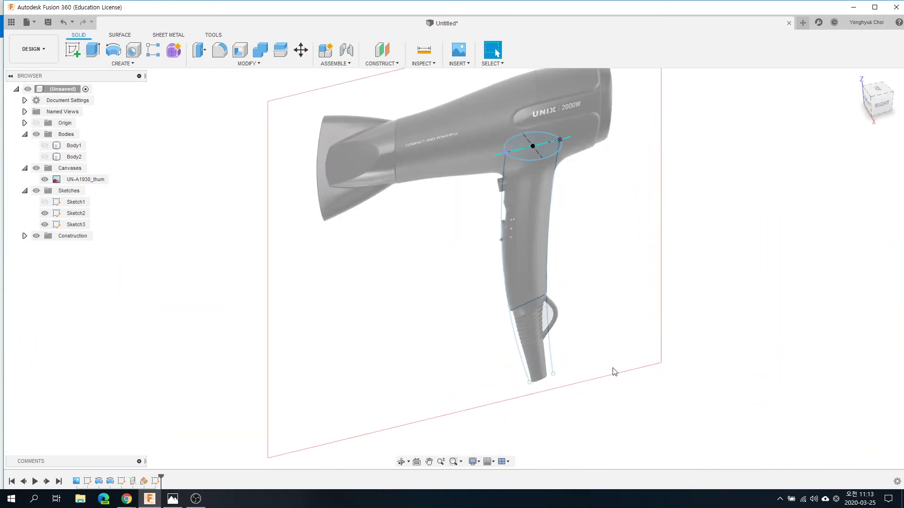
{"action": "scroll", "coordinate": [581, 309], "scroll_direction": "up", "scroll_amount": 1}
{"action": "scroll", "coordinate": [561, 262], "scroll_direction": "up", "scroll_amount": 1}
{"action": "scroll", "coordinate": [561, 262], "scroll_direction": "up", "scroll_amount": 1}
{"action": "scroll", "coordinate": [561, 263], "scroll_direction": "up", "scroll_amount": 1}
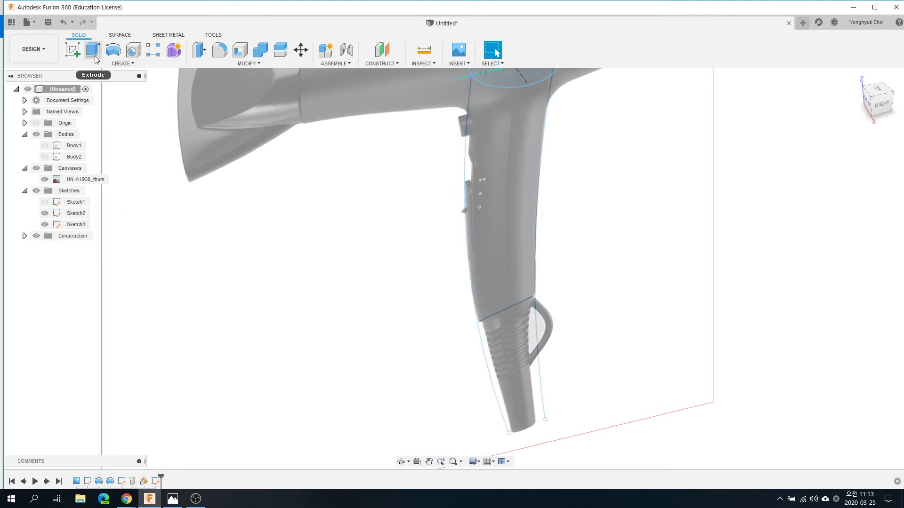
Add a construction axis through both ends of the handle's lower joint line
{"action": "left_click", "coordinate": [389, 64]}
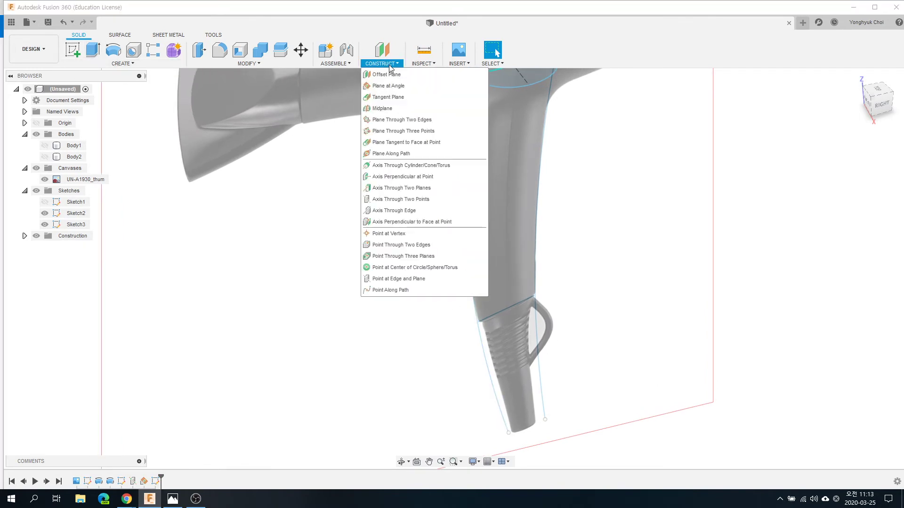
{"action": "left_click", "coordinate": [384, 200]}
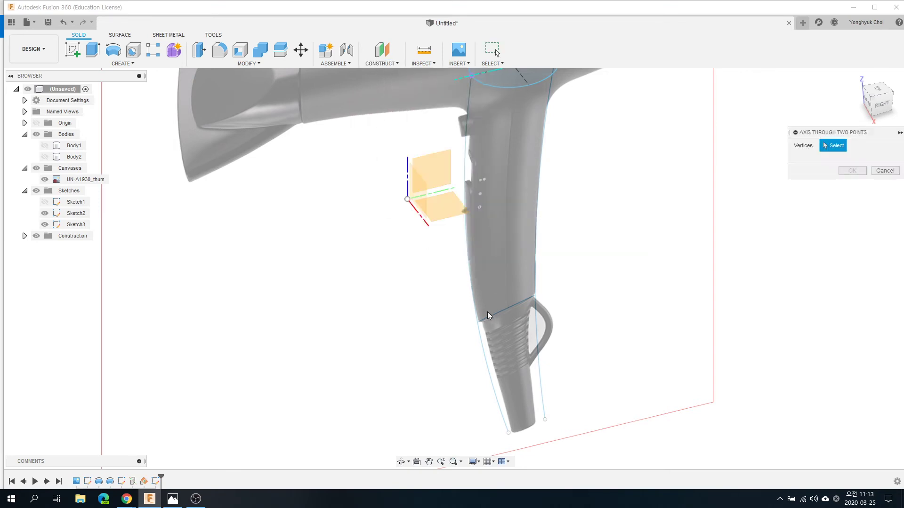
{"action": "left_click", "coordinate": [478, 322]}
{"action": "left_click", "coordinate": [535, 295]}
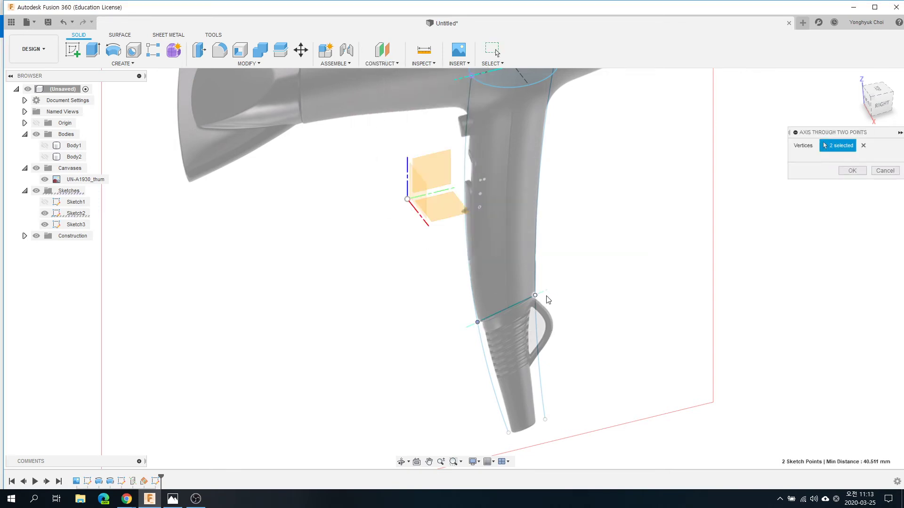
{"action": "left_click", "coordinate": [851, 171]}
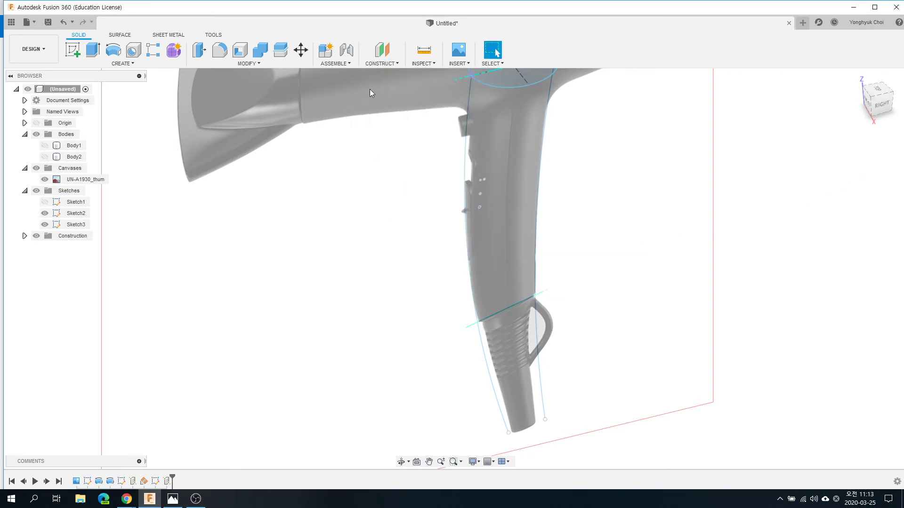
Build a 0° angled construction plane on the handle's lower joint line
{"action": "left_click", "coordinate": [395, 64]}
{"action": "left_click", "coordinate": [396, 85]}
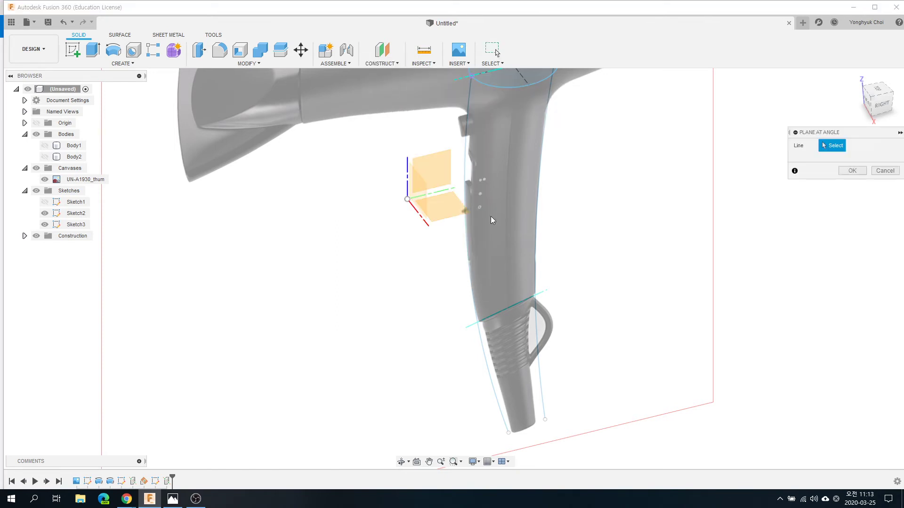
{"action": "left_click", "coordinate": [512, 304]}
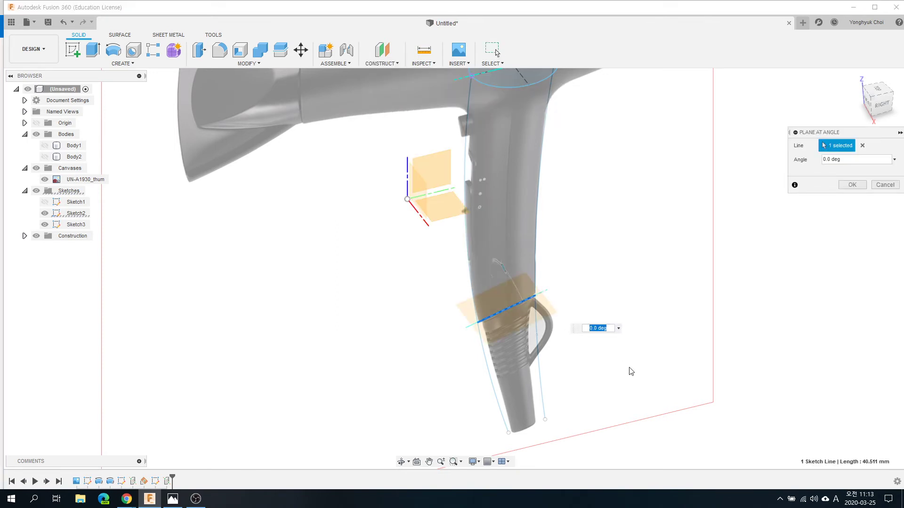
{"action": "mouse_move", "coordinate": [629, 369]}
{"action": "middle_mouse_down", "text": "shift"}
{"action": "mouse_move", "coordinate": [674, 363]}
{"action": "mouse_move", "coordinate": [666, 365]}
{"action": "middle_mouse_up", "text": "shift"}
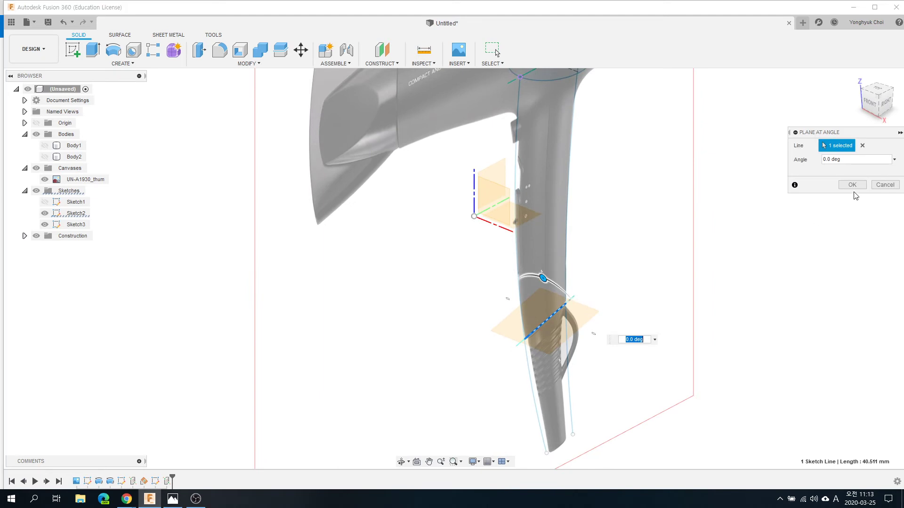
{"action": "left_click", "coordinate": [852, 184]}
{"action": "mouse_move", "coordinate": [842, 194]}
{"action": "middle_mouse_down", "text": "shift"}
{"action": "mouse_move", "coordinate": [697, 302]}
{"action": "mouse_move", "coordinate": [629, 321]}
{"action": "middle_mouse_up", "text": "shift"}
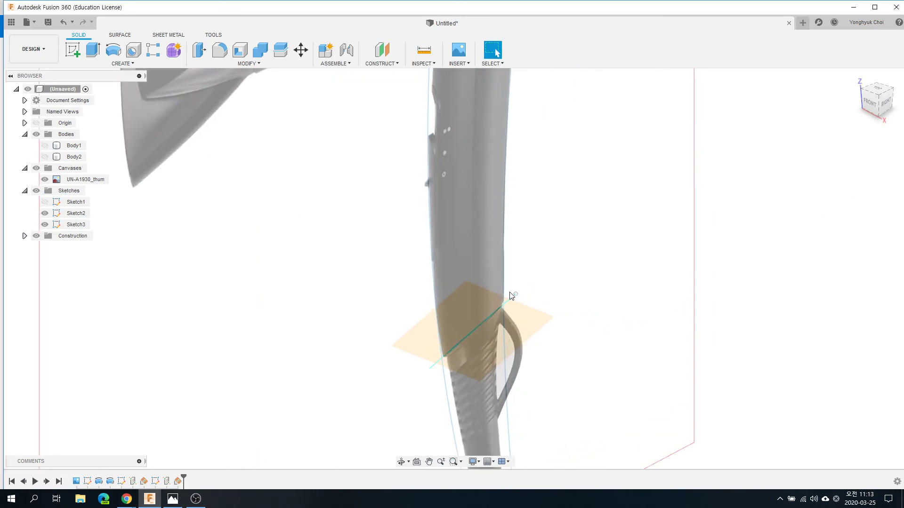
{"action": "left_click", "coordinate": [122, 63]}
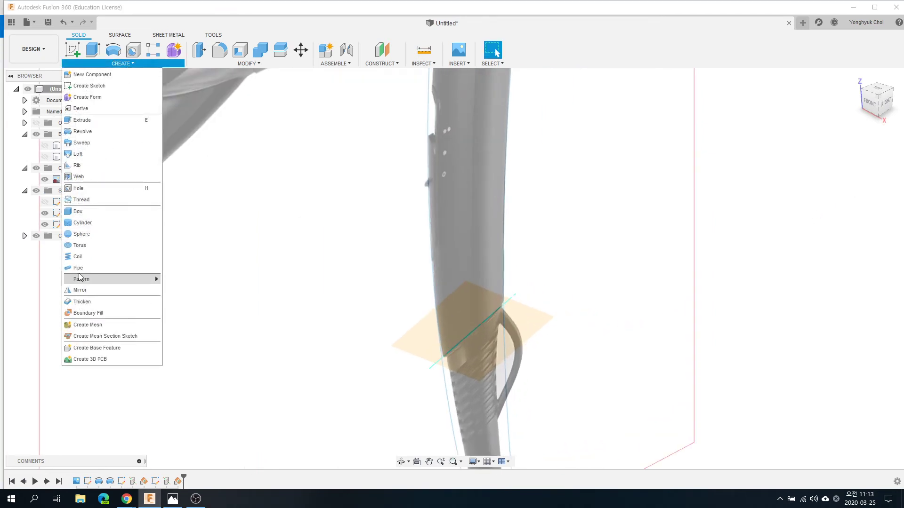
Start a sketch on the angled plane and intersect both bodies into it
{"action": "left_click", "coordinate": [72, 54]}
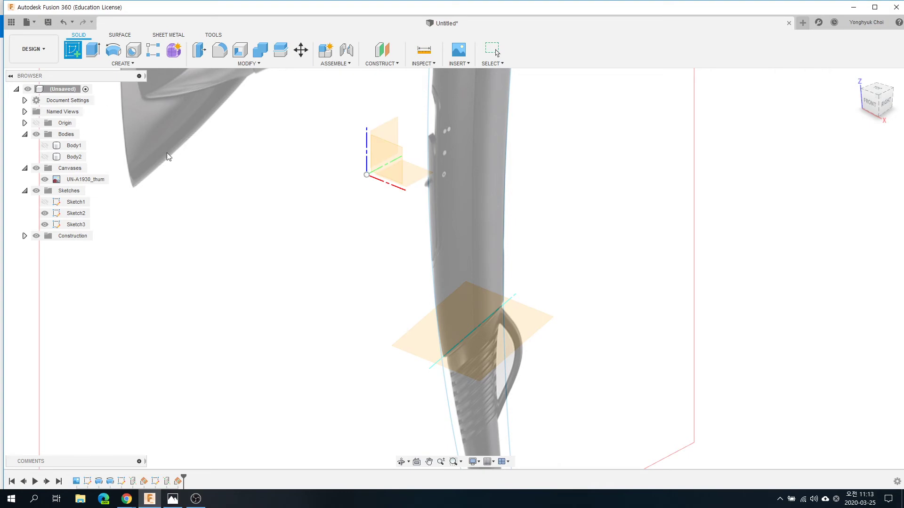
{"action": "left_click", "coordinate": [540, 334]}
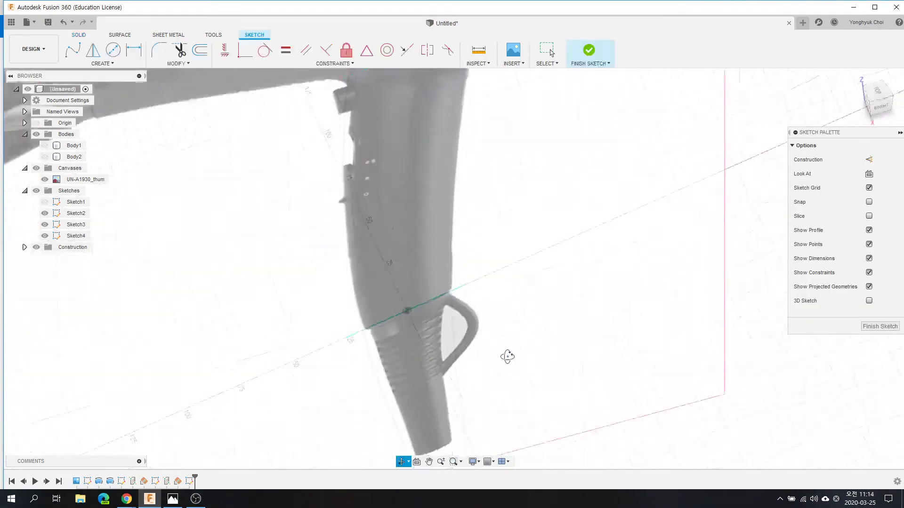
{"action": "left_click", "coordinate": [101, 60]}
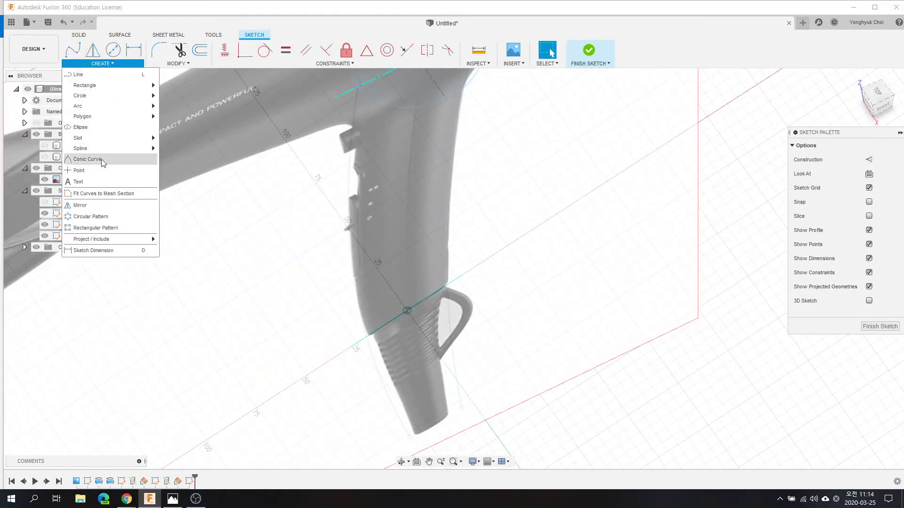
{"action": "mouse_move", "coordinate": [98, 238]}
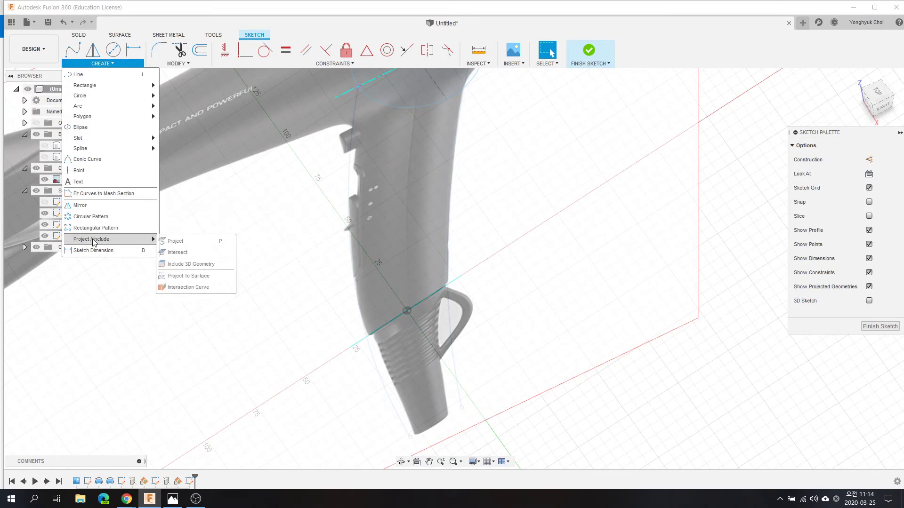
{"action": "left_click", "coordinate": [177, 252]}
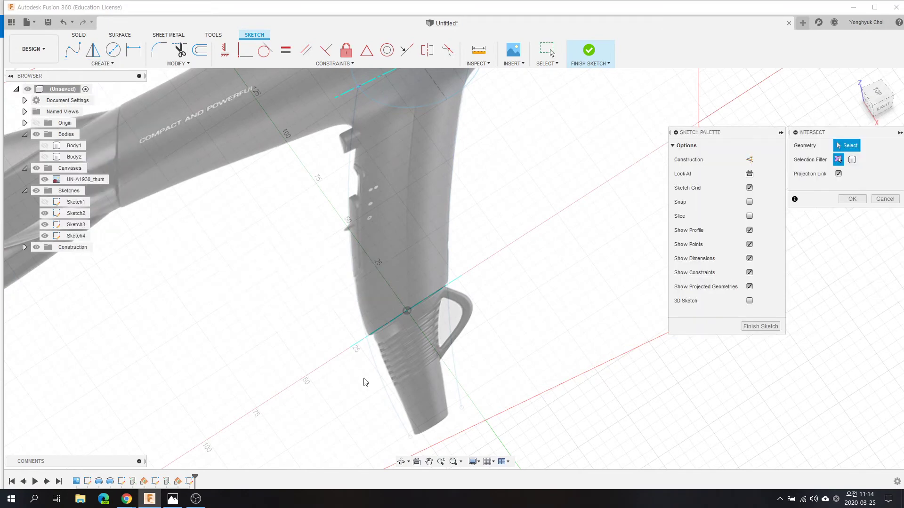
{"action": "left_click", "coordinate": [366, 366]}
{"action": "left_click", "coordinate": [451, 314]}
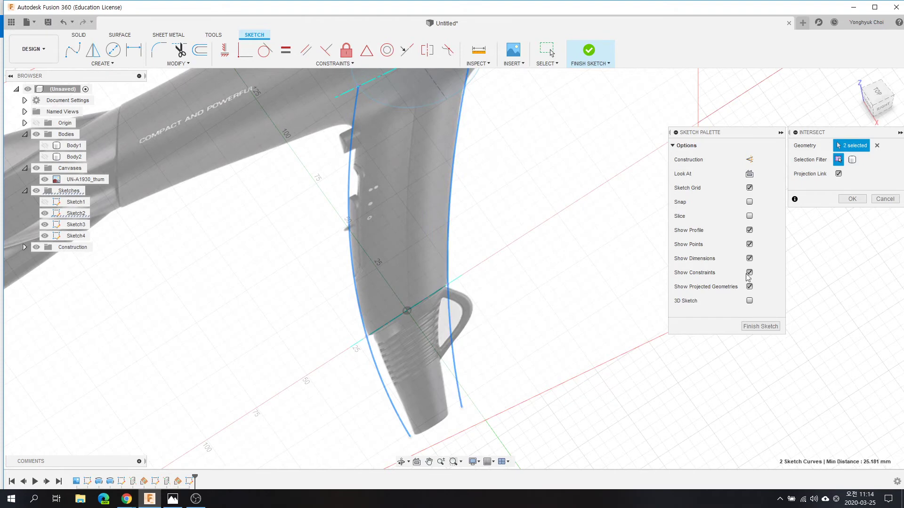
{"action": "left_click", "coordinate": [852, 200]}
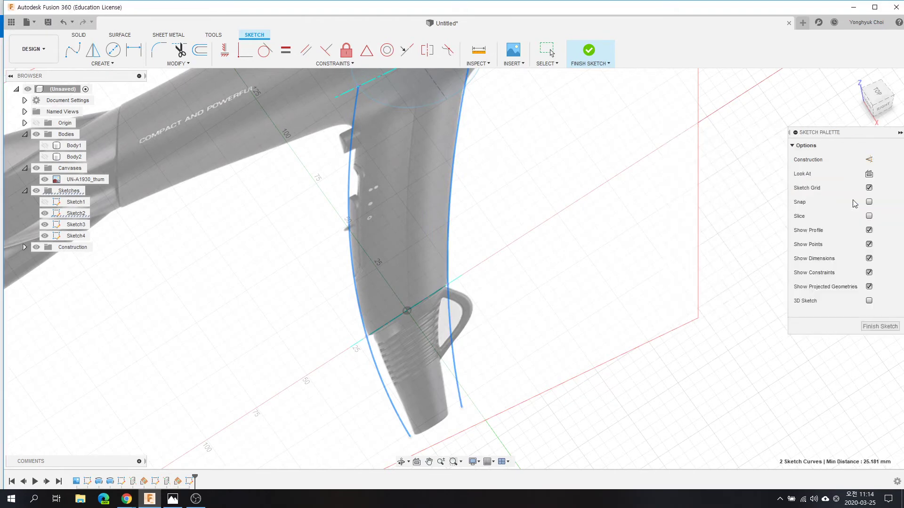
Draw a center-diameter circle from the joint line's midpoint to its end, then finish the sketch
{"action": "left_click", "coordinate": [113, 62]}
{"action": "mouse_move", "coordinate": [80, 95]}
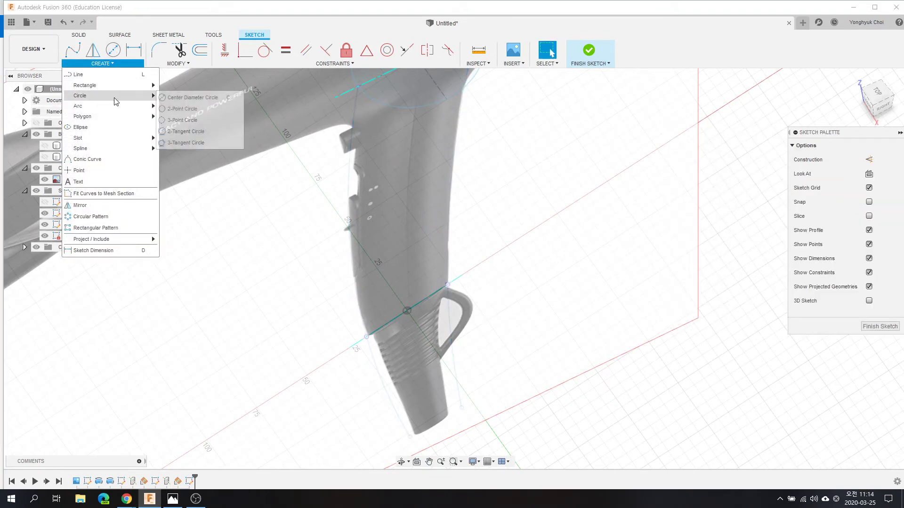
{"action": "left_click", "coordinate": [205, 97]}
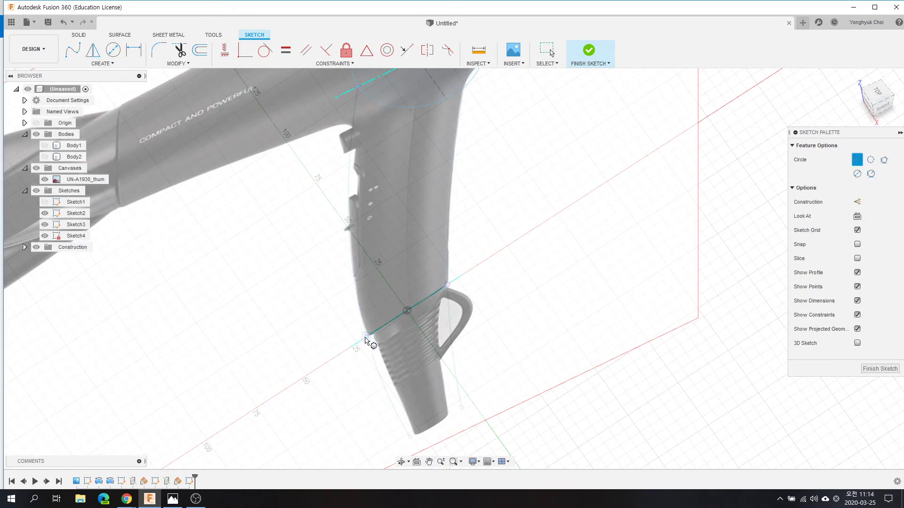
{"action": "left_click", "coordinate": [407, 311]}
{"action": "left_click", "coordinate": [448, 285]}
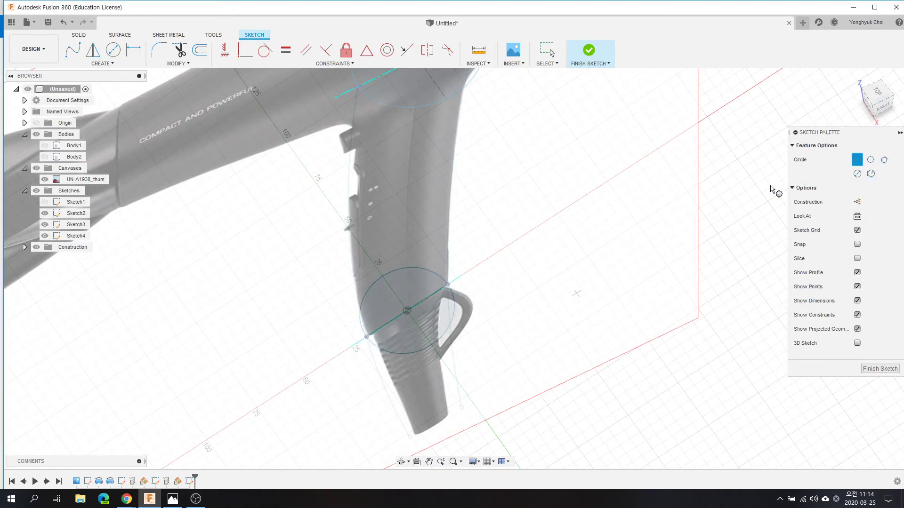
{"action": "left_click", "coordinate": [588, 50]}
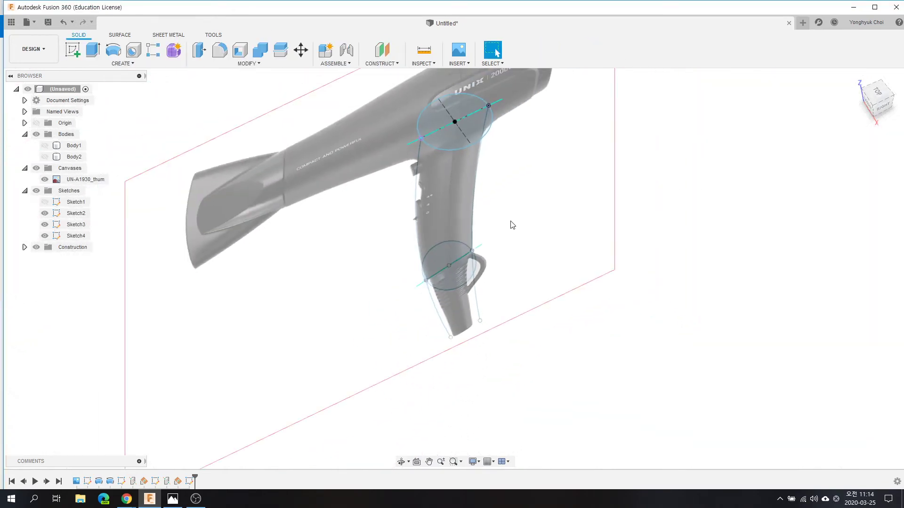
Add a construction axis through two points across the handle's bottom end
{"action": "scroll", "coordinate": [487, 284], "scroll_direction": "up", "scroll_amount": 2}
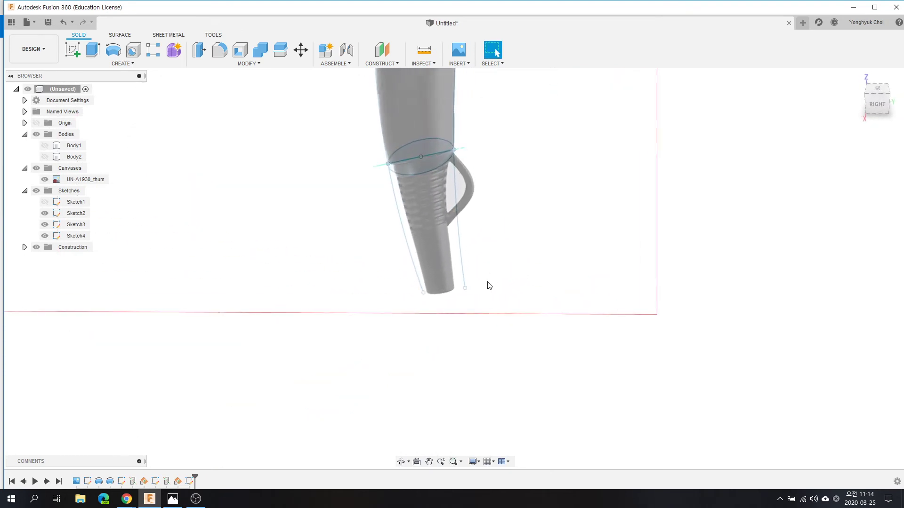
{"action": "scroll", "coordinate": [485, 288], "scroll_direction": "up", "scroll_amount": 2}
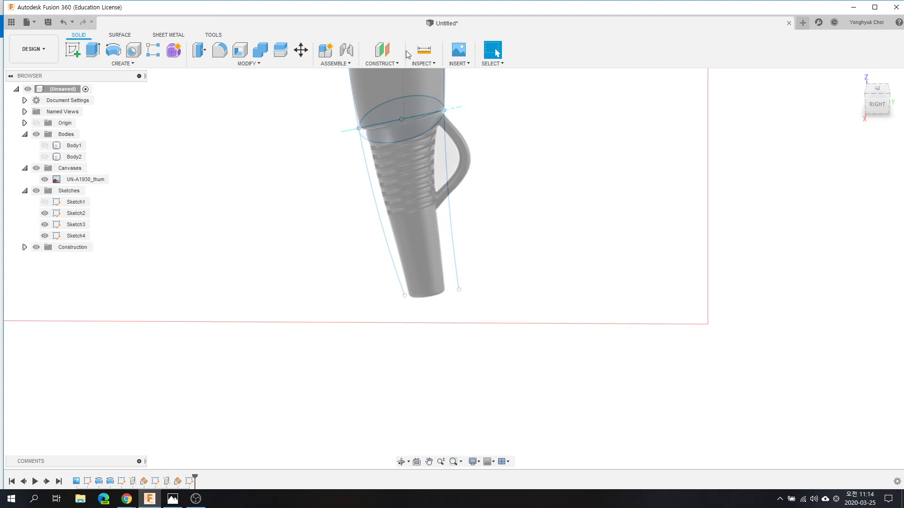
{"action": "left_click", "coordinate": [423, 62]}
{"action": "left_click", "coordinate": [382, 61]}
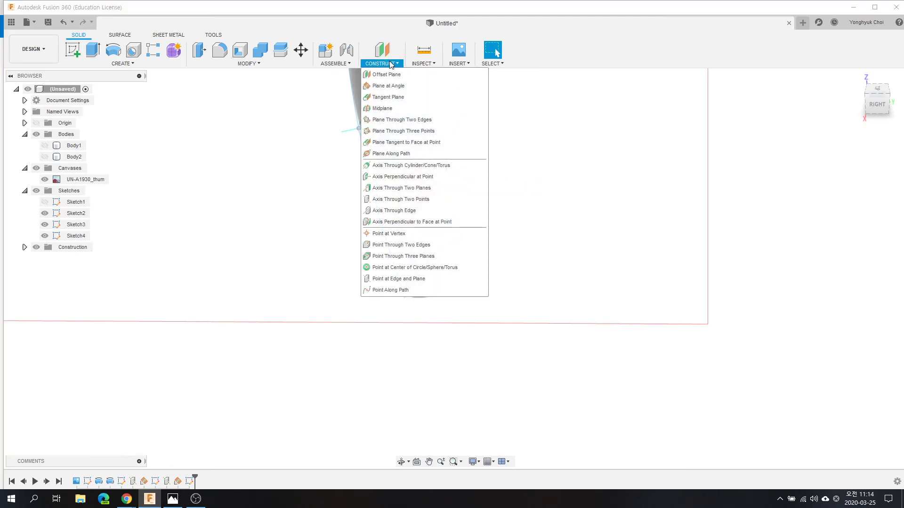
{"action": "left_click", "coordinate": [379, 200]}
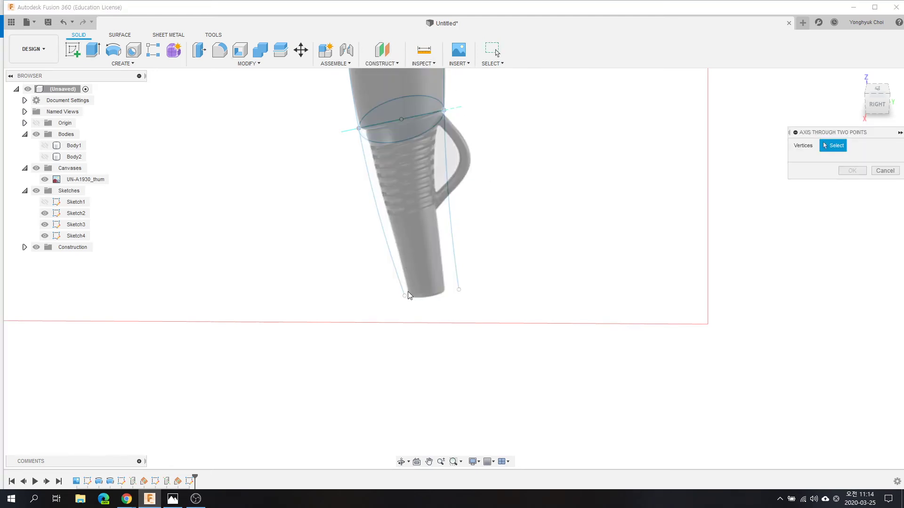
{"action": "left_click", "coordinate": [404, 297]}
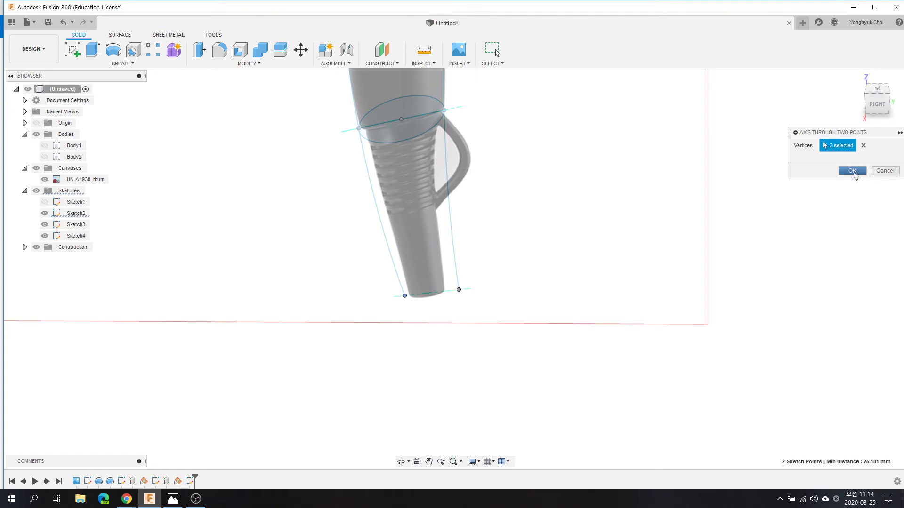
{"action": "left_click", "coordinate": [853, 171]}
Build a 0° angled plane hinged on the new bottom-end axis
{"action": "left_click", "coordinate": [381, 63]}
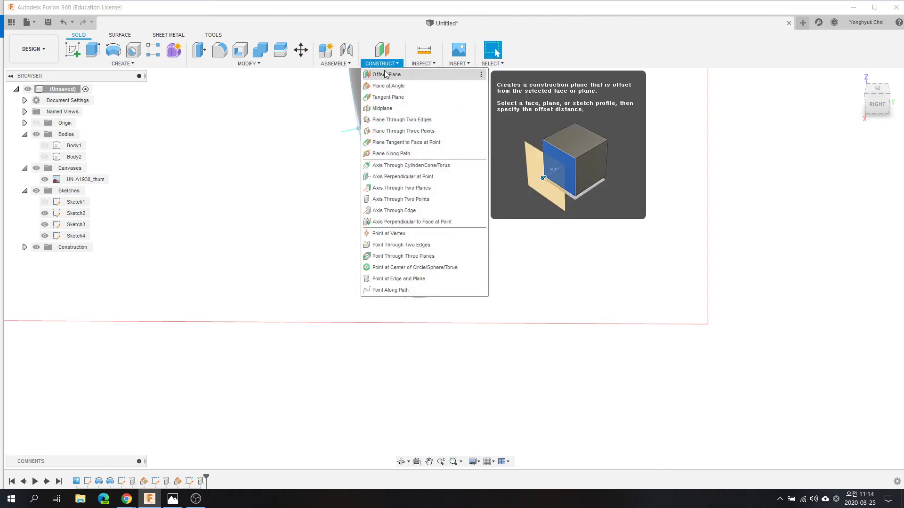
{"action": "left_click", "coordinate": [385, 86]}
{"action": "left_click", "coordinate": [438, 294]}
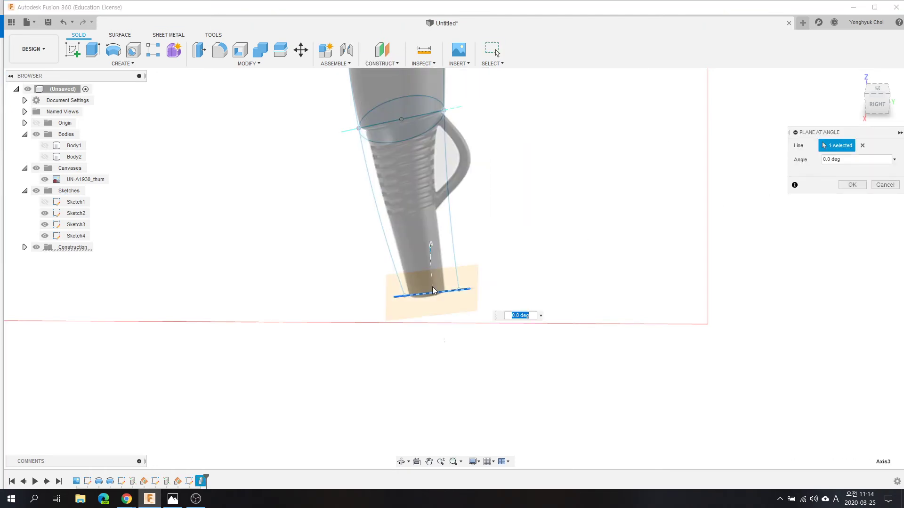
{"action": "left_click", "coordinate": [852, 185]}
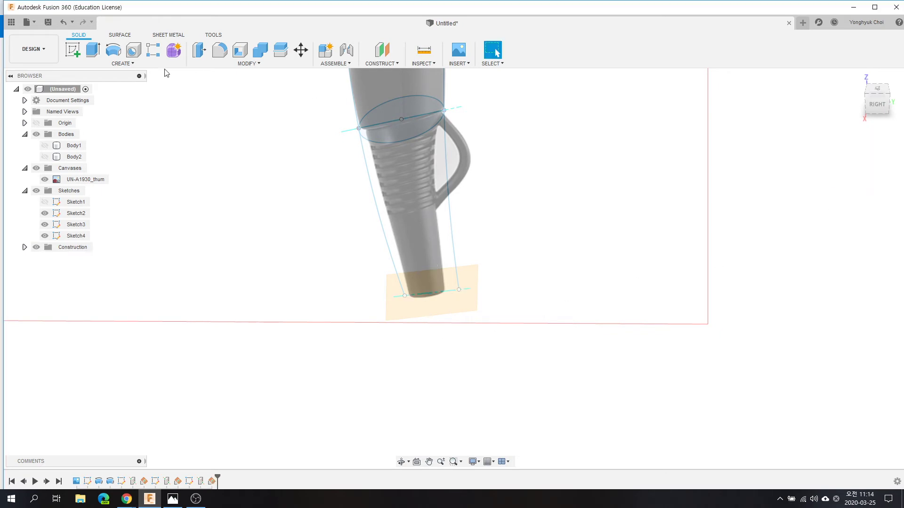
{"action": "left_click", "coordinate": [73, 50]}
Sketch on the new plane and intersect the handle's left and right outlines into it
{"action": "left_click", "coordinate": [440, 323]}
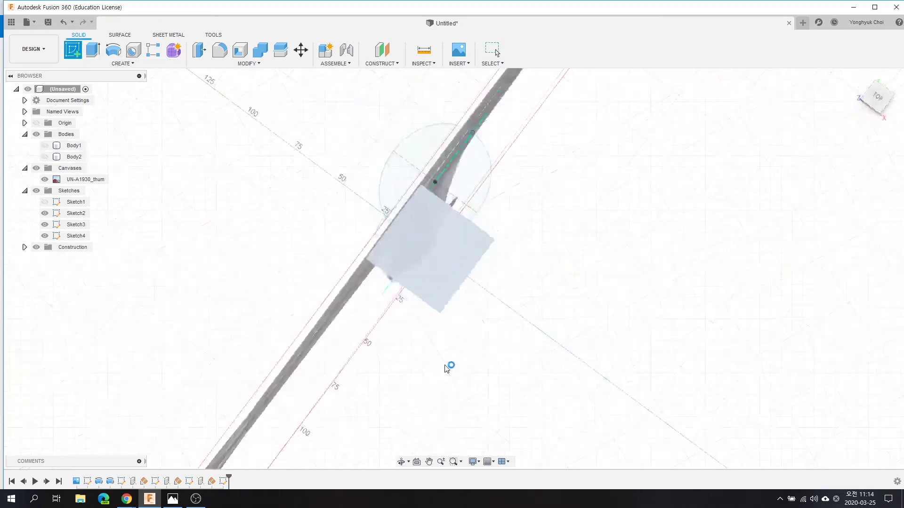
{"action": "mouse_move", "coordinate": [511, 386]}
{"action": "middle_mouse_down", "text": "shift"}
{"action": "mouse_move", "coordinate": [460, 369]}
{"action": "mouse_move", "coordinate": [454, 296]}
{"action": "middle_mouse_up", "text": "shift"}
{"action": "scroll", "coordinate": [464, 280], "scroll_direction": "up", "scroll_amount": 2}
{"action": "scroll", "coordinate": [430, 262], "scroll_direction": "up", "scroll_amount": 2}
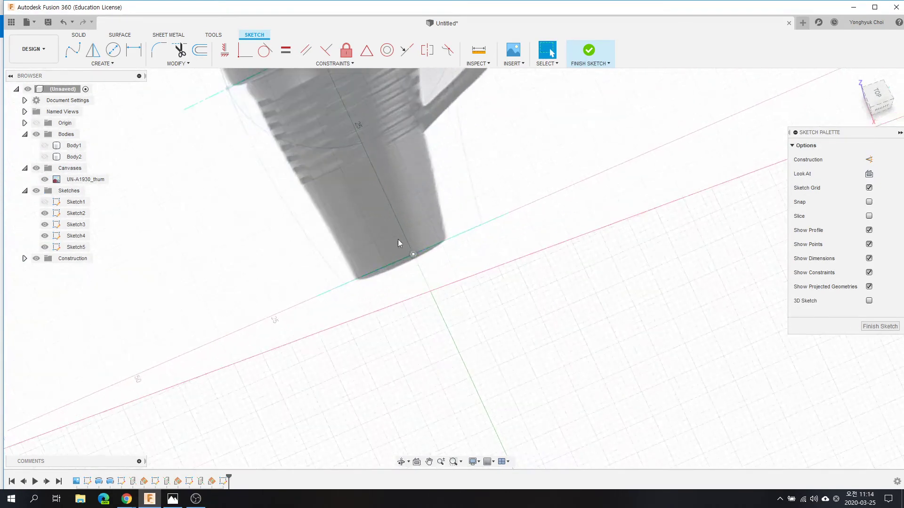
{"action": "left_click", "coordinate": [111, 65]}
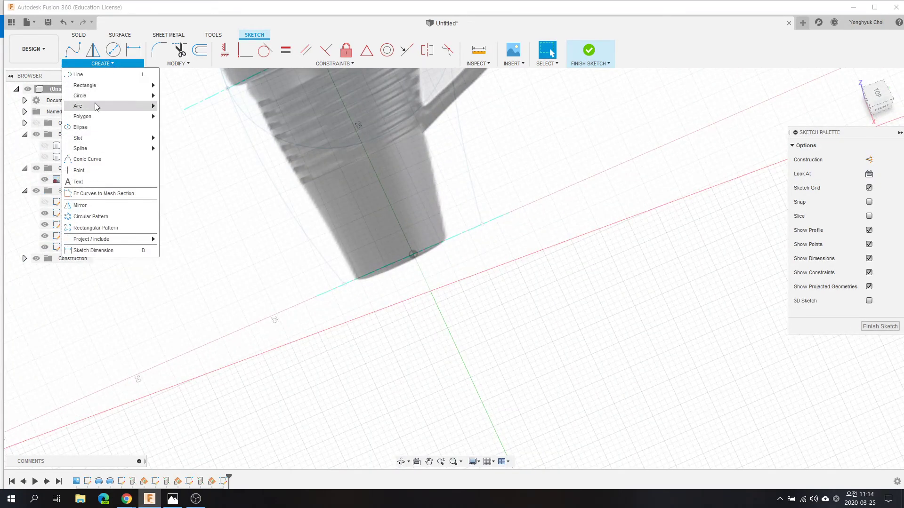
{"action": "mouse_move", "coordinate": [80, 95]}
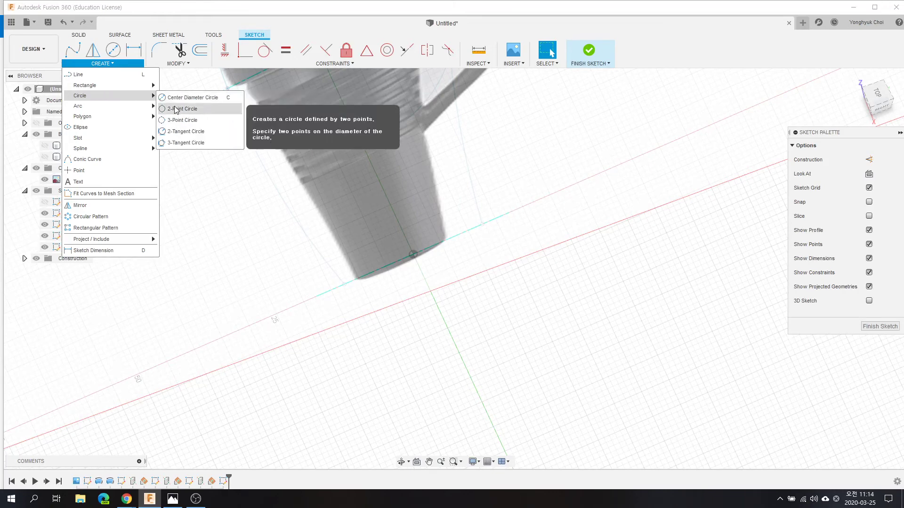
{"action": "left_click", "coordinate": [180, 109]}
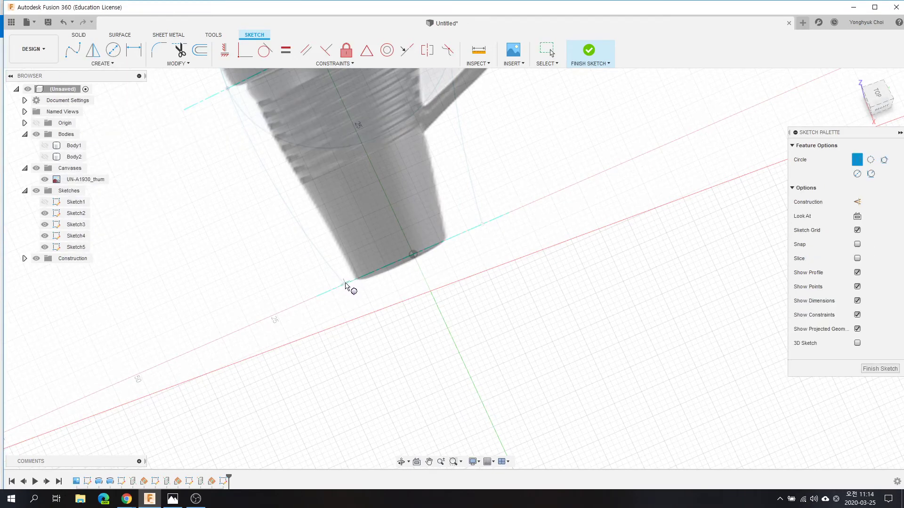
{"action": "left_click", "coordinate": [109, 63]}
{"action": "mouse_move", "coordinate": [91, 239]}
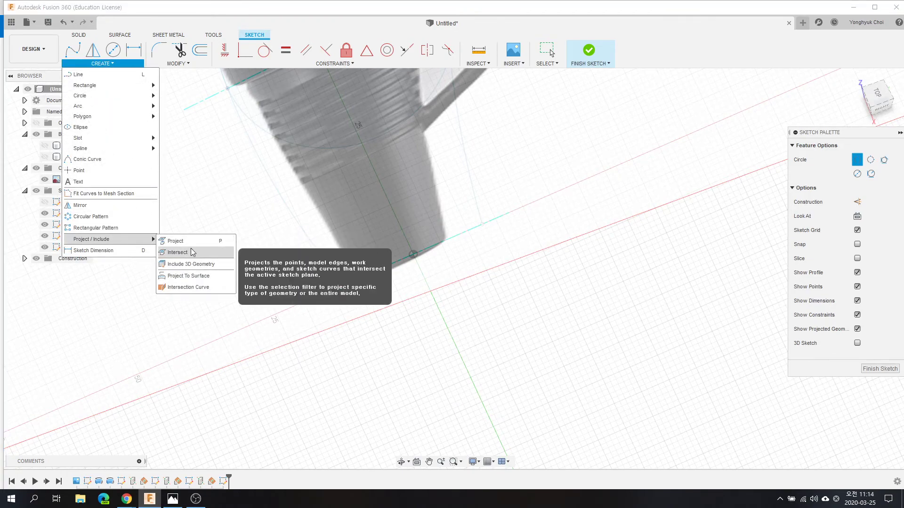
{"action": "left_click", "coordinate": [192, 252]}
{"action": "left_click", "coordinate": [333, 270]}
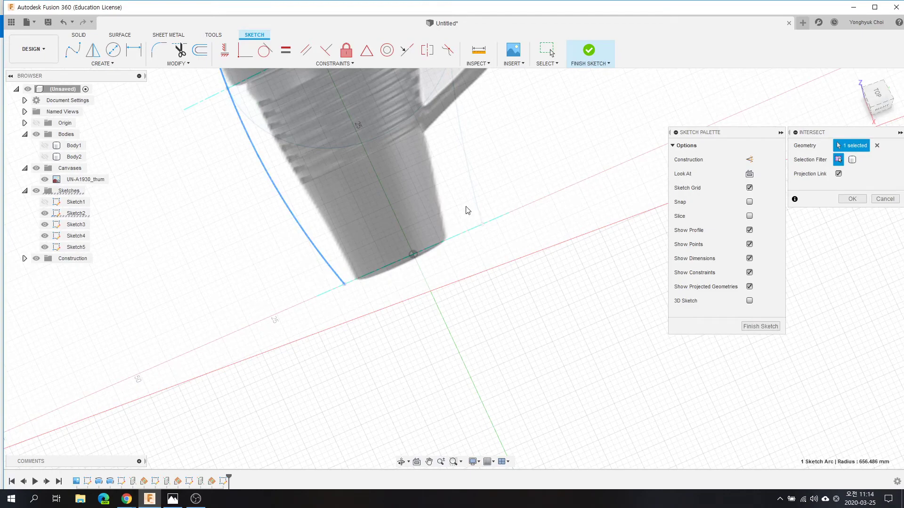
{"action": "left_click", "coordinate": [478, 205]}
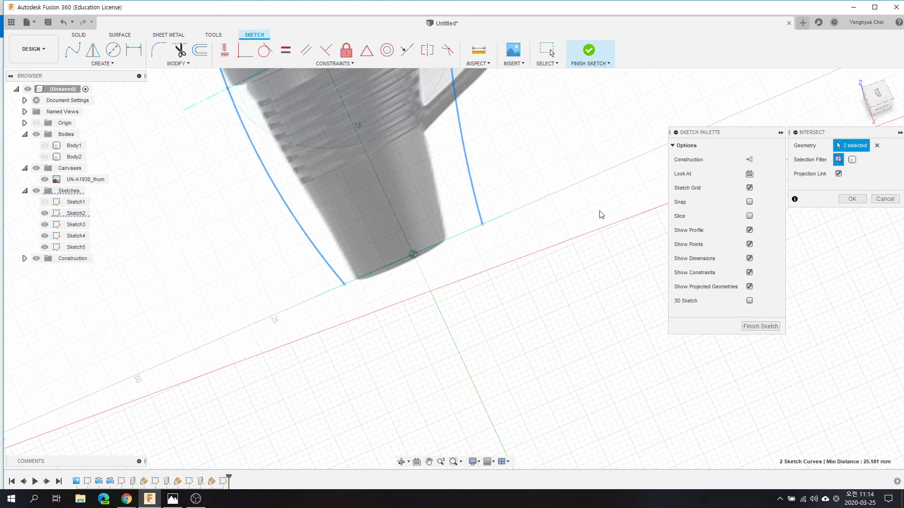
{"action": "left_click", "coordinate": [849, 202]}
Draw a 25.181 mm 2-point circle across the handle's bottom end and finish the sketch
{"action": "left_click", "coordinate": [110, 64]}
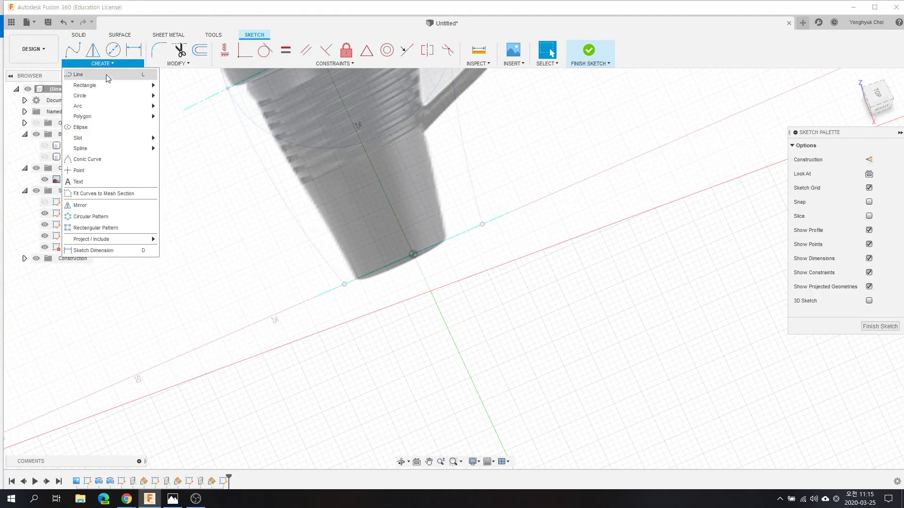
{"action": "mouse_move", "coordinate": [80, 95]}
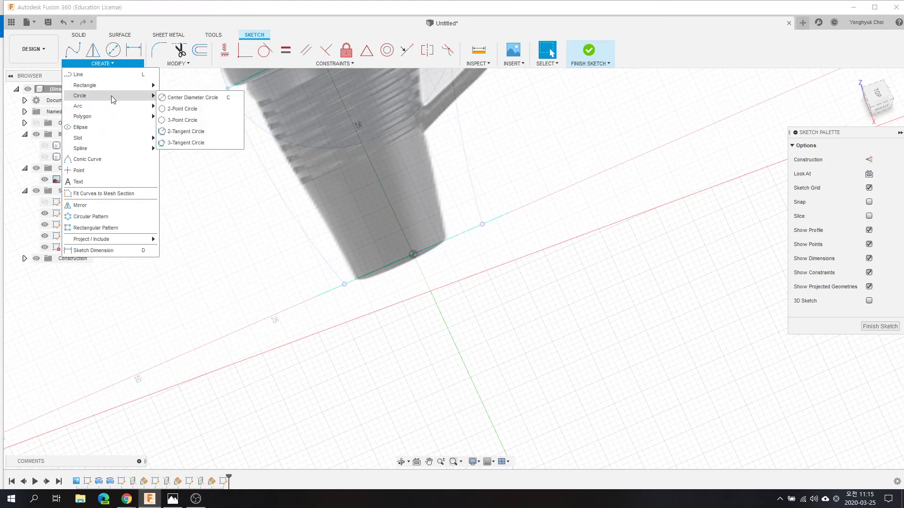
{"action": "left_click", "coordinate": [187, 111]}
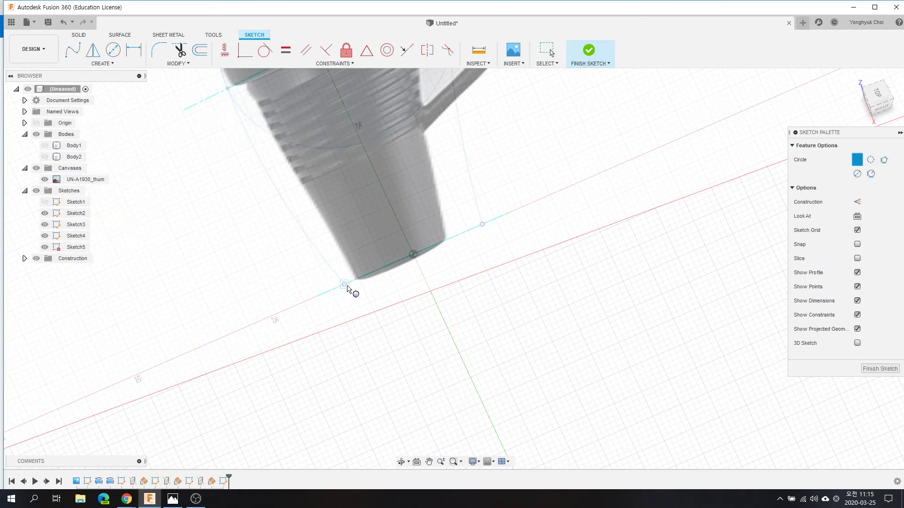
{"action": "left_click", "coordinate": [345, 285]}
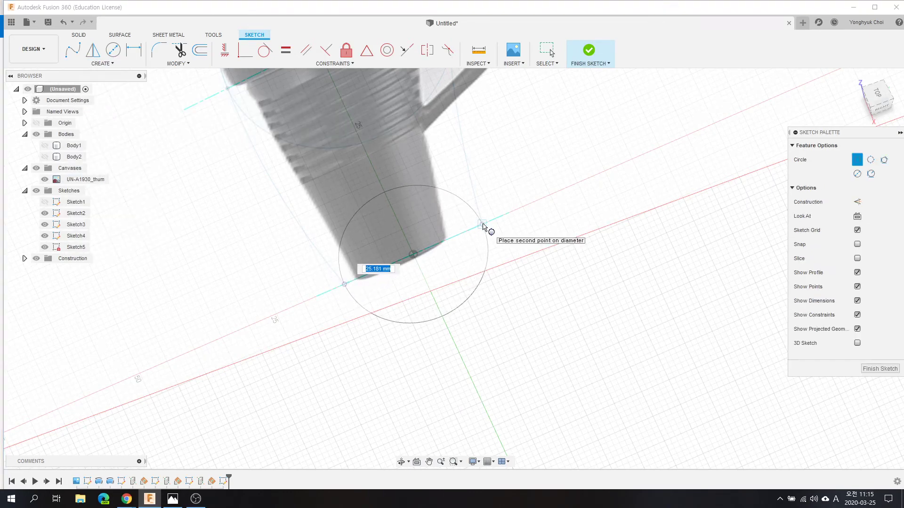
{"action": "left_click", "coordinate": [482, 226]}
{"action": "middle_click_drag", "start_coordinate": [305, 375], "coordinate": [318, 366], "text": "shift"}
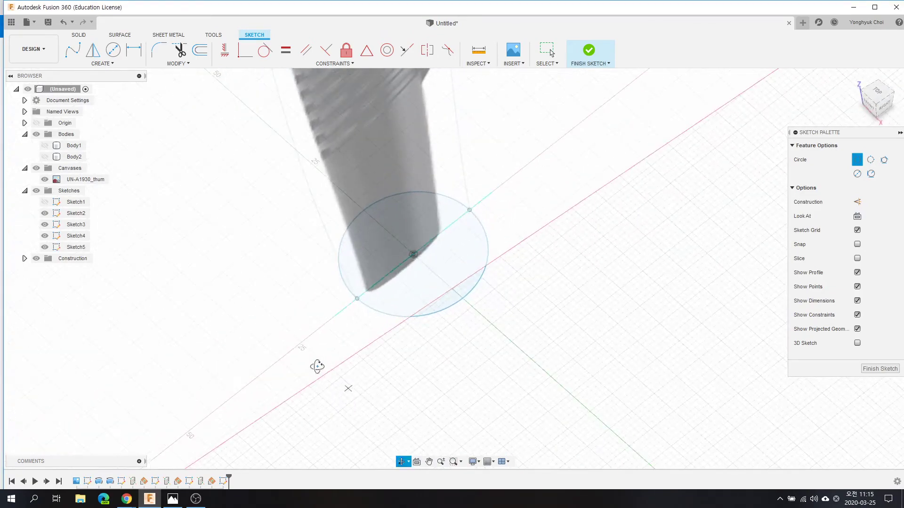
{"action": "left_click", "coordinate": [873, 371]}
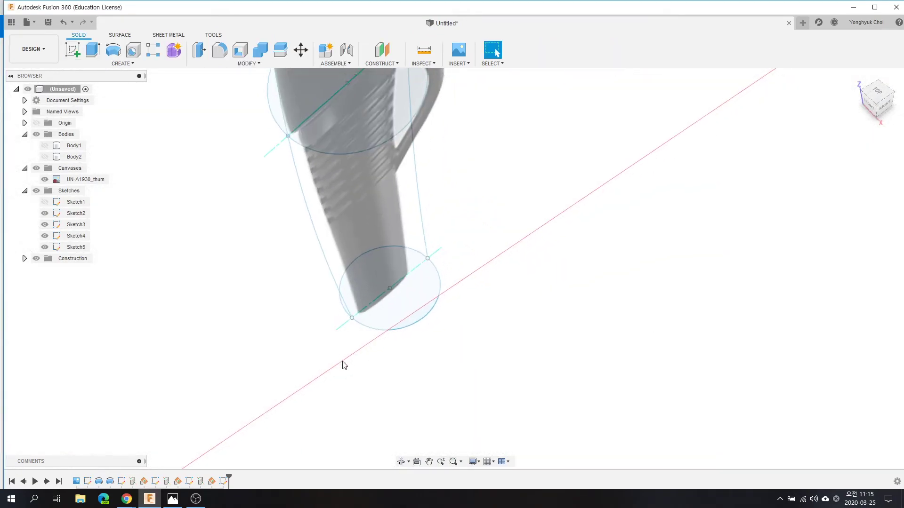
{"action": "mouse_move", "coordinate": [422, 377]}
{"action": "middle_mouse_down", "text": "shift"}
{"action": "mouse_move", "coordinate": [403, 383]}
{"action": "mouse_move", "coordinate": [400, 395]}
{"action": "mouse_move", "coordinate": [425, 369]}
{"action": "middle_mouse_up", "text": "shift"}
{"action": "scroll", "coordinate": [216, 279], "scroll_direction": "down", "scroll_amount": 3}
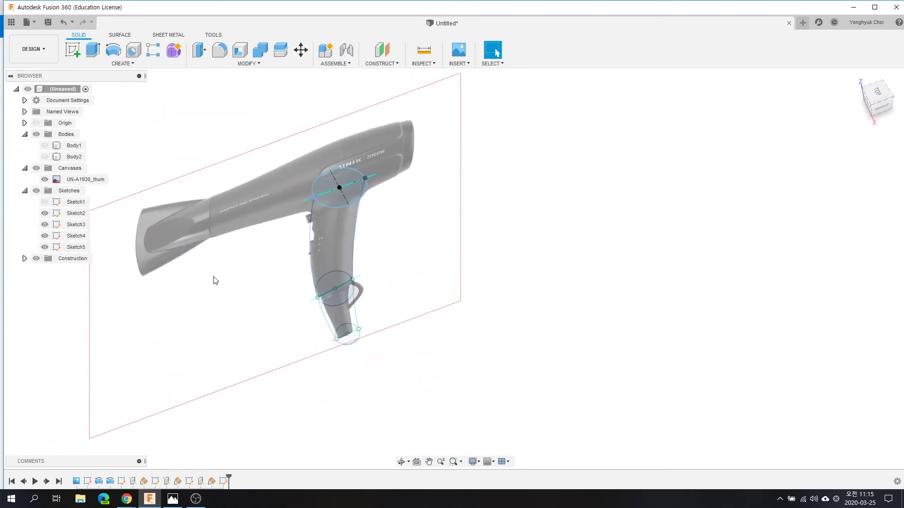
{"action": "scroll", "coordinate": [214, 279], "scroll_direction": "up", "scroll_amount": 2}
{"action": "scroll", "coordinate": [214, 281], "scroll_direction": "up", "scroll_amount": 2}
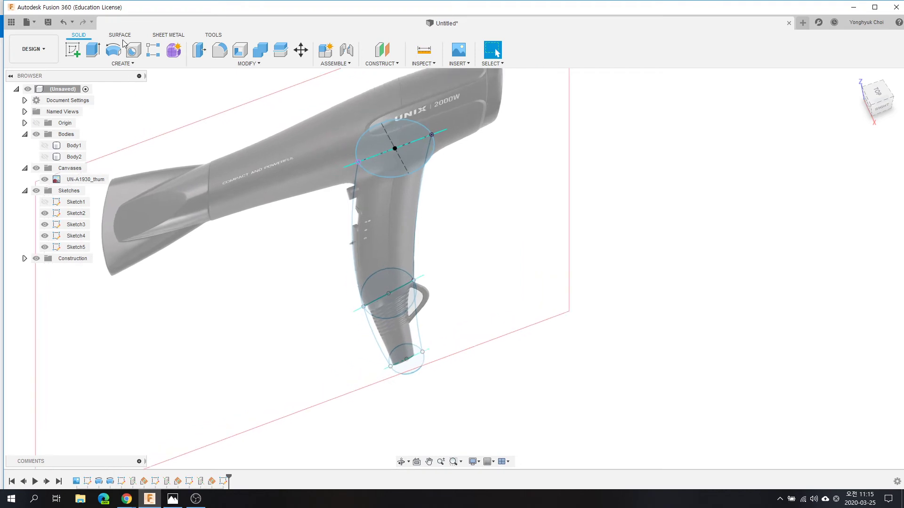
Loft through the top ellipse, middle ellipse and bottom circle, using both side outlines as rails
{"action": "left_click", "coordinate": [122, 63]}
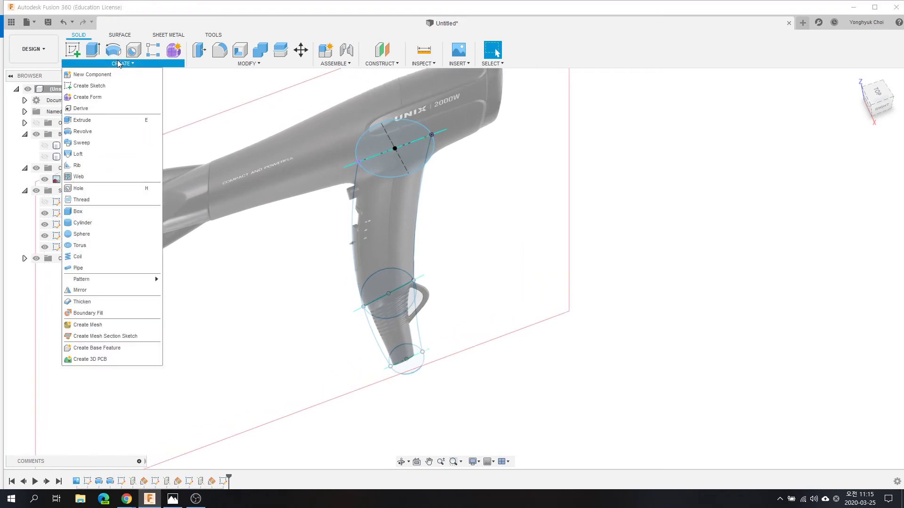
{"action": "left_click", "coordinate": [83, 154]}
{"action": "left_click", "coordinate": [384, 164]}
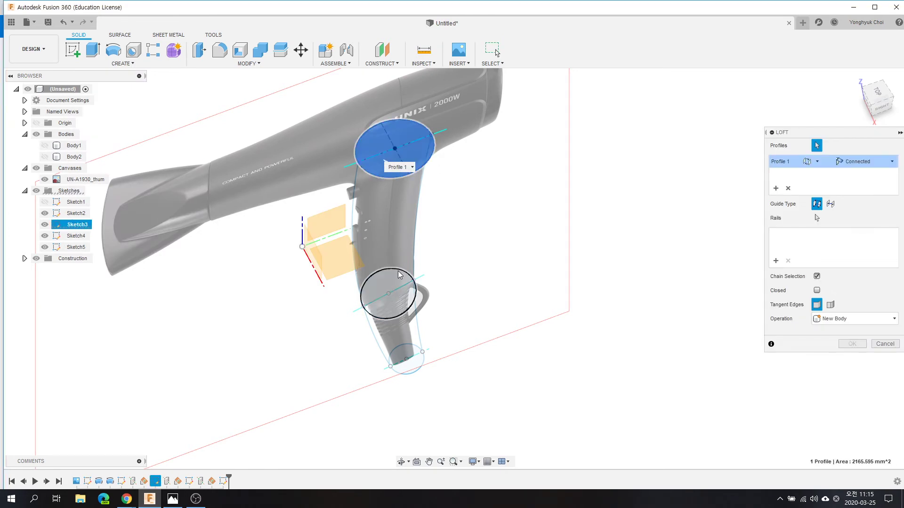
{"action": "left_click", "coordinate": [391, 291]}
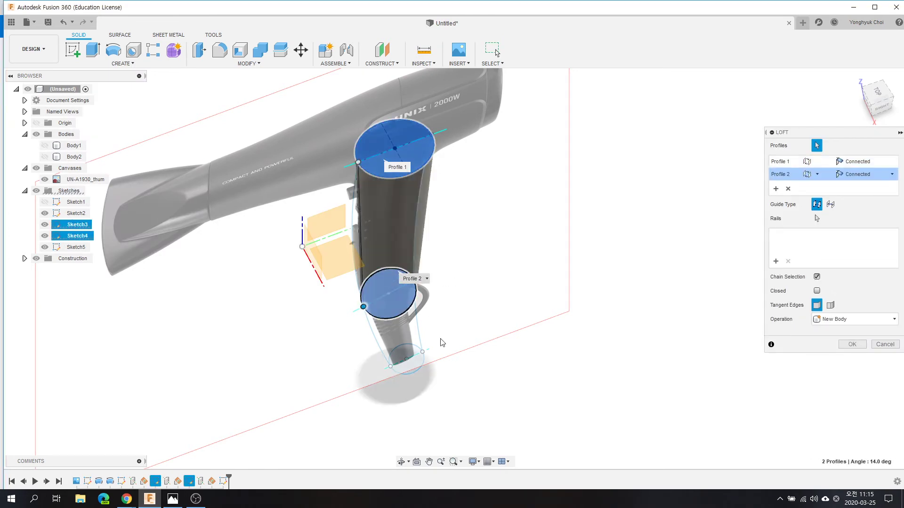
{"action": "left_click", "coordinate": [413, 367]}
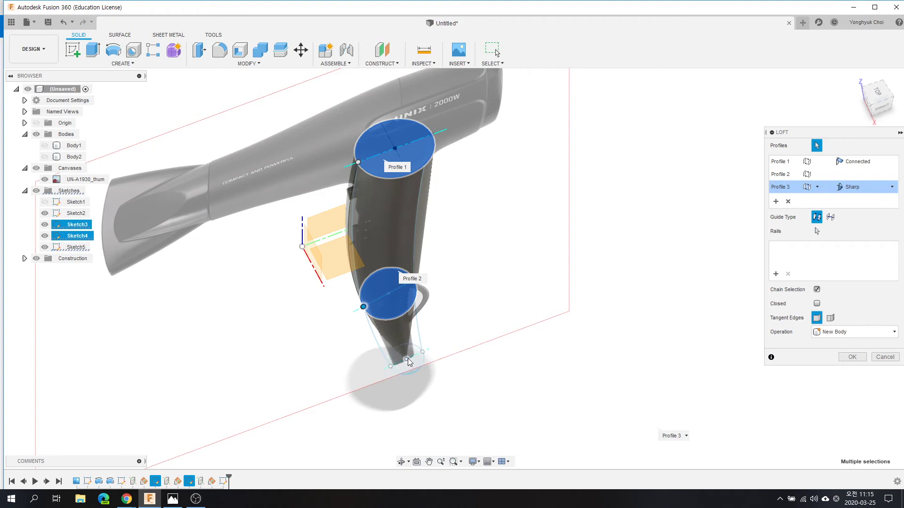
{"action": "left_click", "coordinate": [788, 201]}
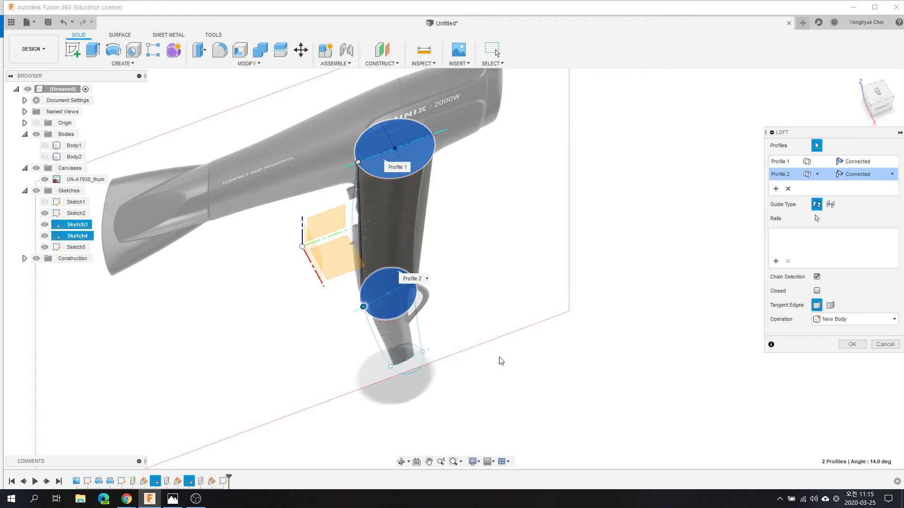
{"action": "left_click", "coordinate": [411, 361]}
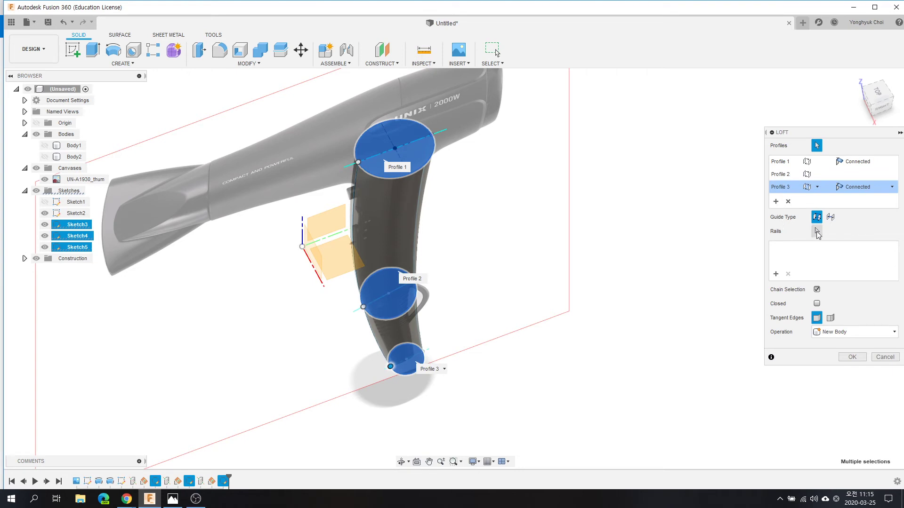
{"action": "left_click", "coordinate": [817, 231]}
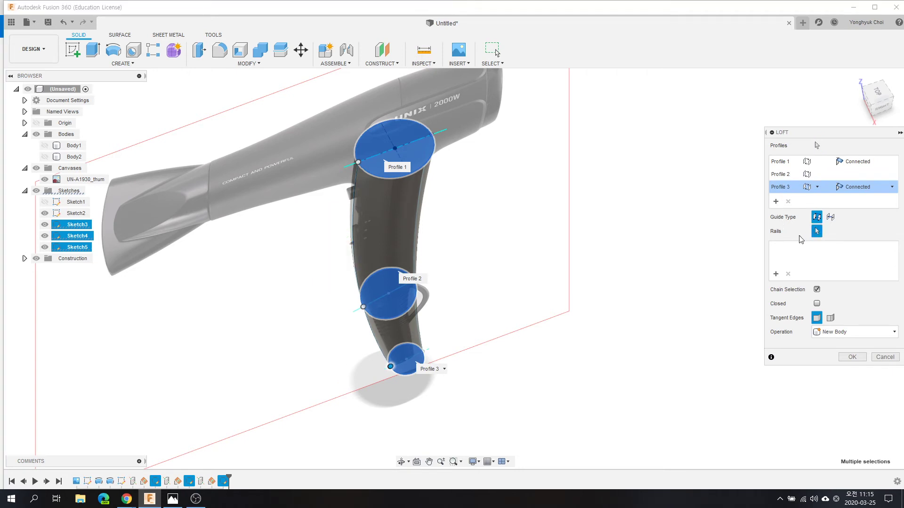
{"action": "left_click", "coordinate": [352, 226]}
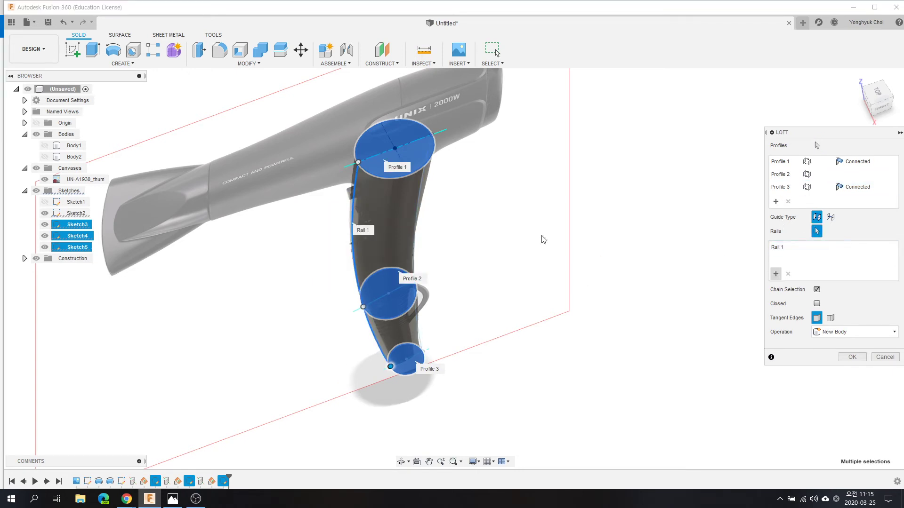
{"action": "left_click", "coordinate": [419, 205]}
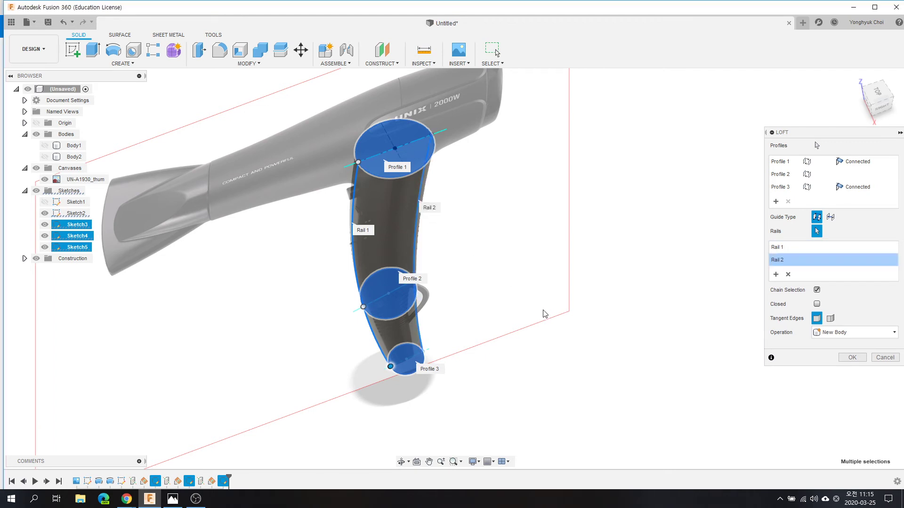
Show Body1 again, inspect the loft, and set its operation to Join before confirming
{"action": "mouse_move", "coordinate": [544, 314]}
{"action": "middle_mouse_down", "text": "shift"}
{"action": "mouse_move", "coordinate": [504, 269]}
{"action": "mouse_move", "coordinate": [493, 317]}
{"action": "middle_mouse_up", "text": "shift"}
{"action": "scroll", "coordinate": [491, 315], "scroll_direction": "down", "scroll_amount": 3}
{"action": "scroll", "coordinate": [491, 314], "scroll_direction": "down", "scroll_amount": 3}
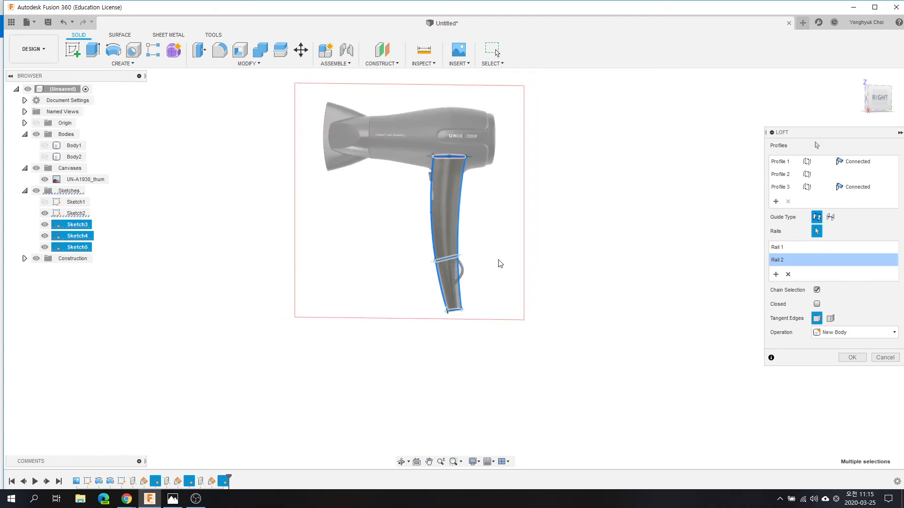
{"action": "middle_click_drag", "start_coordinate": [500, 264], "coordinate": [537, 295], "text": "shift"}
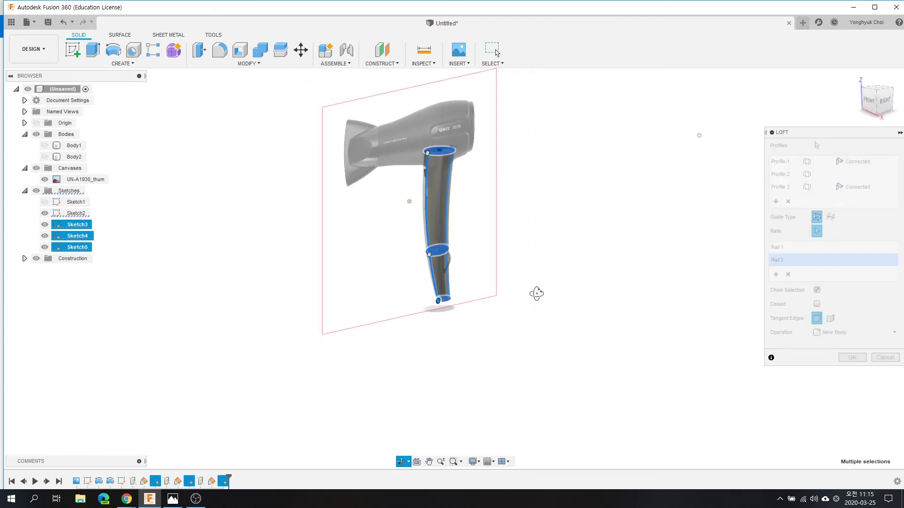
{"action": "left_click", "coordinate": [46, 146]}
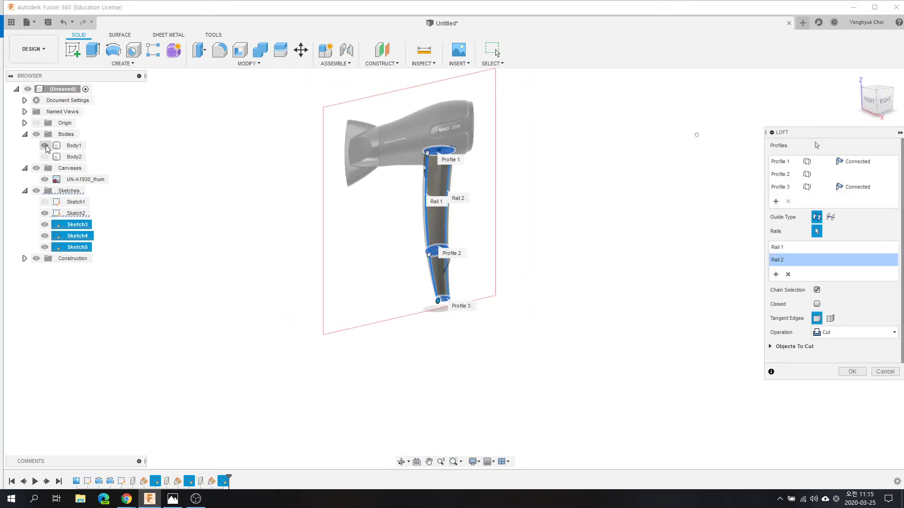
{"action": "middle_click_drag", "start_coordinate": [519, 269], "coordinate": [503, 216], "text": "shift"}
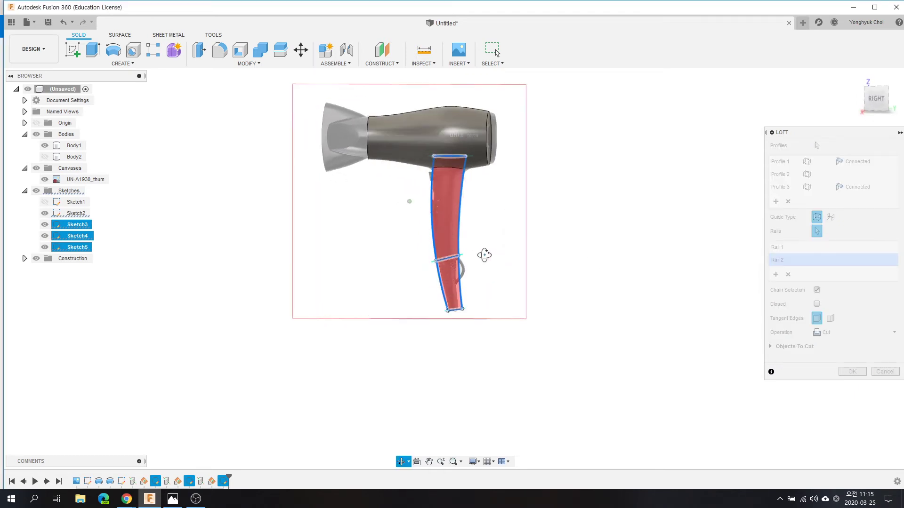
{"action": "scroll", "coordinate": [484, 99], "scroll_direction": "up", "scroll_amount": 5}
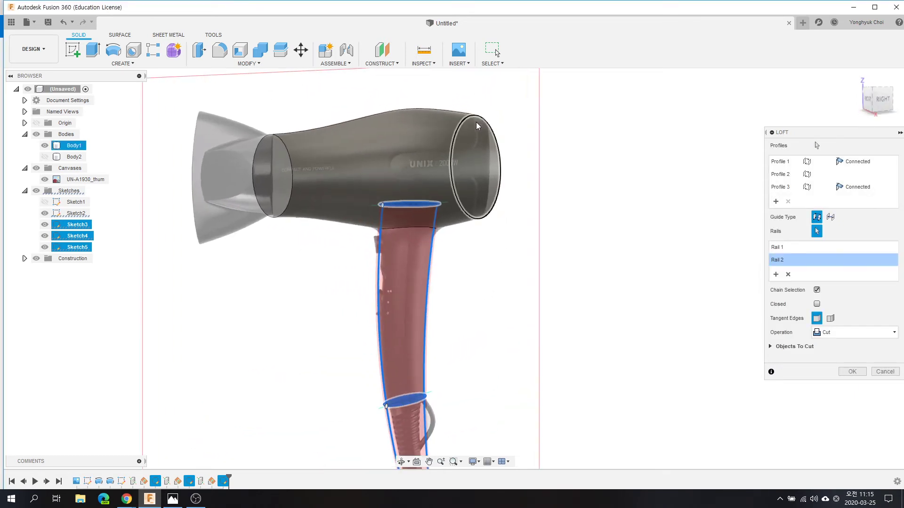
{"action": "left_click", "coordinate": [847, 333]}
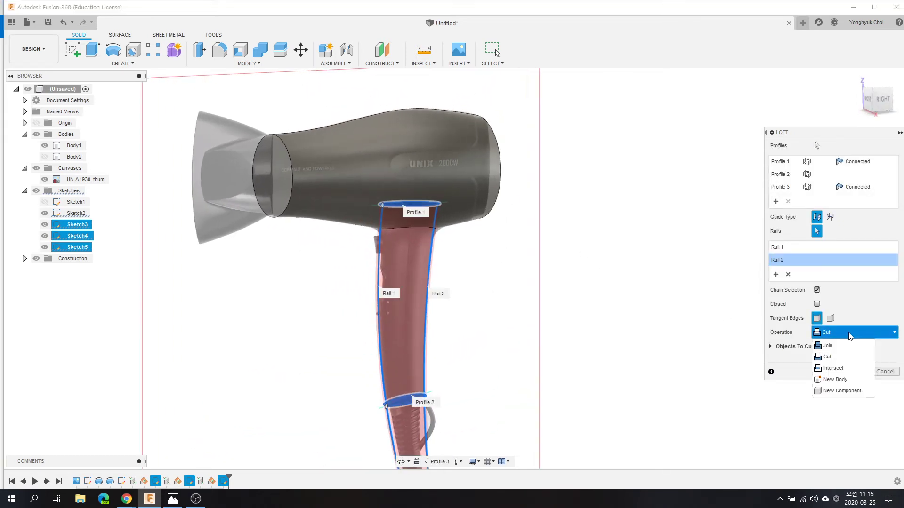
{"action": "left_click", "coordinate": [843, 346]}
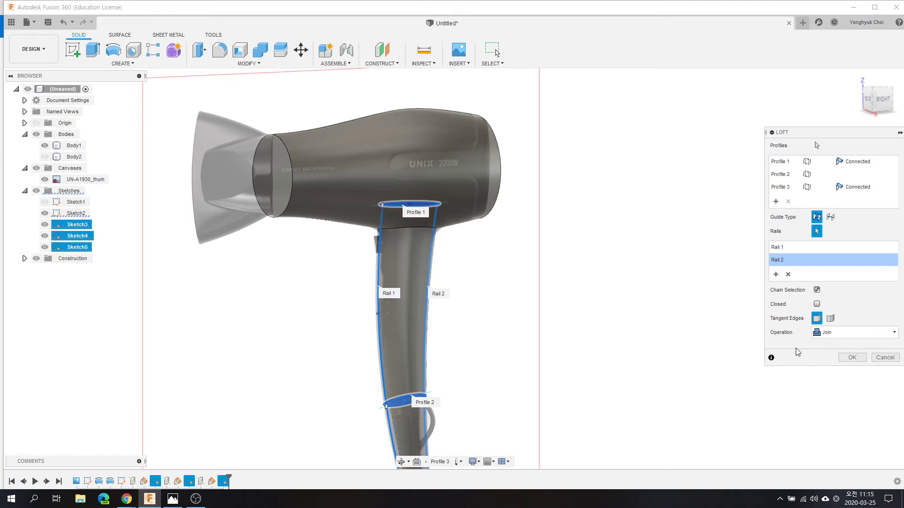
{"action": "scroll", "coordinate": [477, 257], "scroll_direction": "down", "scroll_amount": 3}
{"action": "left_click", "coordinate": [858, 358]}
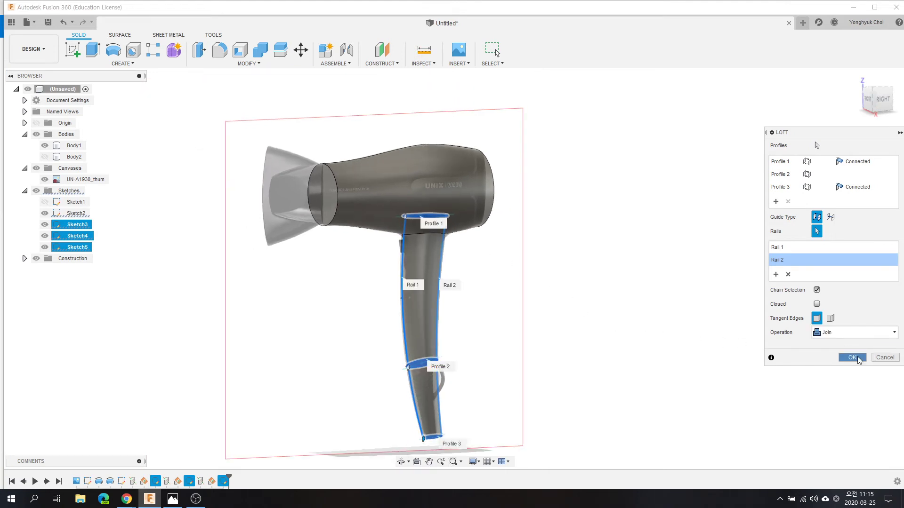
{"action": "mouse_move", "coordinate": [491, 306]}
{"action": "middle_mouse_down", "text": "shift"}
{"action": "mouse_move", "coordinate": [425, 286]}
{"action": "mouse_move", "coordinate": [360, 283]}
{"action": "mouse_move", "coordinate": [373, 282]}
{"action": "middle_mouse_up", "text": "shift"}
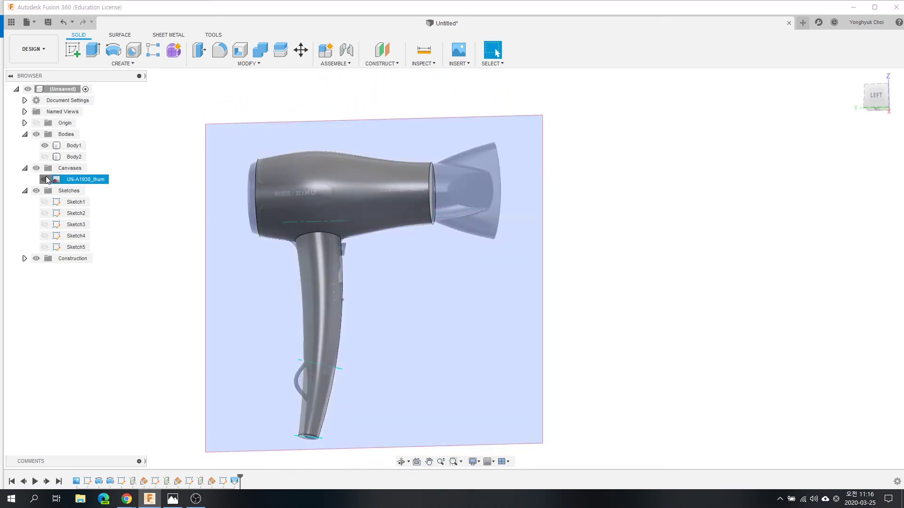
Hide the reference photo, orbit to inspect the solid dryer, then show the photo again
{"action": "left_click", "coordinate": [45, 179]}
{"action": "mouse_move", "coordinate": [426, 297]}
{"action": "middle_mouse_down", "text": "shift"}
{"action": "mouse_move", "coordinate": [263, 306]}
{"action": "mouse_move", "coordinate": [430, 329]}
{"action": "mouse_move", "coordinate": [575, 299]}
{"action": "middle_mouse_up", "text": "shift"}
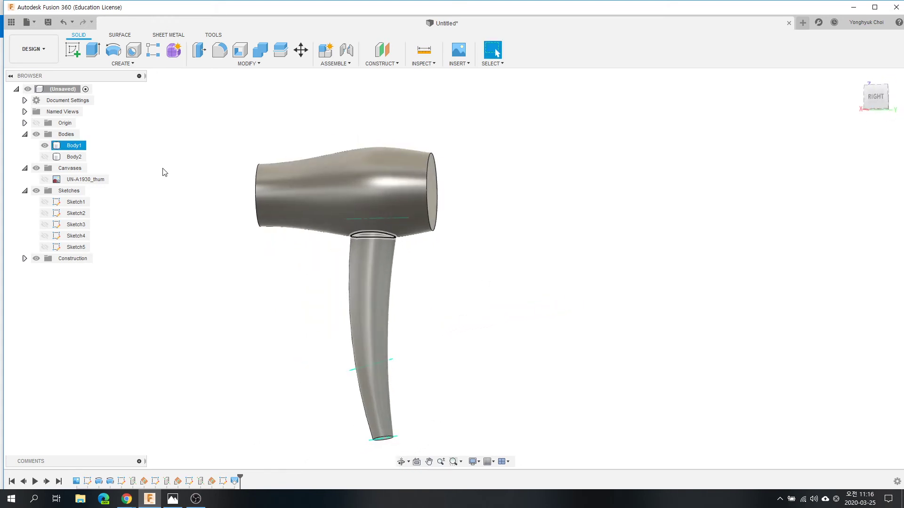
{"action": "left_click", "coordinate": [45, 180]}
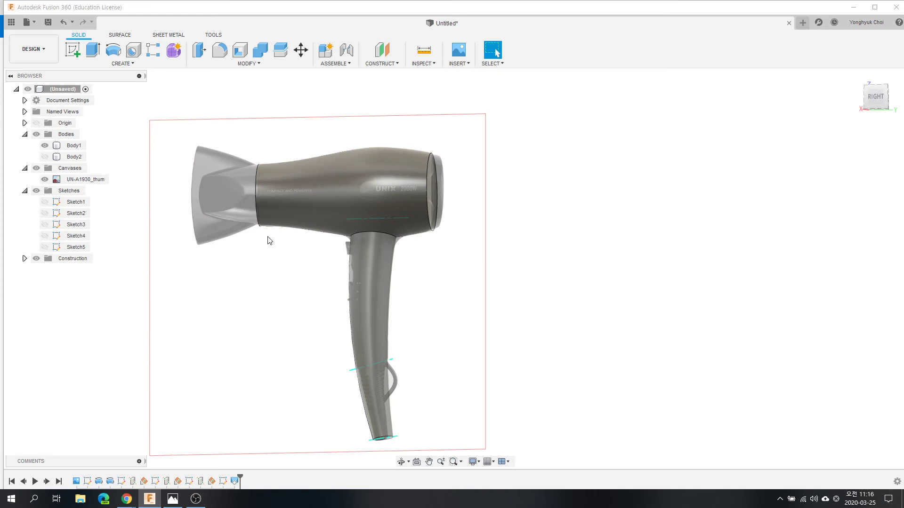
{"action": "scroll", "coordinate": [269, 241], "scroll_direction": "up", "scroll_amount": 2}
Give the handle-to-barrel edge a variable-radius fillet with points at its start and midpoint
{"action": "left_click", "coordinate": [219, 50]}
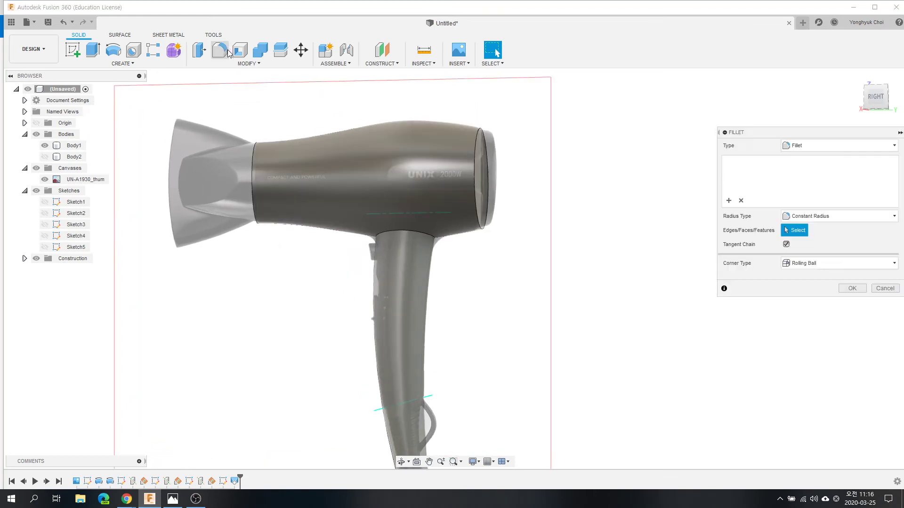
{"action": "left_click", "coordinate": [400, 234]}
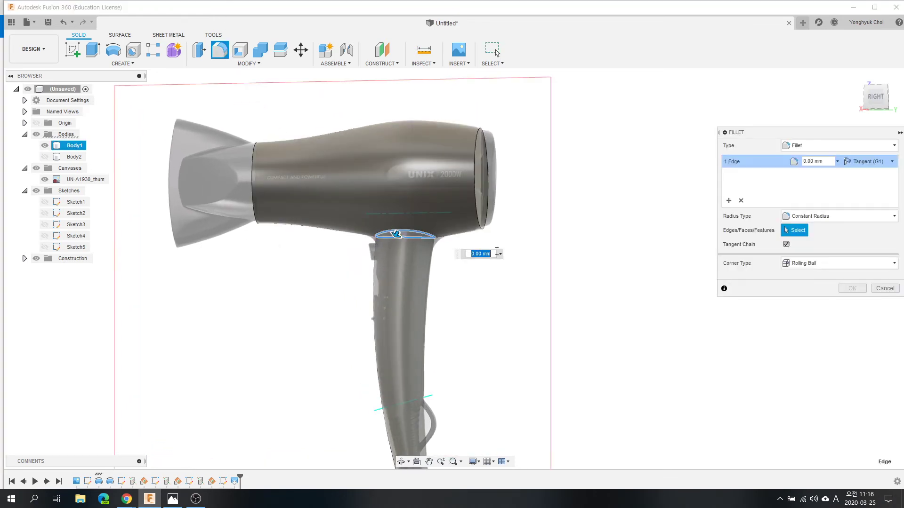
{"action": "left_click", "coordinate": [821, 217]}
{"action": "left_click", "coordinate": [821, 252]}
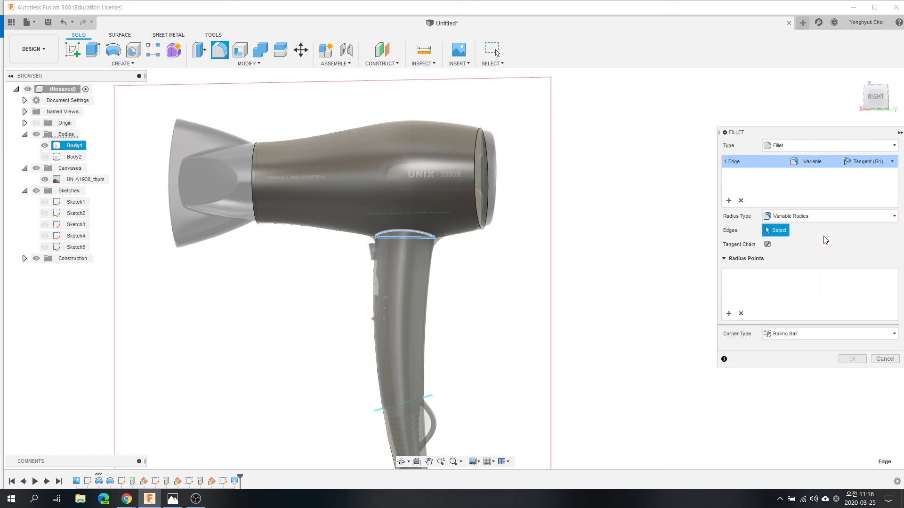
{"action": "left_click", "coordinate": [876, 97]}
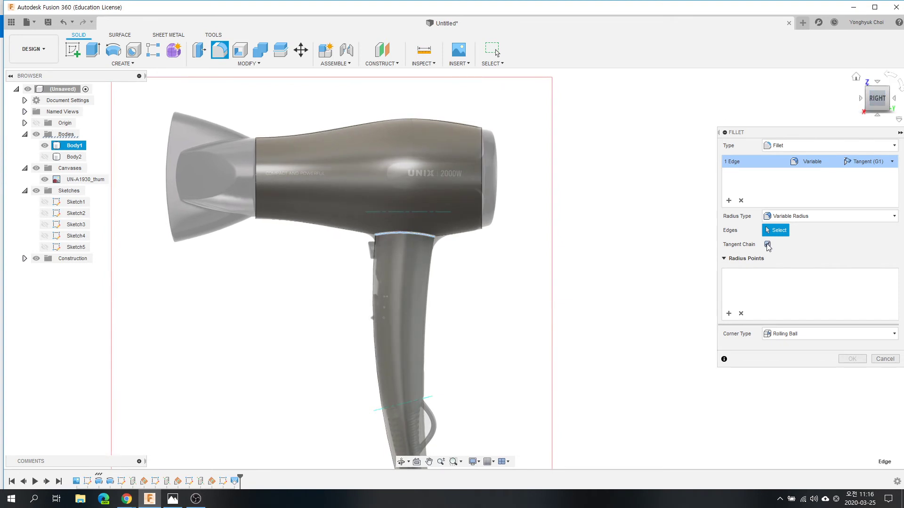
{"action": "left_click", "coordinate": [374, 234]}
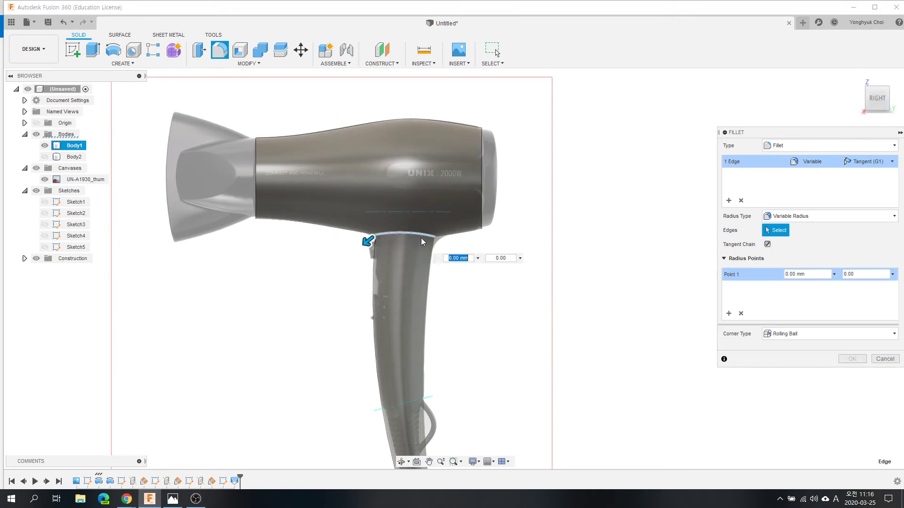
{"action": "left_click", "coordinate": [435, 238]}
Set the fillet radii to 10 mm at the start and 20 mm at the midpoint, and apply
{"action": "scroll", "coordinate": [365, 225], "scroll_direction": "up", "scroll_amount": 2}
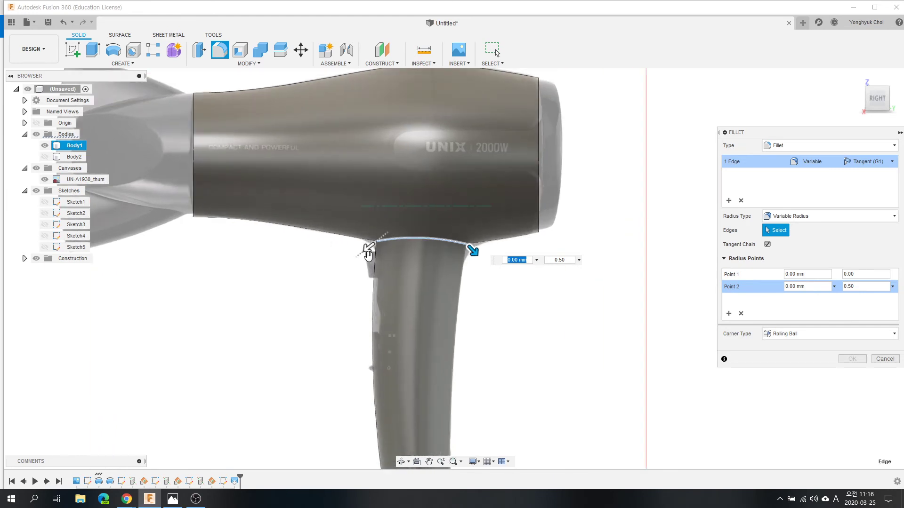
{"action": "scroll", "coordinate": [371, 235], "scroll_direction": "up", "scroll_amount": 2}
{"action": "scroll", "coordinate": [395, 240], "scroll_direction": "up", "scroll_amount": 2}
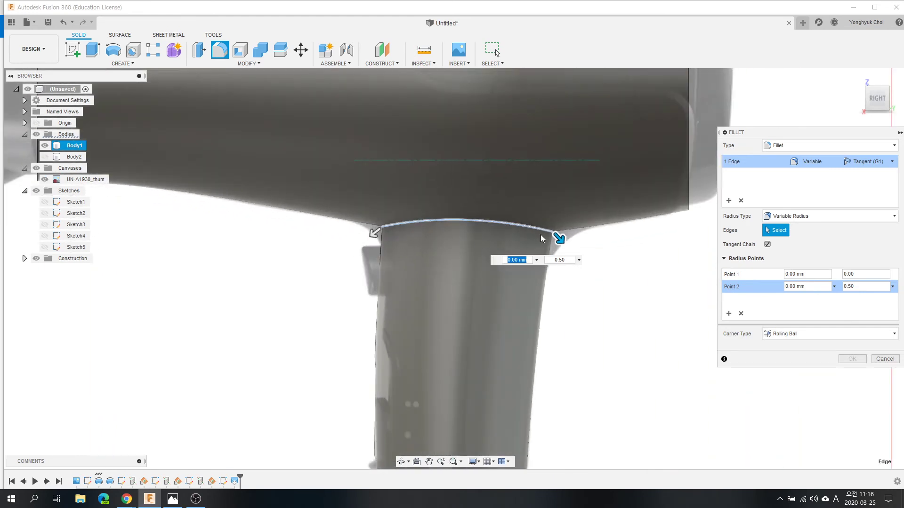
{"action": "left_click_drag", "start_coordinate": [559, 237], "coordinate": [571, 249]}
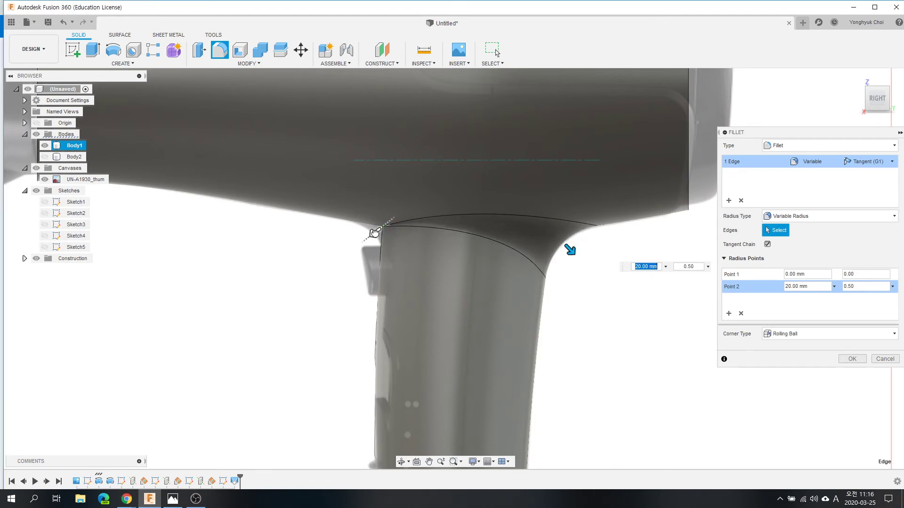
{"action": "left_click_drag", "start_coordinate": [375, 232], "coordinate": [366, 241]}
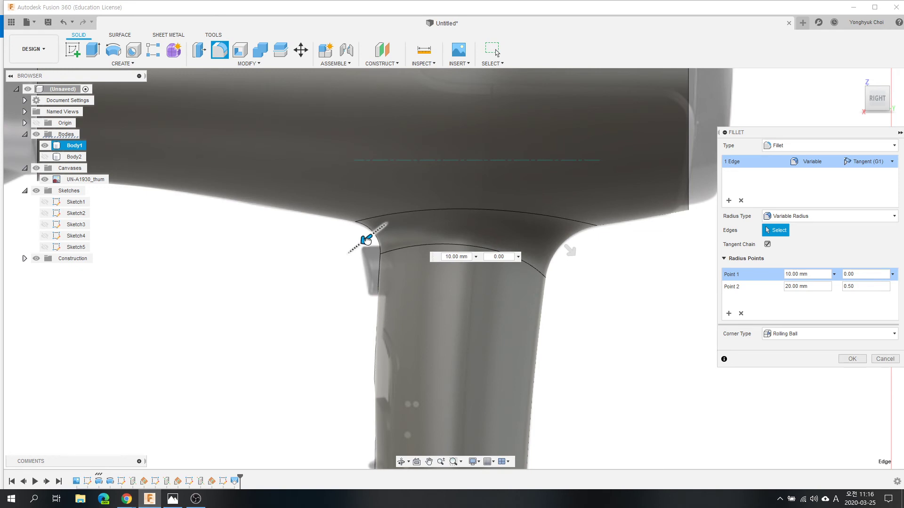
{"action": "left_click_drag", "start_coordinate": [366, 240], "coordinate": [366, 240]}
{"action": "scroll", "coordinate": [430, 215], "scroll_direction": "down", "scroll_amount": 1}
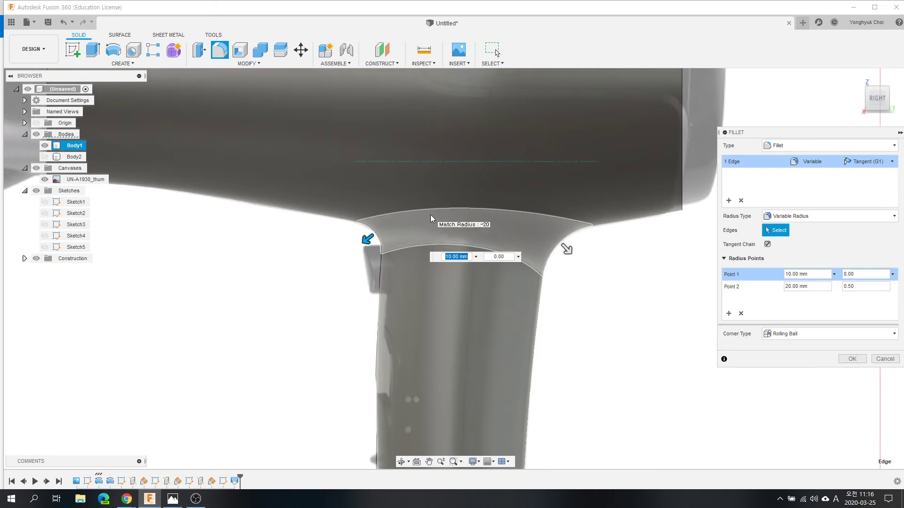
{"action": "scroll", "coordinate": [430, 214], "scroll_direction": "down", "scroll_amount": 2}
{"action": "scroll", "coordinate": [431, 213], "scroll_direction": "down", "scroll_amount": 2}
{"action": "scroll", "coordinate": [433, 211], "scroll_direction": "down", "scroll_amount": 2}
{"action": "scroll", "coordinate": [432, 210], "scroll_direction": "down", "scroll_amount": 1}
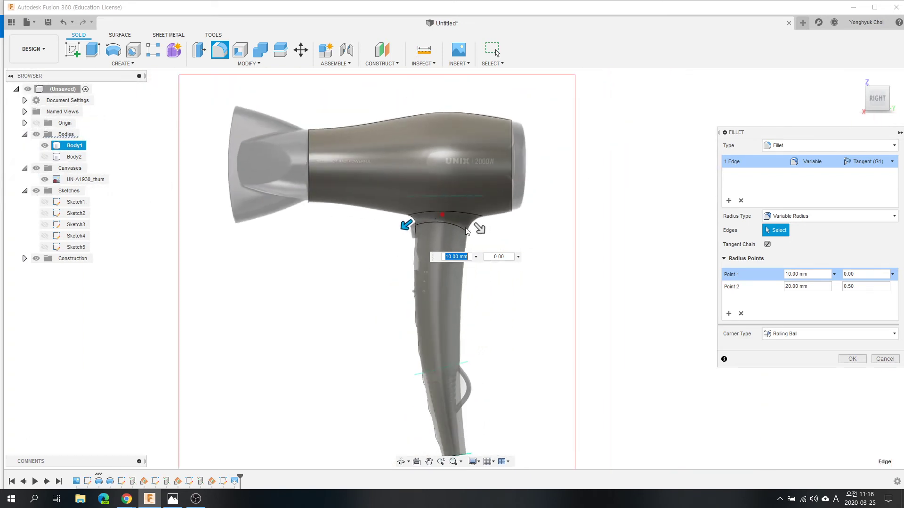
{"action": "left_click", "coordinate": [852, 359]}
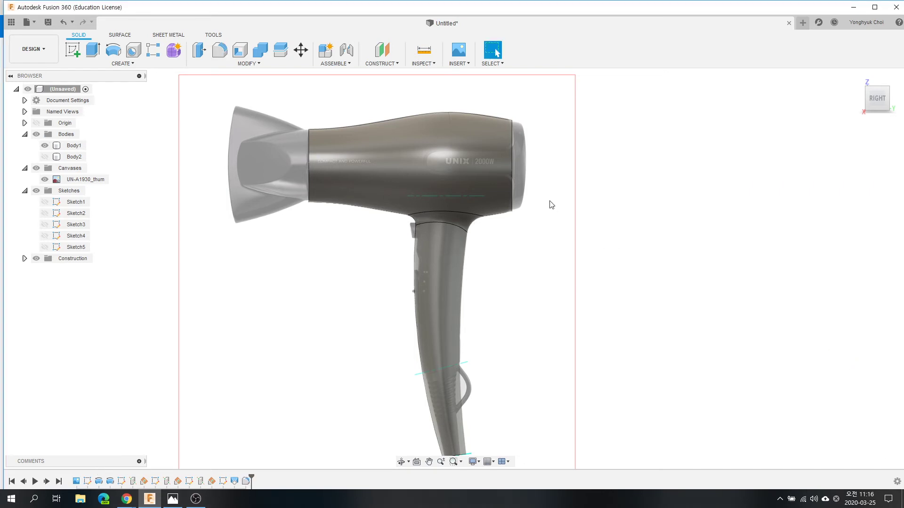
Expand the Construction folder in the Browser and turn on Plane2's visibility across the lower handle
{"action": "scroll", "coordinate": [359, 104], "scroll_direction": "up", "scroll_amount": 2}
{"action": "scroll", "coordinate": [366, 113], "scroll_direction": "up", "scroll_amount": 1}
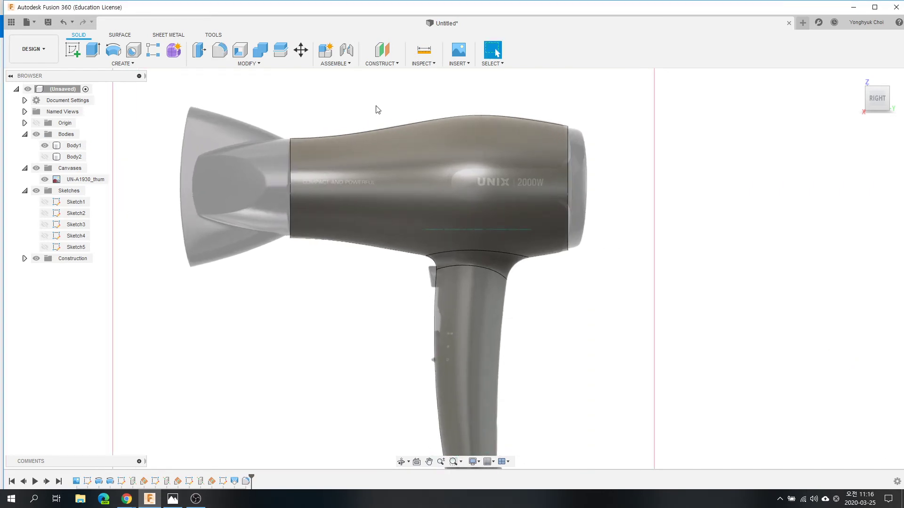
{"action": "scroll", "coordinate": [392, 111], "scroll_direction": "down", "scroll_amount": 3}
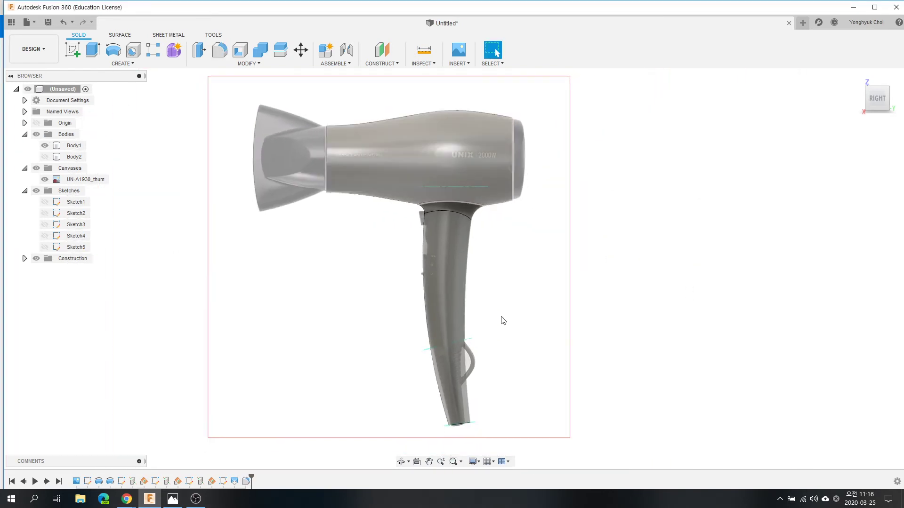
{"action": "scroll", "coordinate": [523, 367], "scroll_direction": "up", "scroll_amount": 3}
{"action": "scroll", "coordinate": [478, 356], "scroll_direction": "up", "scroll_amount": 2}
{"action": "scroll", "coordinate": [462, 341], "scroll_direction": "up", "scroll_amount": 2}
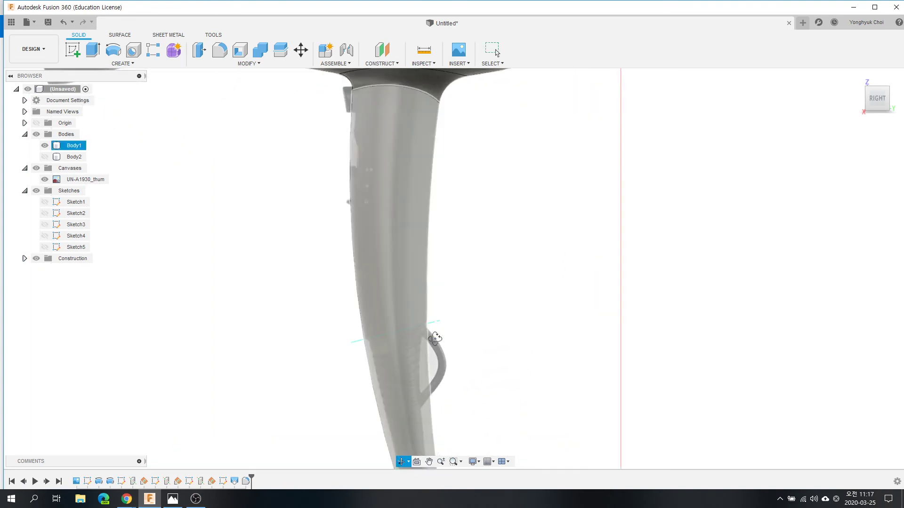
{"action": "mouse_move", "coordinate": [435, 338]}
{"action": "middle_mouse_down", "text": "shift"}
{"action": "mouse_move", "coordinate": [452, 343]}
{"action": "mouse_move", "coordinate": [444, 343]}
{"action": "middle_mouse_up", "text": "shift"}
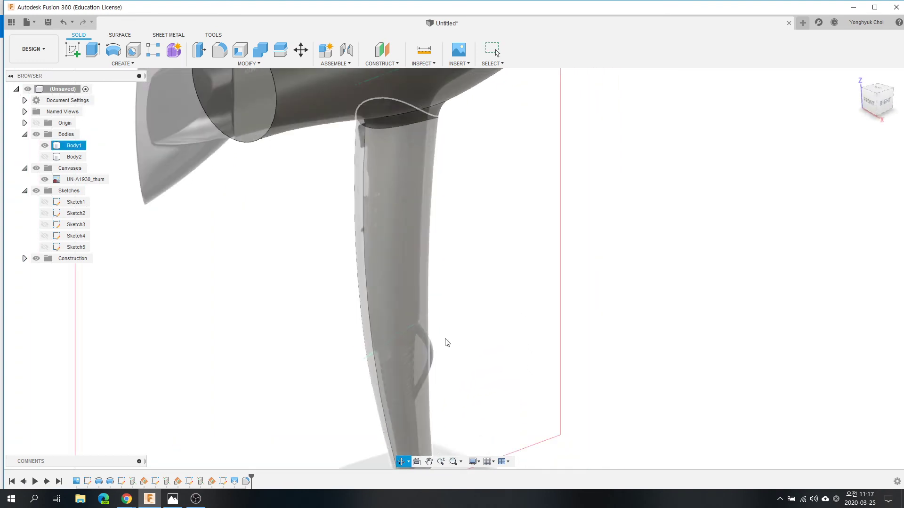
{"action": "left_click", "coordinate": [25, 258]}
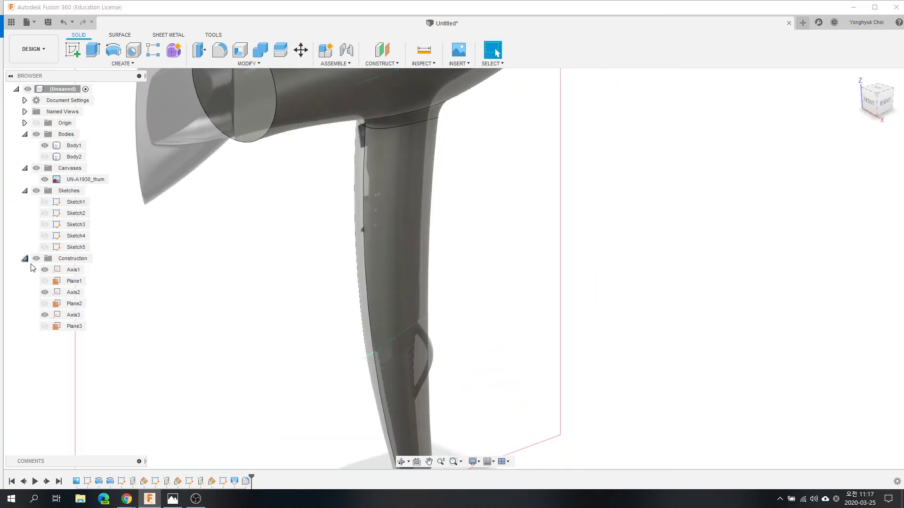
{"action": "left_click", "coordinate": [44, 305]}
{"action": "scroll", "coordinate": [414, 364], "scroll_direction": "down", "scroll_amount": 2}
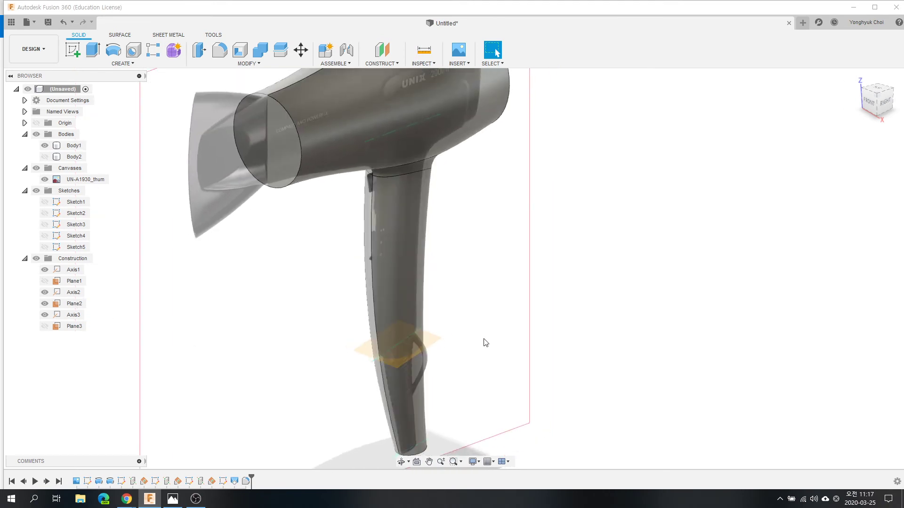
{"action": "mouse_move", "coordinate": [489, 298]}
{"action": "middle_mouse_down", "text": "shift"}
{"action": "mouse_move", "coordinate": [452, 302]}
{"action": "mouse_move", "coordinate": [470, 292]}
{"action": "middle_mouse_up", "text": "shift"}
{"action": "scroll", "coordinate": [370, 346], "scroll_direction": "up", "scroll_amount": 3}
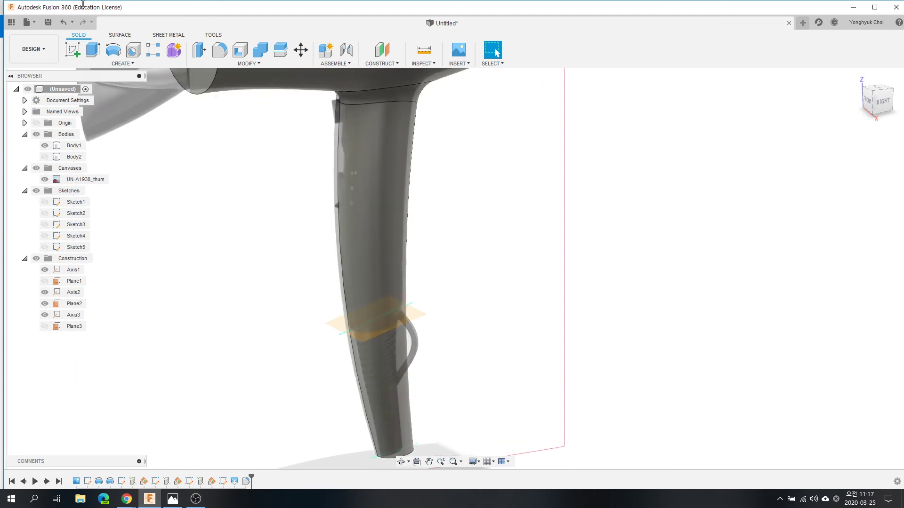
Split Body1 with Plane2 so the lower handle becomes Body3
{"action": "left_click", "coordinate": [277, 56]}
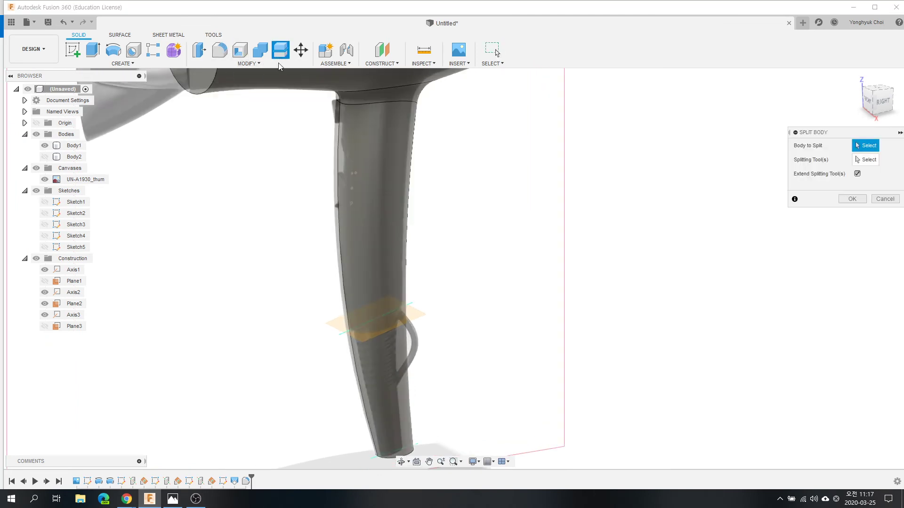
{"action": "left_click", "coordinate": [358, 174]}
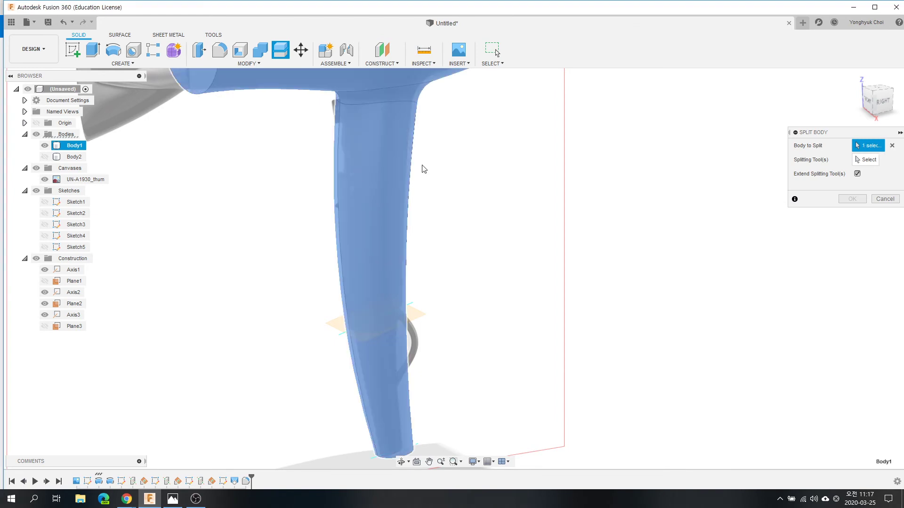
{"action": "left_click", "coordinate": [865, 162]}
{"action": "left_click", "coordinate": [412, 315]}
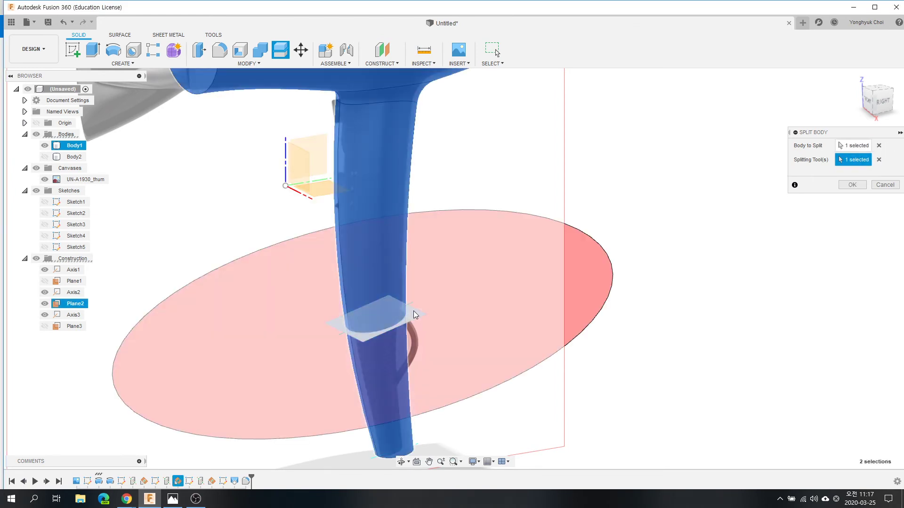
{"action": "left_click", "coordinate": [853, 185]}
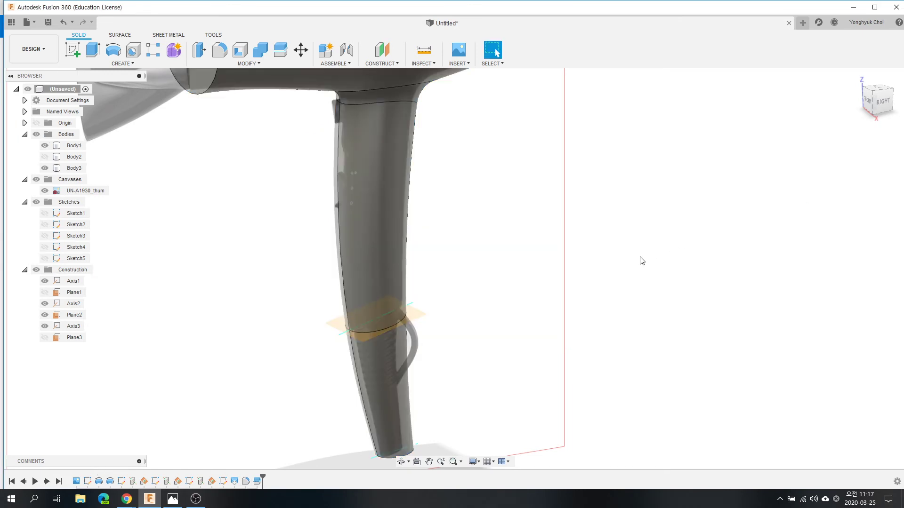
{"action": "scroll", "coordinate": [474, 269], "scroll_direction": "down", "scroll_amount": 2}
{"action": "middle_click_drag", "start_coordinate": [488, 306], "coordinate": [447, 286], "text": "shift"}
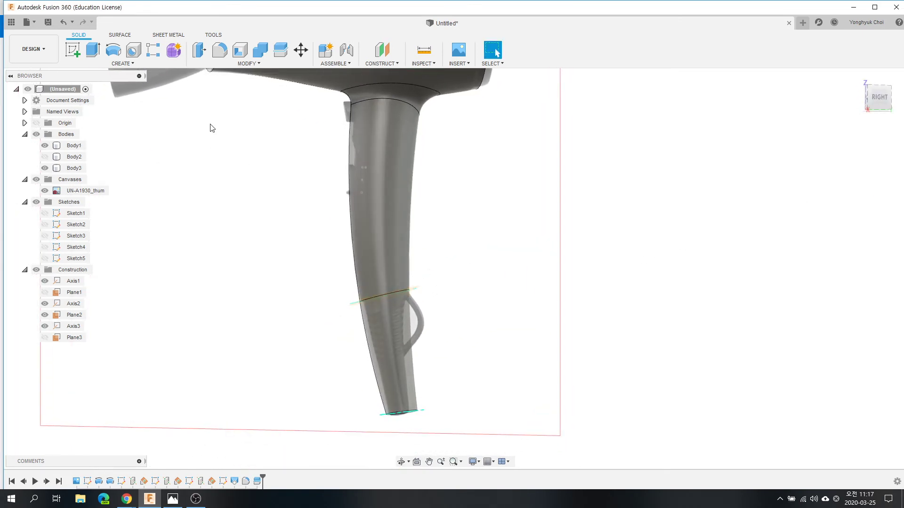
Offset the lower handle face inward by -3.5 mm with Offset Face
{"action": "left_click", "coordinate": [245, 64]}
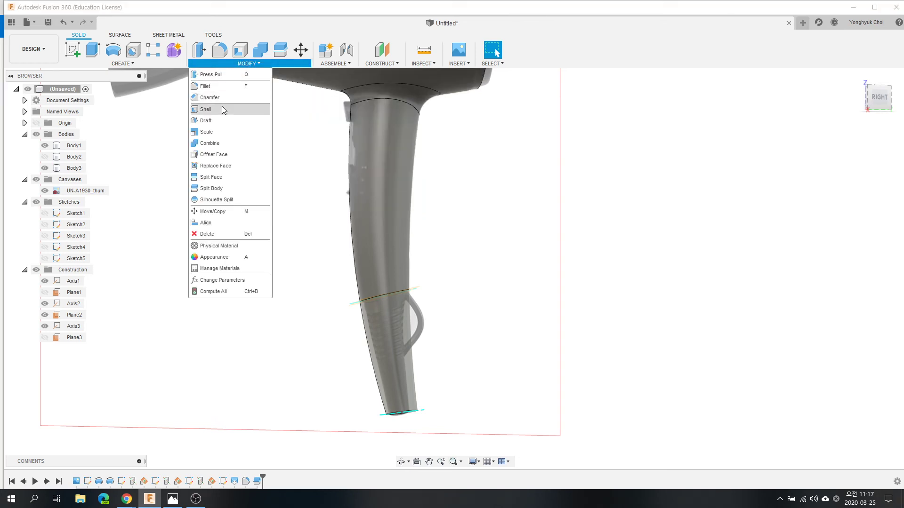
{"action": "left_click", "coordinate": [214, 154]}
{"action": "left_click", "coordinate": [408, 375]}
{"action": "type", "text": "-3"}
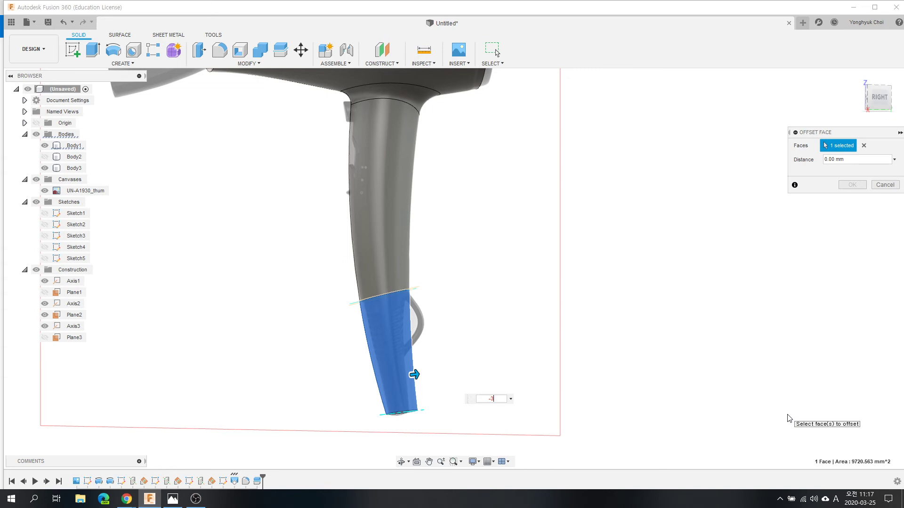
{"action": "key", "text": "Return"}
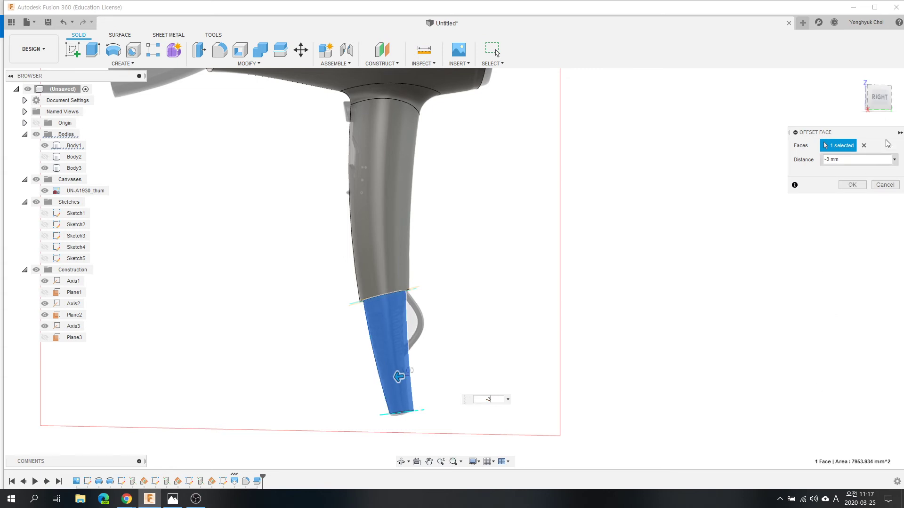
{"action": "scroll", "coordinate": [414, 383], "scroll_direction": "up", "scroll_amount": 2}
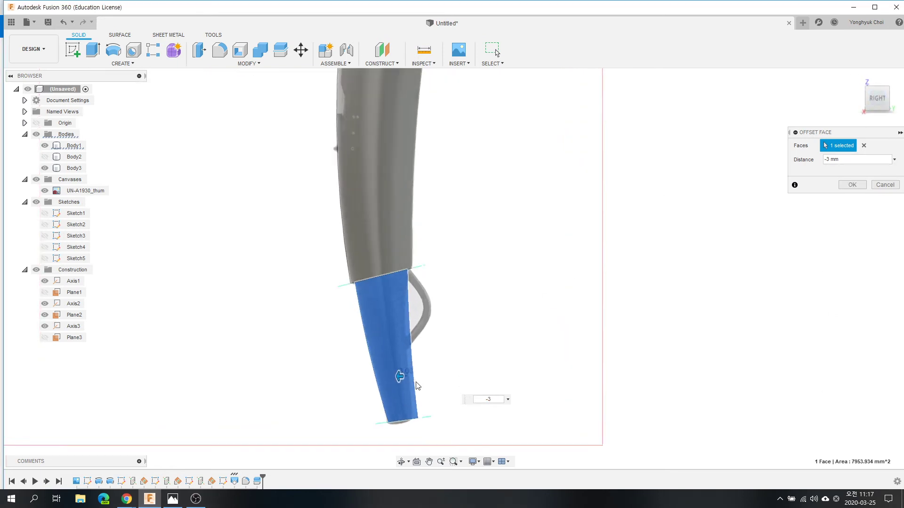
{"action": "scroll", "coordinate": [407, 385], "scroll_direction": "up", "scroll_amount": 1}
{"action": "scroll", "coordinate": [405, 387], "scroll_direction": "up", "scroll_amount": 1}
{"action": "scroll", "coordinate": [405, 387], "scroll_direction": "up", "scroll_amount": 1}
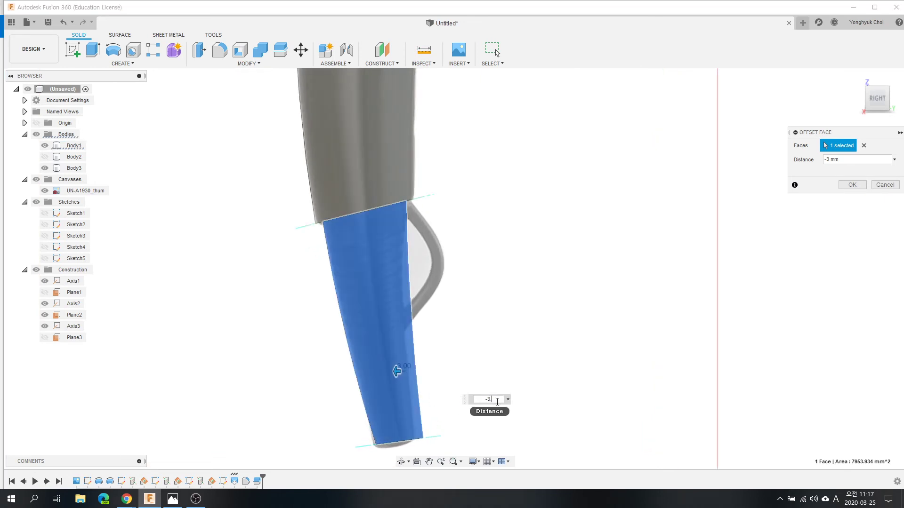
{"action": "type", "text": ".5"}
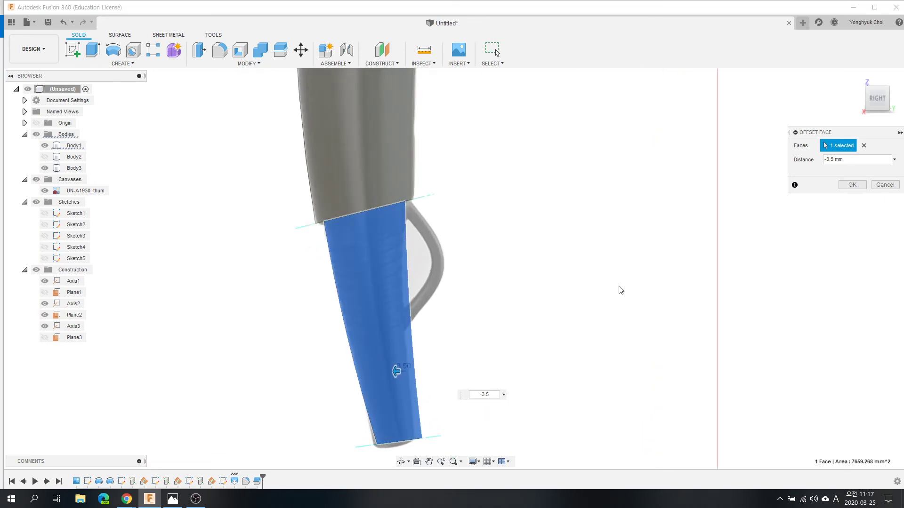
{"action": "left_click", "coordinate": [851, 185]}
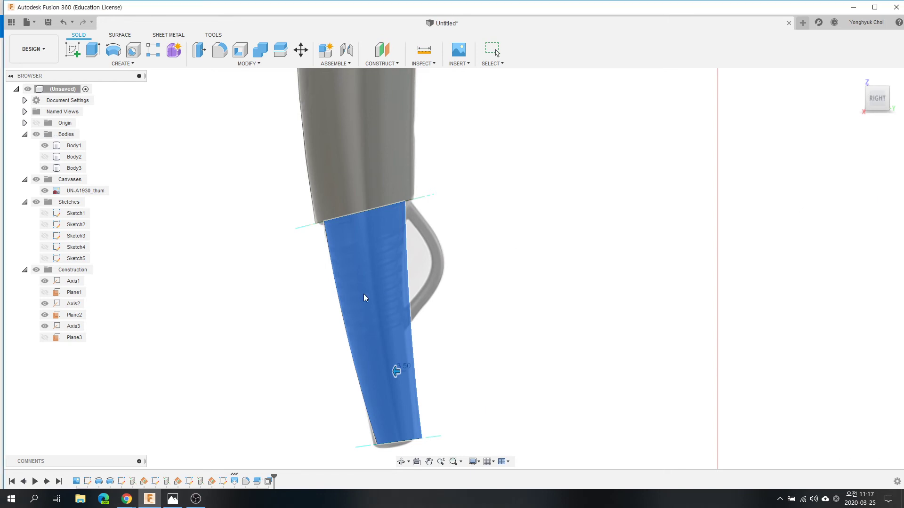
Zoom around the model and select the dryer barrel body
{"action": "scroll", "coordinate": [343, 332], "scroll_direction": "down", "scroll_amount": 2}
{"action": "scroll", "coordinate": [343, 347], "scroll_direction": "down", "scroll_amount": 2}
{"action": "scroll", "coordinate": [342, 346], "scroll_direction": "down", "scroll_amount": 2}
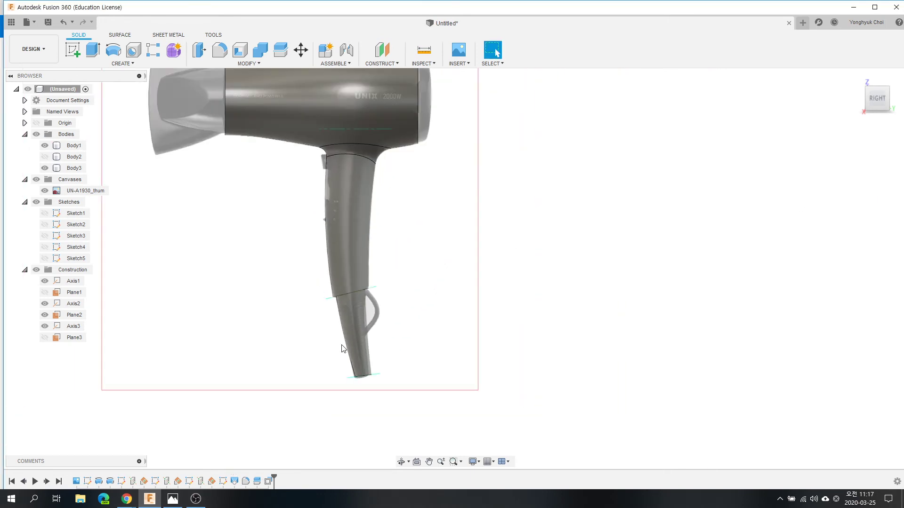
{"action": "scroll", "coordinate": [289, 244], "scroll_direction": "down", "scroll_amount": 2}
{"action": "scroll", "coordinate": [285, 234], "scroll_direction": "up", "scroll_amount": 1}
{"action": "scroll", "coordinate": [285, 216], "scroll_direction": "up", "scroll_amount": 1}
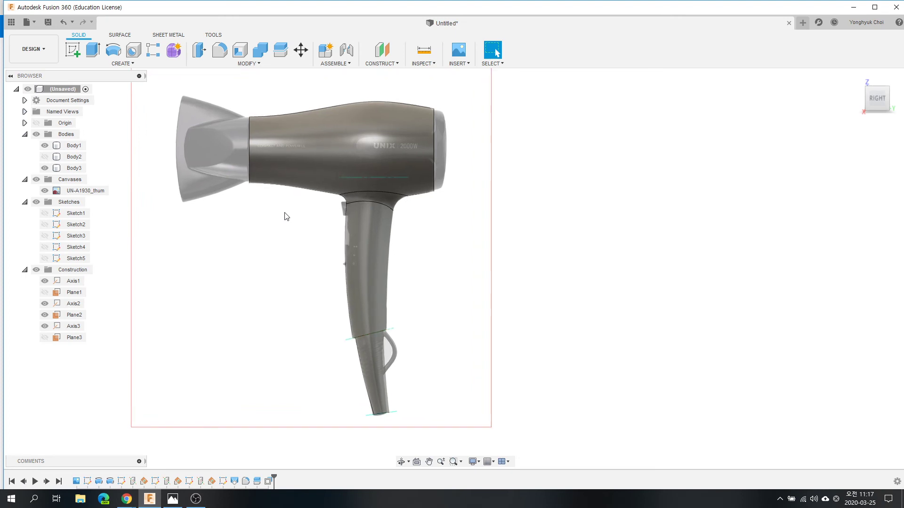
{"action": "scroll", "coordinate": [284, 216], "scroll_direction": "up", "scroll_amount": 1}
{"action": "left_click", "coordinate": [411, 112]}
{"action": "scroll", "coordinate": [412, 111], "scroll_direction": "up", "scroll_amount": 1}
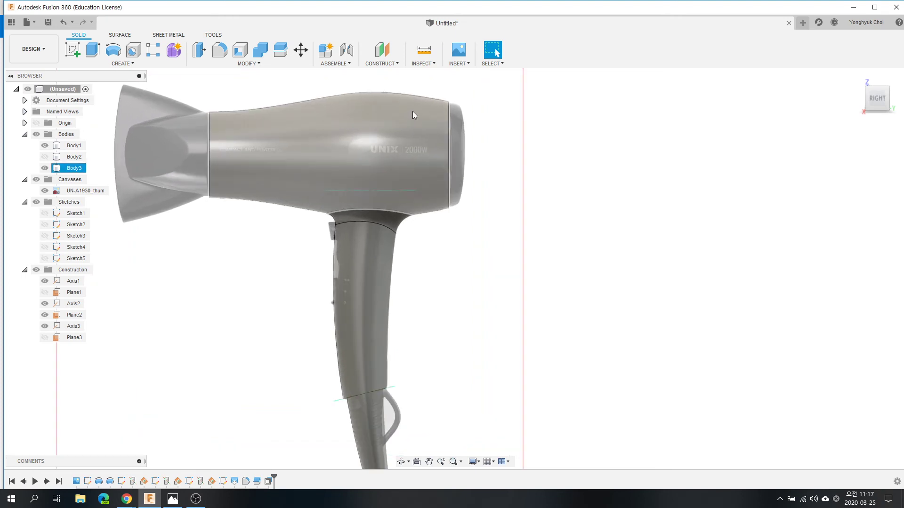
{"action": "scroll", "coordinate": [412, 111], "scroll_direction": "up", "scroll_amount": 1}
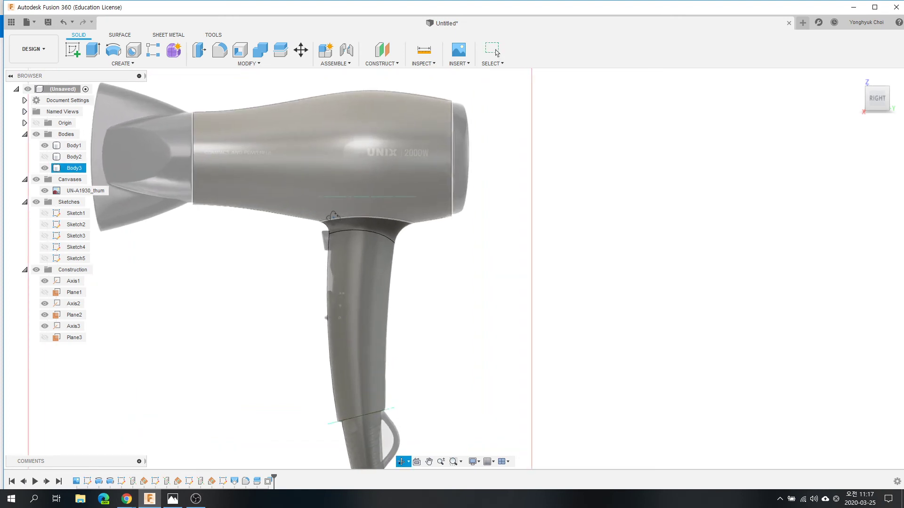
Hide the construction planes and axes and return to the home view
{"action": "mouse_move", "coordinate": [333, 216]}
{"action": "middle_mouse_down", "text": "shift"}
{"action": "mouse_move", "coordinate": [385, 226]}
{"action": "mouse_move", "coordinate": [282, 217]}
{"action": "middle_mouse_up", "text": "shift"}
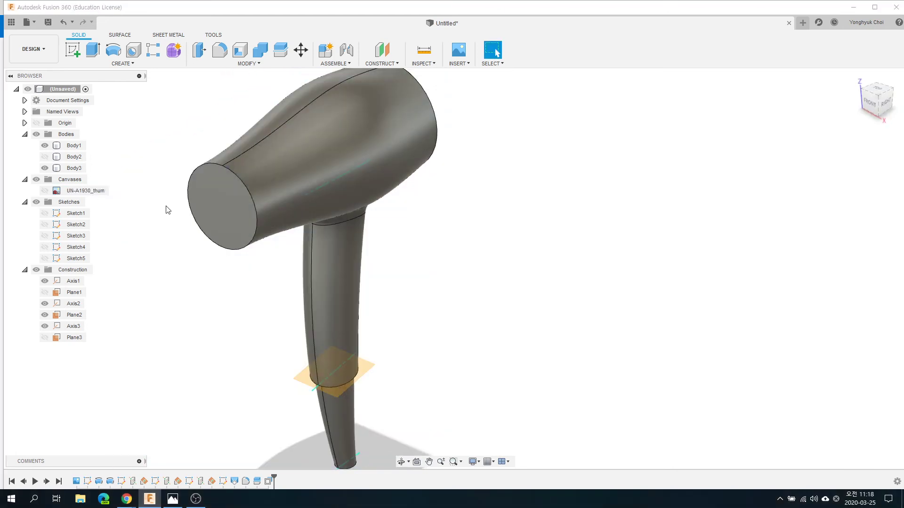
{"action": "middle_click_drag", "start_coordinate": [168, 210], "coordinate": [181, 209], "text": "shift"}
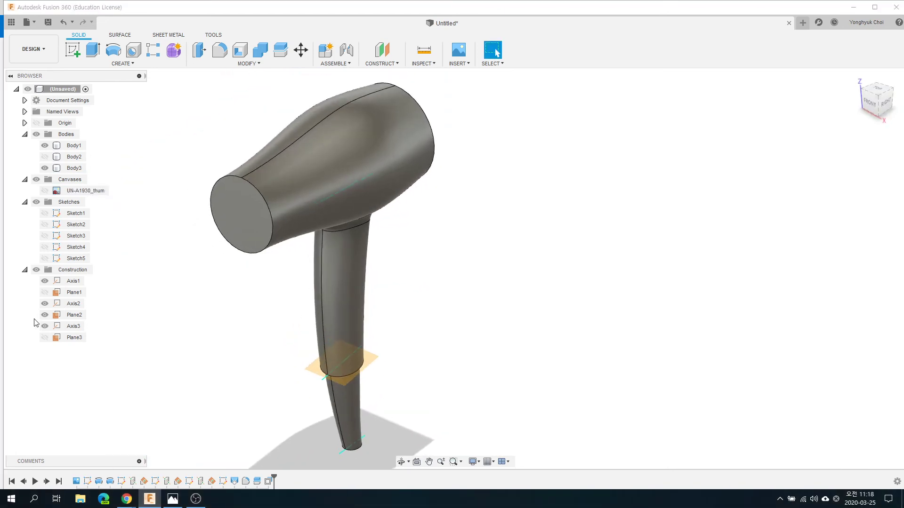
{"action": "left_click", "coordinate": [39, 271]}
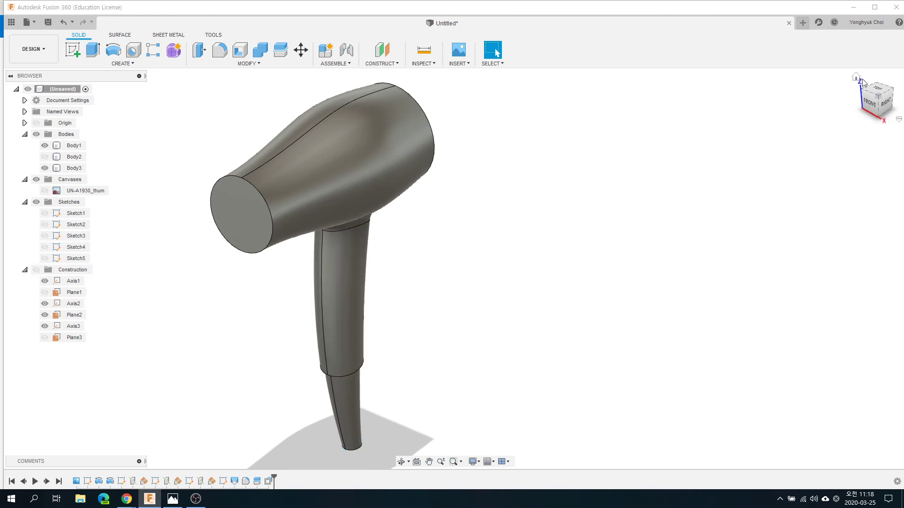
{"action": "left_click", "coordinate": [855, 76]}
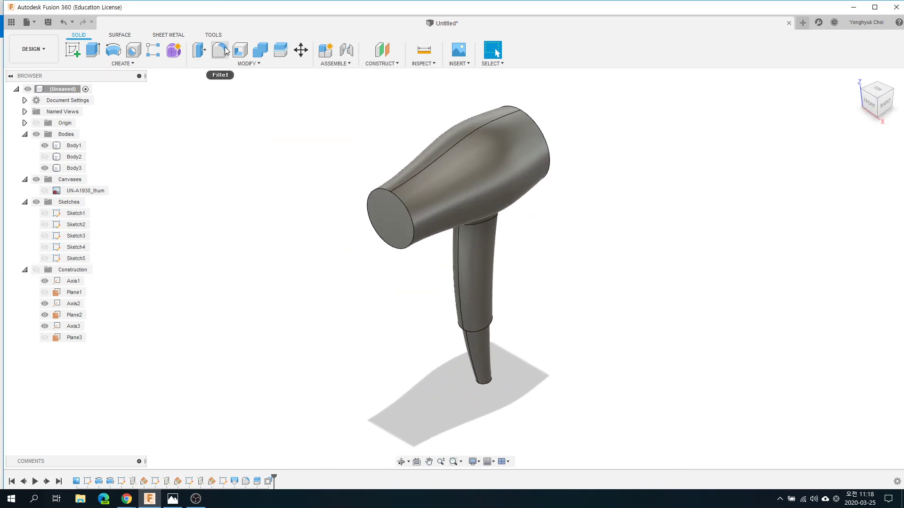
Shell the barrel 2 mm thick, removing both its front and rear end faces
{"action": "left_click", "coordinate": [241, 51]}
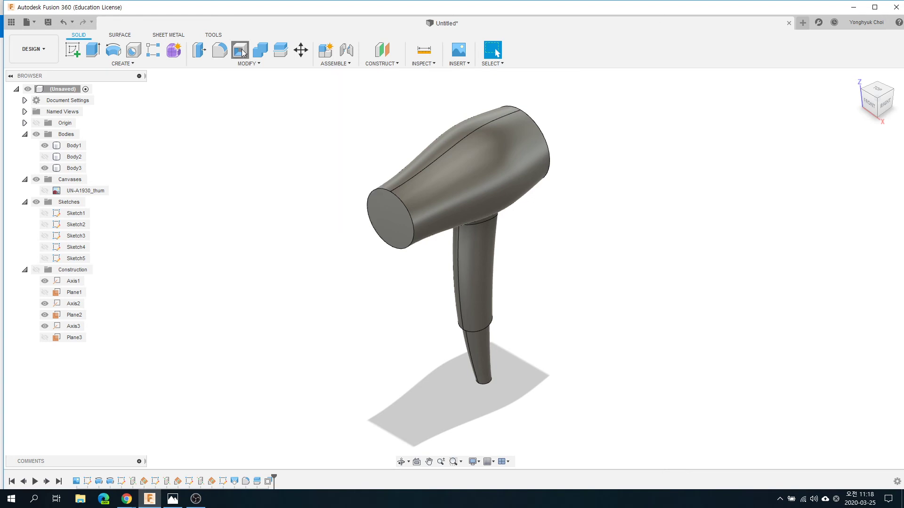
{"action": "left_click", "coordinate": [386, 223]}
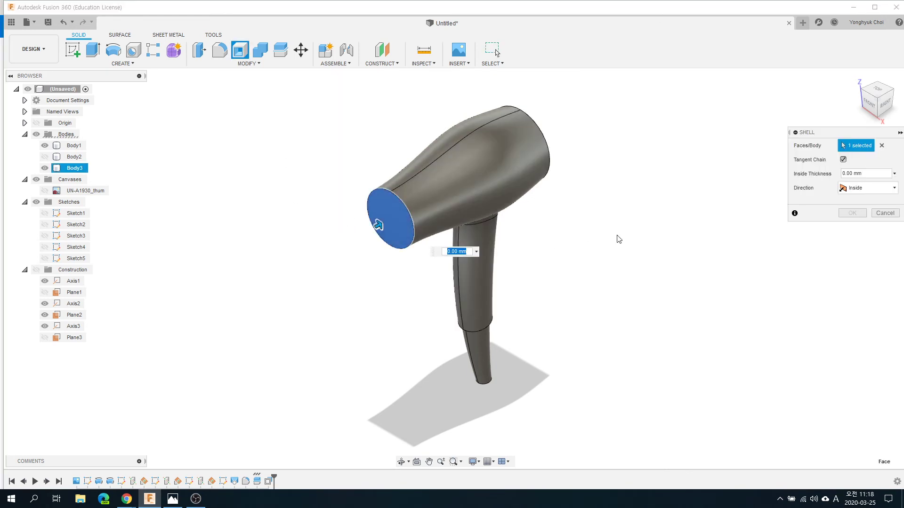
{"action": "middle_click_drag", "start_coordinate": [601, 266], "coordinate": [509, 224], "text": "shift"}
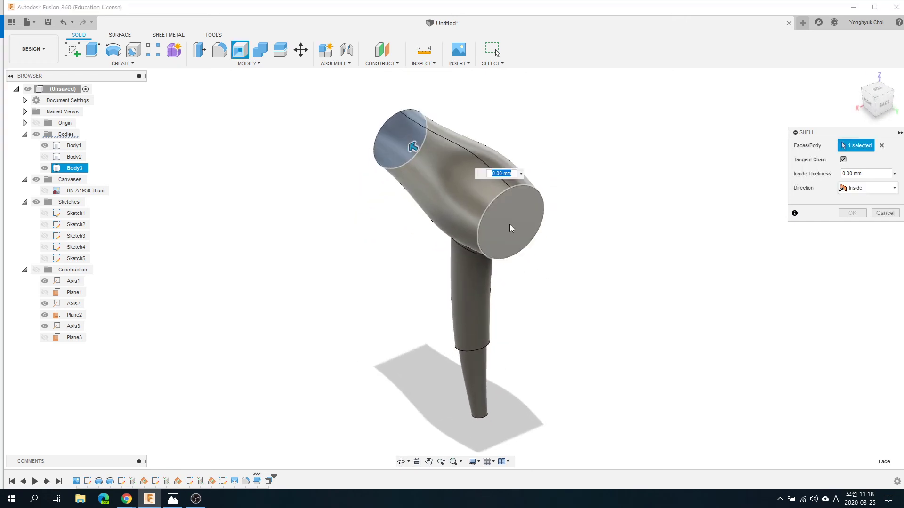
{"action": "left_click", "coordinate": [510, 226]}
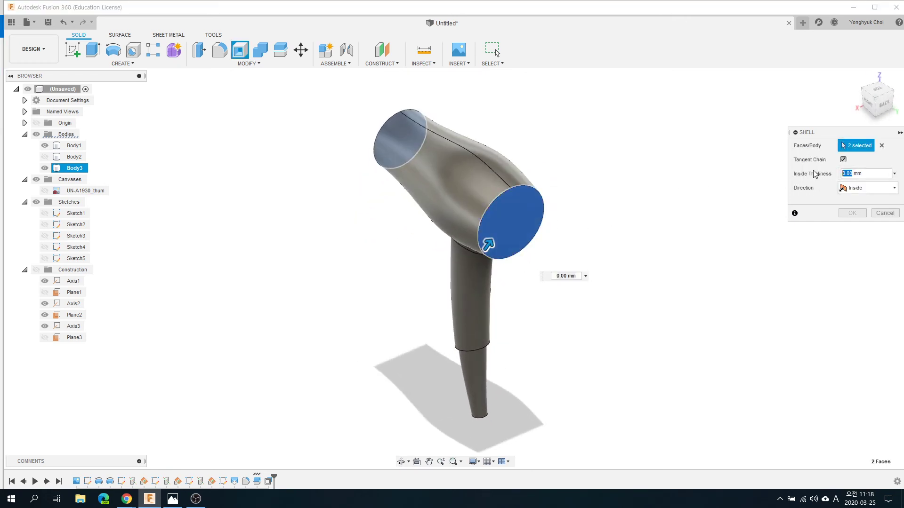
{"action": "left_click", "coordinate": [867, 174]}
{"action": "type", "text": "2"}
{"action": "key", "text": "Return"}
{"action": "key", "text": "Return"}
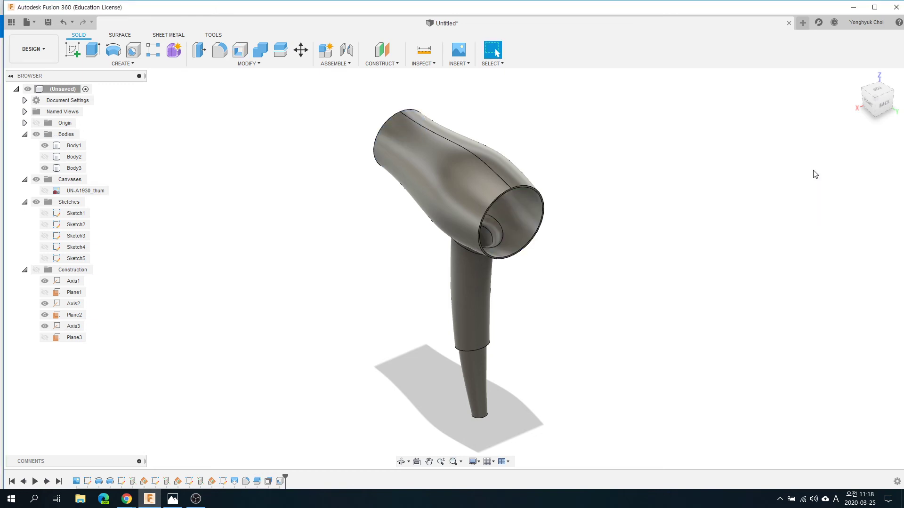
{"action": "mouse_move", "coordinate": [361, 277]}
{"action": "middle_mouse_down", "text": "shift"}
{"action": "mouse_move", "coordinate": [504, 242]}
{"action": "mouse_move", "coordinate": [734, 262]}
{"action": "middle_mouse_up", "text": "shift"}
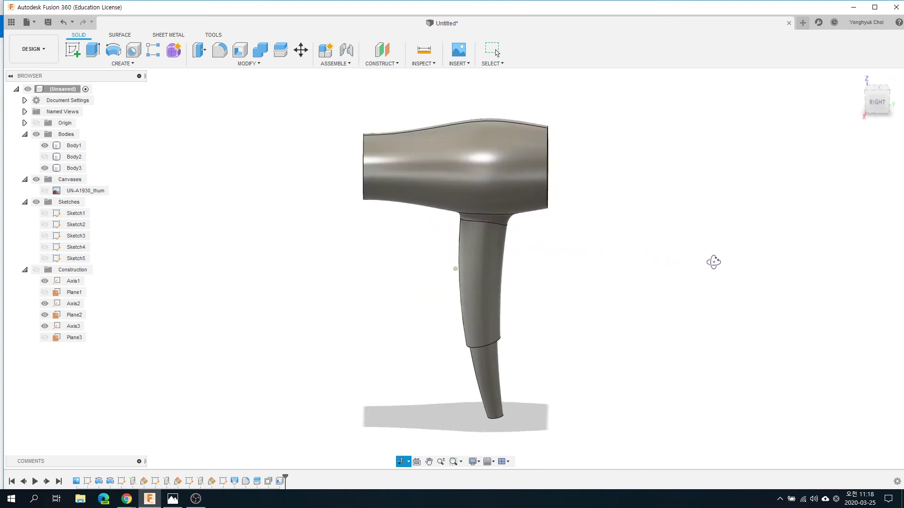
Show Sketch1 in a side view and open it for editing
{"action": "scroll", "coordinate": [657, 171], "scroll_direction": "up", "scroll_amount": 2}
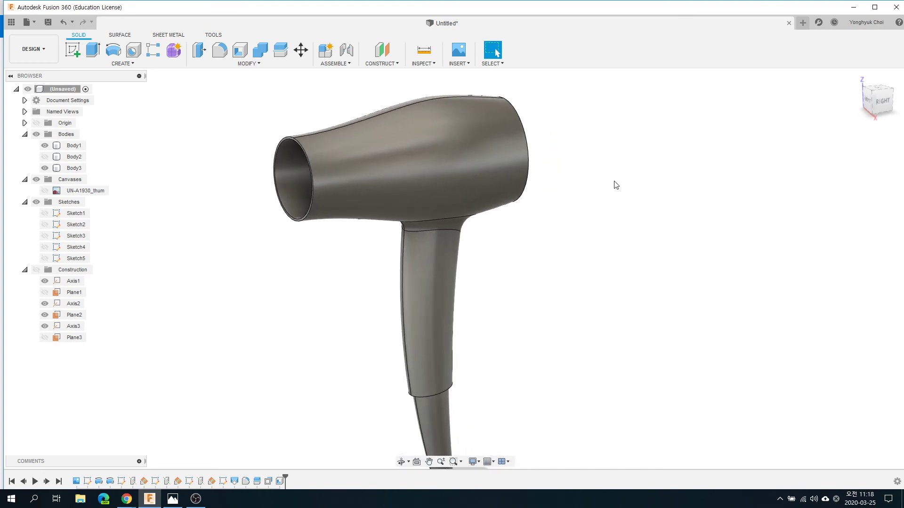
{"action": "left_click", "coordinate": [45, 213]}
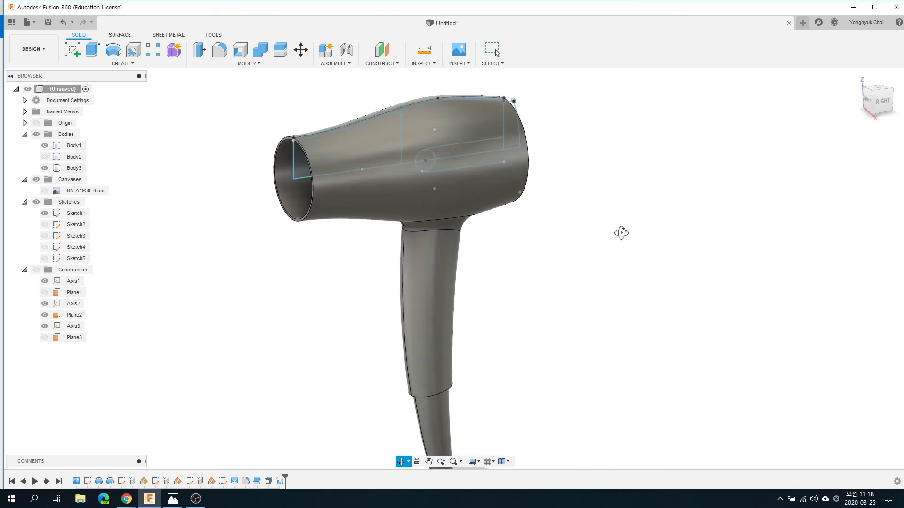
{"action": "middle_click_drag", "start_coordinate": [622, 232], "coordinate": [601, 225], "text": "shift"}
{"action": "right_click", "coordinate": [80, 216]}
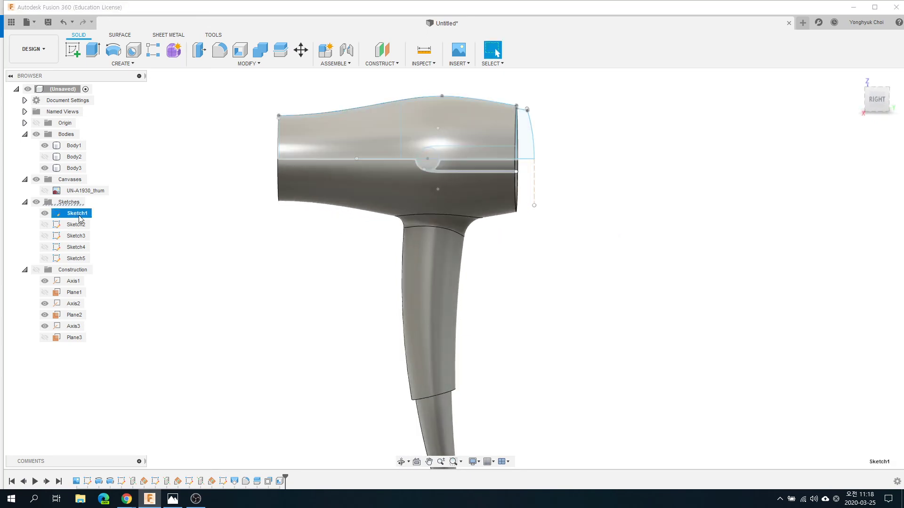
{"action": "left_click", "coordinate": [90, 246]}
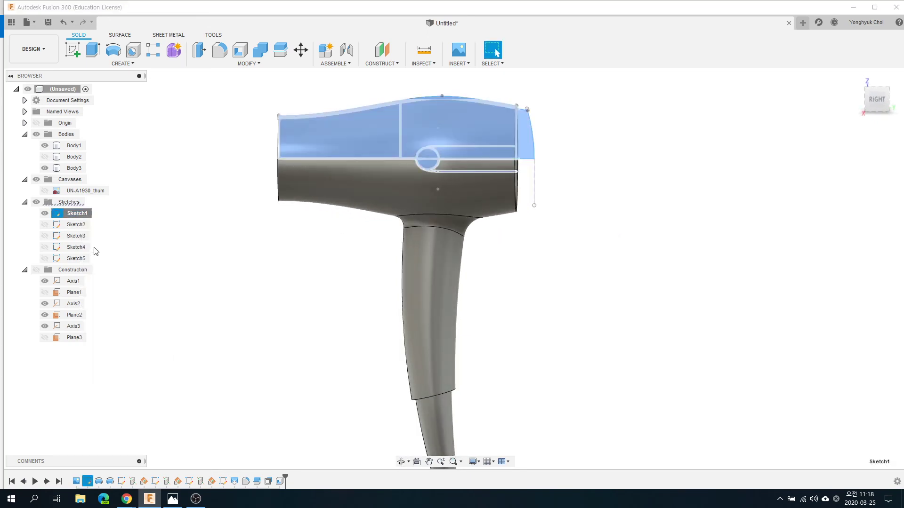
Draw a vertical line closing the slot's right end and finish the sketch
{"action": "scroll", "coordinate": [517, 132], "scroll_direction": "up", "scroll_amount": 3}
{"action": "scroll", "coordinate": [516, 132], "scroll_direction": "up", "scroll_amount": 1}
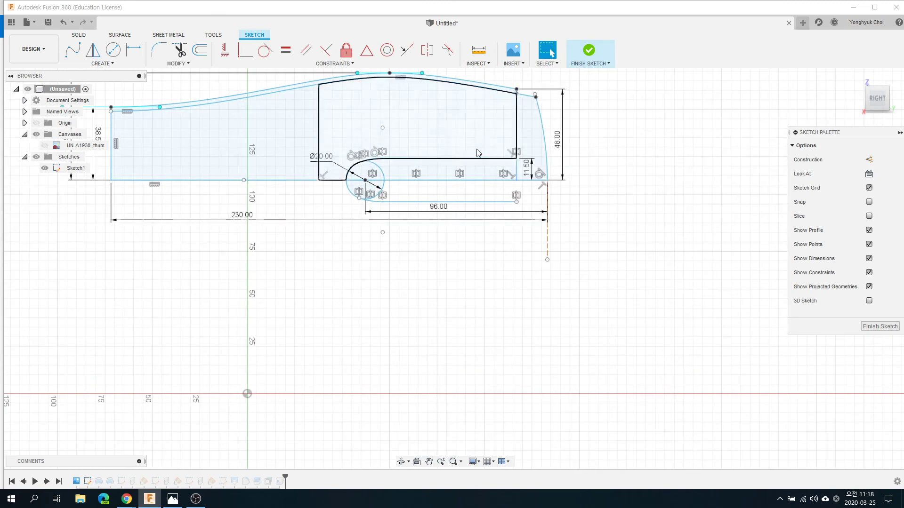
{"action": "scroll", "coordinate": [517, 132], "scroll_direction": "up", "scroll_amount": 2}
{"action": "left_click", "coordinate": [102, 63]}
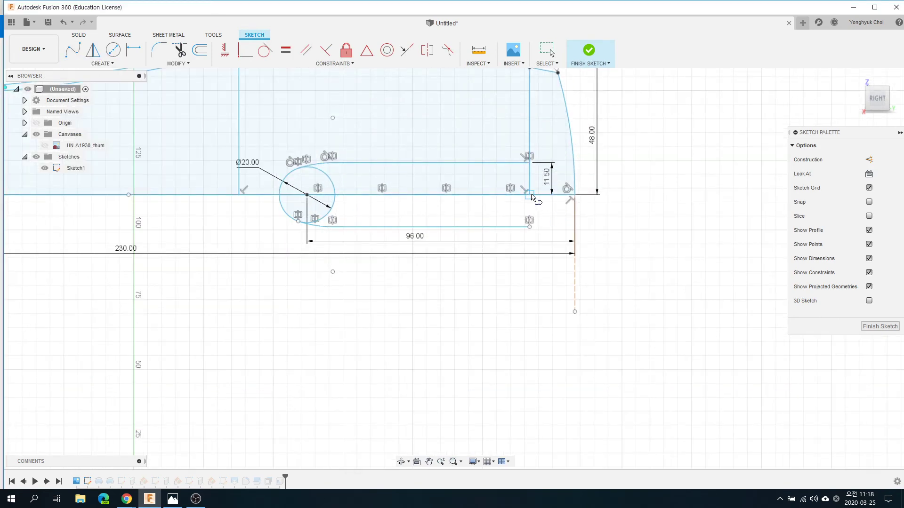
{"action": "left_click", "coordinate": [532, 195]}
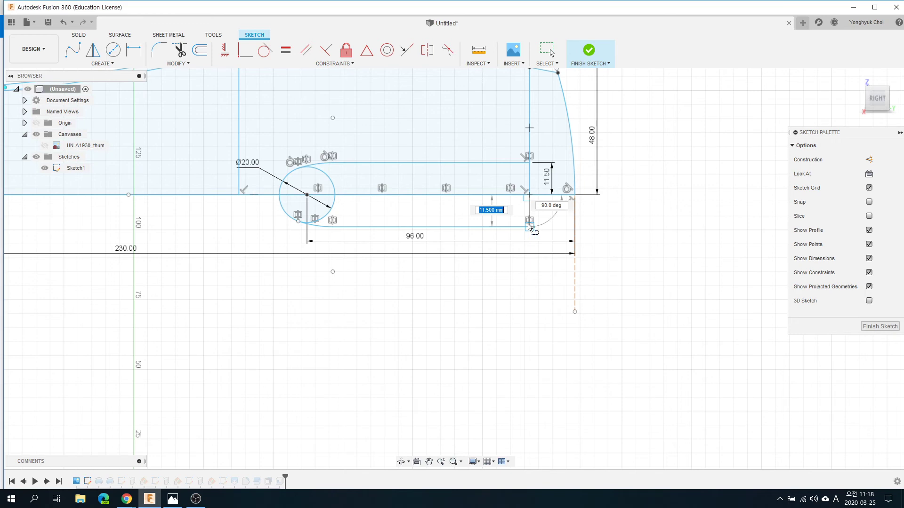
{"action": "left_click", "coordinate": [532, 227]}
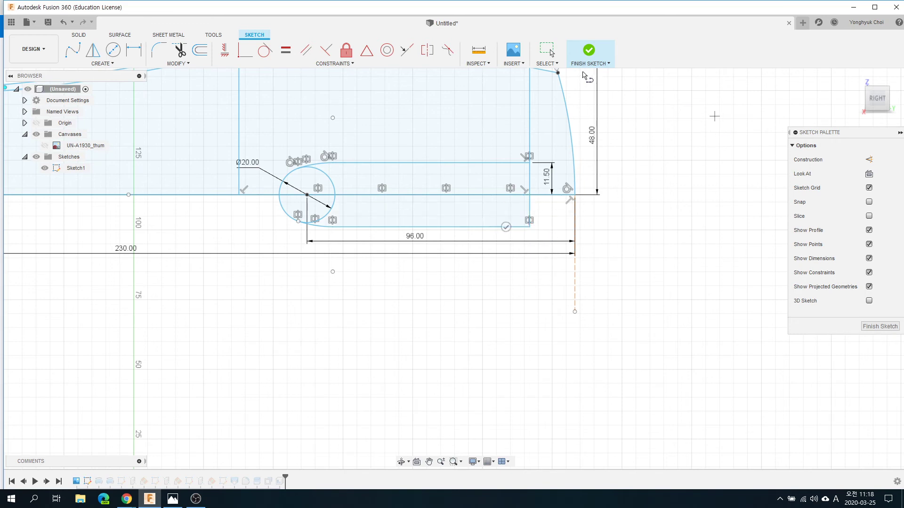
{"action": "left_click", "coordinate": [589, 50]}
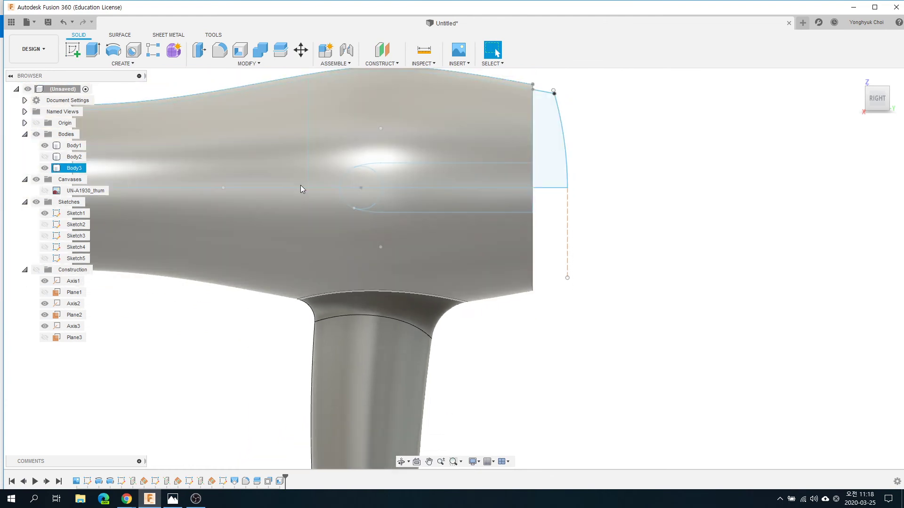
Try extruding the circle profile about -55.7 mm, then cancel it
{"action": "middle_click_drag", "start_coordinate": [300, 185], "coordinate": [335, 222], "text": "shift"}
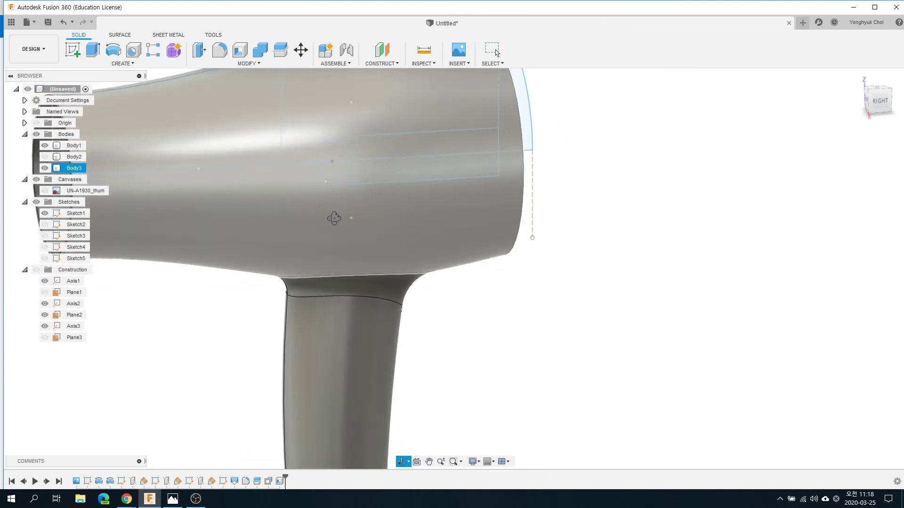
{"action": "key", "text": "Escape"}
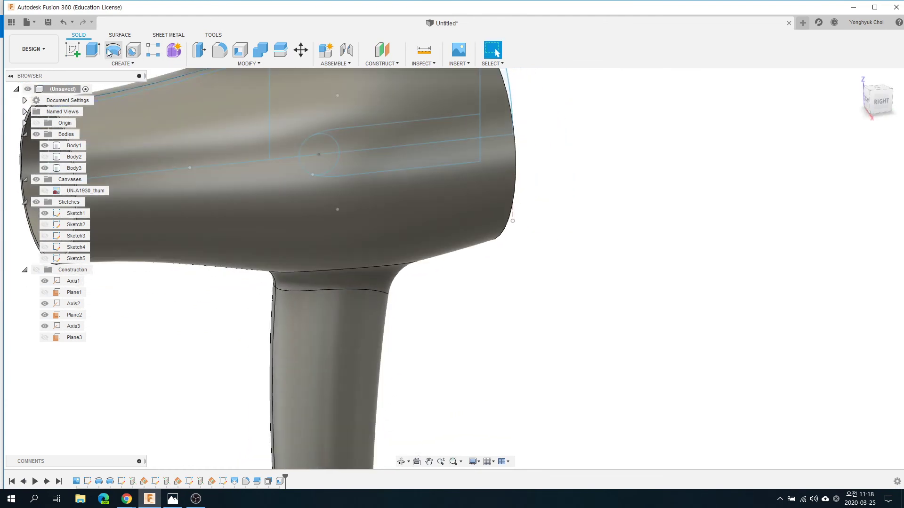
{"action": "key", "text": "e"}
{"action": "left_click", "coordinate": [319, 143]}
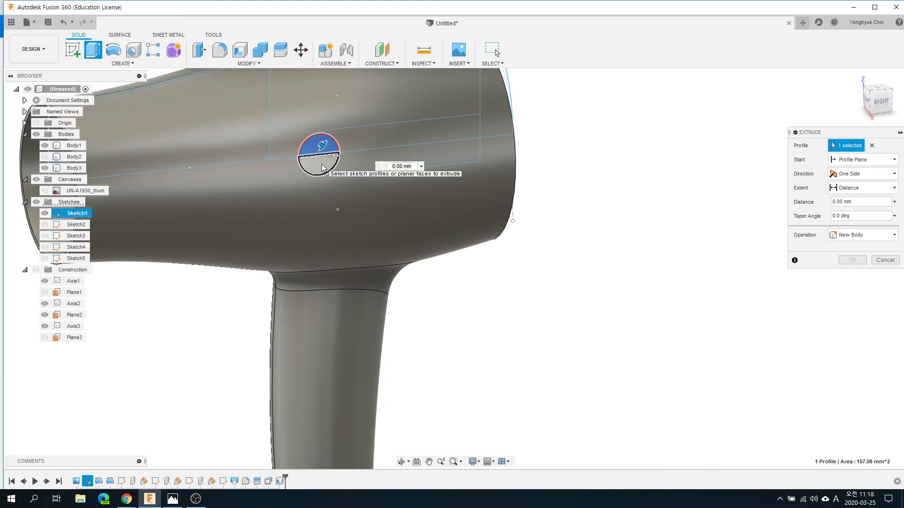
{"action": "left_click", "coordinate": [323, 168]}
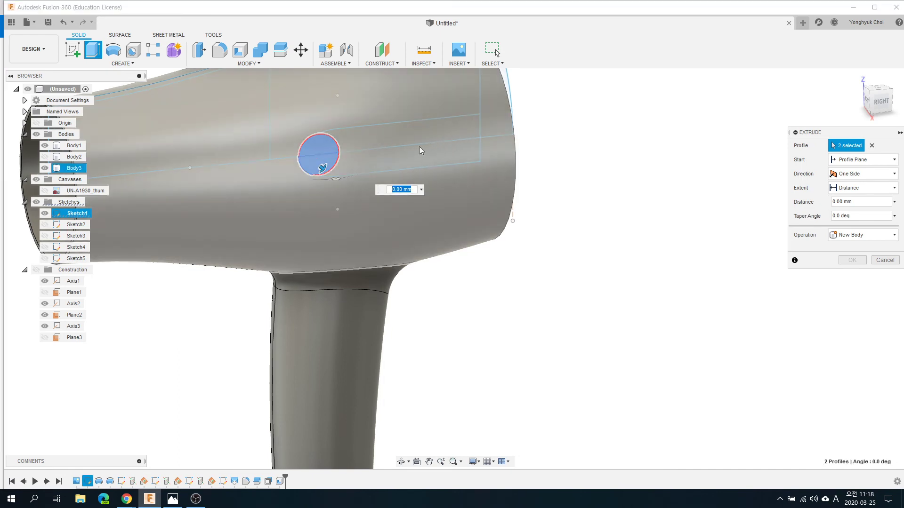
{"action": "left_click_drag", "start_coordinate": [376, 163], "coordinate": [460, 127]}
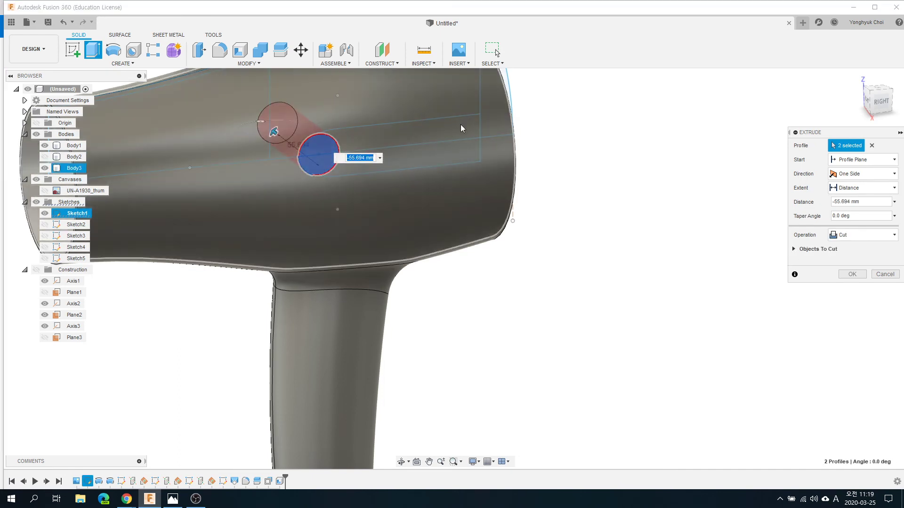
{"action": "key", "text": "Return"}
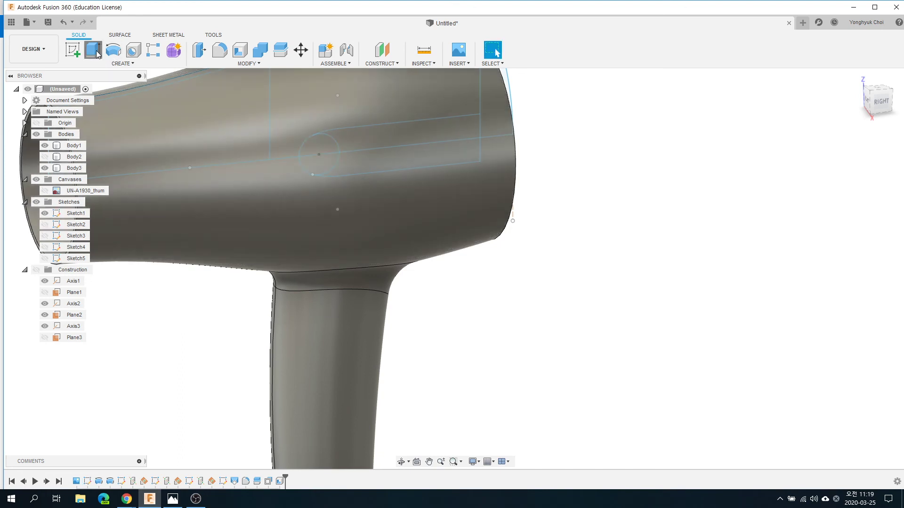
Start a new extrusion with all four slot profiles selected
{"action": "left_click", "coordinate": [98, 54]}
{"action": "left_click", "coordinate": [382, 137]}
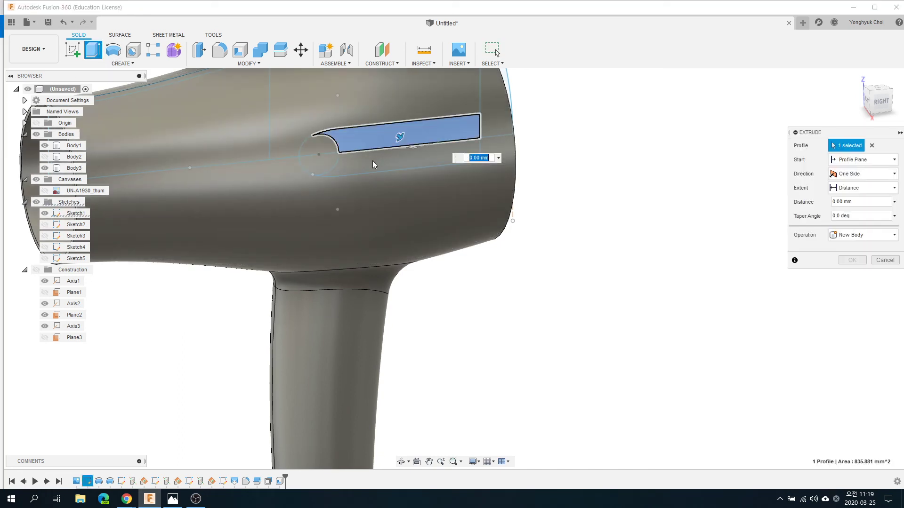
{"action": "left_click", "coordinate": [340, 156]}
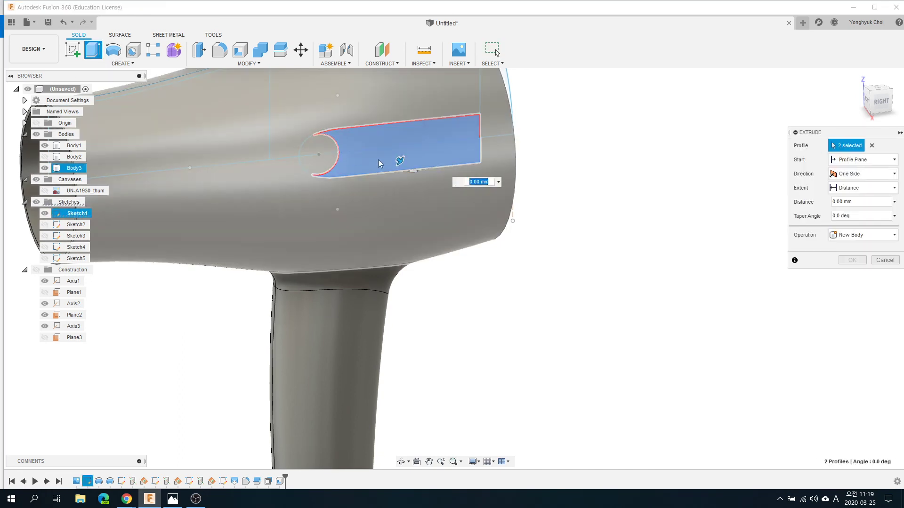
{"action": "mouse_move", "coordinate": [599, 242]}
{"action": "middle_mouse_down", "text": "shift"}
{"action": "mouse_move", "coordinate": [490, 268]}
{"action": "mouse_move", "coordinate": [429, 256]}
{"action": "mouse_move", "coordinate": [521, 224]}
{"action": "middle_mouse_up", "text": "shift"}
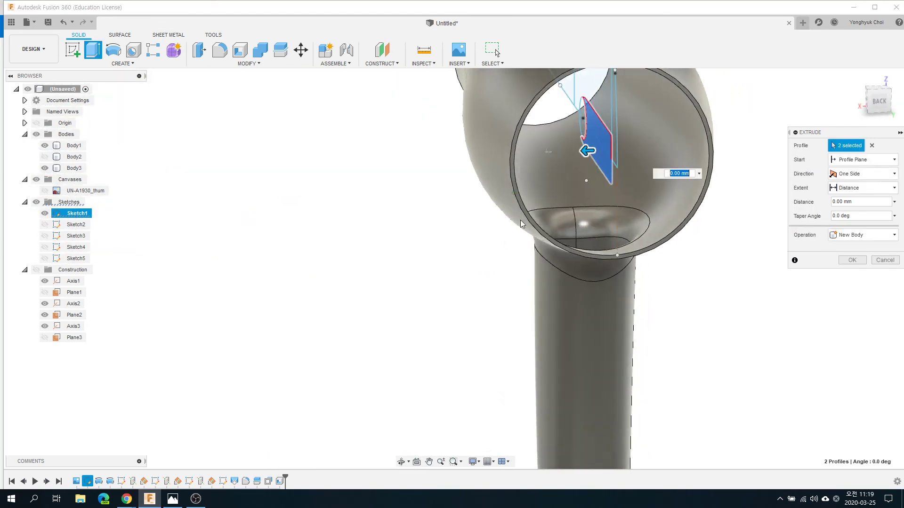
{"action": "left_click", "coordinate": [582, 122]}
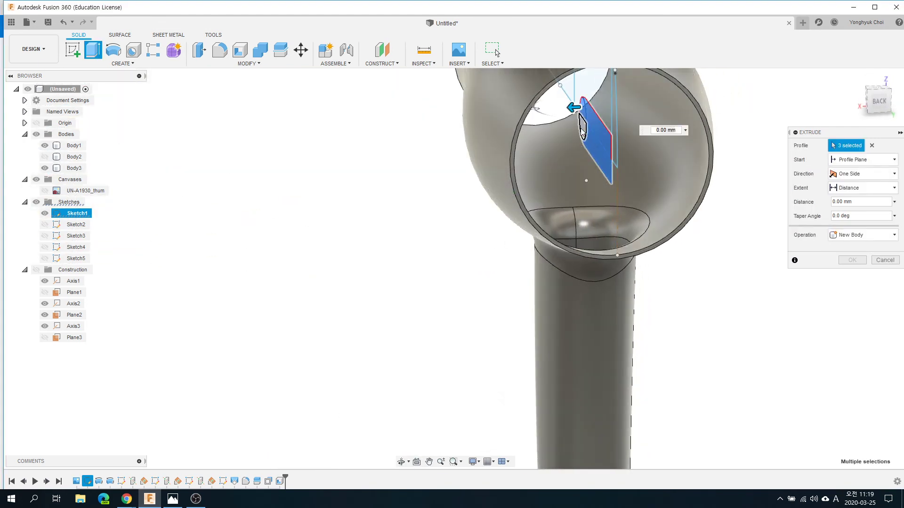
{"action": "left_click", "coordinate": [582, 128]}
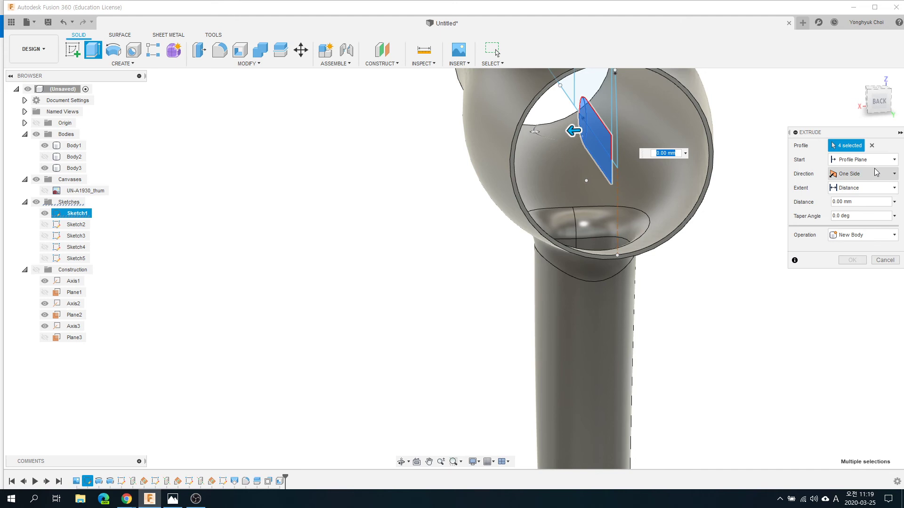
Cut the slot profiles through all, symmetrically in both directions
{"action": "left_click", "coordinate": [866, 188]}
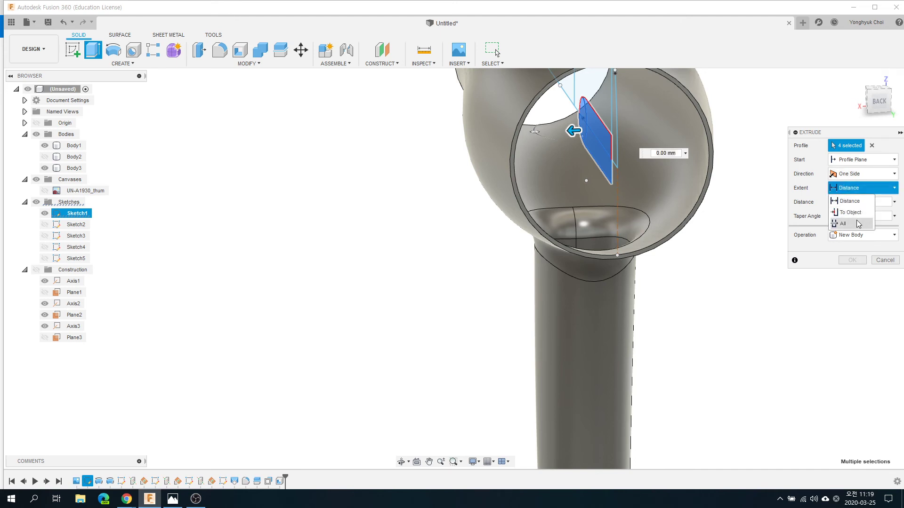
{"action": "left_click", "coordinate": [843, 224]}
{"action": "left_click", "coordinate": [861, 174]}
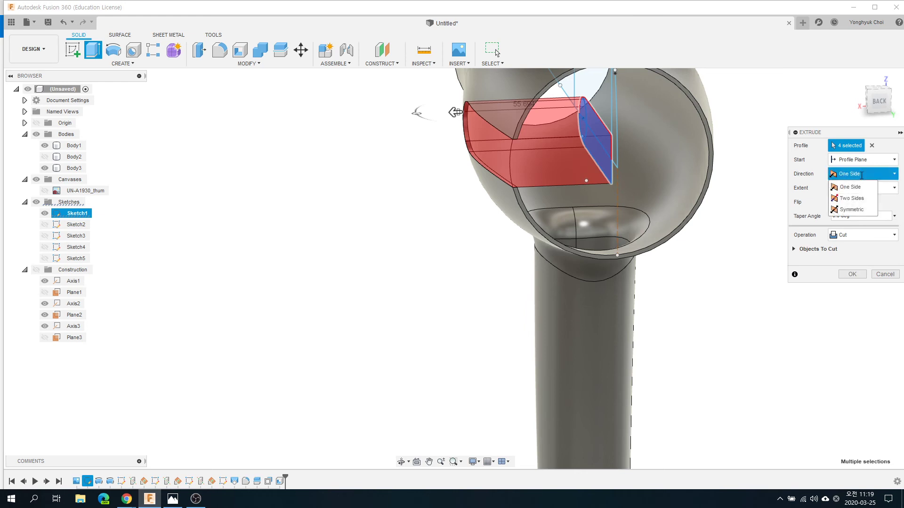
{"action": "left_click", "coordinate": [861, 210]}
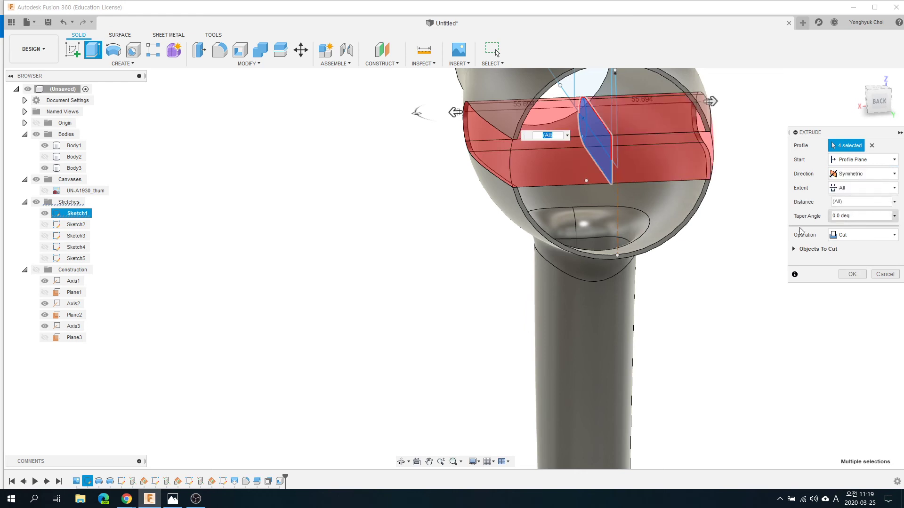
{"action": "middle_click_drag", "start_coordinate": [375, 309], "coordinate": [407, 296], "text": "shift"}
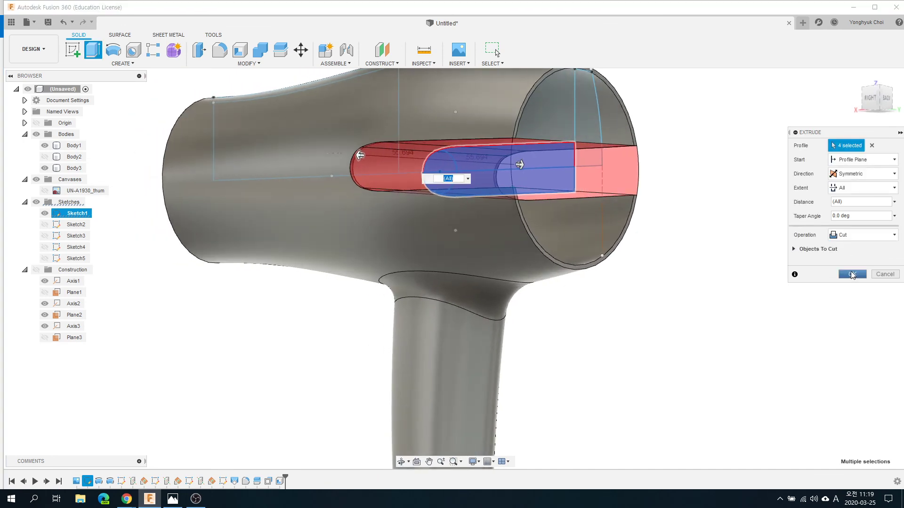
{"action": "left_click", "coordinate": [852, 275]}
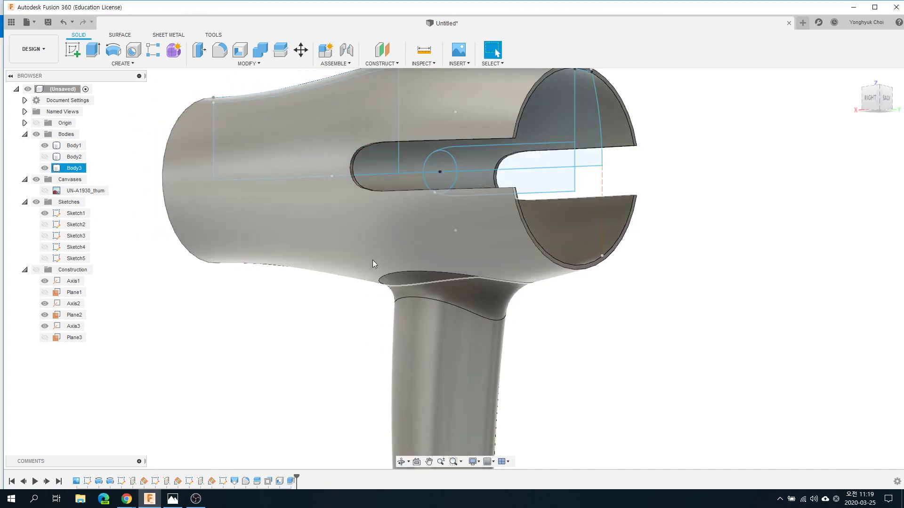
Show the dryer reference image and snap to the right side view
{"action": "mouse_move", "coordinate": [376, 265]}
{"action": "middle_mouse_down", "text": "shift"}
{"action": "mouse_move", "coordinate": [446, 282]}
{"action": "mouse_move", "coordinate": [426, 296]}
{"action": "mouse_move", "coordinate": [500, 158]}
{"action": "middle_mouse_up", "text": "shift"}
{"action": "key", "text": "Escape"}
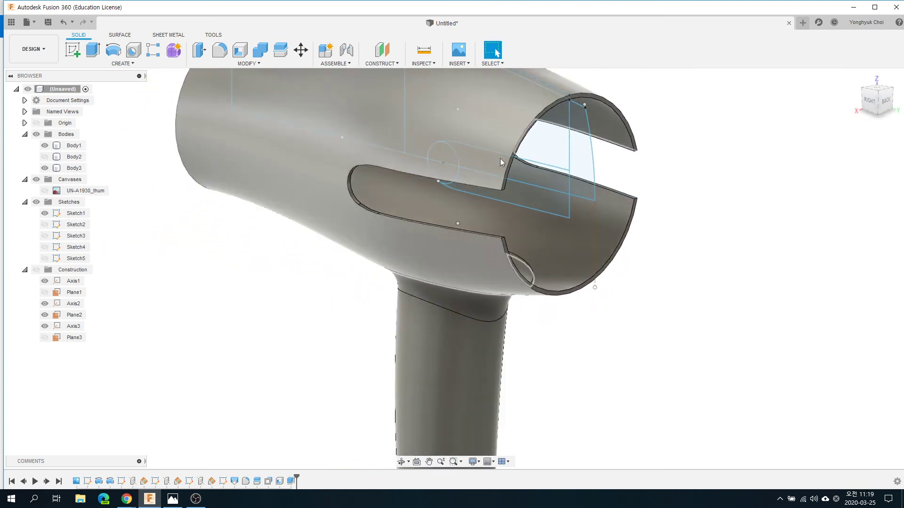
{"action": "left_click", "coordinate": [44, 190]}
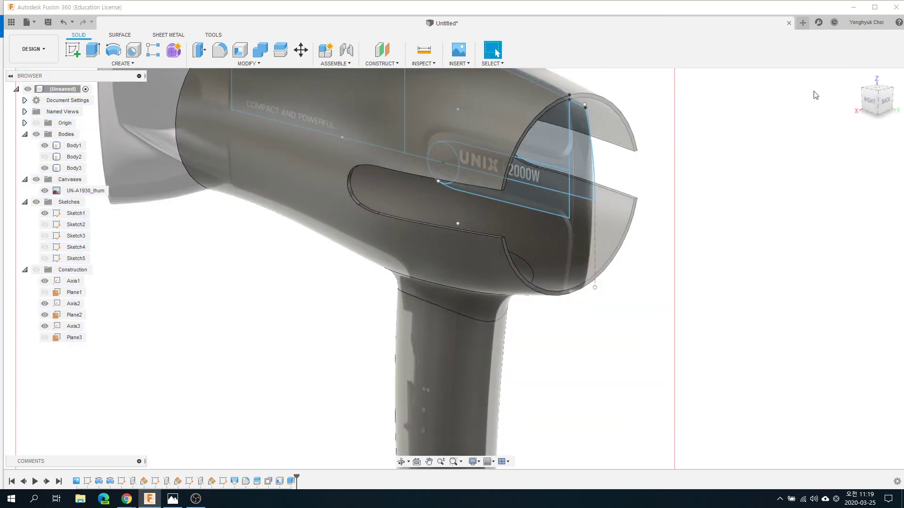
{"action": "left_click", "coordinate": [863, 102]}
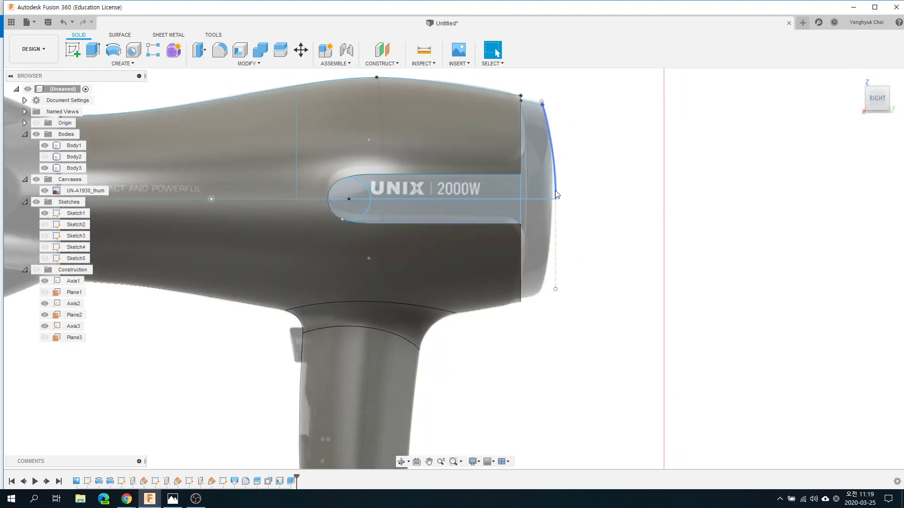
{"action": "scroll", "coordinate": [555, 190], "scroll_direction": "up", "scroll_amount": 3}
Start a constant-radius fillet on the four slot corner edges
{"action": "key", "text": "f"}
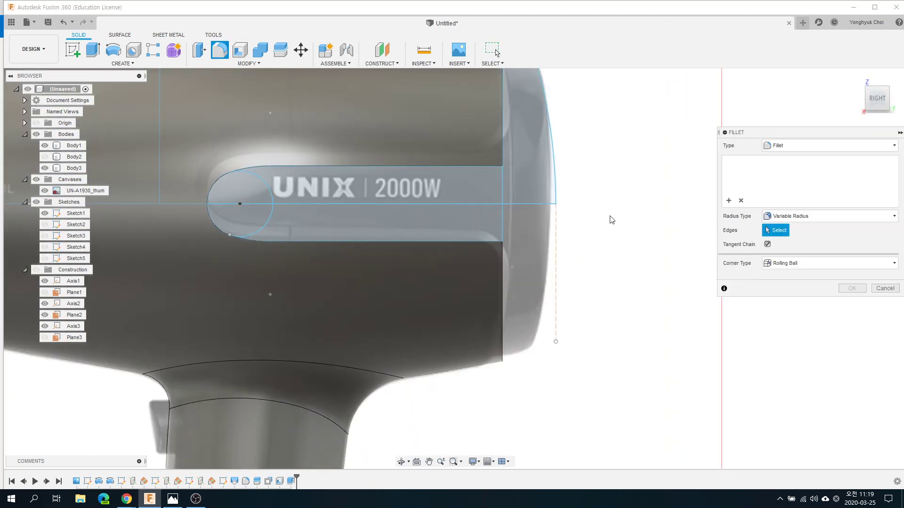
{"action": "mouse_move", "coordinate": [629, 208]}
{"action": "middle_mouse_down", "text": "shift"}
{"action": "mouse_move", "coordinate": [599, 234]}
{"action": "mouse_move", "coordinate": [603, 221]}
{"action": "middle_mouse_up", "text": "shift"}
{"action": "left_click", "coordinate": [837, 215]}
{"action": "left_click", "coordinate": [815, 229]}
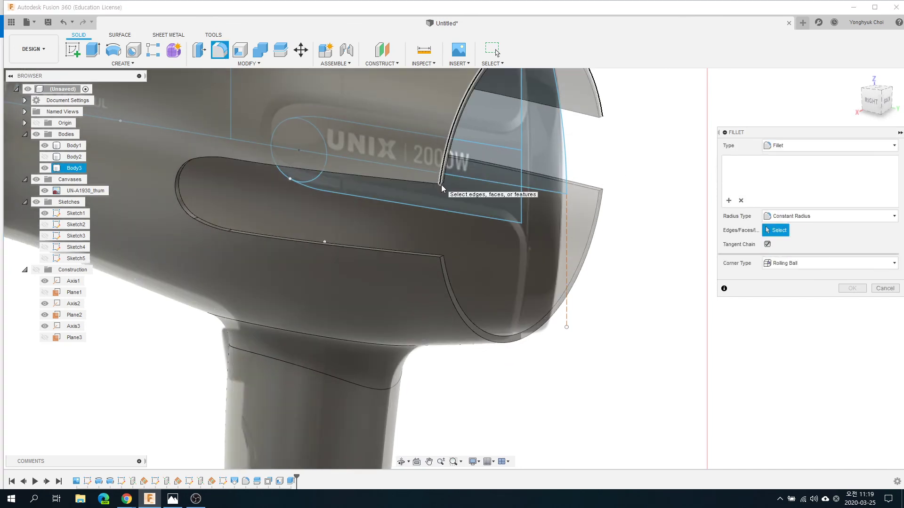
{"action": "scroll", "coordinate": [444, 185], "scroll_direction": "up", "scroll_amount": 2}
{"action": "scroll", "coordinate": [439, 185], "scroll_direction": "up", "scroll_amount": 2}
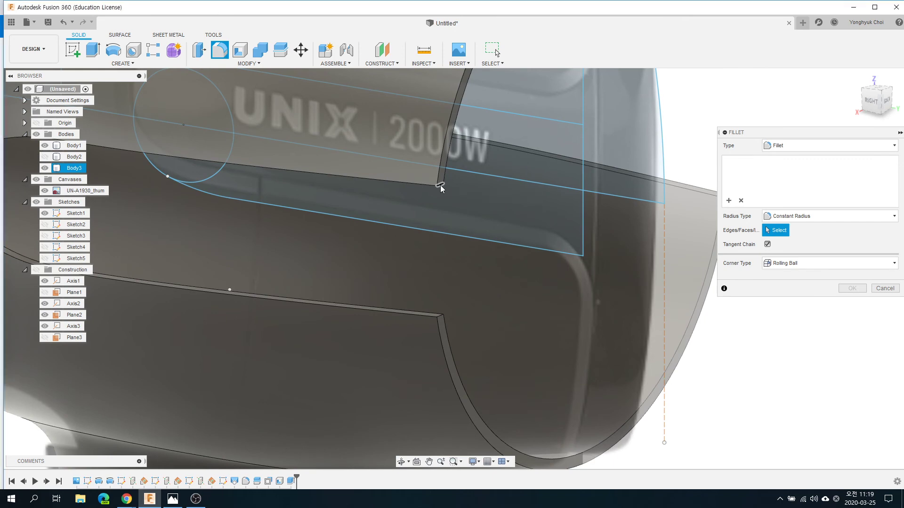
{"action": "left_click", "coordinate": [440, 185]}
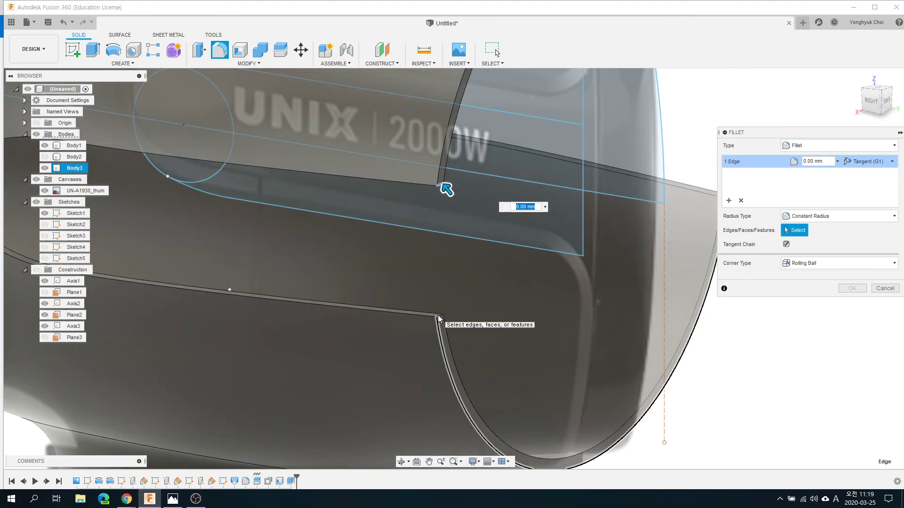
{"action": "left_click", "coordinate": [438, 318]}
{"action": "scroll", "coordinate": [488, 206], "scroll_direction": "down", "scroll_amount": 2}
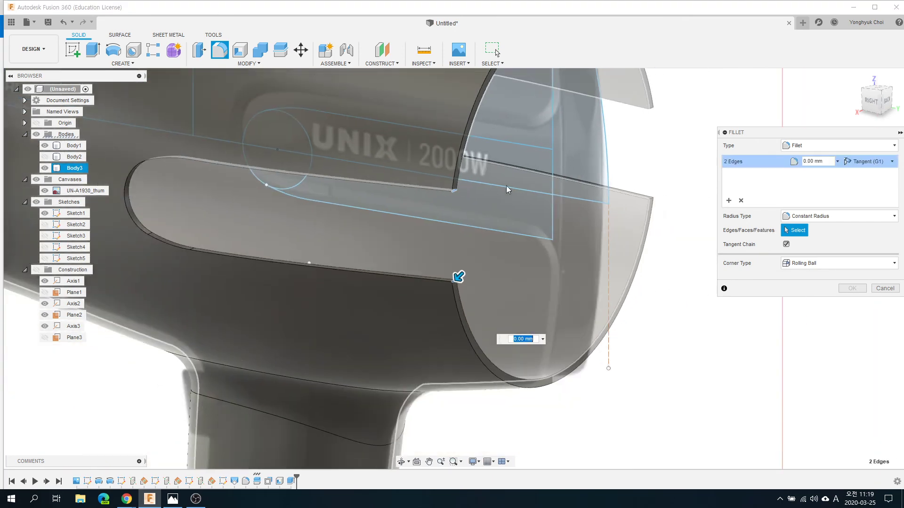
{"action": "scroll", "coordinate": [506, 185], "scroll_direction": "up", "scroll_amount": 1}
{"action": "scroll", "coordinate": [657, 115], "scroll_direction": "up", "scroll_amount": 2}
{"action": "scroll", "coordinate": [657, 114], "scroll_direction": "up", "scroll_amount": 2}
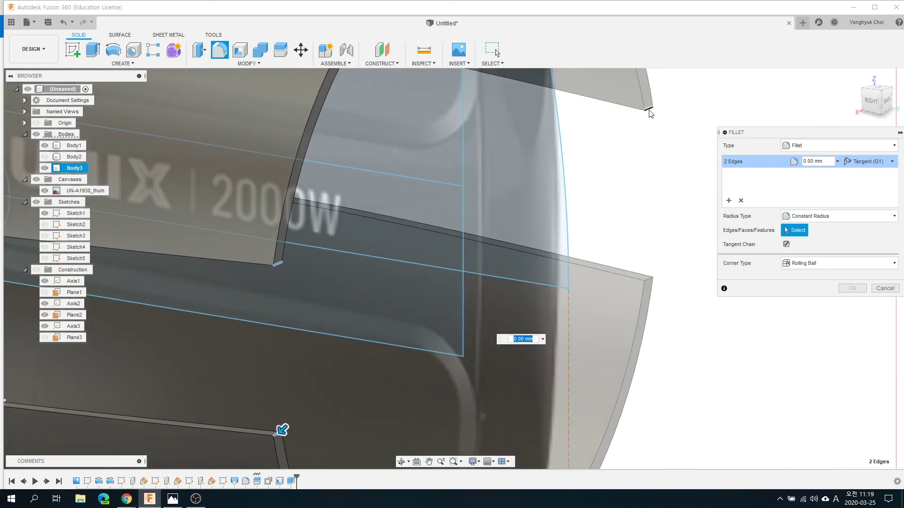
{"action": "left_click", "coordinate": [649, 113]}
{"action": "left_click", "coordinate": [651, 281]}
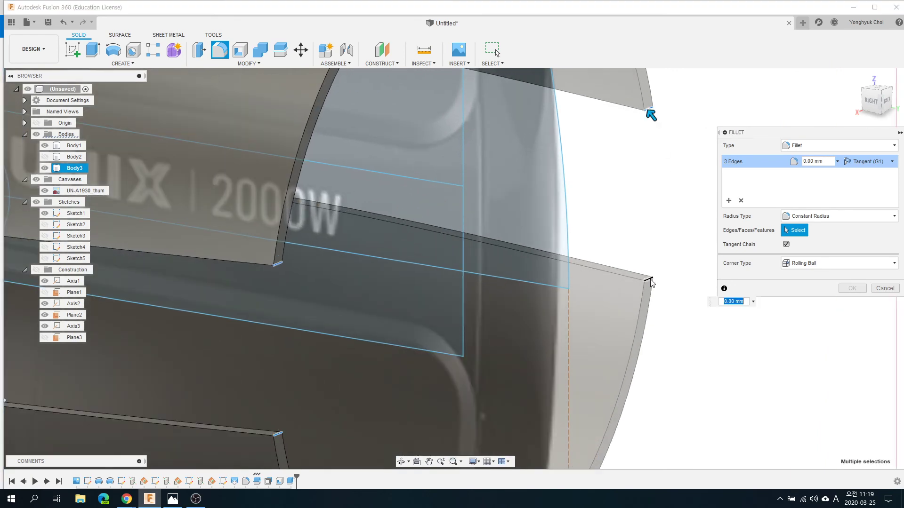
Set the fillet radius to 10.5 mm and apply it
{"action": "scroll", "coordinate": [544, 226], "scroll_direction": "down", "scroll_amount": 2}
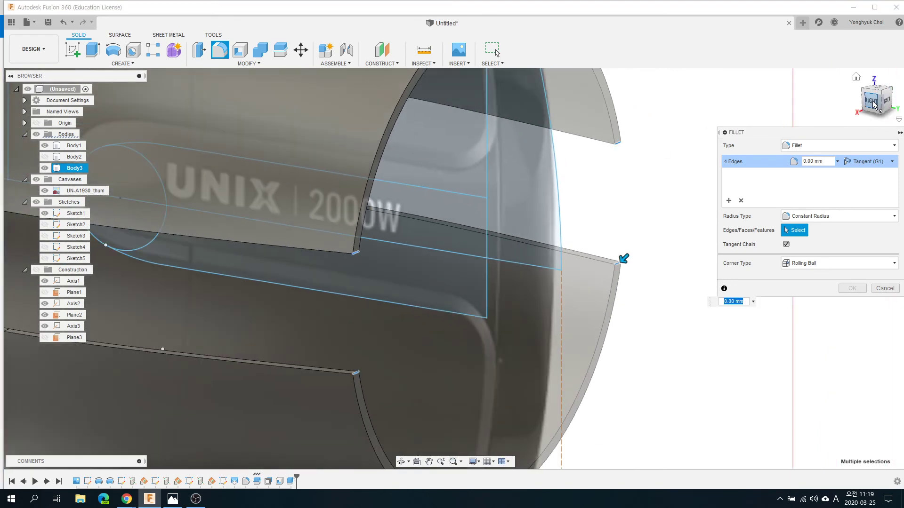
{"action": "left_click", "coordinate": [873, 100]}
{"action": "scroll", "coordinate": [333, 241], "scroll_direction": "down", "scroll_amount": 2}
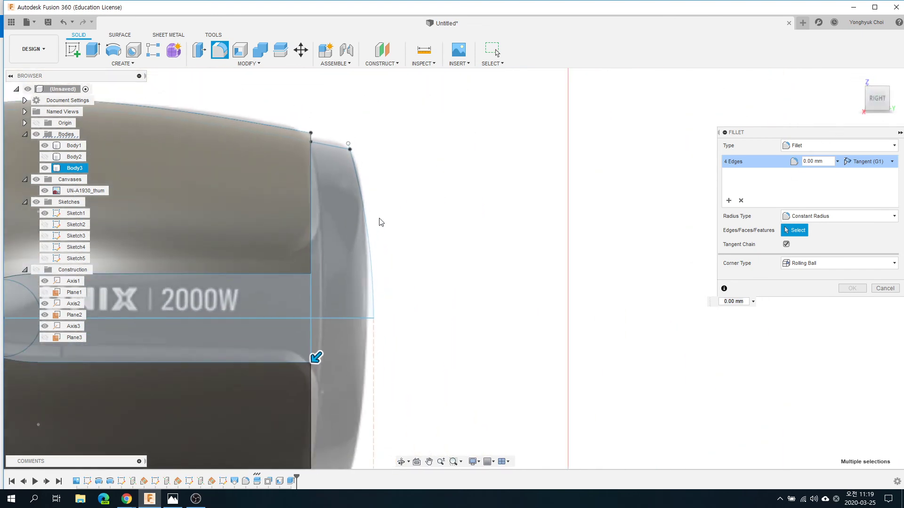
{"action": "scroll", "coordinate": [377, 218], "scroll_direction": "down", "scroll_amount": 2}
{"action": "scroll", "coordinate": [335, 278], "scroll_direction": "up", "scroll_amount": 3}
{"action": "scroll", "coordinate": [337, 285], "scroll_direction": "up", "scroll_amount": 2}
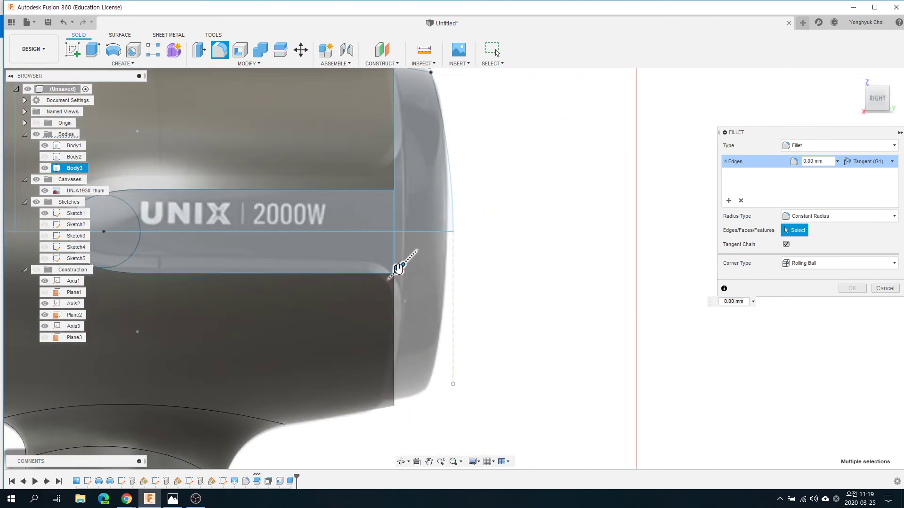
{"action": "left_click_drag", "start_coordinate": [398, 268], "coordinate": [387, 281]}
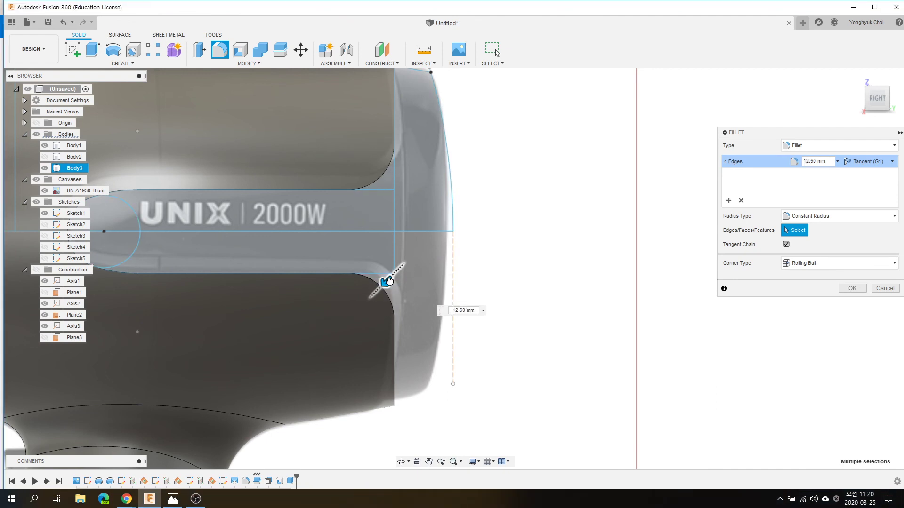
{"action": "left_click", "coordinate": [463, 310]}
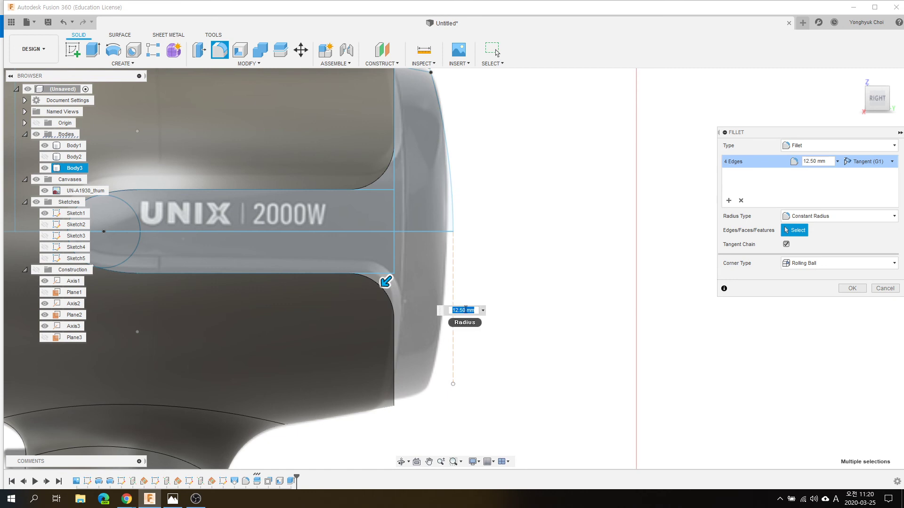
{"action": "left_click_drag", "start_coordinate": [466, 310], "coordinate": [453, 310]}
{"action": "type", "text": "0."}
{"action": "type", "text": "5"}
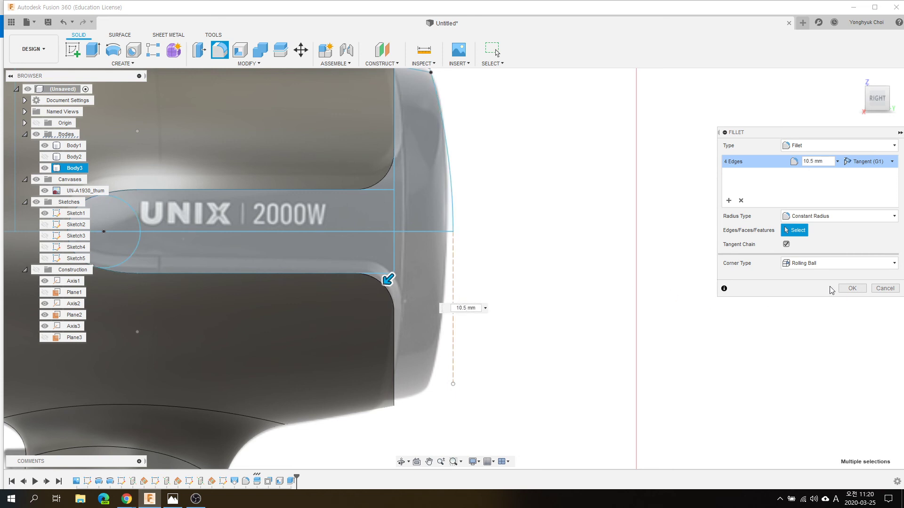
{"action": "left_click", "coordinate": [860, 290]}
Orbit and zoom to view the rear shell in perspective
{"action": "scroll", "coordinate": [561, 339], "scroll_direction": "down", "scroll_amount": 2}
{"action": "scroll", "coordinate": [581, 333], "scroll_direction": "down", "scroll_amount": 2}
{"action": "scroll", "coordinate": [582, 331], "scroll_direction": "down", "scroll_amount": 2}
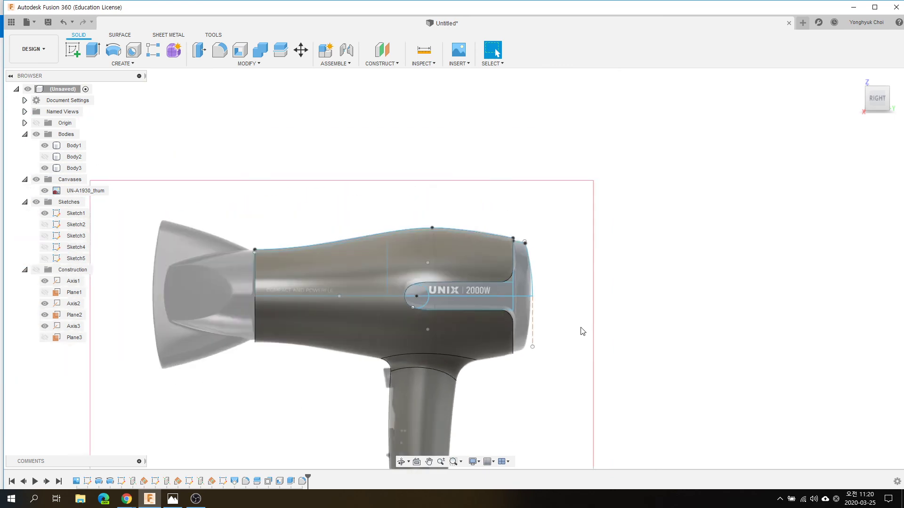
{"action": "scroll", "coordinate": [582, 332], "scroll_direction": "up", "scroll_amount": 1}
{"action": "scroll", "coordinate": [573, 335], "scroll_direction": "up", "scroll_amount": 1}
{"action": "scroll", "coordinate": [479, 323], "scroll_direction": "up", "scroll_amount": 1}
{"action": "scroll", "coordinate": [474, 323], "scroll_direction": "up", "scroll_amount": 2}
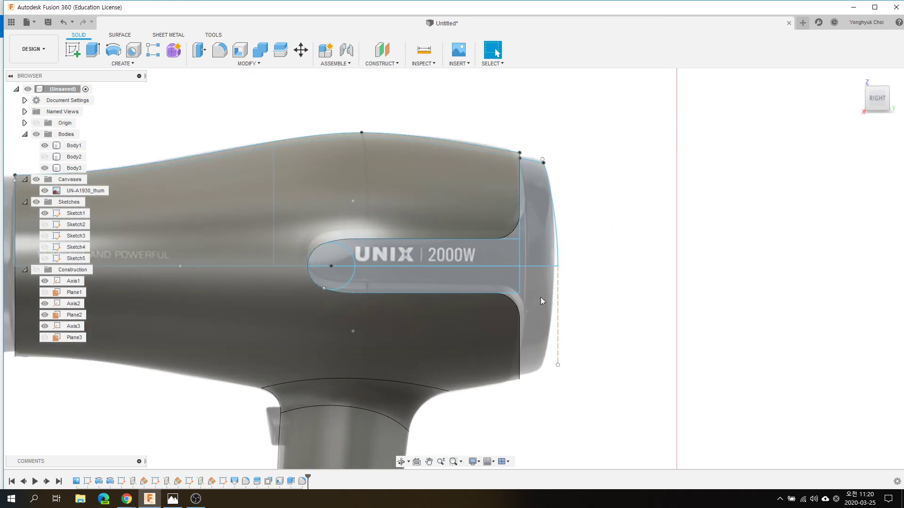
{"action": "middle_click_drag", "start_coordinate": [540, 297], "coordinate": [331, 205], "text": "shift"}
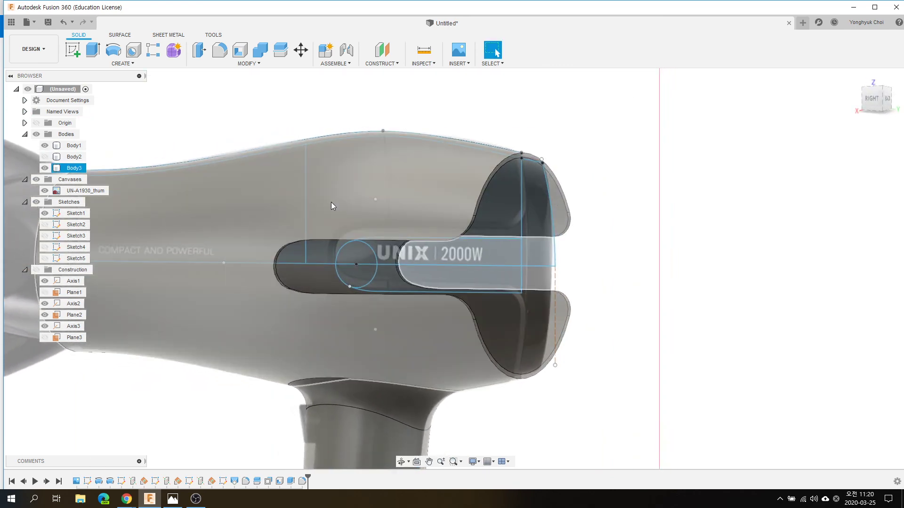
{"action": "scroll", "coordinate": [331, 206], "scroll_direction": "up", "scroll_amount": 1}
{"action": "scroll", "coordinate": [338, 173], "scroll_direction": "up", "scroll_amount": 1}
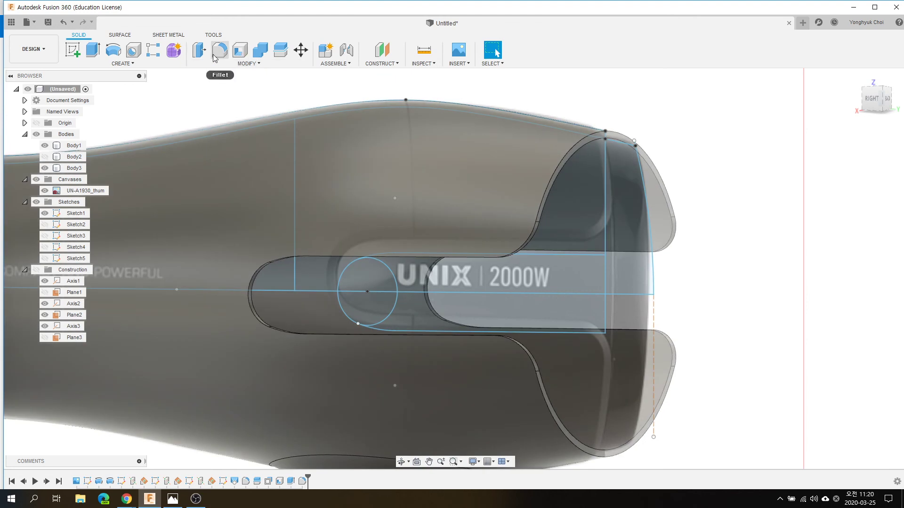
Chamfer the slot's edge loop with two distances, first trying 3.5 mm and 2 mm
{"action": "left_click", "coordinate": [248, 63]}
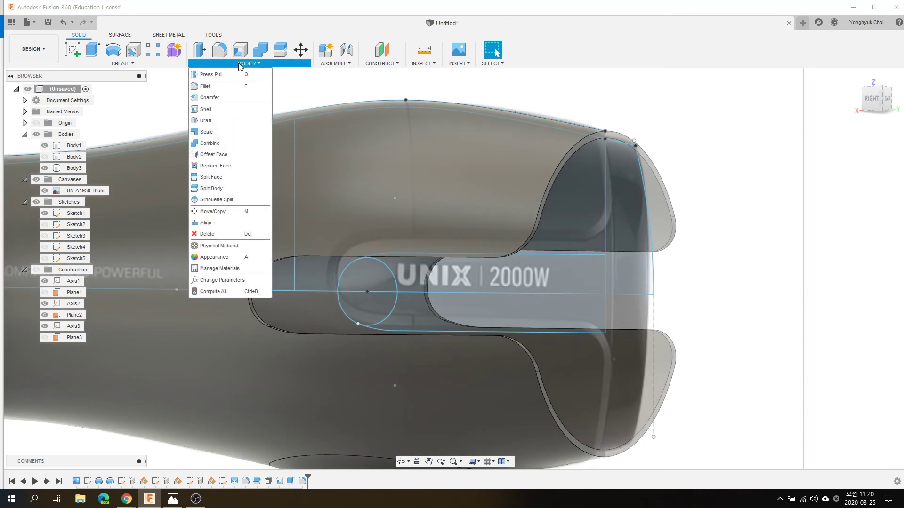
{"action": "left_click", "coordinate": [210, 98]}
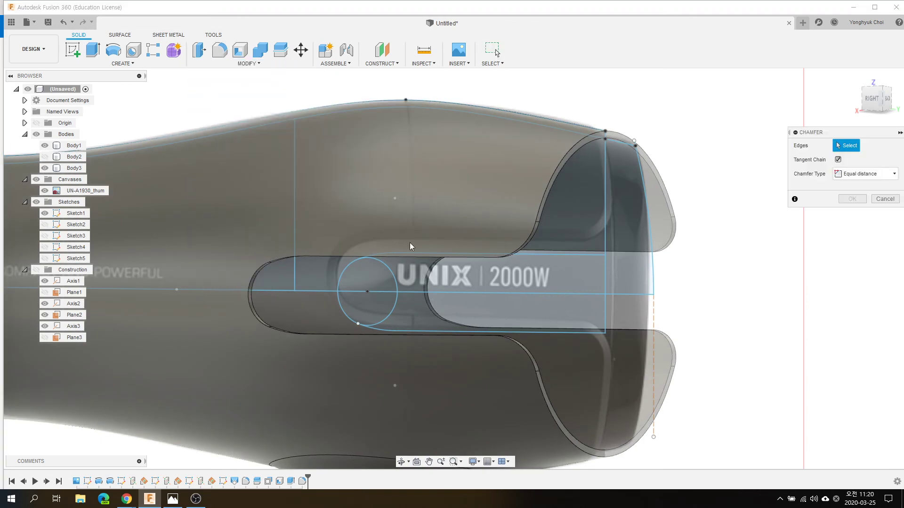
{"action": "left_click", "coordinate": [505, 257]}
{"action": "double_click", "coordinate": [849, 187]}
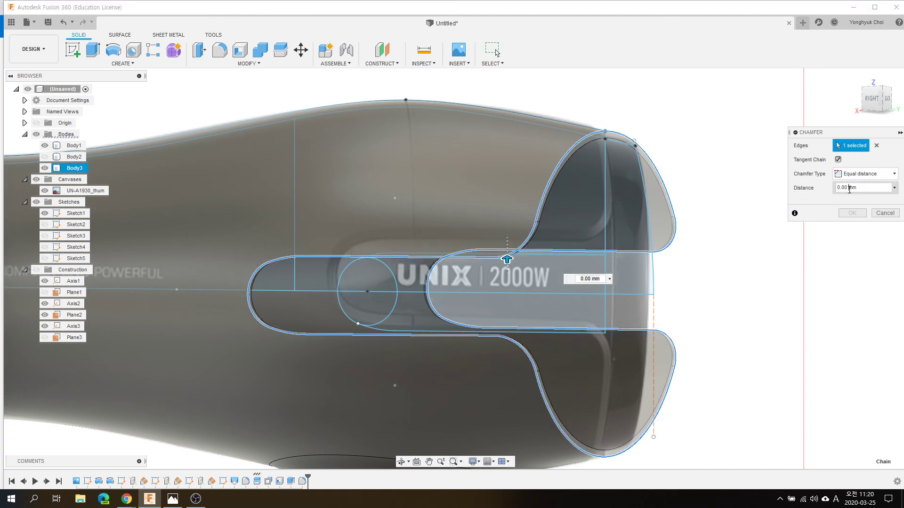
{"action": "type", "text": "3"}
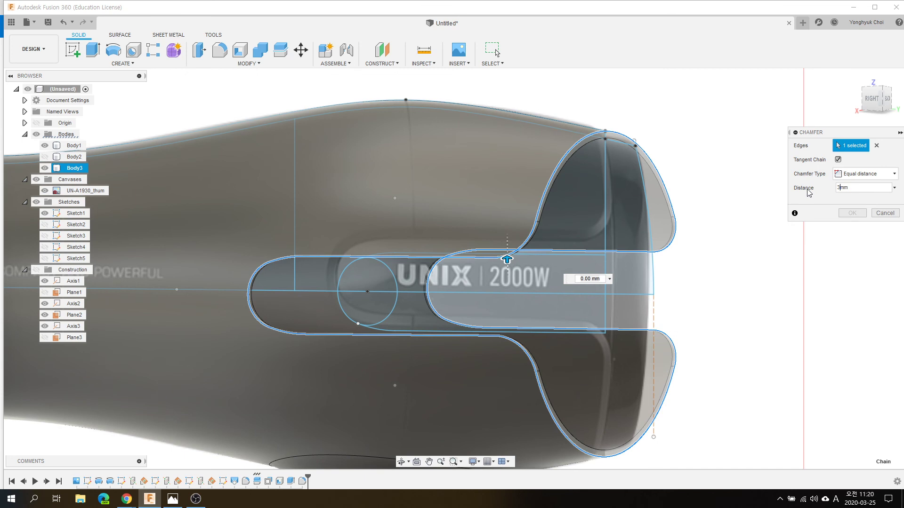
{"action": "type", "text": ".5"}
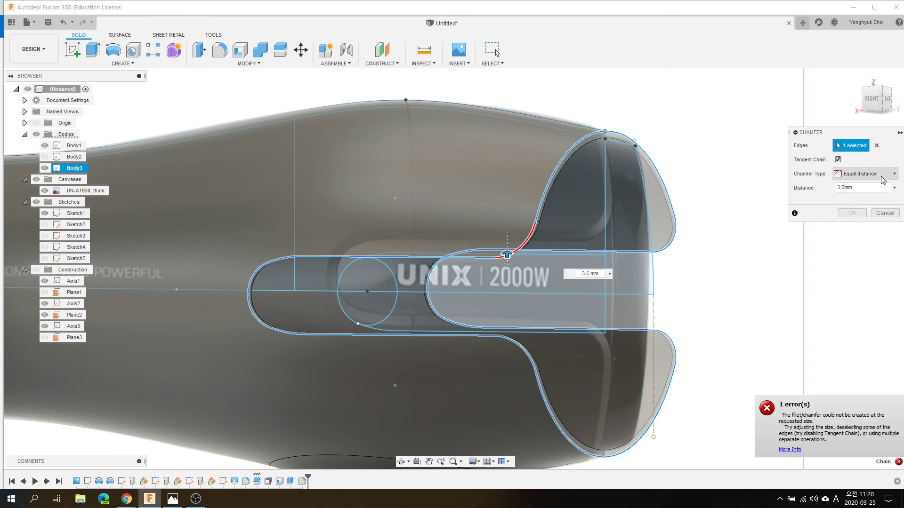
{"action": "left_click", "coordinate": [893, 175]}
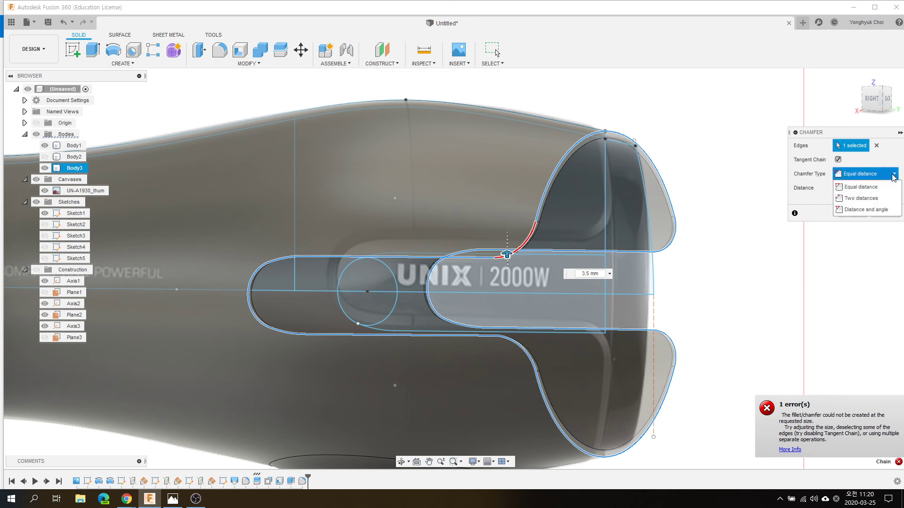
{"action": "key", "text": "Escape"}
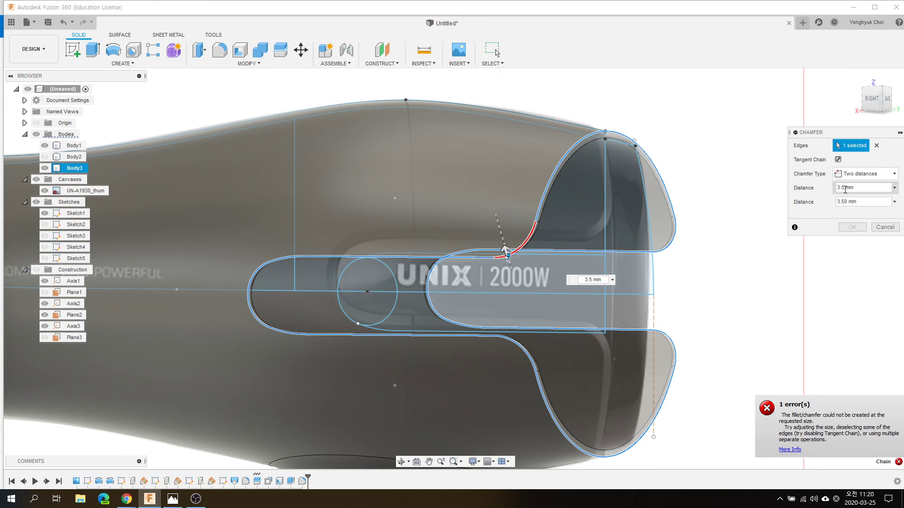
{"action": "double_click", "coordinate": [845, 202]}
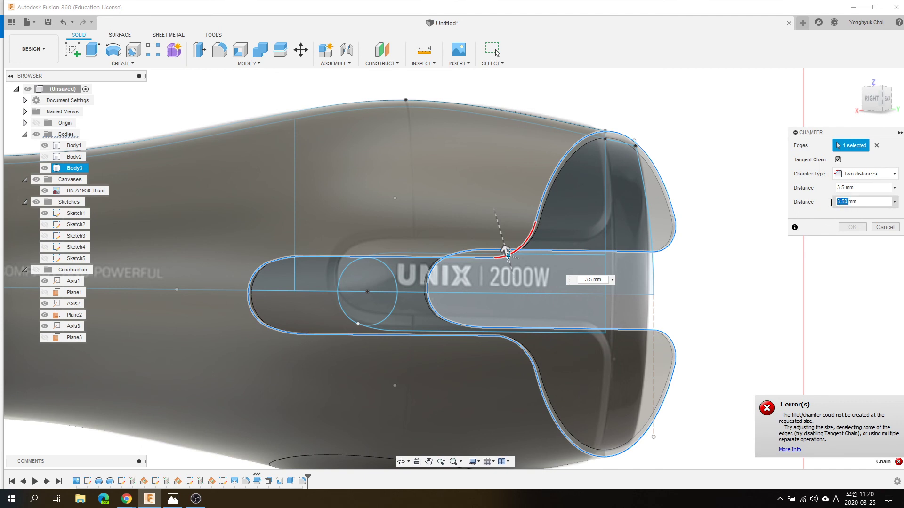
{"action": "type", "text": "2"}
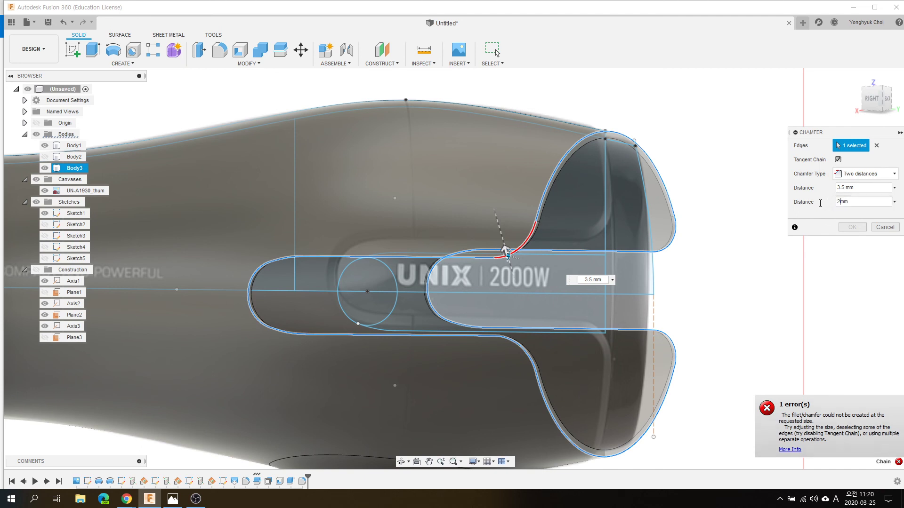
{"action": "key", "text": "Return"}
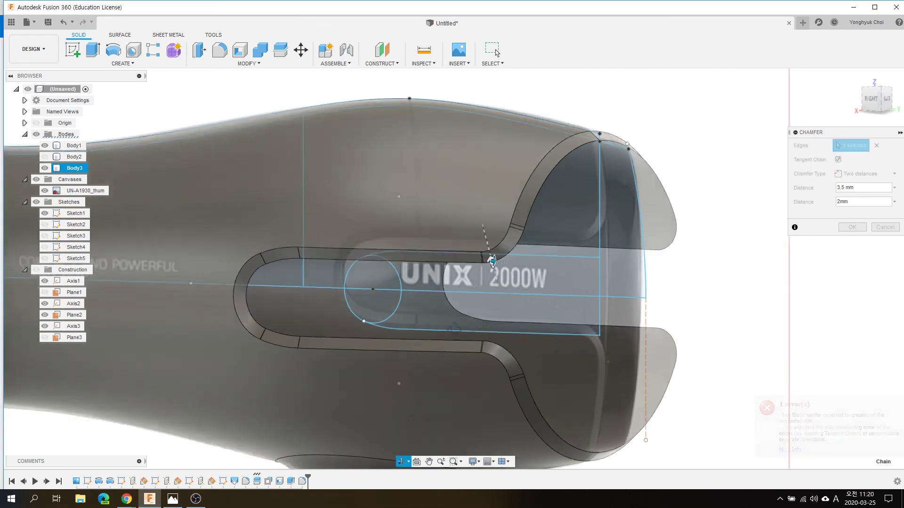
Change the chamfer's second distance to 1.8 mm
{"action": "middle_click_drag", "start_coordinate": [488, 320], "coordinate": [450, 313], "text": "shift"}
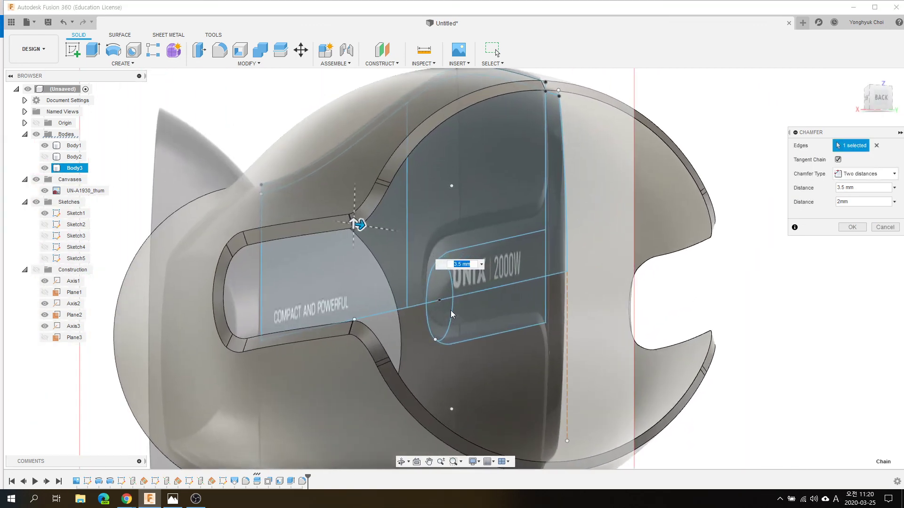
{"action": "scroll", "coordinate": [451, 315], "scroll_direction": "up", "scroll_amount": 2}
{"action": "left_click", "coordinate": [836, 202]}
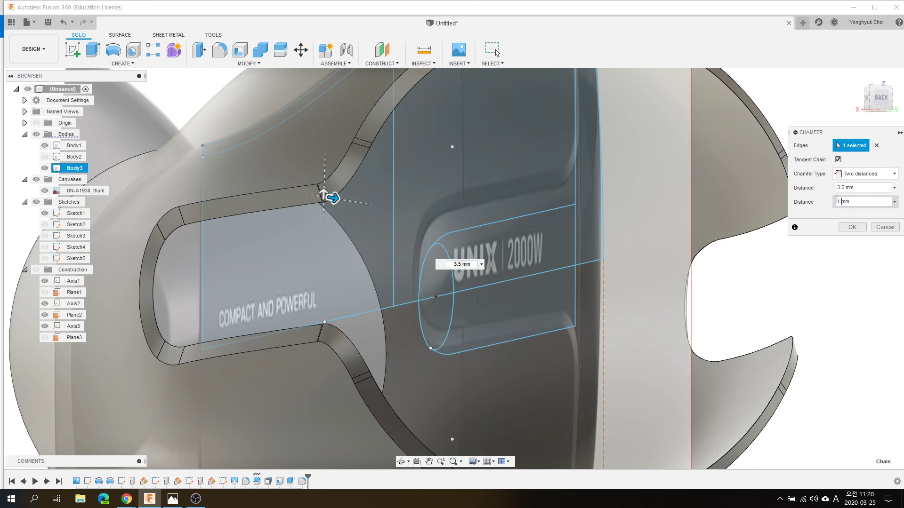
{"action": "type", "text": "1.8"}
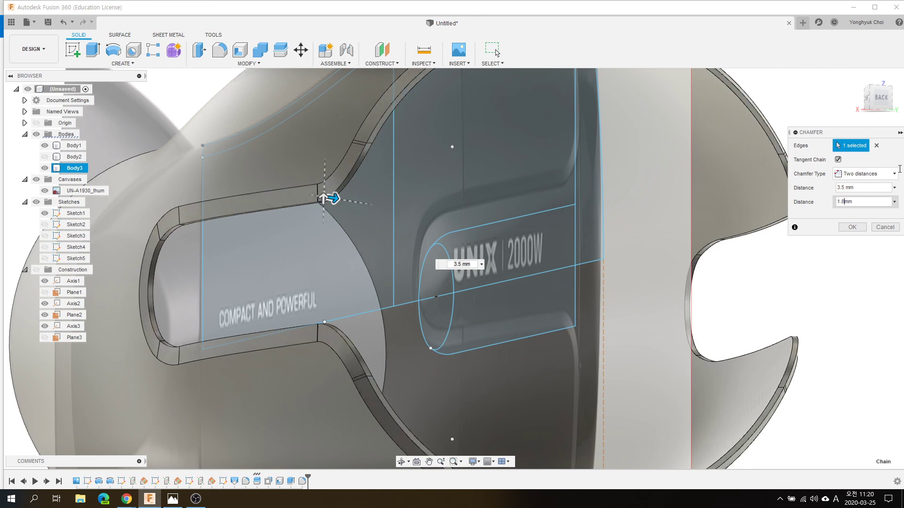
{"action": "left_click_drag", "start_coordinate": [839, 188], "coordinate": [816, 188]}
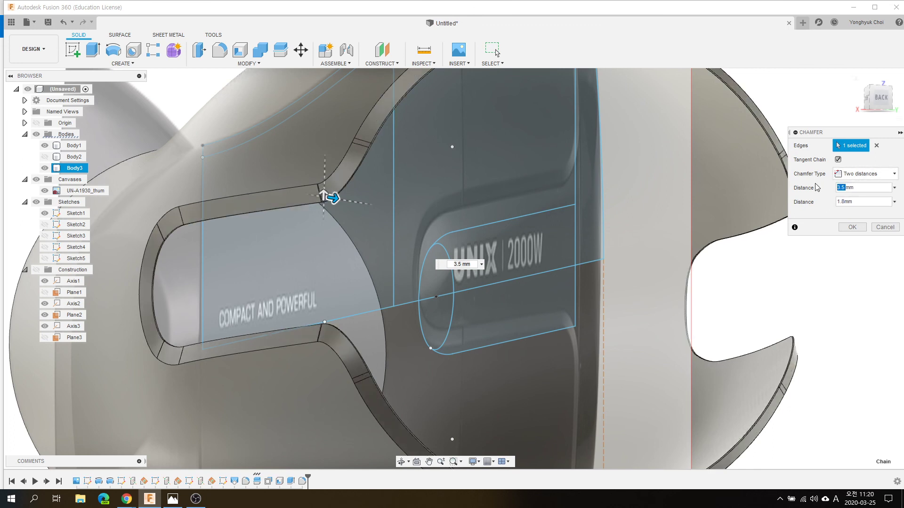
{"action": "type", "text": "5"}
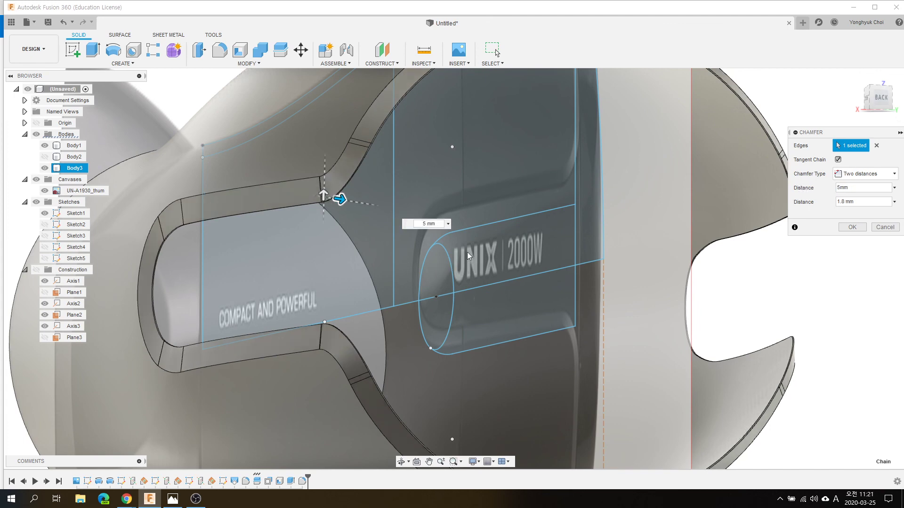
Set the chamfer's first distance to 3.2 mm from the right side view
{"action": "middle_click_drag", "start_coordinate": [467, 252], "coordinate": [517, 267], "text": "shift"}
{"action": "scroll", "coordinate": [479, 246], "scroll_direction": "down", "scroll_amount": 2}
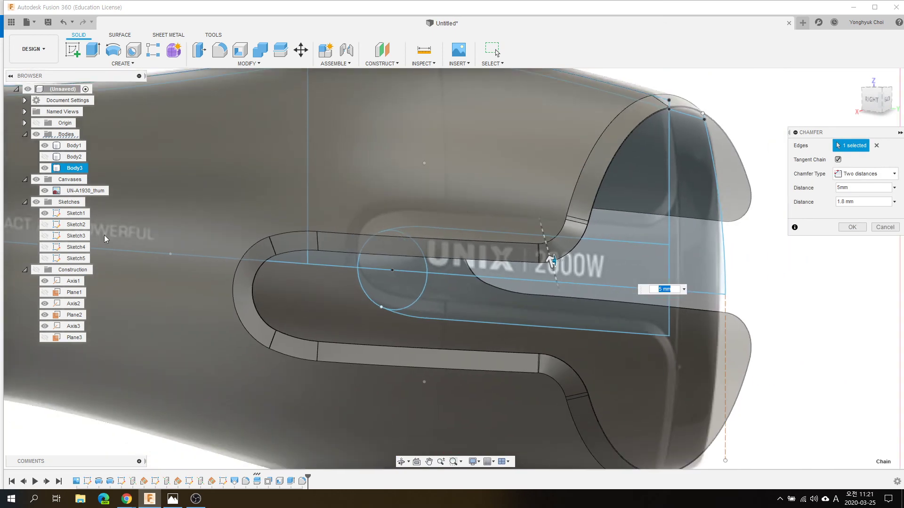
{"action": "left_click", "coordinate": [871, 100]}
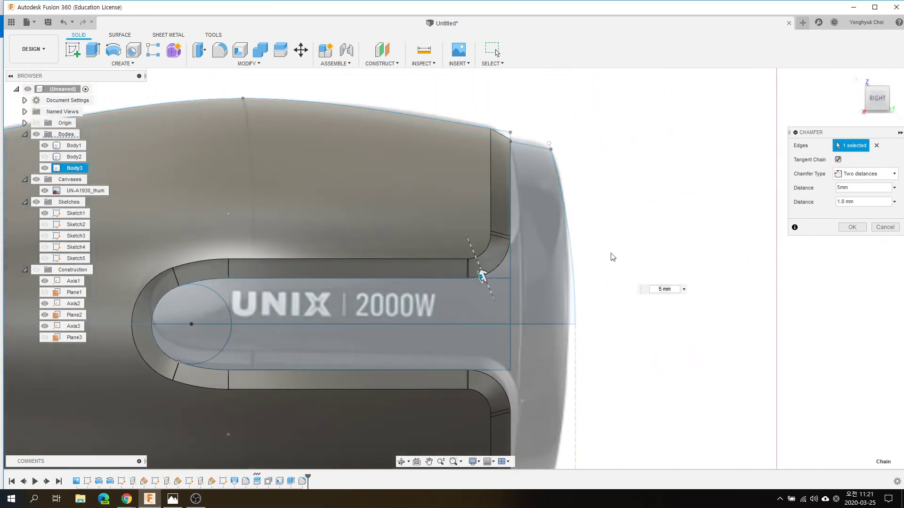
{"action": "scroll", "coordinate": [502, 259], "scroll_direction": "up", "scroll_amount": 1}
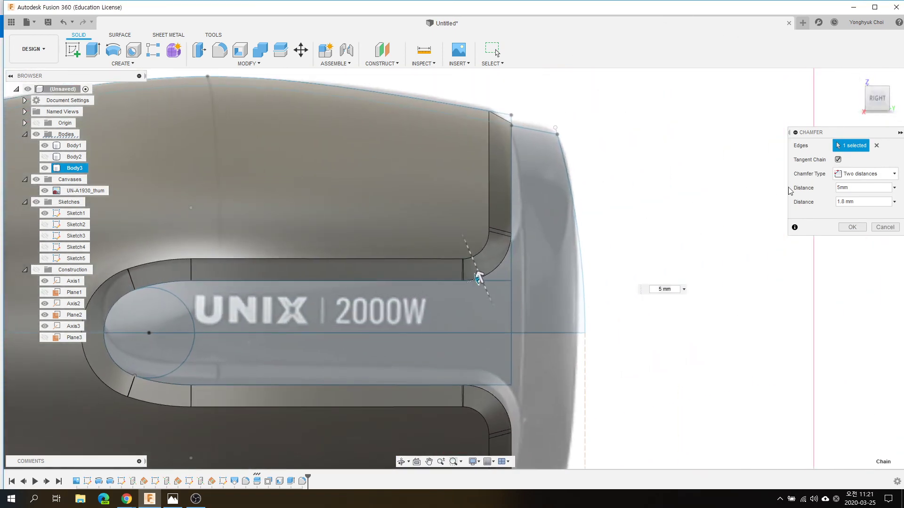
{"action": "left_click", "coordinate": [831, 191]}
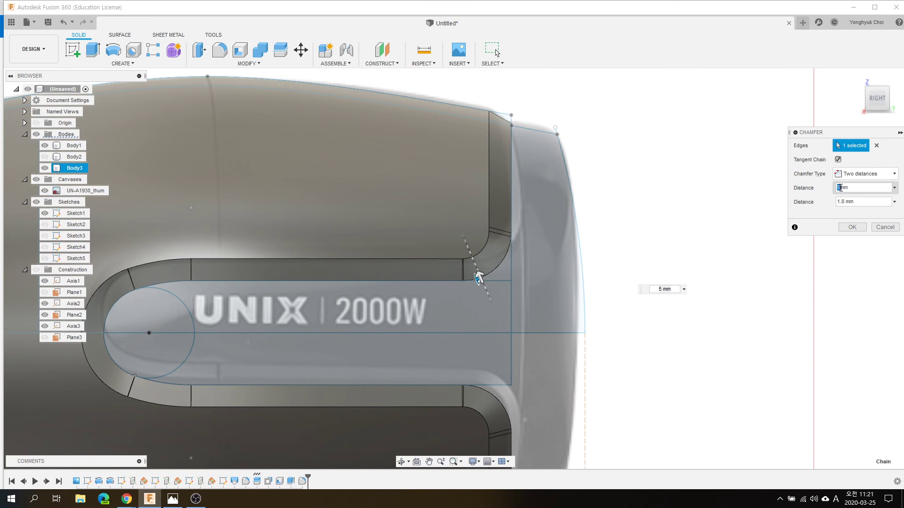
{"action": "key", "text": "Delete"}
{"action": "type", "text": "3.2"}
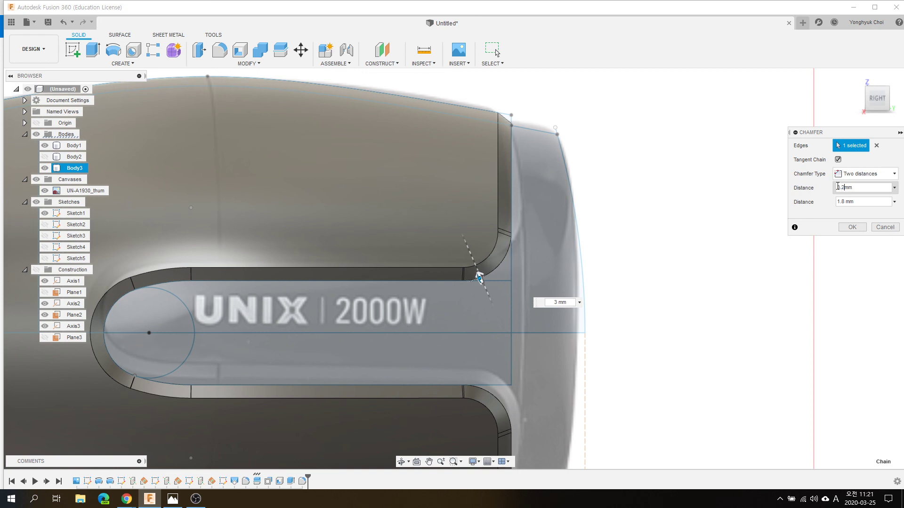
{"action": "scroll", "coordinate": [583, 139], "scroll_direction": "down", "scroll_amount": 4}
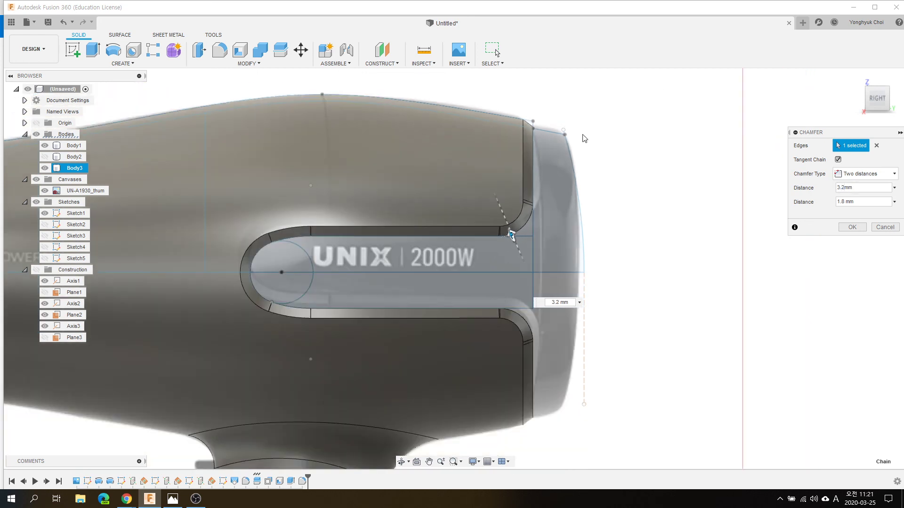
Confirm the chamfer and make Body2 visible again
{"action": "left_click", "coordinate": [862, 230]}
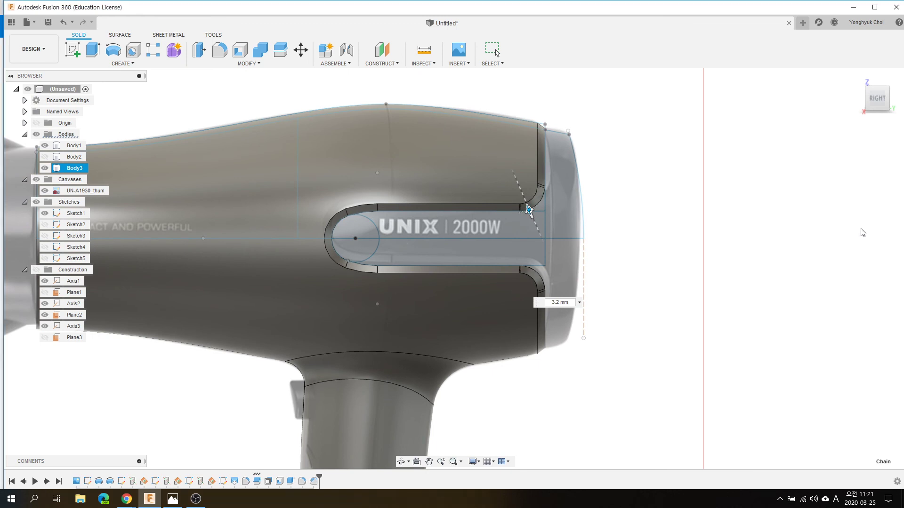
{"action": "scroll", "coordinate": [709, 228], "scroll_direction": "down", "scroll_amount": 2}
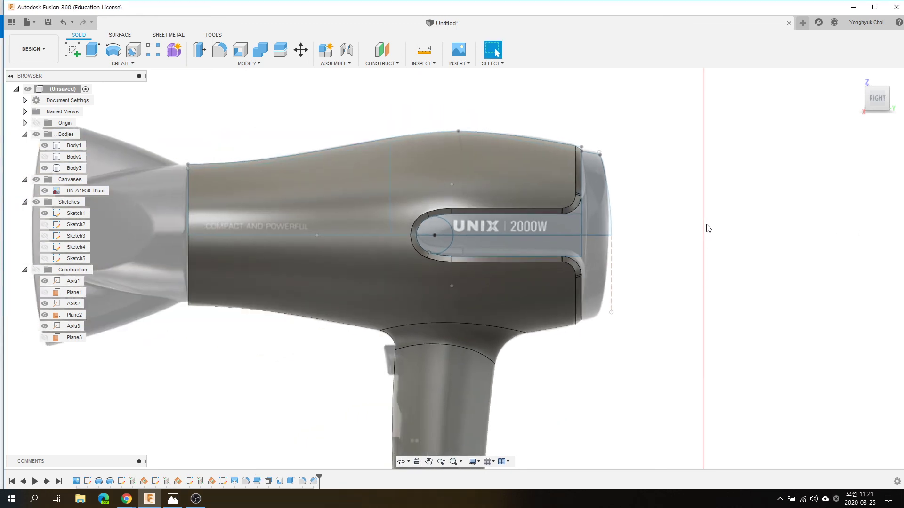
{"action": "left_click", "coordinate": [48, 160]}
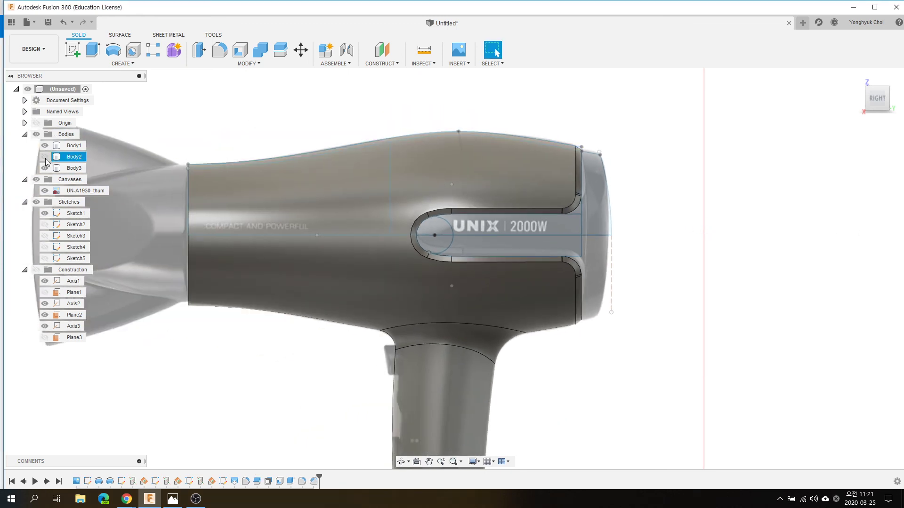
{"action": "left_click", "coordinate": [44, 157]}
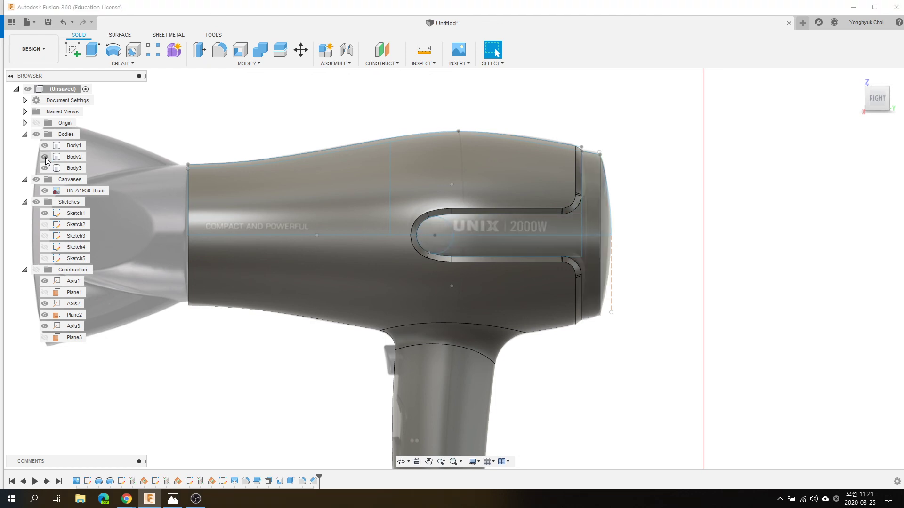
Fillet the rear cap's edge with an 8 mm radius
{"action": "left_click", "coordinate": [219, 49]}
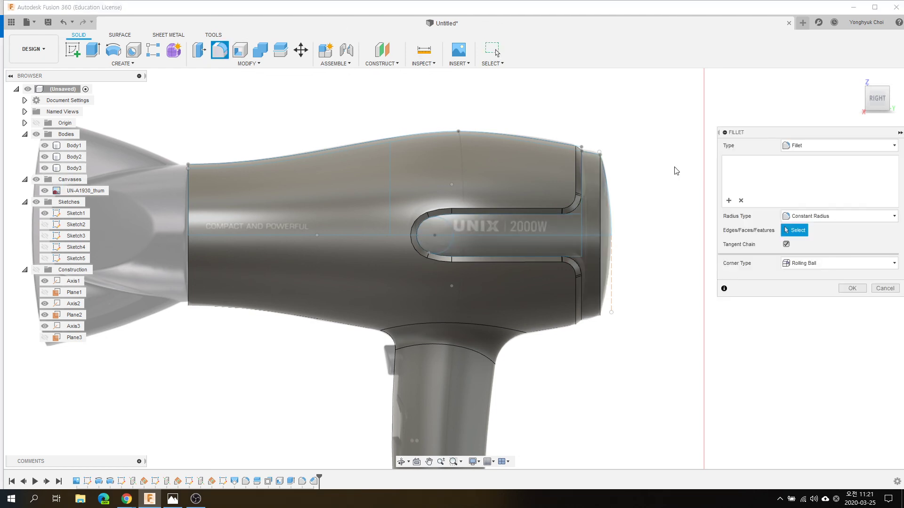
{"action": "left_click", "coordinate": [601, 184]}
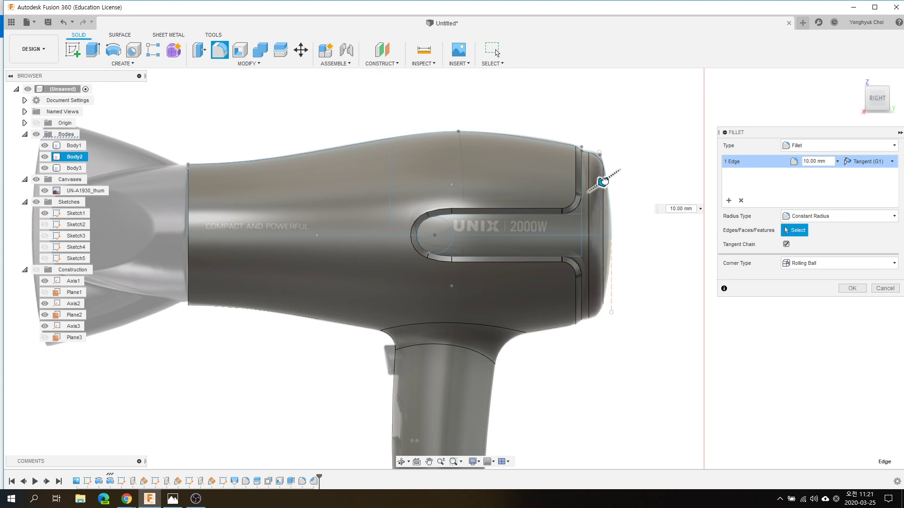
{"action": "type", "text": "10"}
{"action": "key", "text": "Return"}
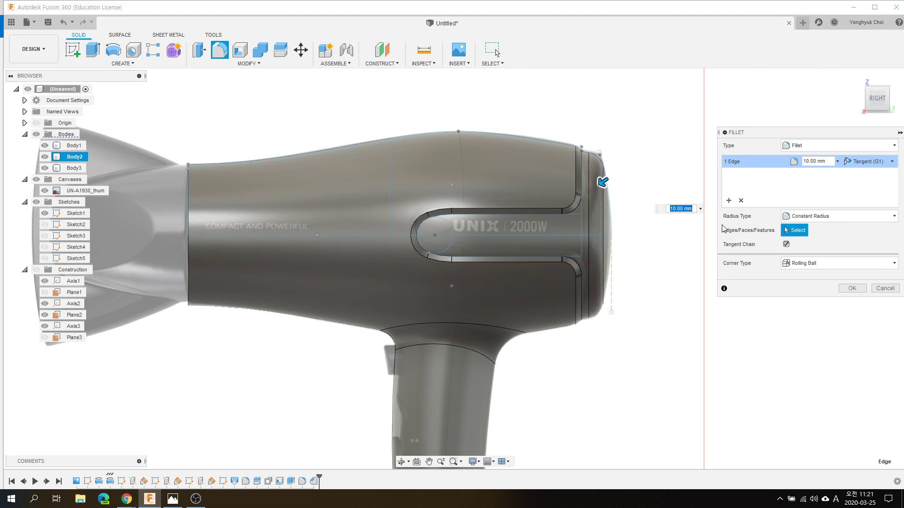
{"action": "type", "text": "8"}
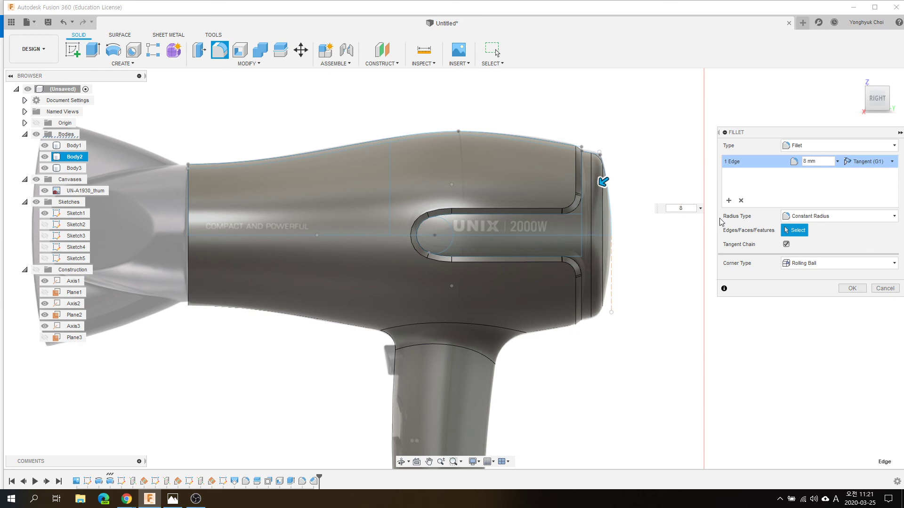
{"action": "left_click", "coordinate": [845, 289]}
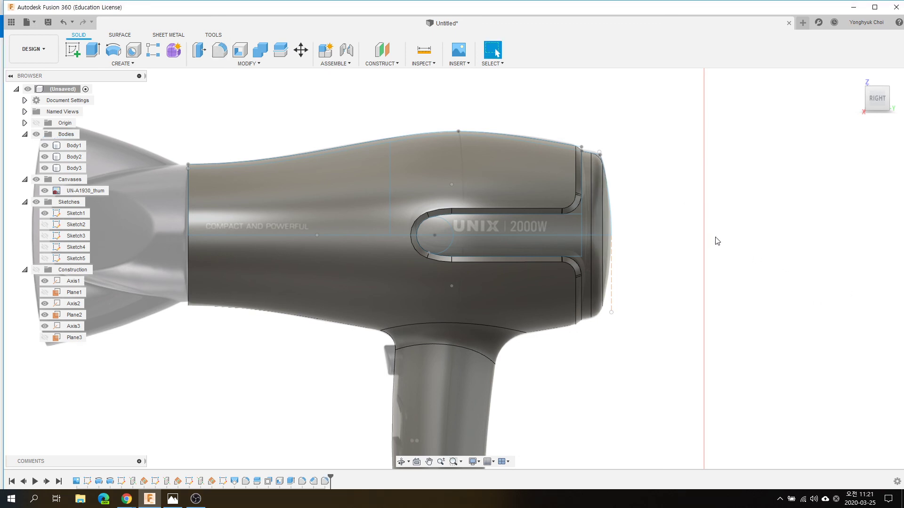
From a three-quarter view, fillet the two rim edges of the front nozzle opening
{"action": "scroll", "coordinate": [714, 241], "scroll_direction": "down", "scroll_amount": 2}
{"action": "scroll", "coordinate": [719, 242], "scroll_direction": "down", "scroll_amount": 1}
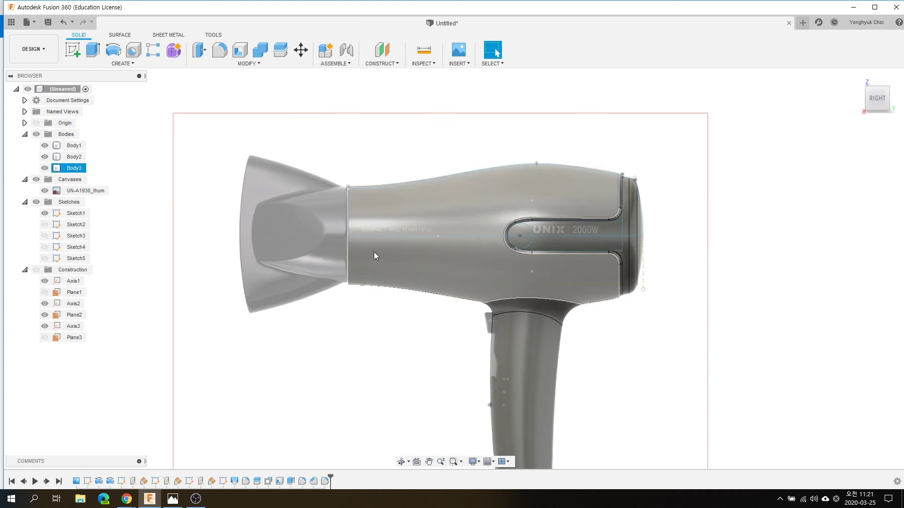
{"action": "scroll", "coordinate": [372, 252], "scroll_direction": "up", "scroll_amount": 1}
{"action": "middle_click_drag", "start_coordinate": [333, 243], "coordinate": [337, 217], "text": "shift"}
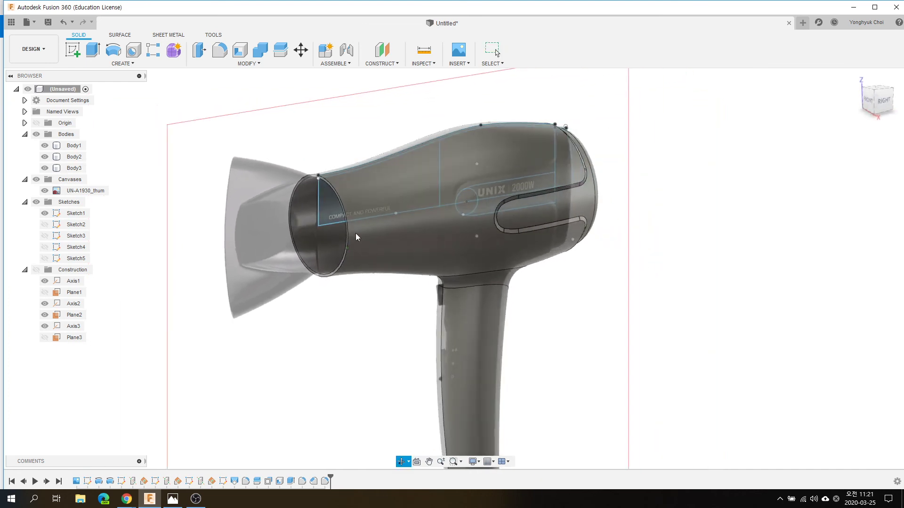
{"action": "scroll", "coordinate": [336, 215], "scroll_direction": "up", "scroll_amount": 2}
{"action": "scroll", "coordinate": [319, 200], "scroll_direction": "up", "scroll_amount": 2}
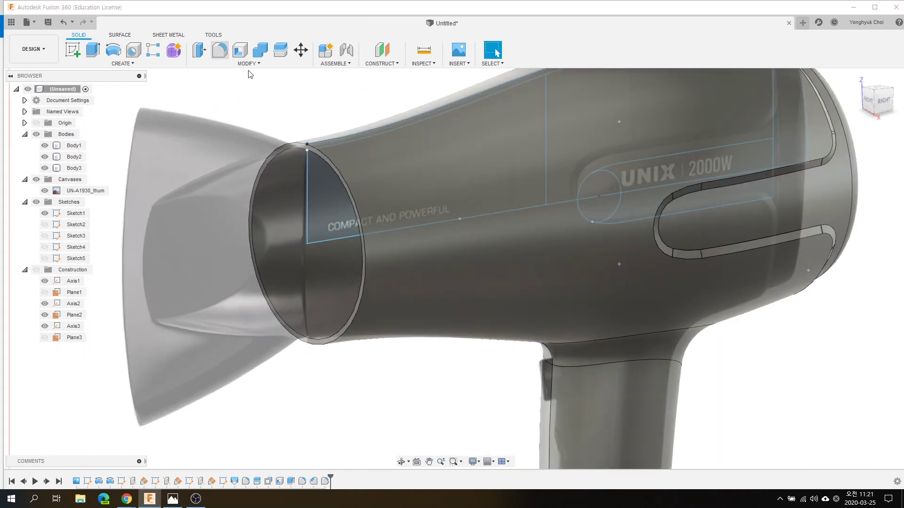
{"action": "left_click", "coordinate": [220, 50]}
{"action": "left_click", "coordinate": [320, 159]}
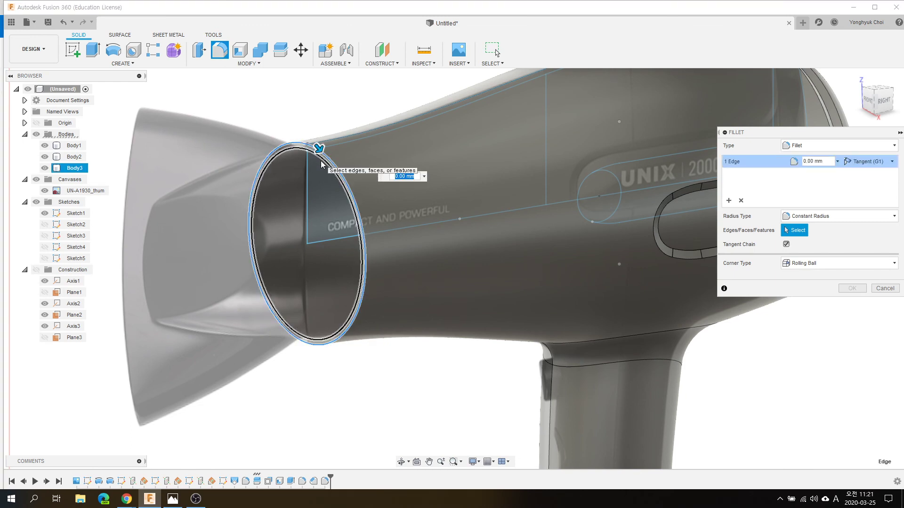
{"action": "type", "text": "0.5"}
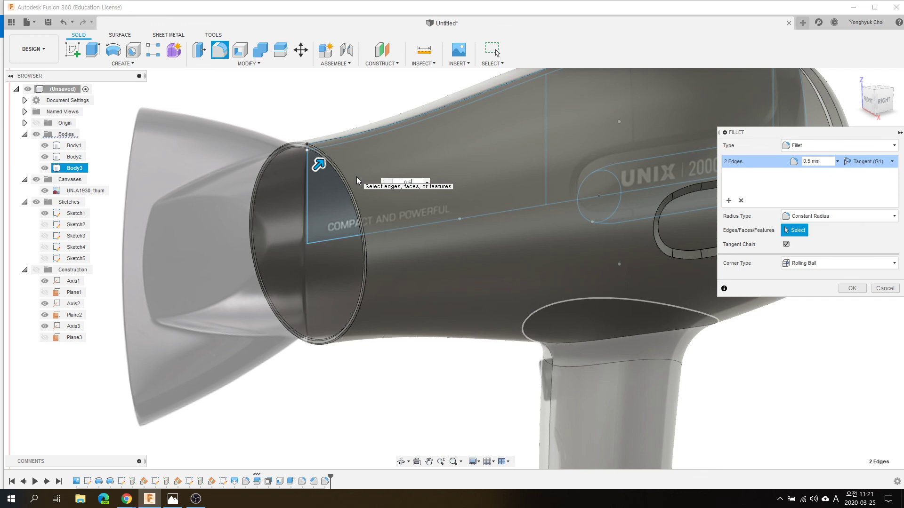
{"action": "key", "text": "Return"}
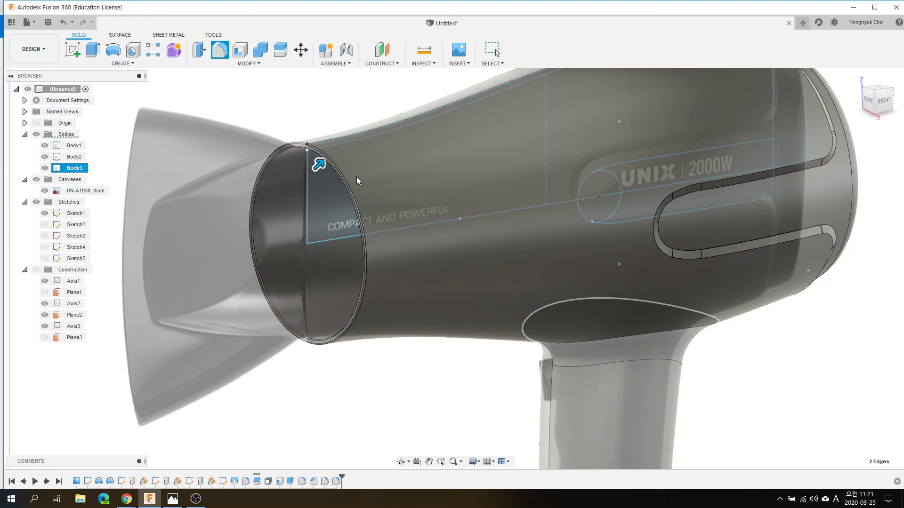
Hide the reference photo and sketches, clear the selection and zoom out to the whole dryer
{"action": "left_click", "coordinate": [45, 191]}
{"action": "left_click", "coordinate": [37, 202]}
{"action": "left_click", "coordinate": [656, 96]}
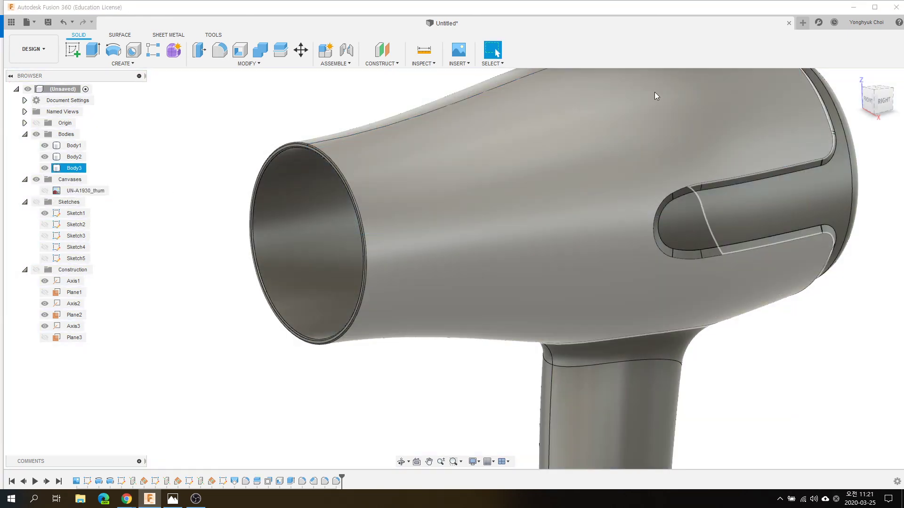
{"action": "left_click", "coordinate": [849, 94]}
{"action": "left_click", "coordinate": [859, 80]}
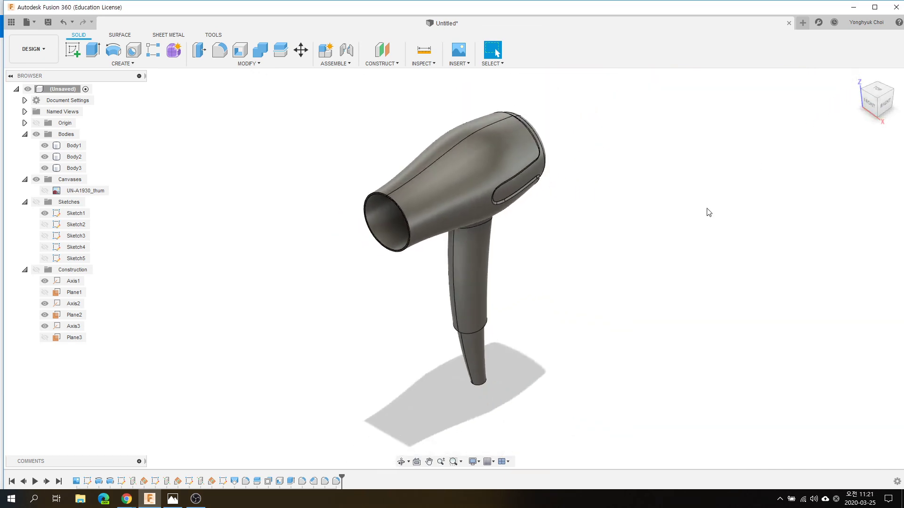
Orbit around the finished hair dryer via the ViewCube, inspecting each side
{"action": "mouse_move", "coordinate": [682, 261]}
{"action": "middle_mouse_down", "text": "shift"}
{"action": "mouse_move", "coordinate": [603, 276]}
{"action": "mouse_move", "coordinate": [594, 249]}
{"action": "middle_mouse_up", "text": "shift"}
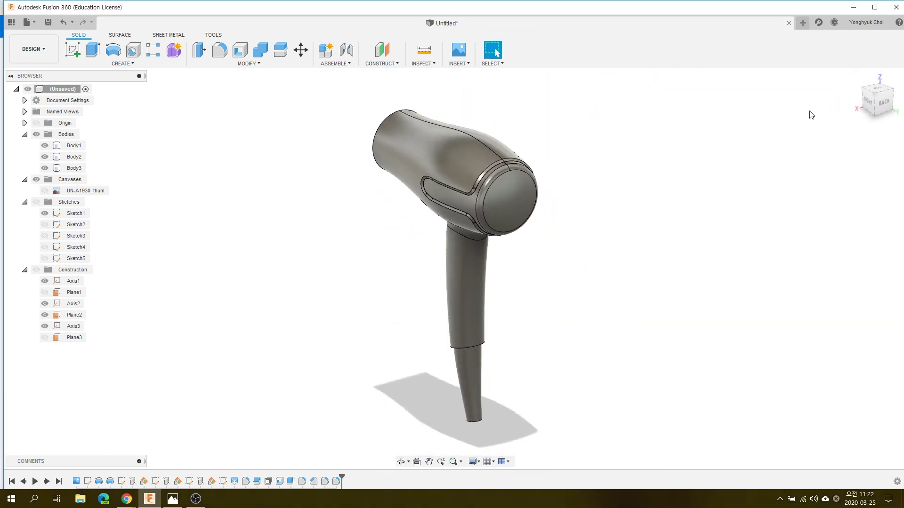
{"action": "left_click", "coordinate": [862, 92]}
{"action": "left_click", "coordinate": [862, 94]}
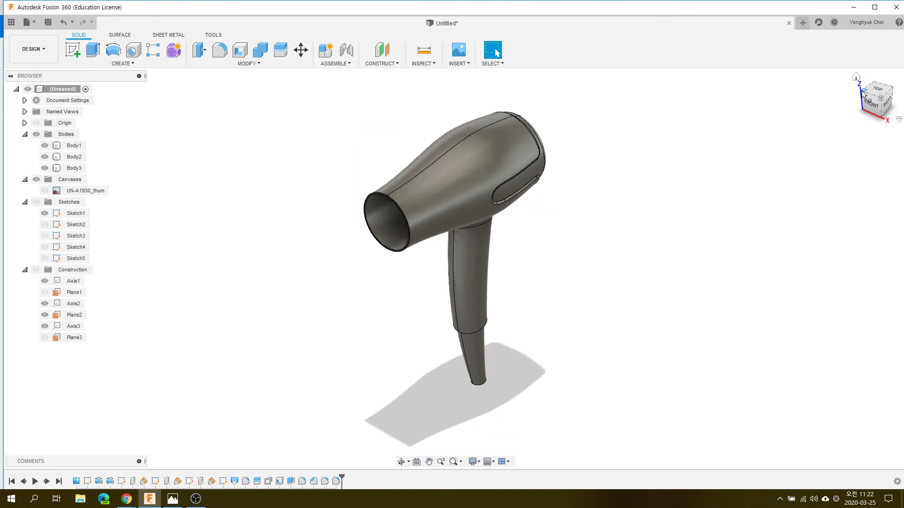
{"action": "left_click", "coordinate": [863, 95]}
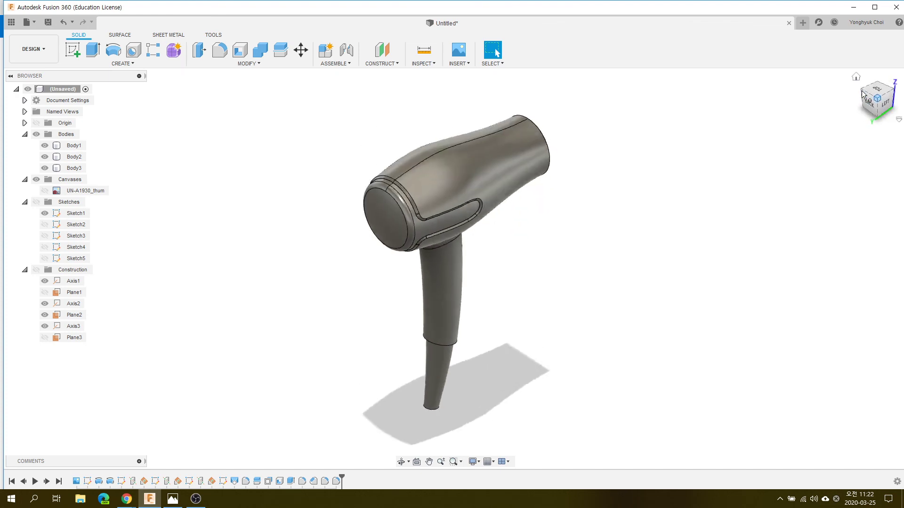
{"action": "left_click", "coordinate": [863, 93]}
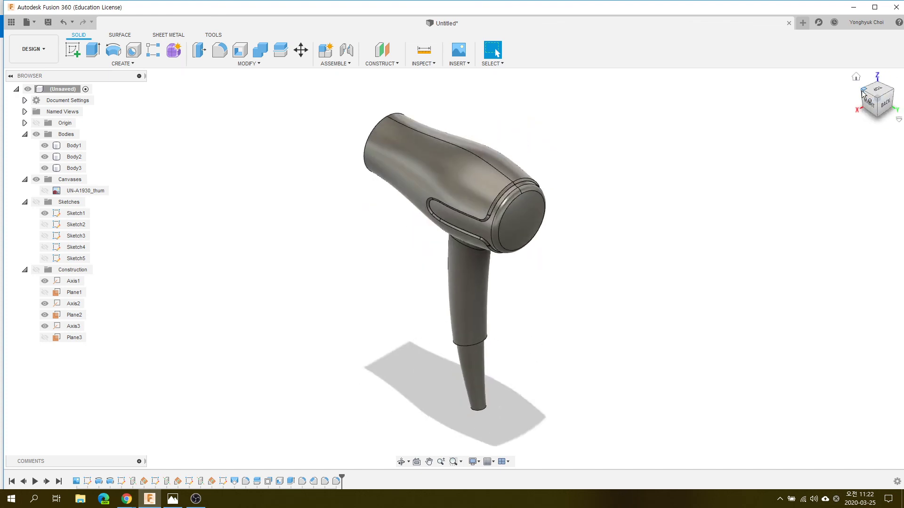
{"action": "left_click", "coordinate": [863, 93]}
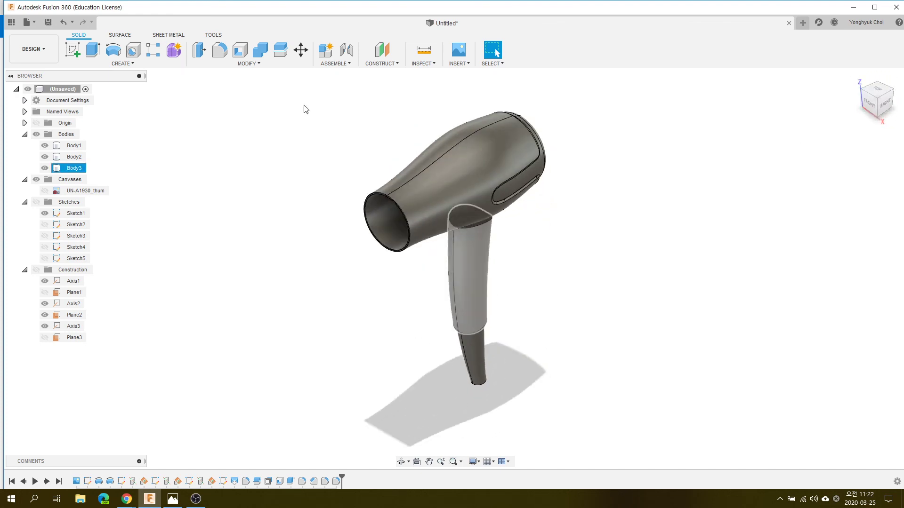
Round the two circular edges at the stepped handle joint with a 2 mm fillet
{"action": "left_click", "coordinate": [219, 52]}
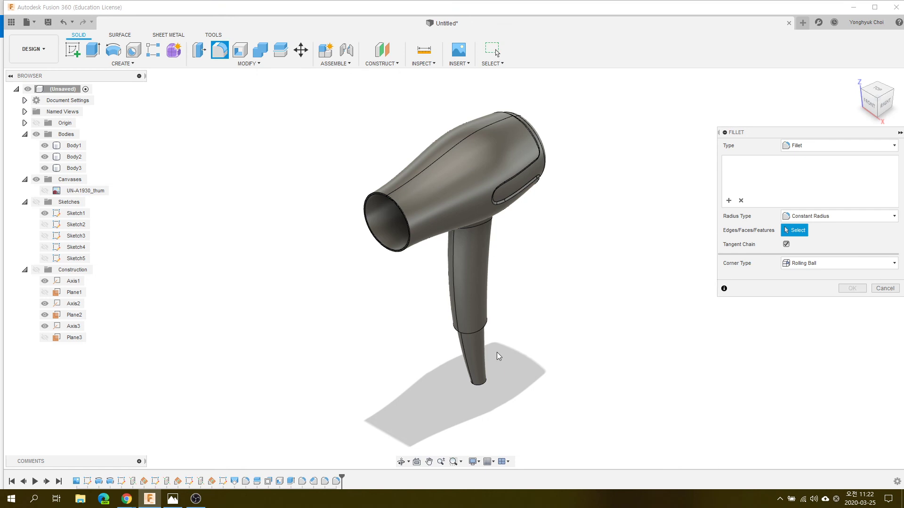
{"action": "left_click", "coordinate": [486, 328]}
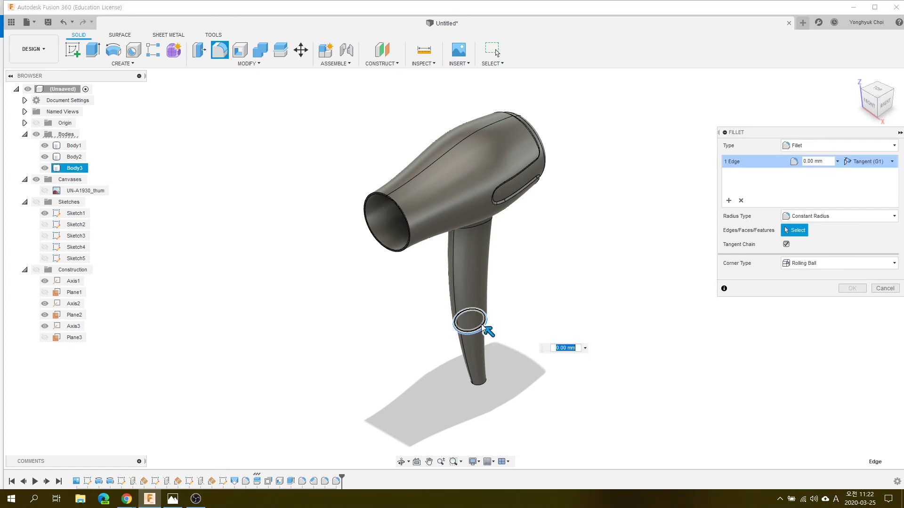
{"action": "left_click", "coordinate": [483, 325]}
{"action": "type", "text": "2"}
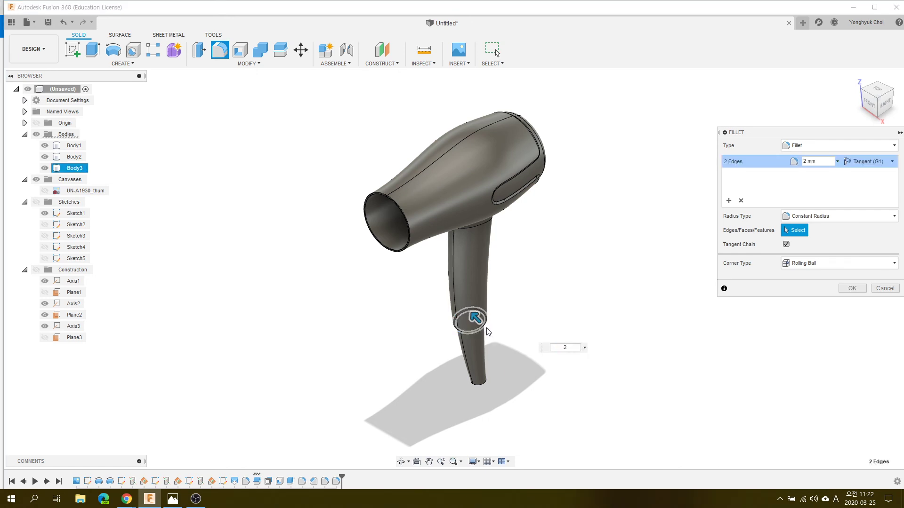
{"action": "left_click", "coordinate": [853, 289]}
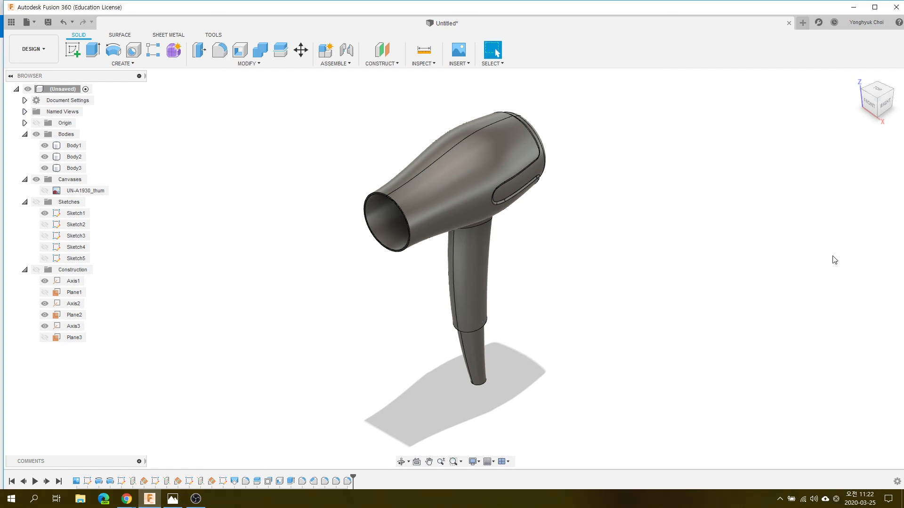
{"action": "left_click", "coordinate": [884, 106]}
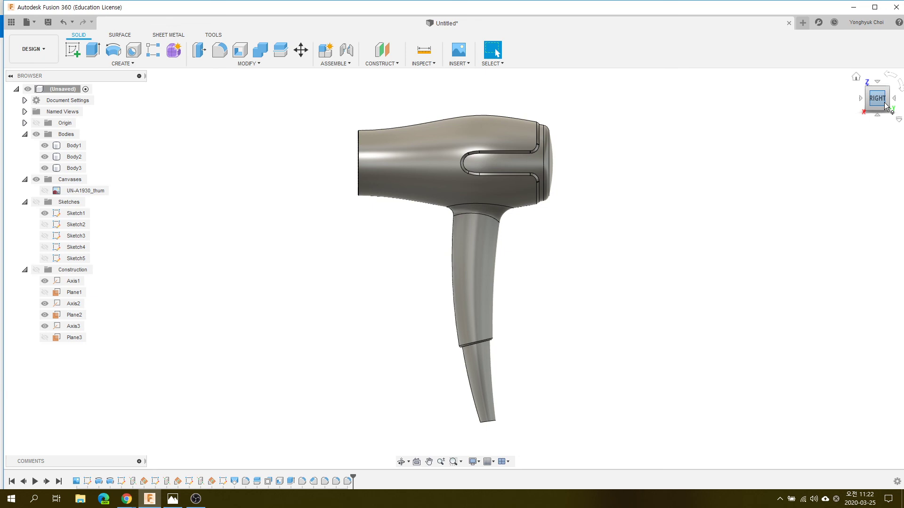
{"action": "left_click", "coordinate": [894, 100]}
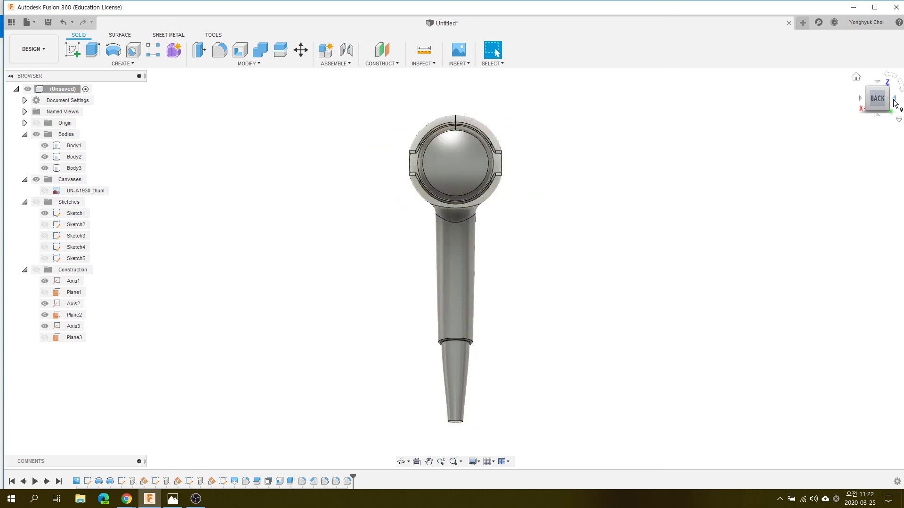
{"action": "left_click", "coordinate": [893, 100]}
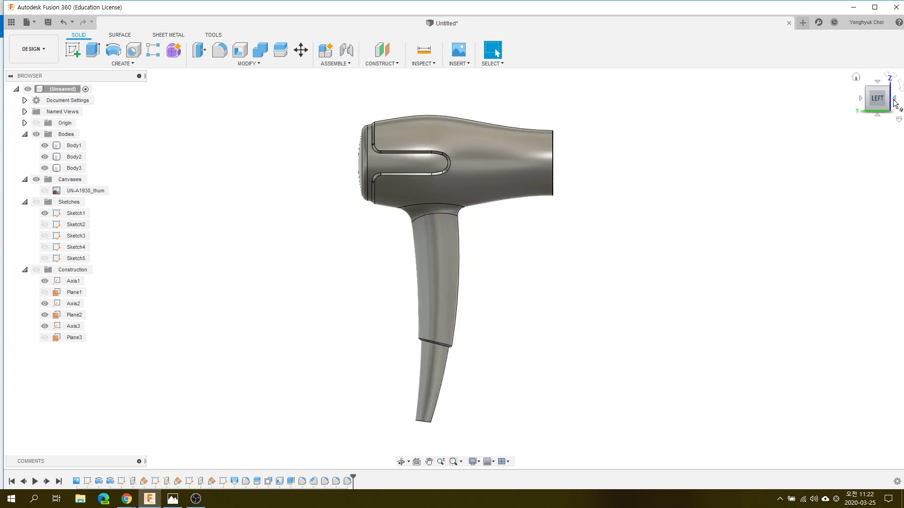
{"action": "left_click", "coordinate": [894, 100]}
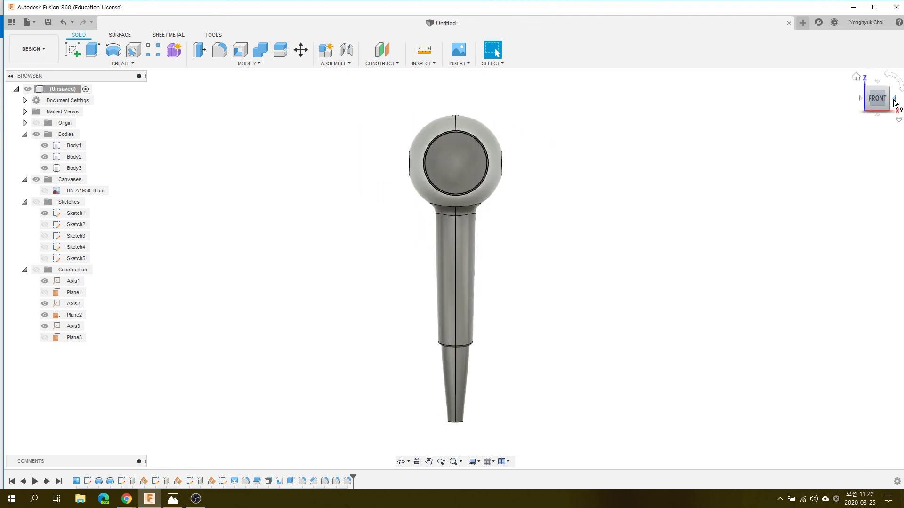
{"action": "left_click", "coordinate": [857, 77]}
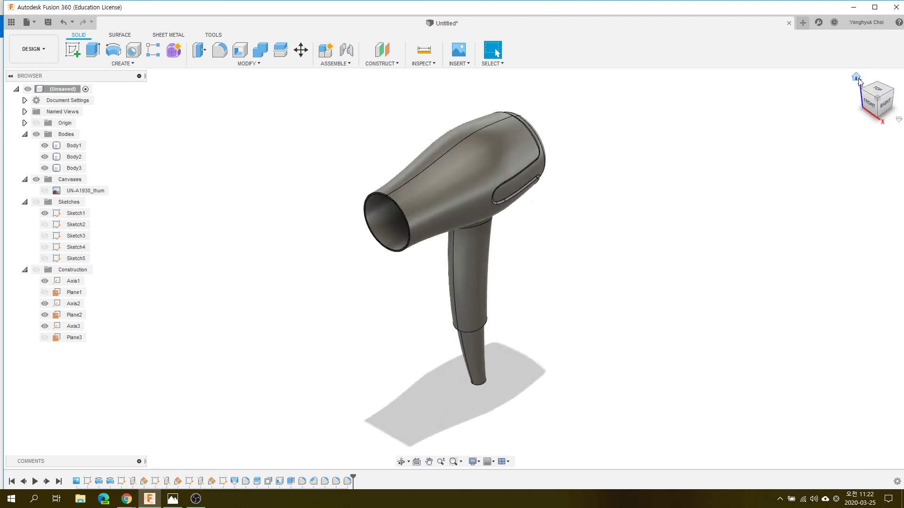